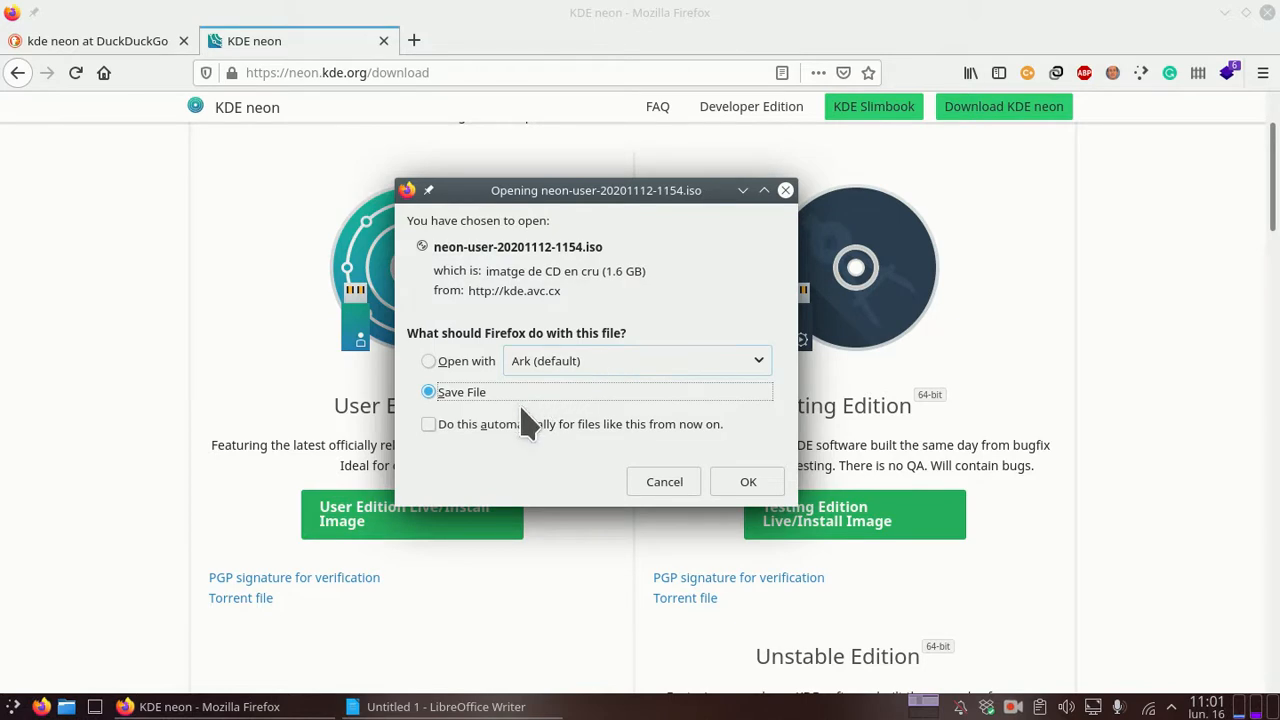
# Step: Start saving the neon-user ISO, confirm it already exists in ISOs, and cancel the download
pyautogui.click(749, 481)
pyautogui.click(548, 220)
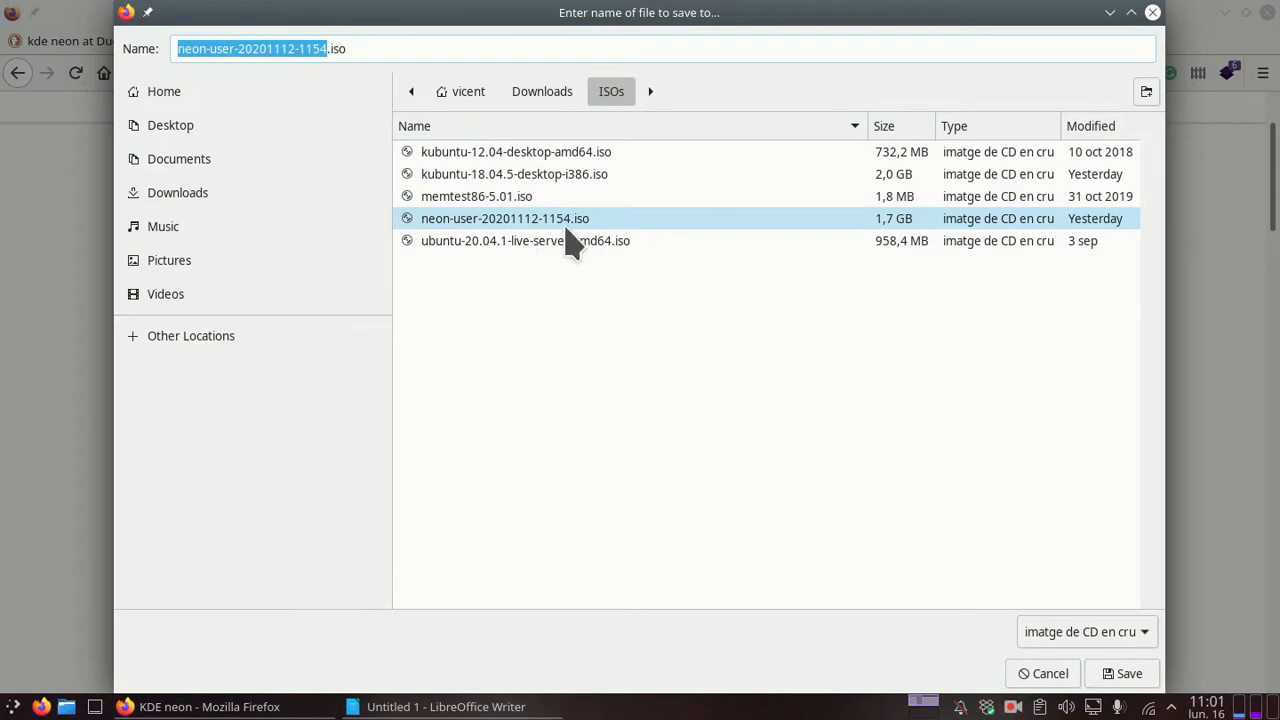
pyautogui.click(1052, 673)
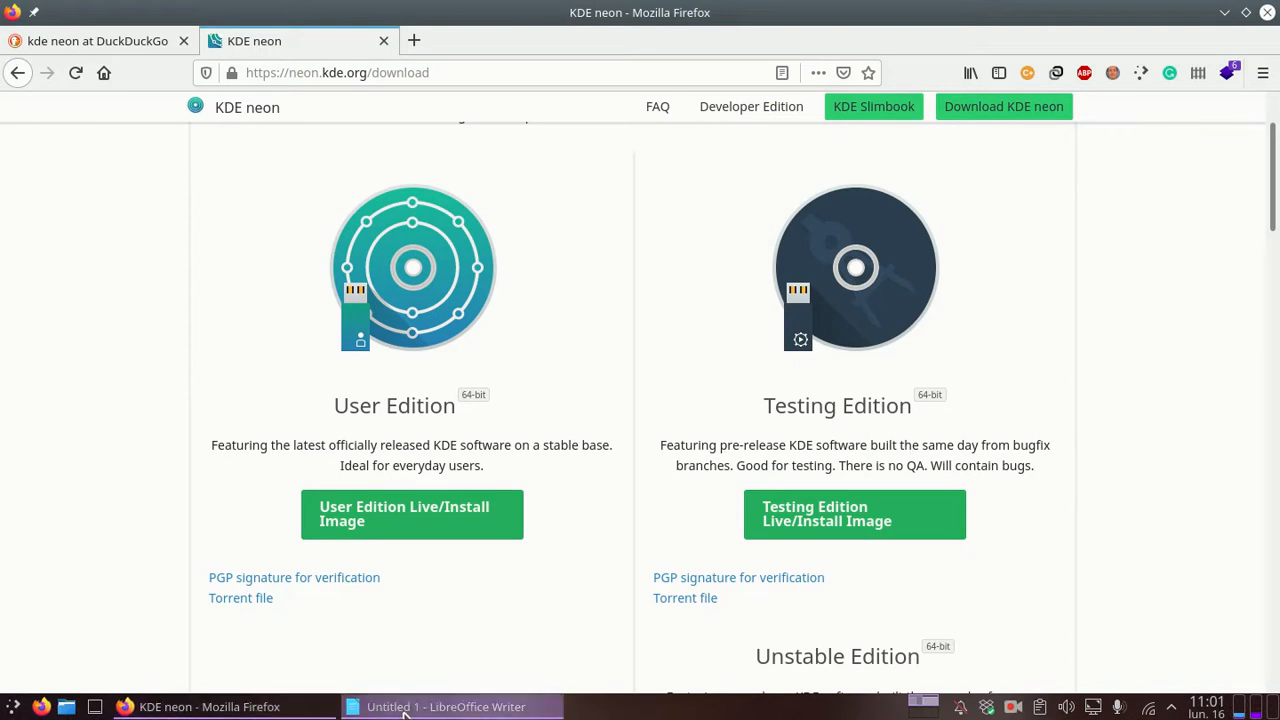
pyautogui.click(463, 706)
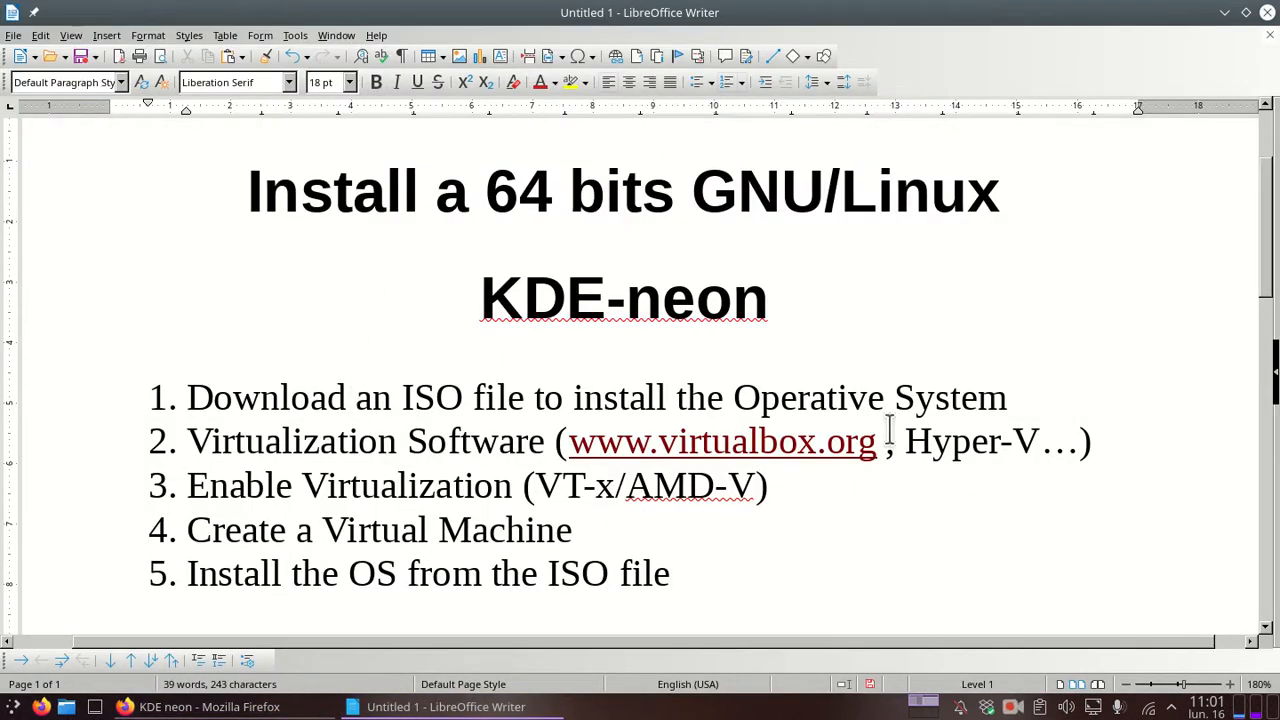
pyautogui.moveTo(907, 441); pyautogui.dragTo(1033, 441)
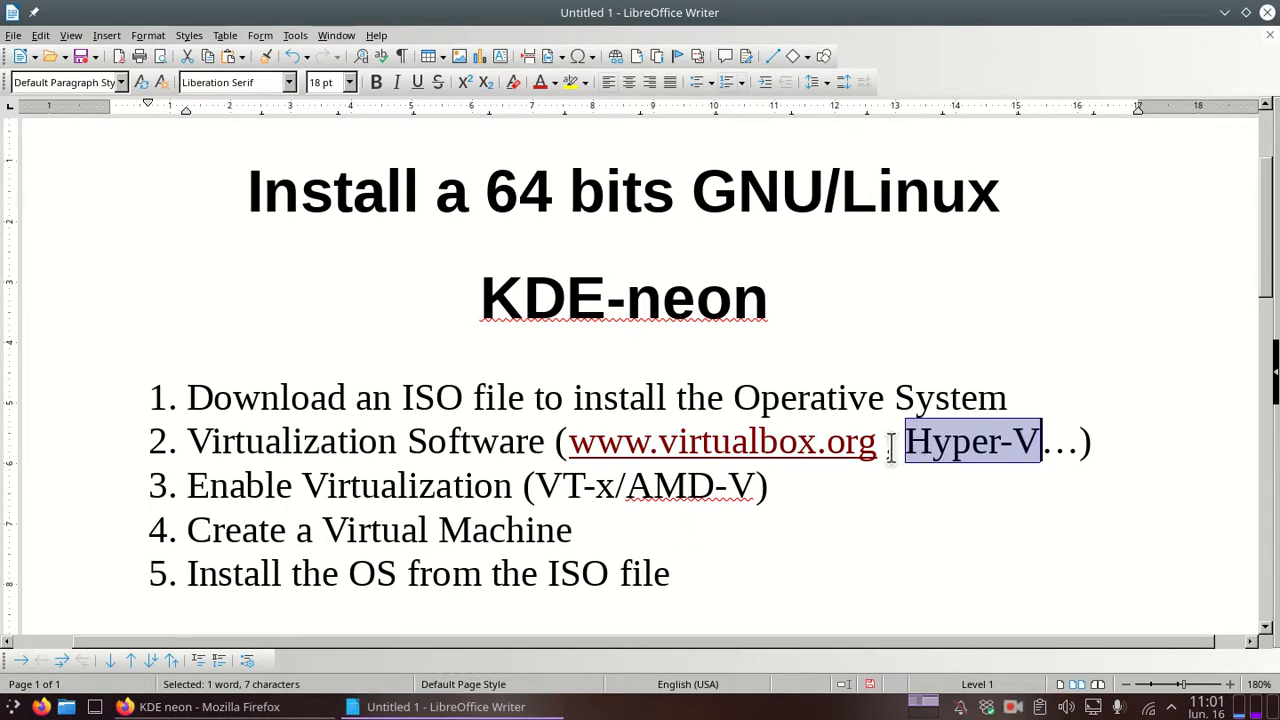
pyautogui.keyDown('ctrl'); pyautogui.click(826, 448); pyautogui.keyUp('ctrl')
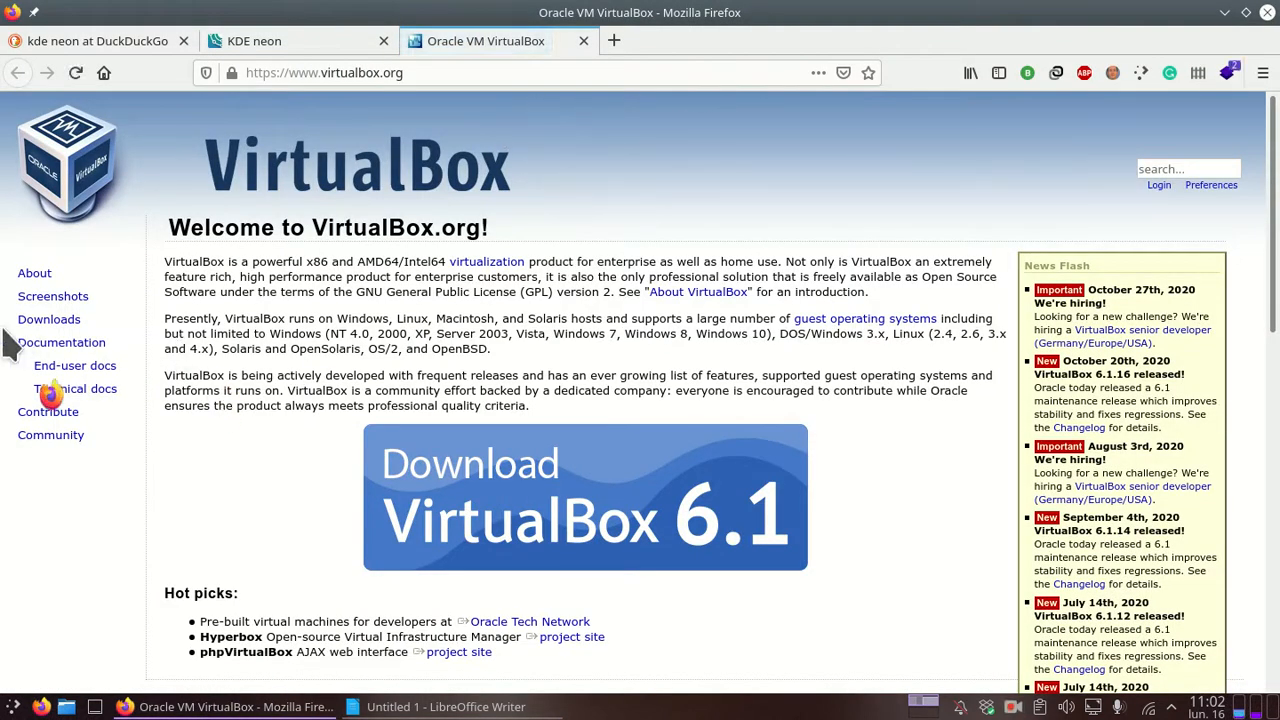
# Step: On the Downloads page, highlight the Windows, OS X, Linux and Solaris host packages, then start the Windows installer download
pyautogui.click(34, 322)
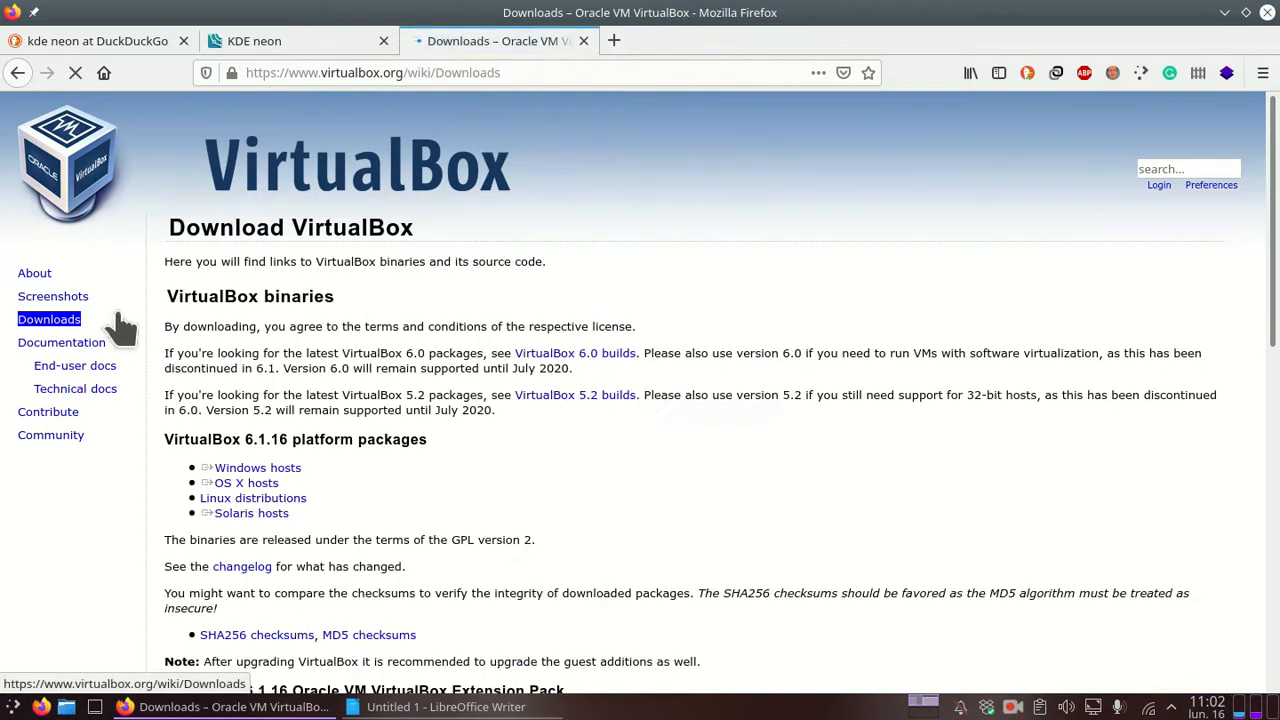
pyautogui.tripleClick(295, 470)
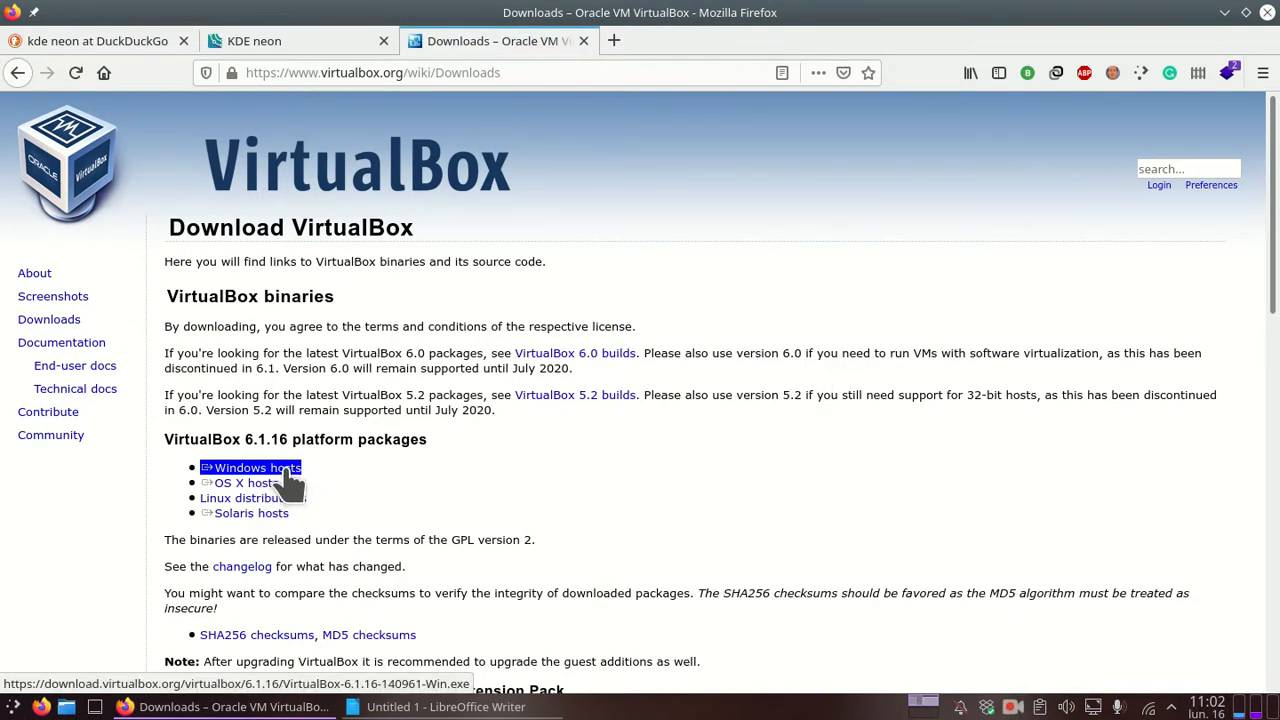
pyautogui.tripleClick(240, 485)
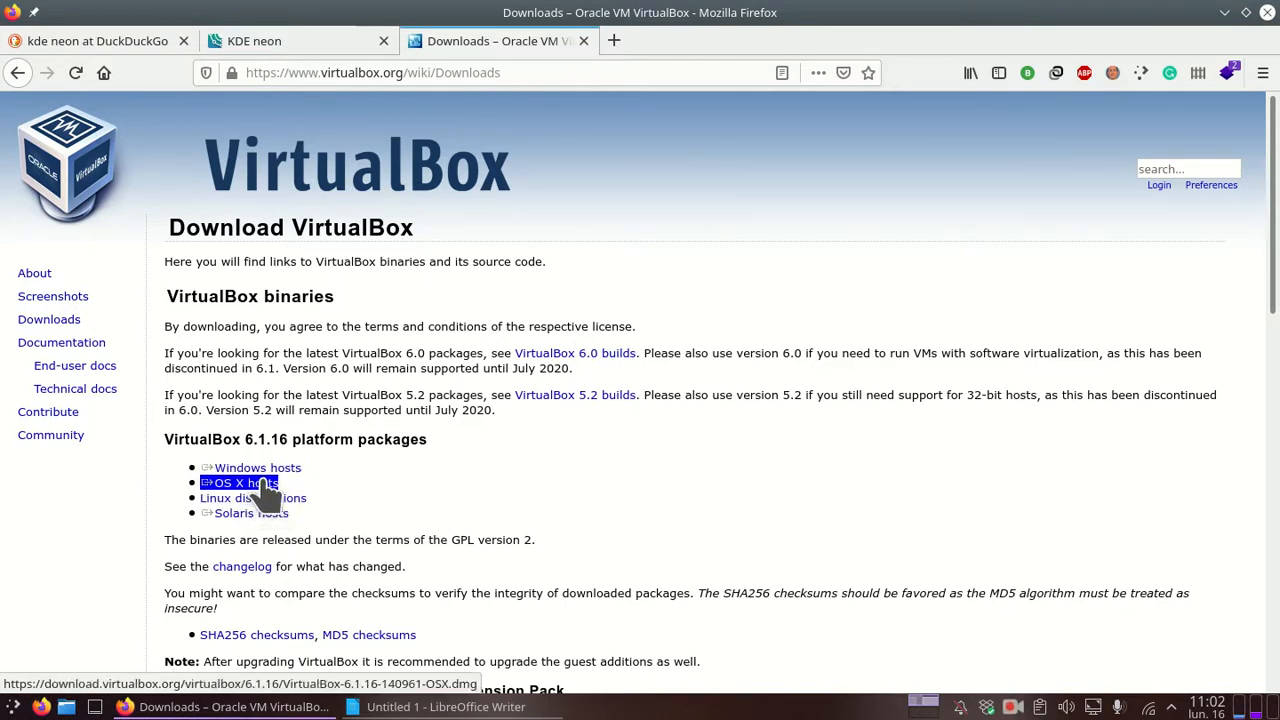
pyautogui.tripleClick(262, 497)
pyautogui.tripleClick(255, 513)
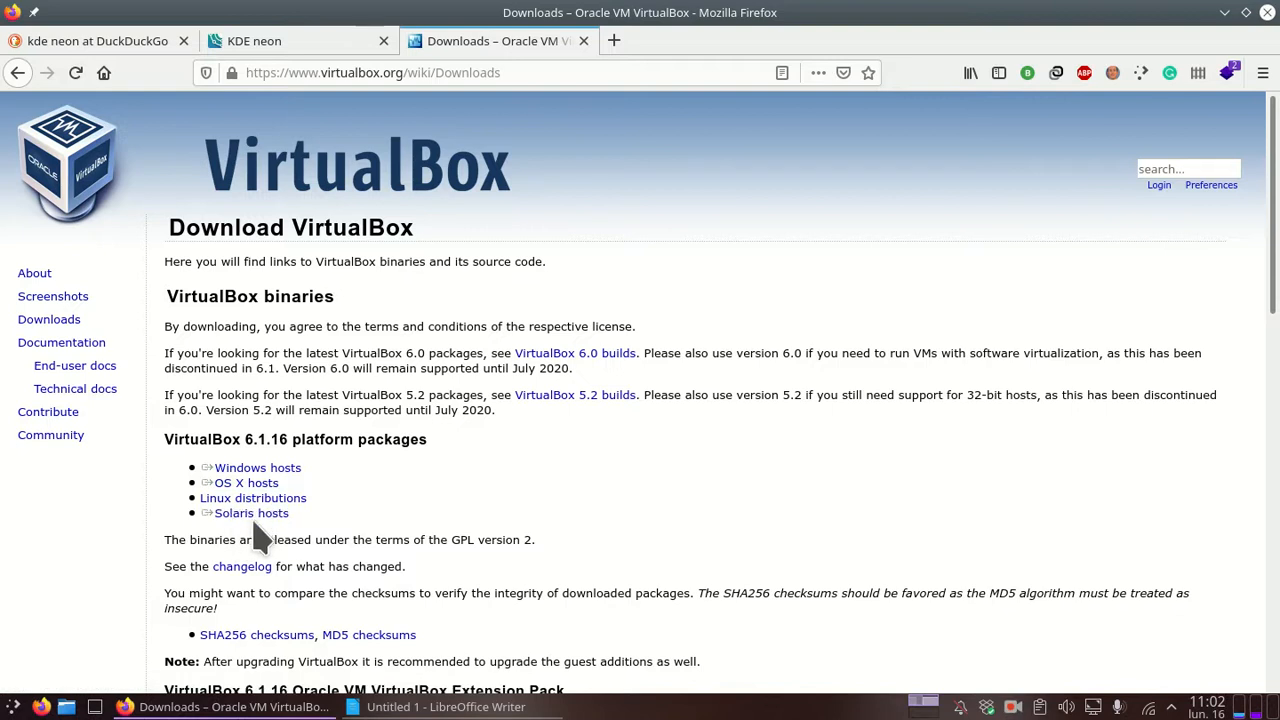
pyautogui.click(295, 528)
pyautogui.click(268, 468)
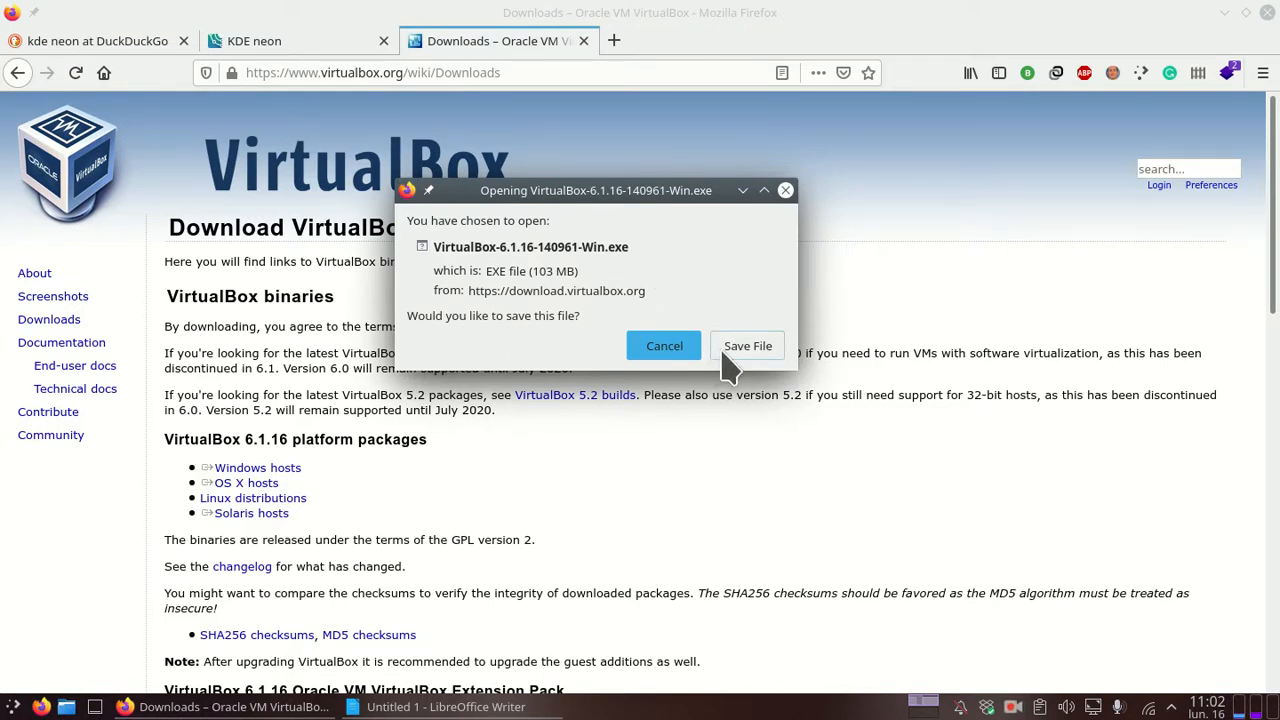
# Step: Launch VirtualBox from Recent Applications, minimise it, cancel the Windows download, and return to Writer
pyautogui.click(14, 707)
pyautogui.moveTo(105, 315)
pyautogui.click(338, 316)
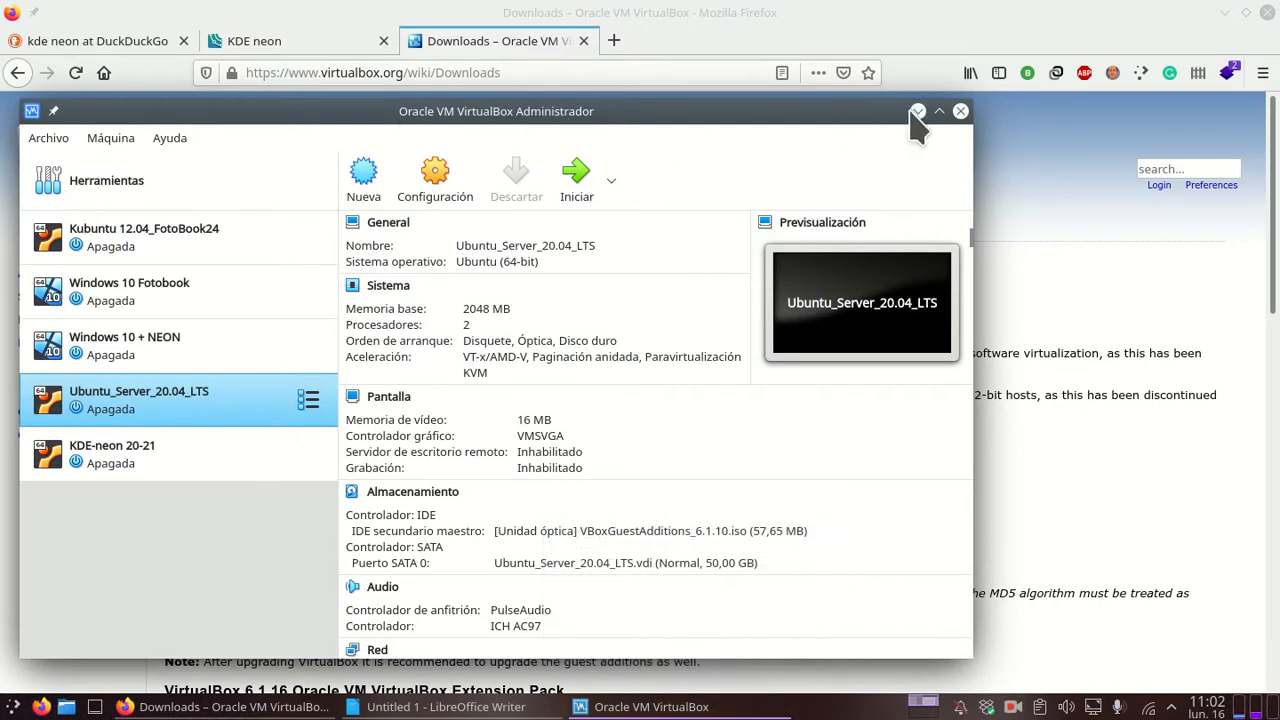
pyautogui.click(918, 111)
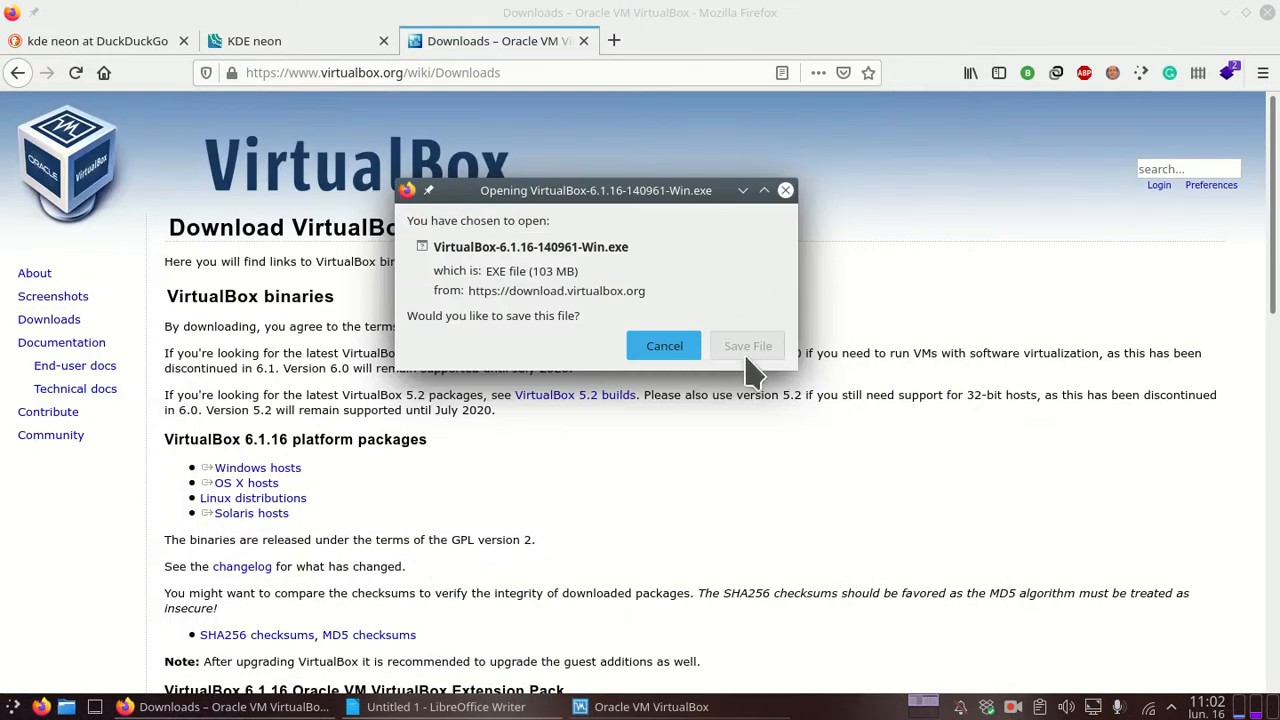
pyautogui.click(664, 346)
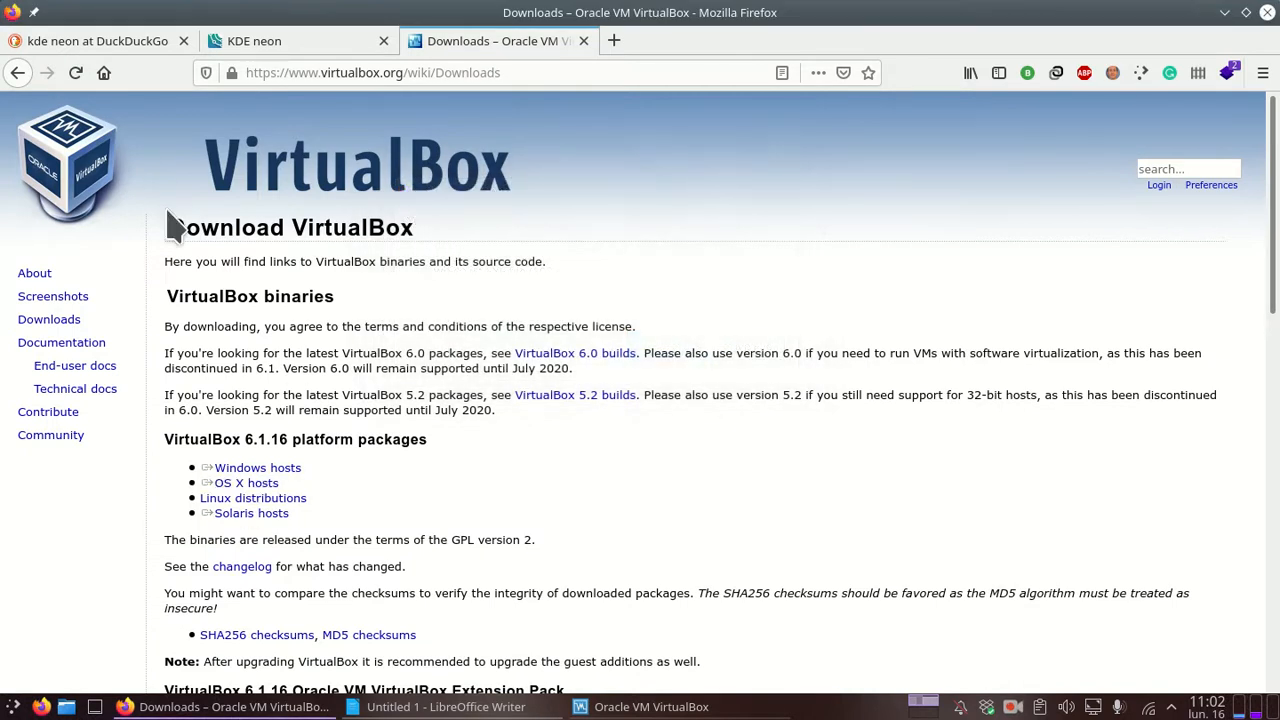
pyautogui.click(446, 707)
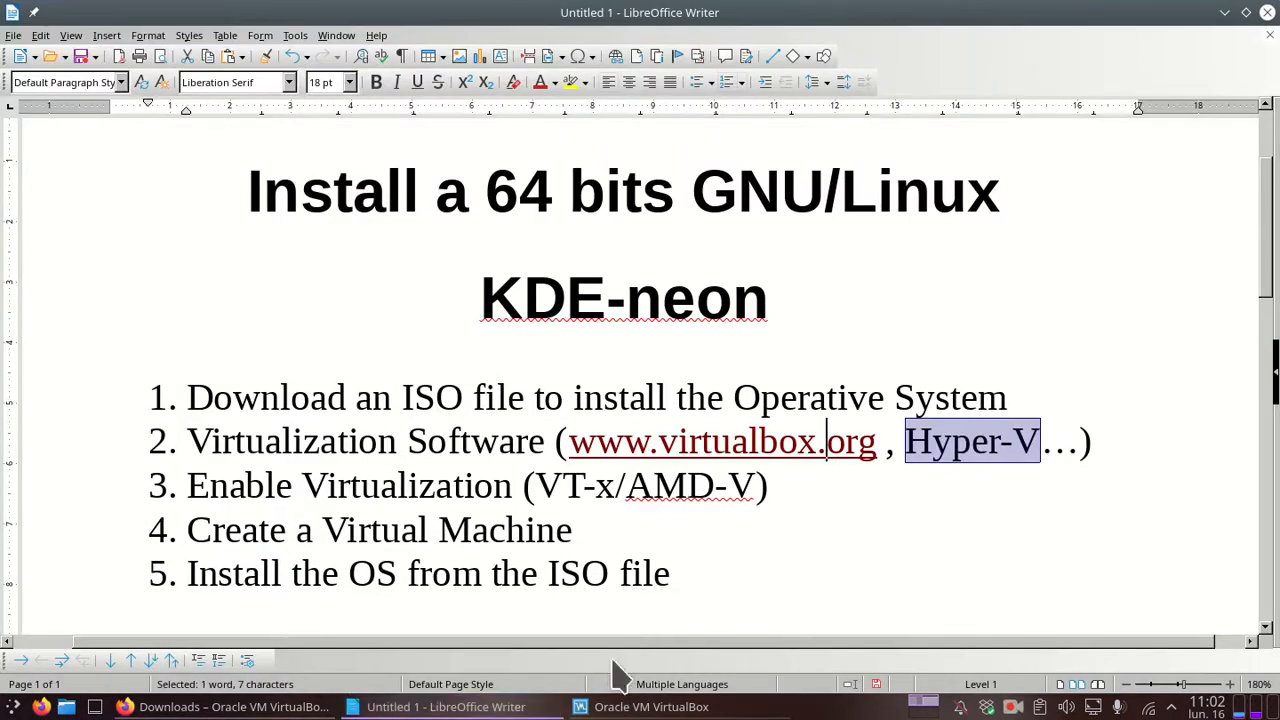
# Step: Search the 'Enable Virtualization (VT-x/AMD-V)' text from Writer in a new Firefox tab
pyautogui.moveTo(189, 485); pyautogui.dragTo(967, 488)
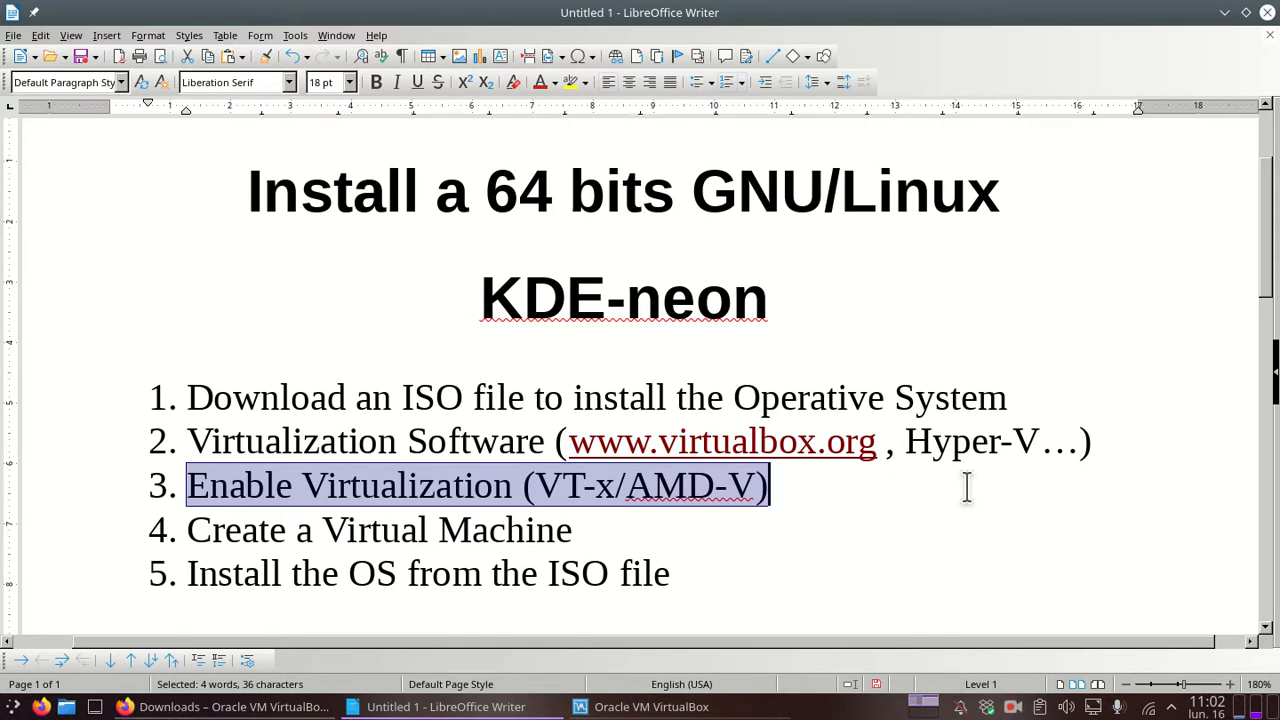
pyautogui.moveTo(220, 706)
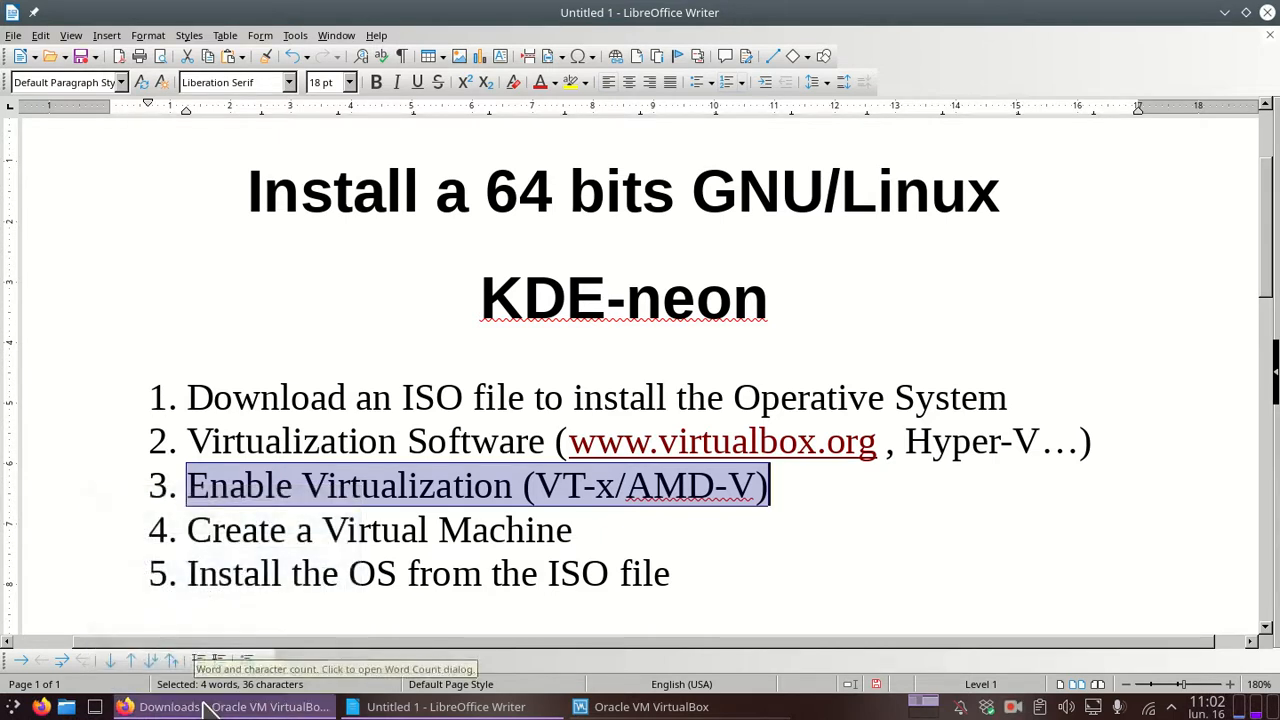
pyautogui.click(228, 706)
pyautogui.moveTo(336, 92); pyautogui.dragTo(618, 40)
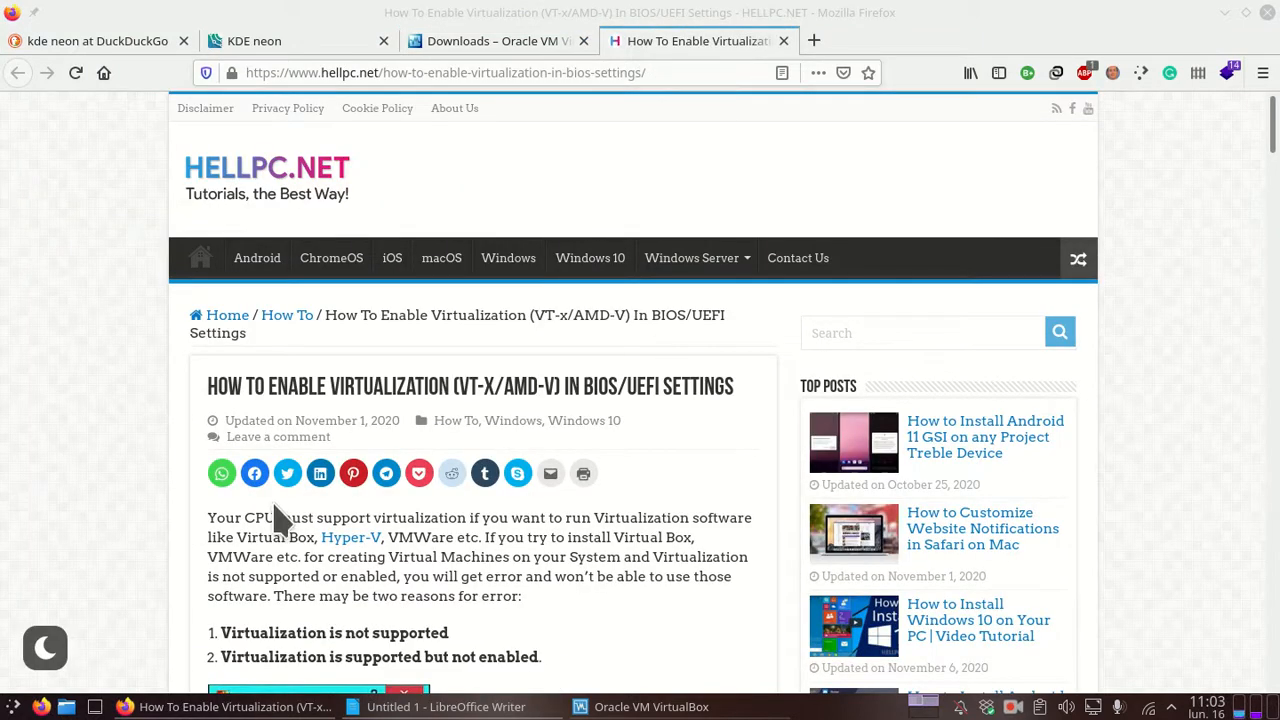
pyautogui.scroll(-1, 230, 420)
pyautogui.scroll(-2, 197, 352)
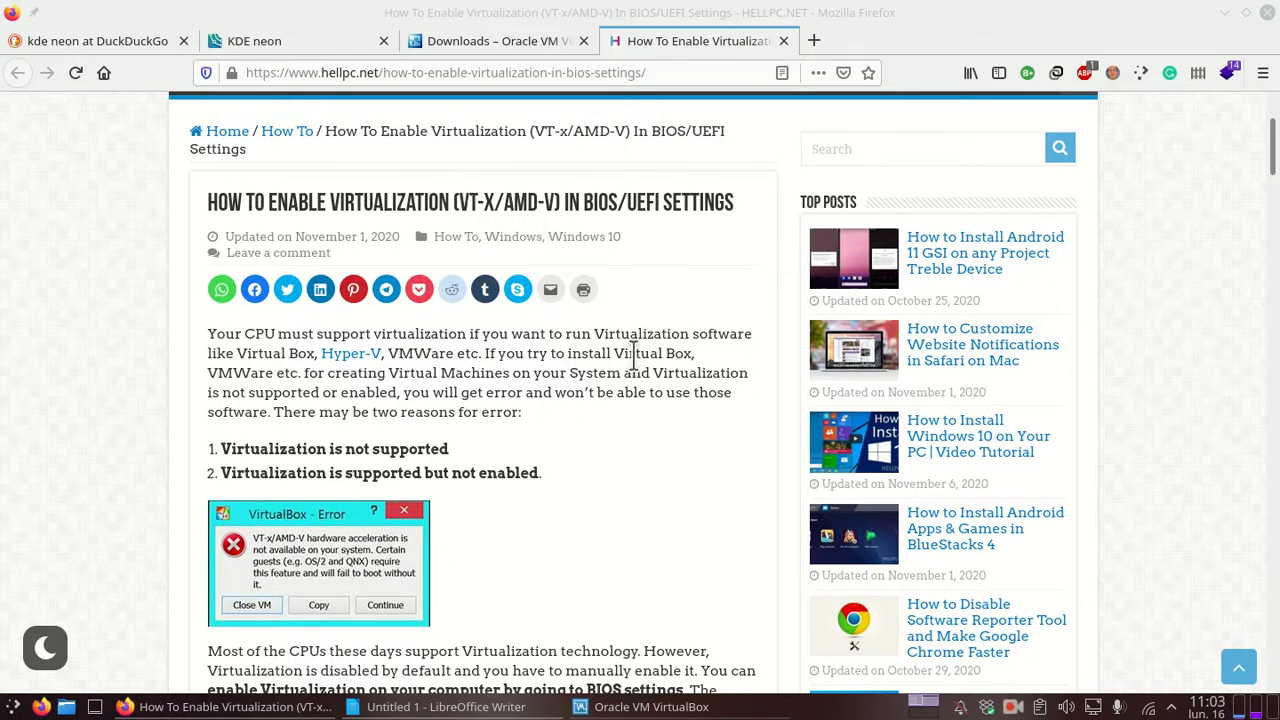
pyautogui.scroll(-4, 460, 330)
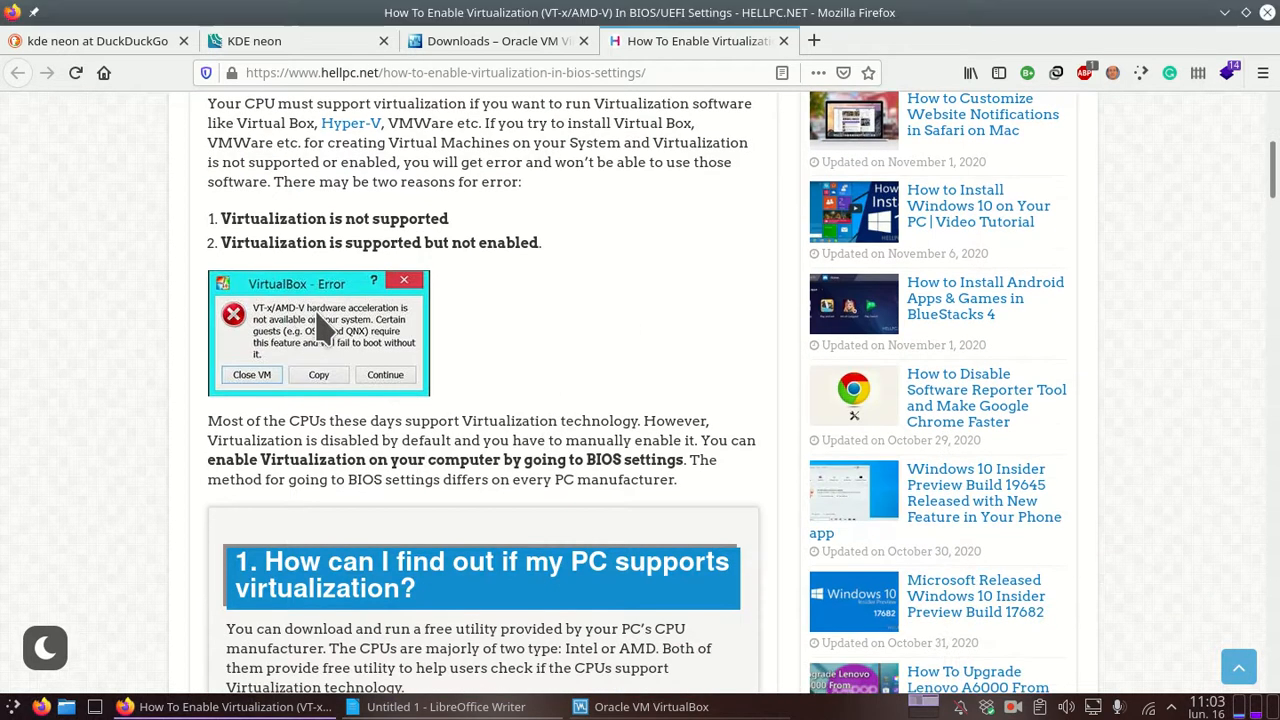
pyautogui.rightClick(320, 316)
pyautogui.click(420, 328)
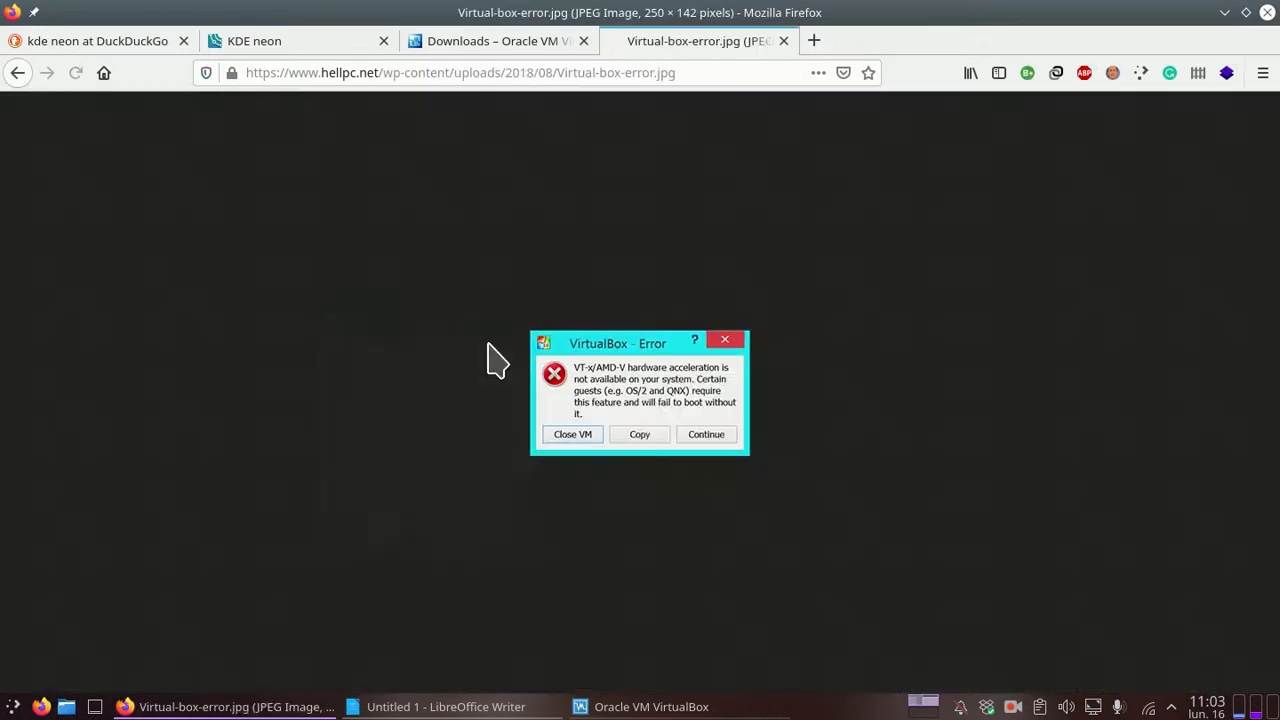
pyautogui.keyDown('ctrl'); pyautogui.scroll(7, 640, 410); pyautogui.keyUp('ctrl')
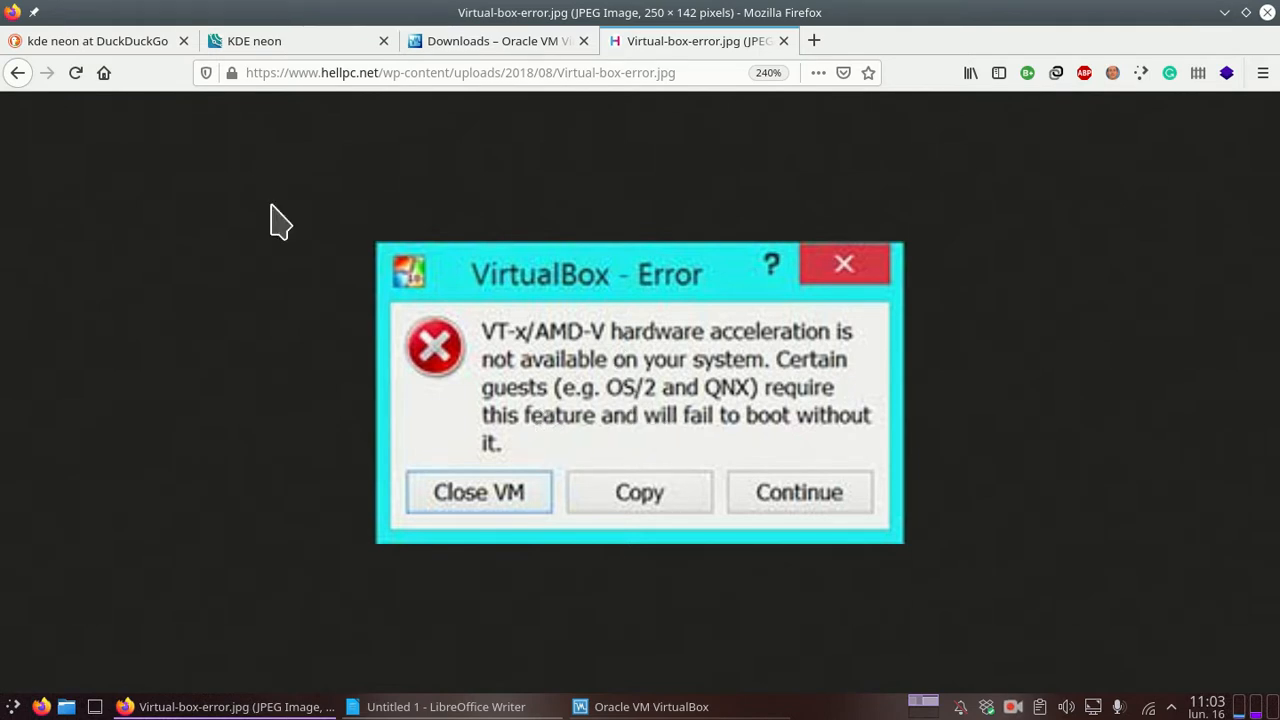
pyautogui.click(17, 72)
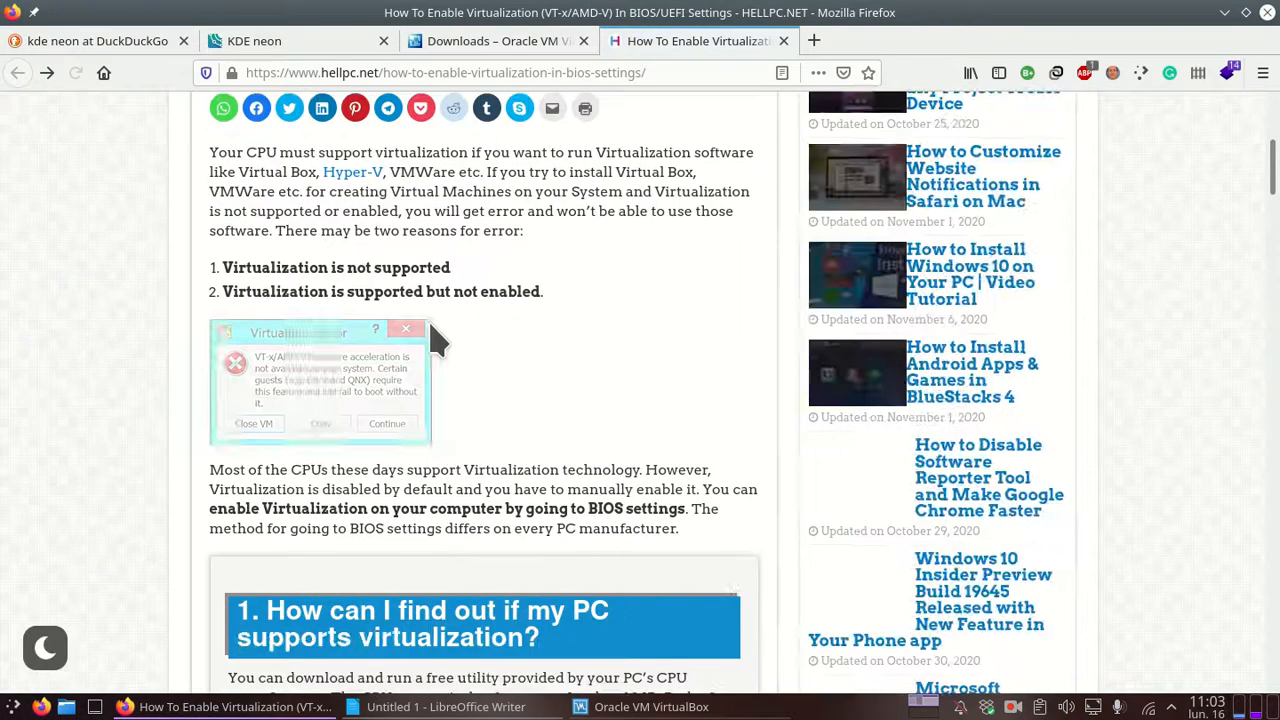
# Step: Scroll through the HELLPC.NET article on enabling VT-x/AMD-V in BIOS/UEFI
pyautogui.scroll(-5, 306, 505)
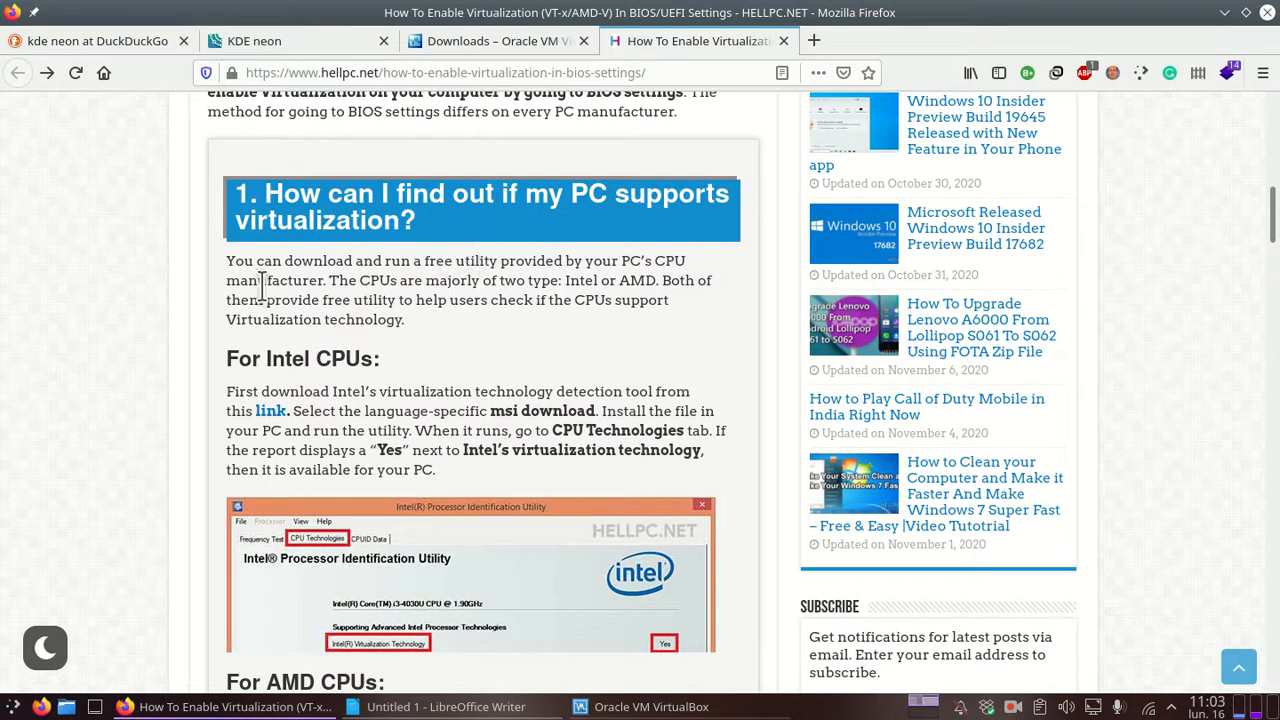
pyautogui.scroll(-3, 165, 331)
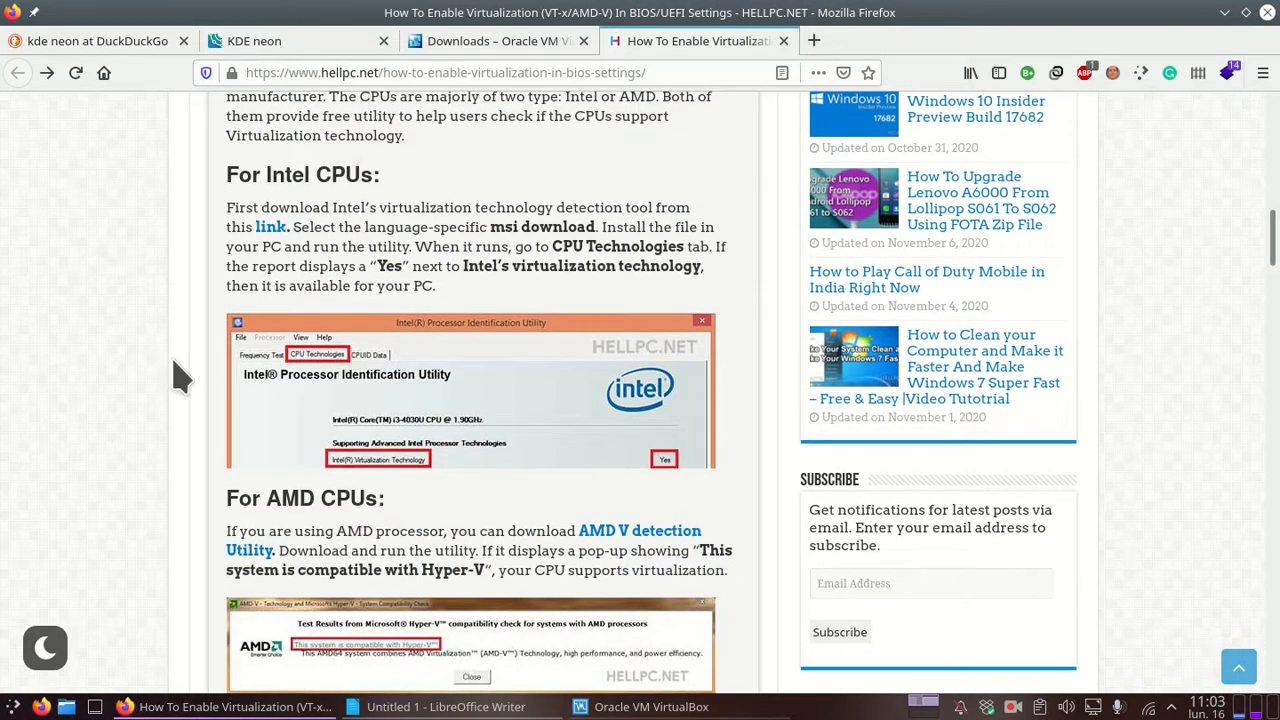
pyautogui.scroll(-3, 180, 377)
pyautogui.scroll(-10, 143, 414)
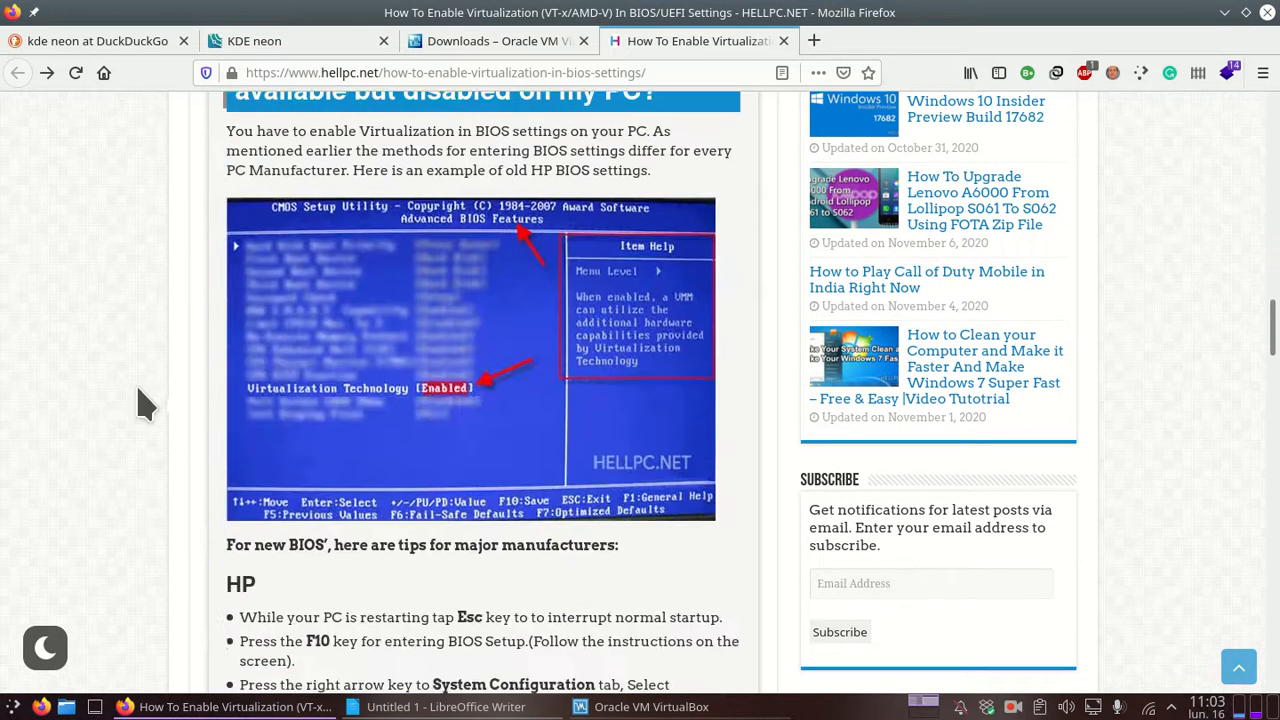
pyautogui.scroll(-3, 143, 400)
pyautogui.scroll(1, 262, 275)
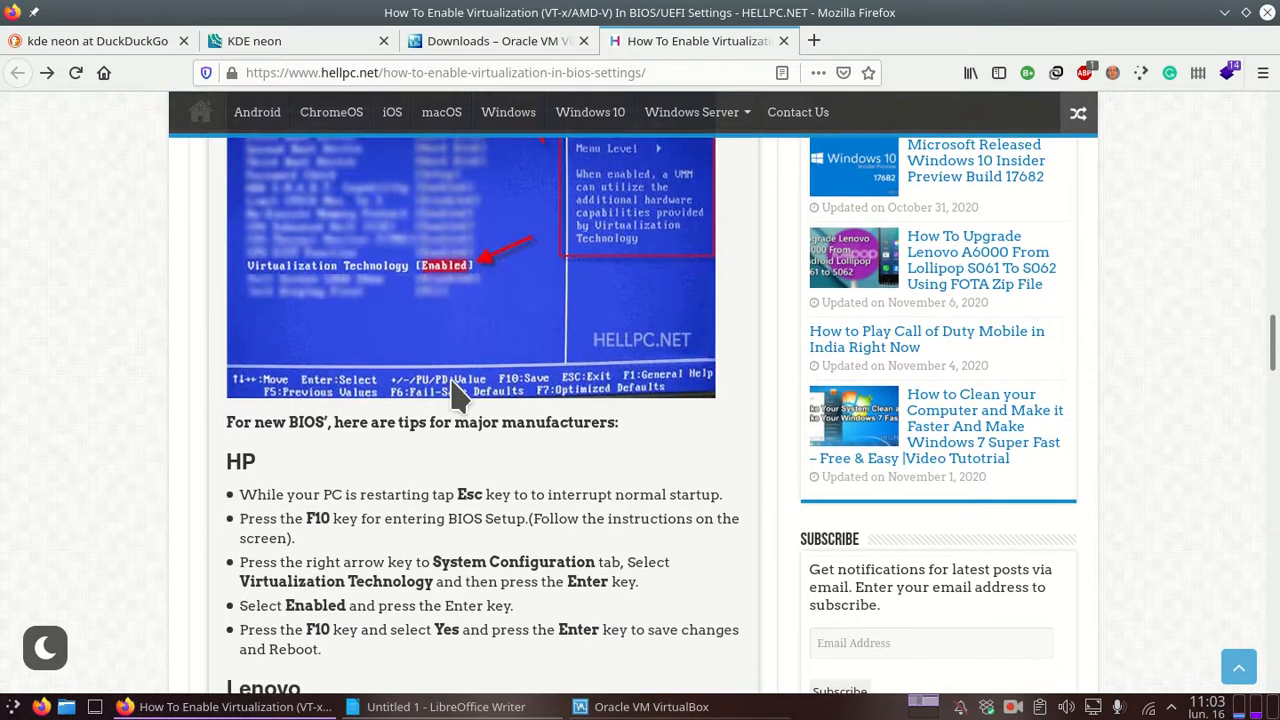
pyautogui.scroll(2, 417, 380)
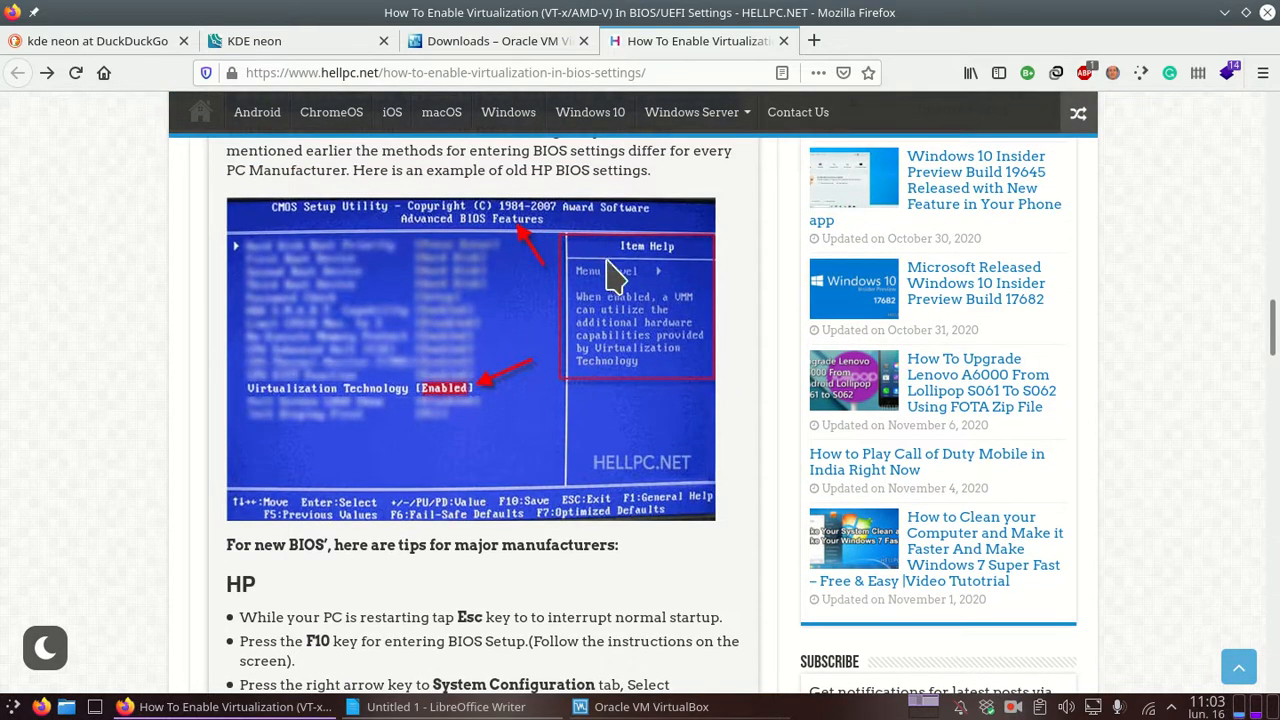
pyautogui.scroll(-5, 214, 480)
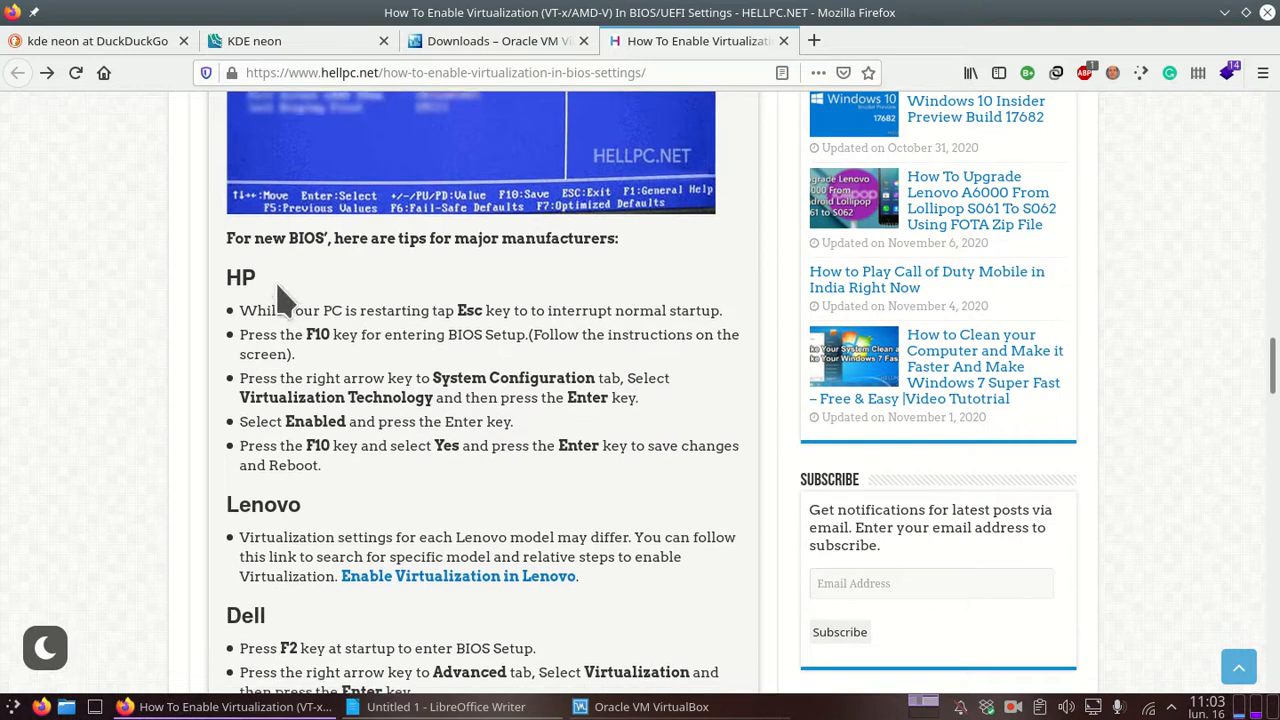
pyautogui.scroll(-4, 223, 423)
pyautogui.scroll(-3, 214, 423)
pyautogui.scroll(-3, 210, 508)
pyautogui.scroll(5, 610, 368)
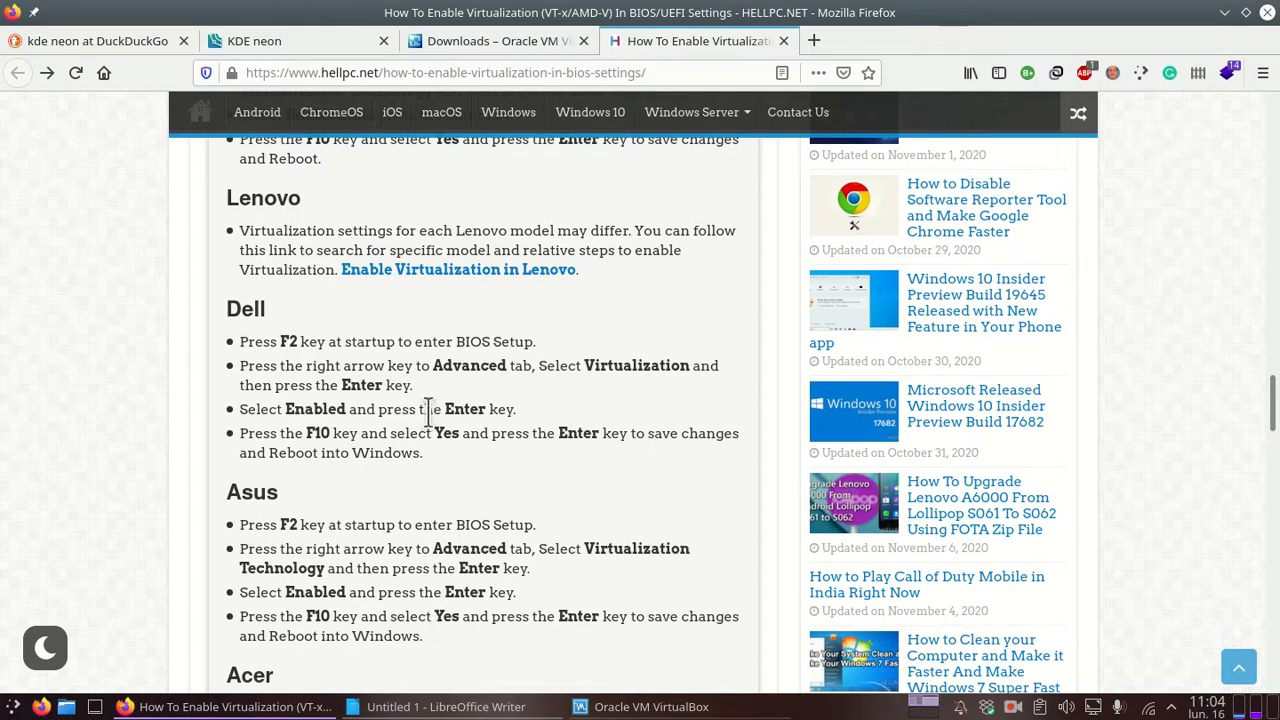
pyautogui.scroll(6, 420, 505)
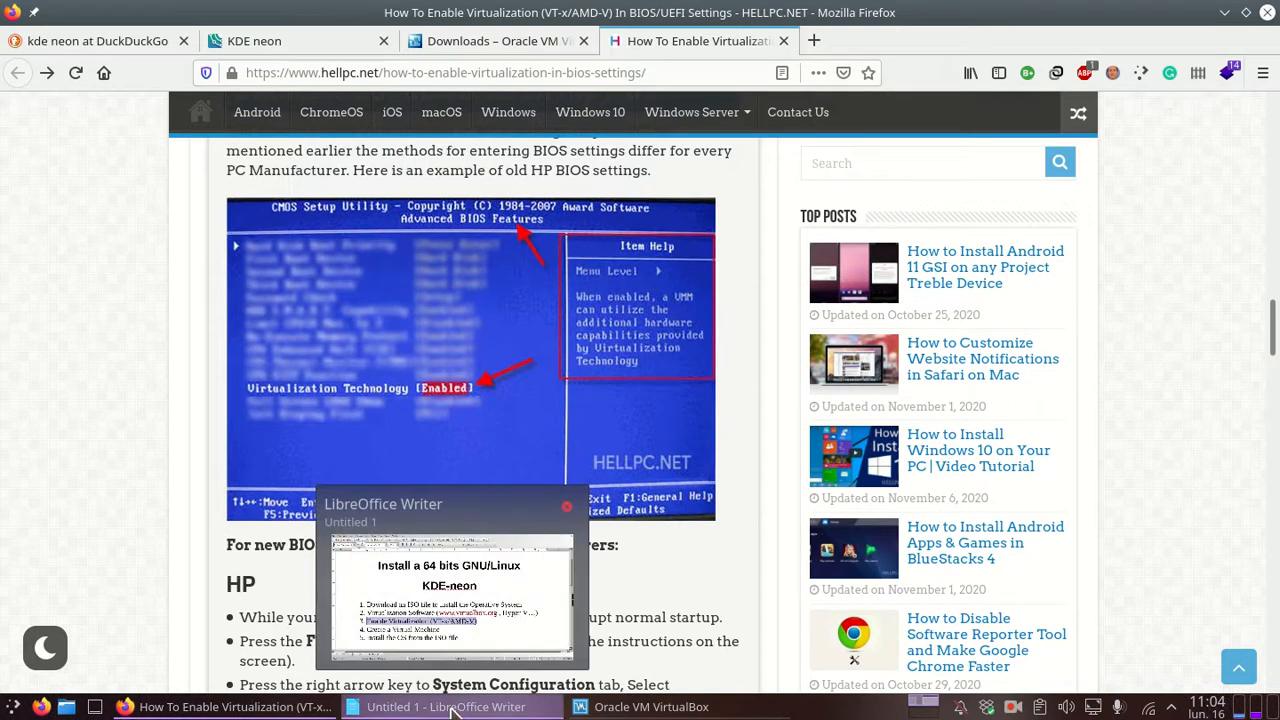
# Step: Highlight Hyper-V in Writer, then scroll the HELLPC.NET article back up to section 1
pyautogui.click(453, 707)
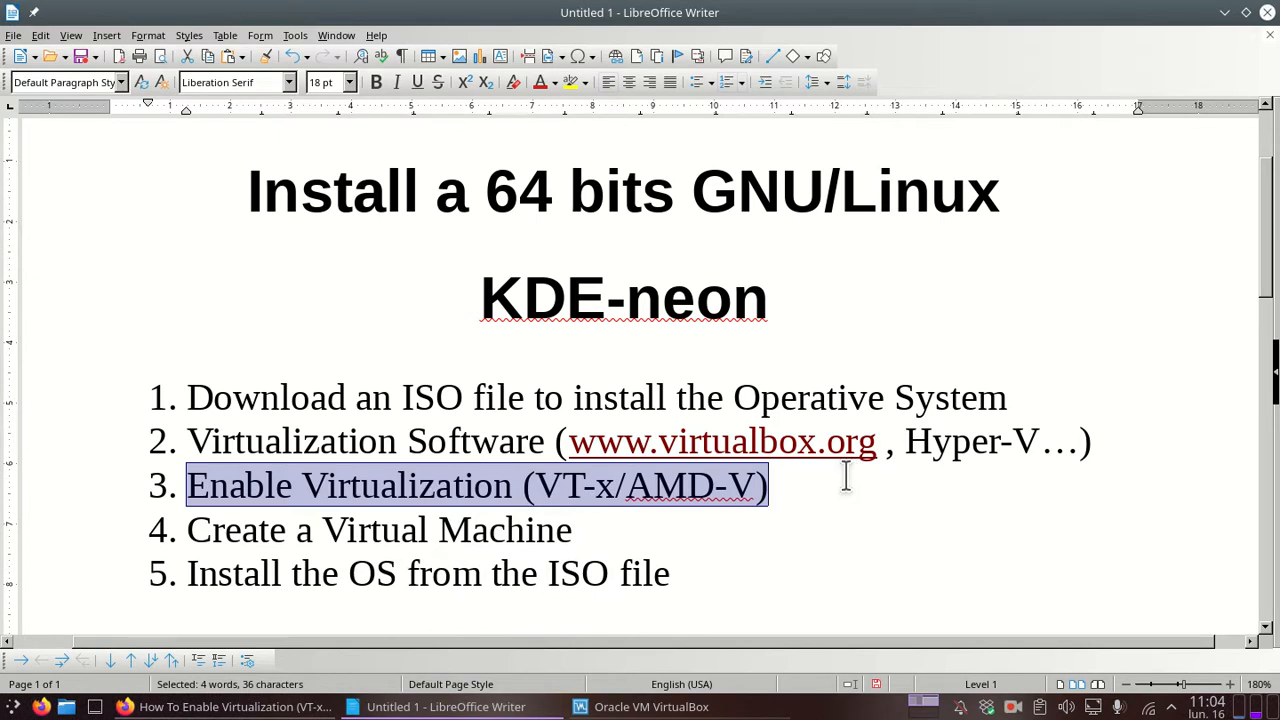
pyautogui.moveTo(905, 441); pyautogui.dragTo(1037, 441)
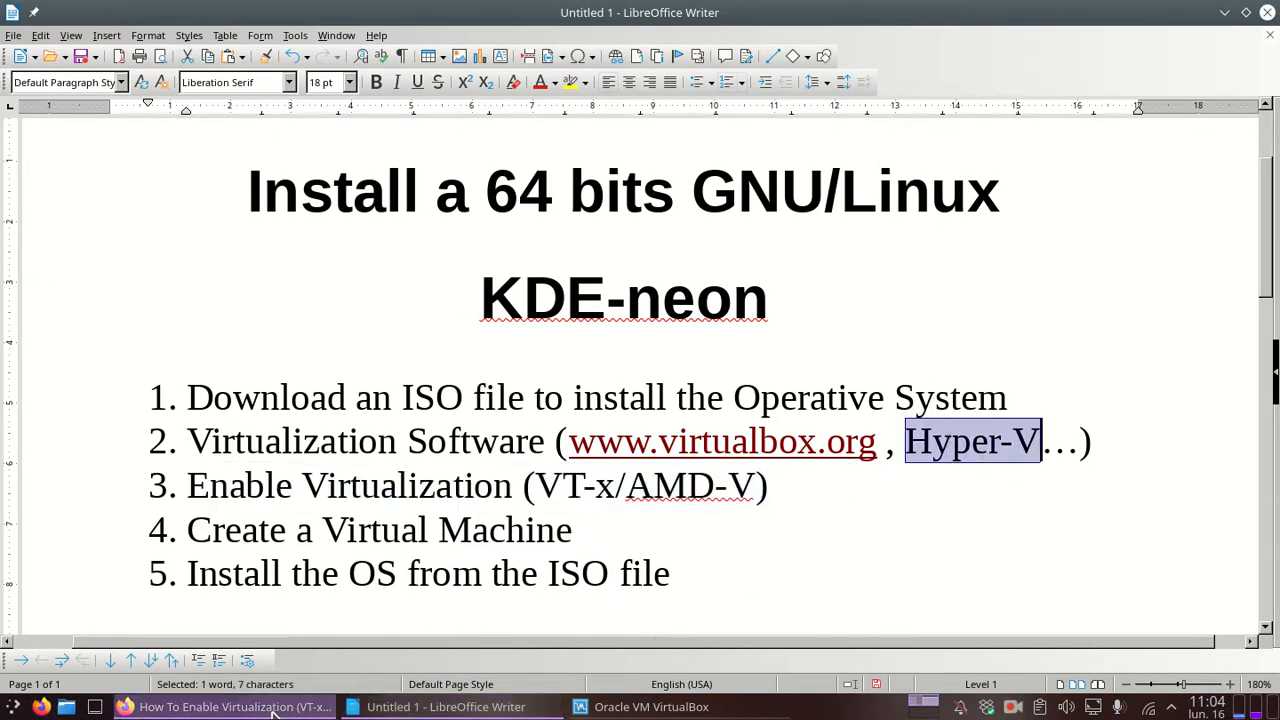
pyautogui.click(200, 707)
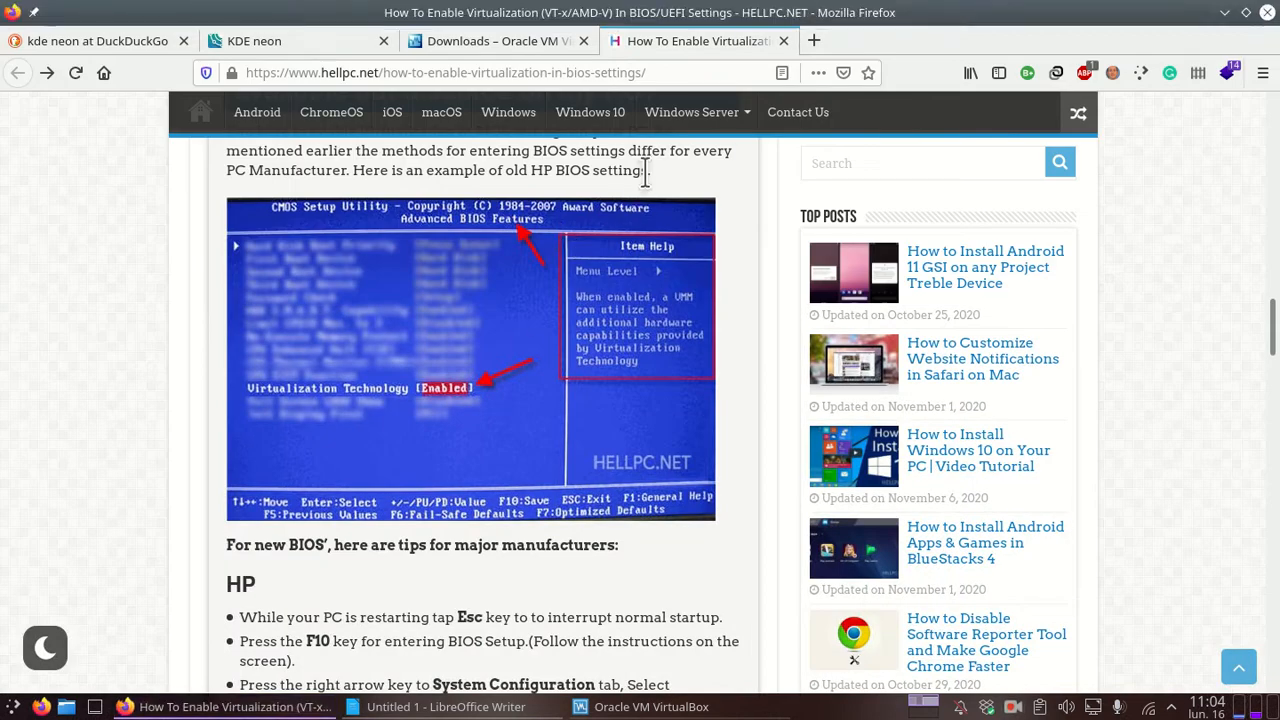
pyautogui.scroll(5, 457, 445)
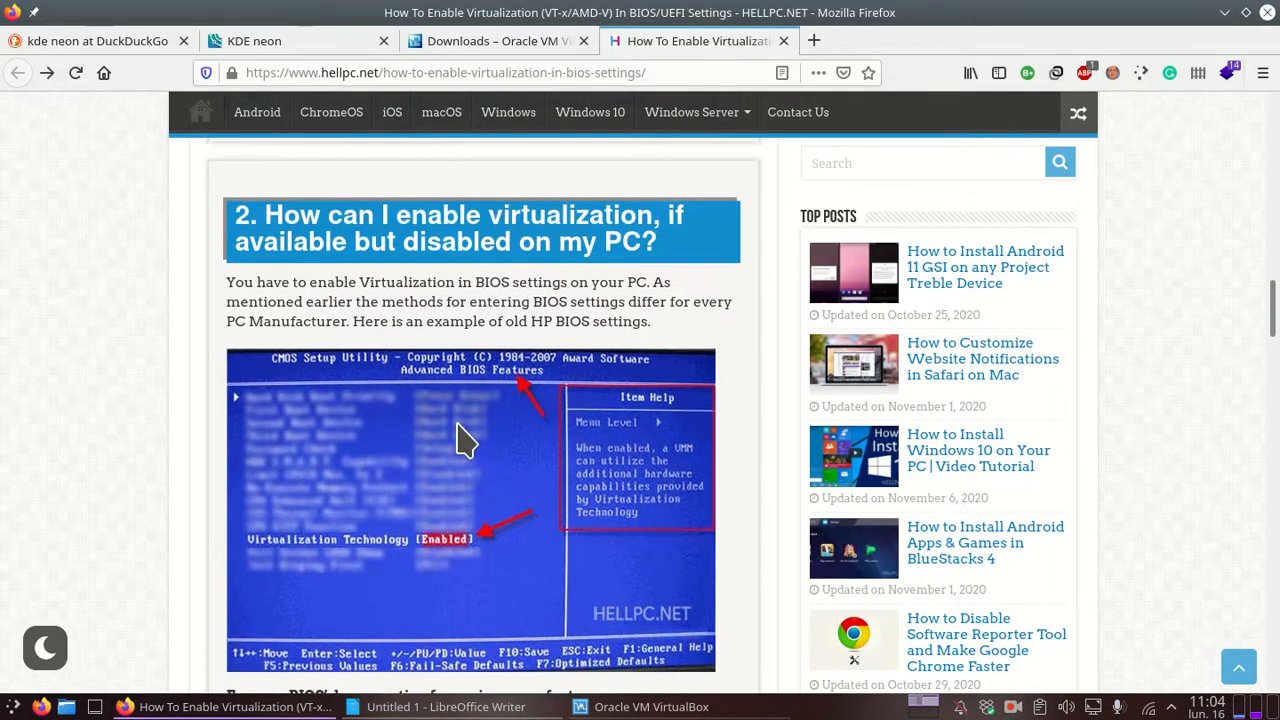
pyautogui.scroll(15, 463, 412)
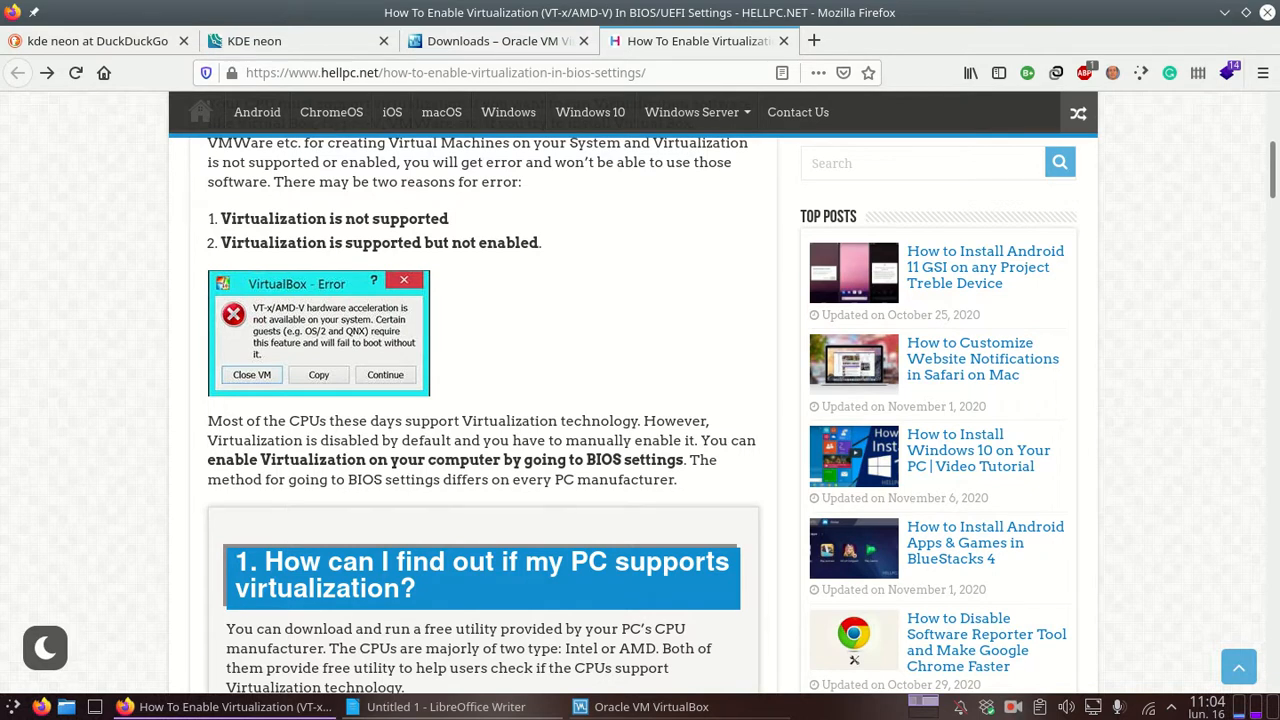
pyautogui.click(1013, 707)
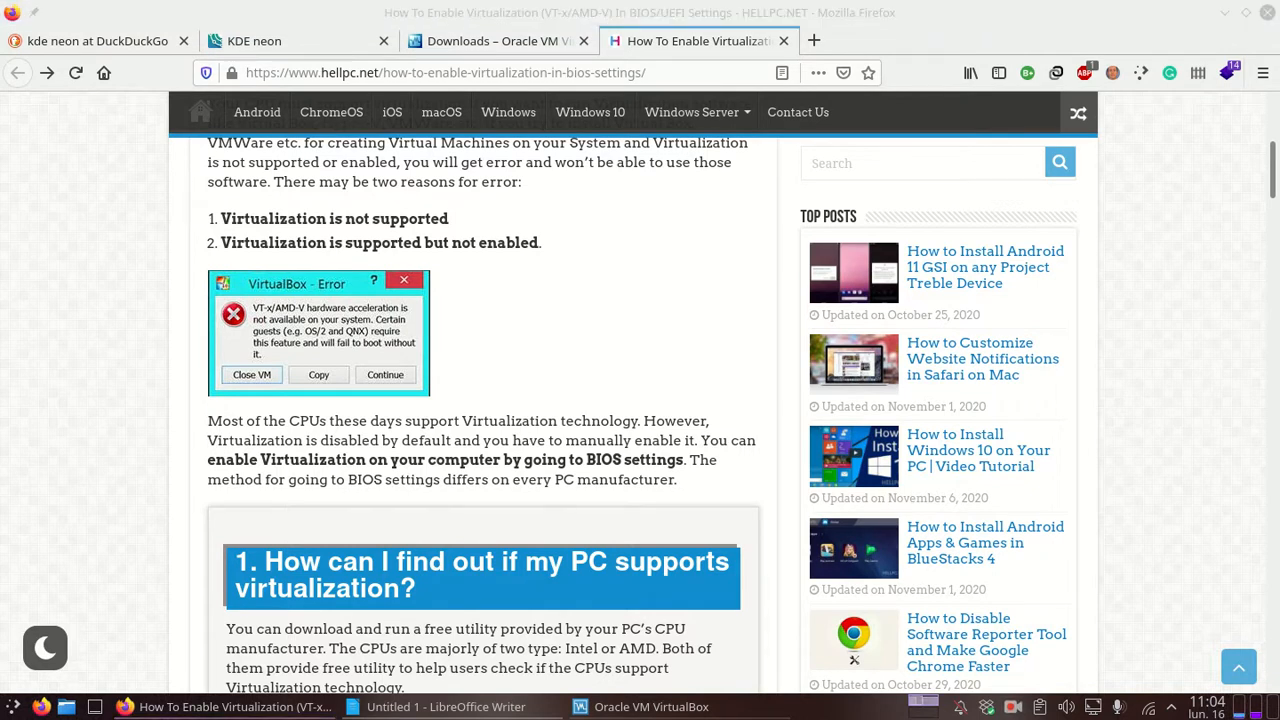
# Step: Open the Install Hyper-V Microsoft Docs tab and highlight the Enable Hyper-V using PowerShell heading
pyautogui.click(813, 41)
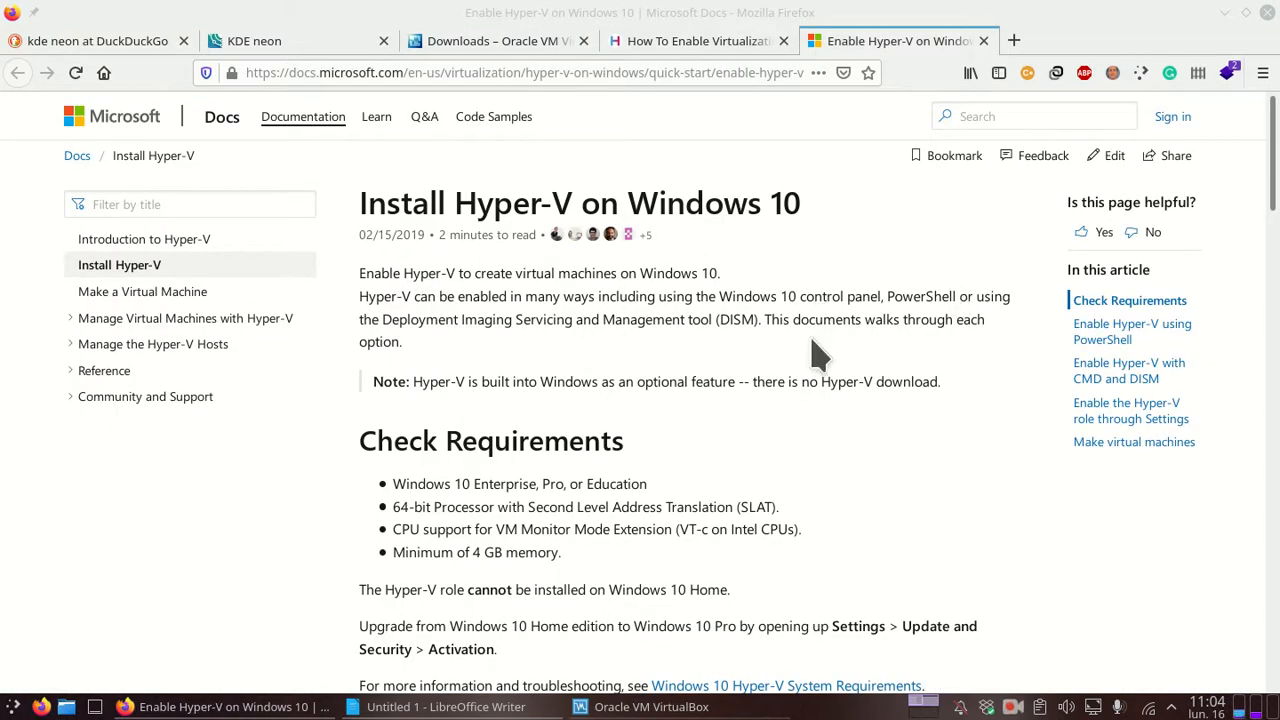
pyautogui.scroll(-3, 811, 338)
pyautogui.scroll(3, 809, 343)
pyautogui.scroll(-5, 885, 245)
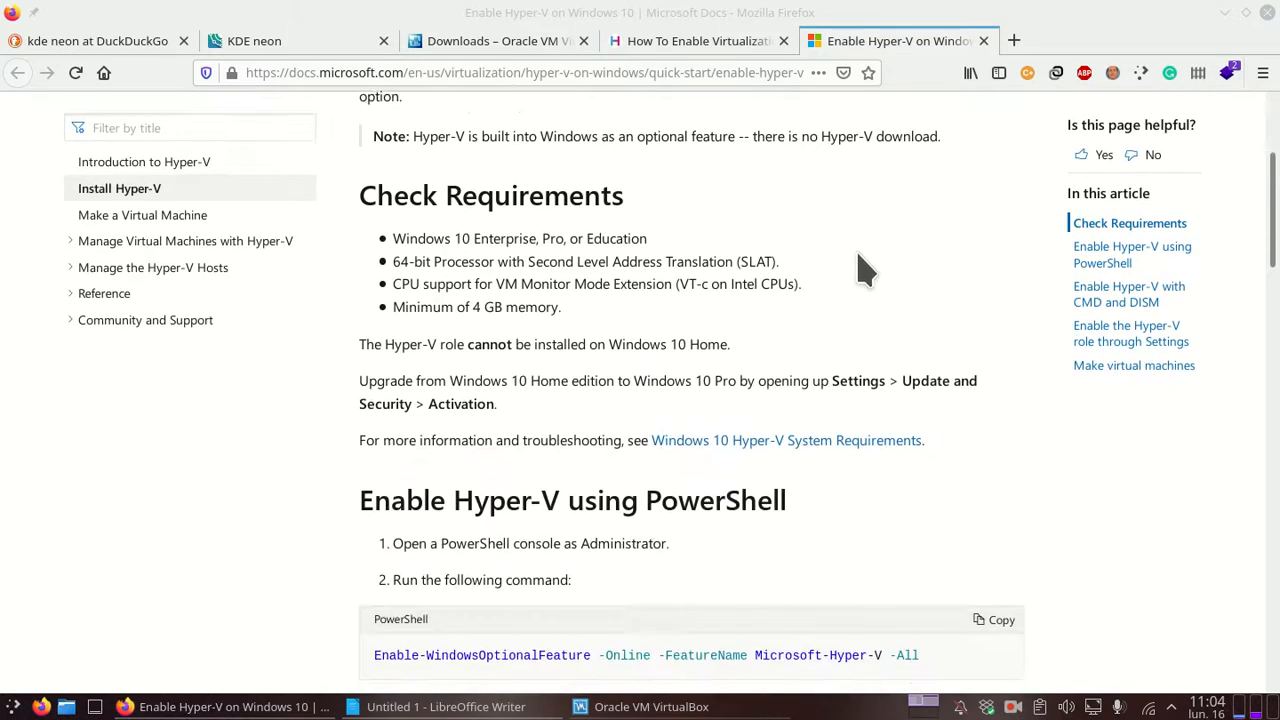
pyautogui.moveTo(365, 255); pyautogui.dragTo(826, 276)
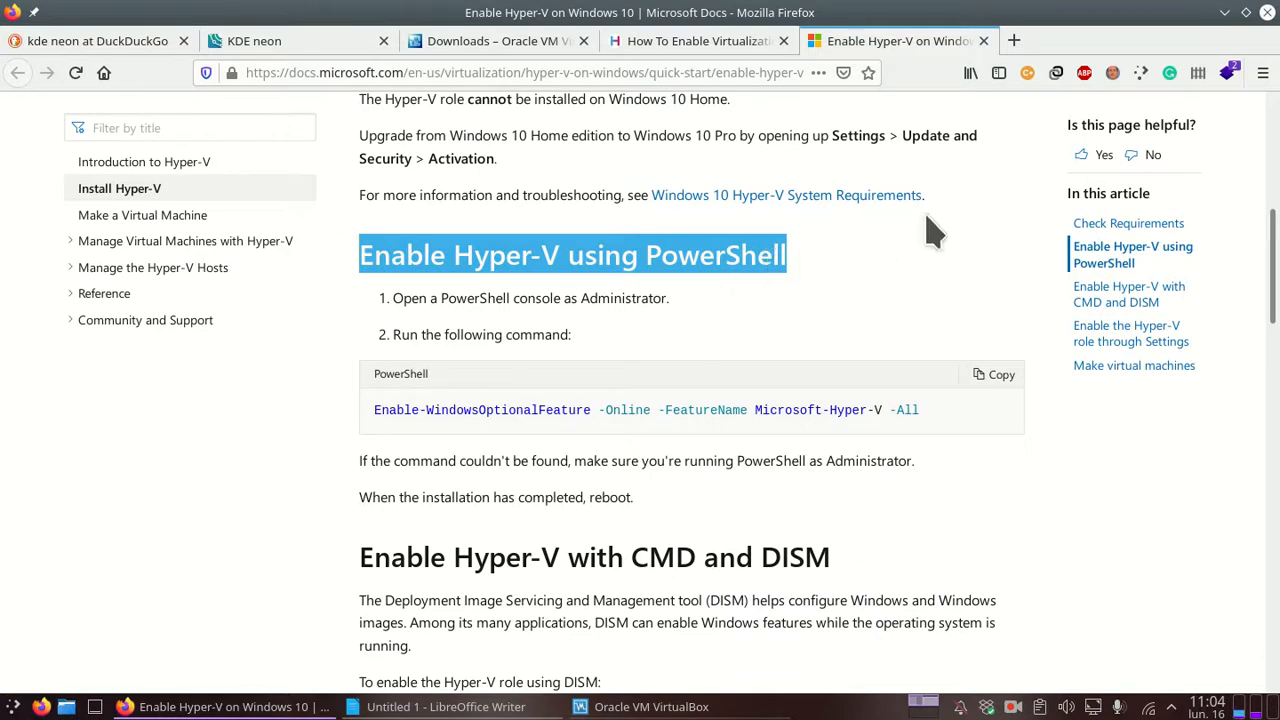
# Step: Scroll down and highlight the Enable the Hyper-V role through Settings heading
pyautogui.scroll(-1, 900, 303)
pyautogui.scroll(-10, 900, 303)
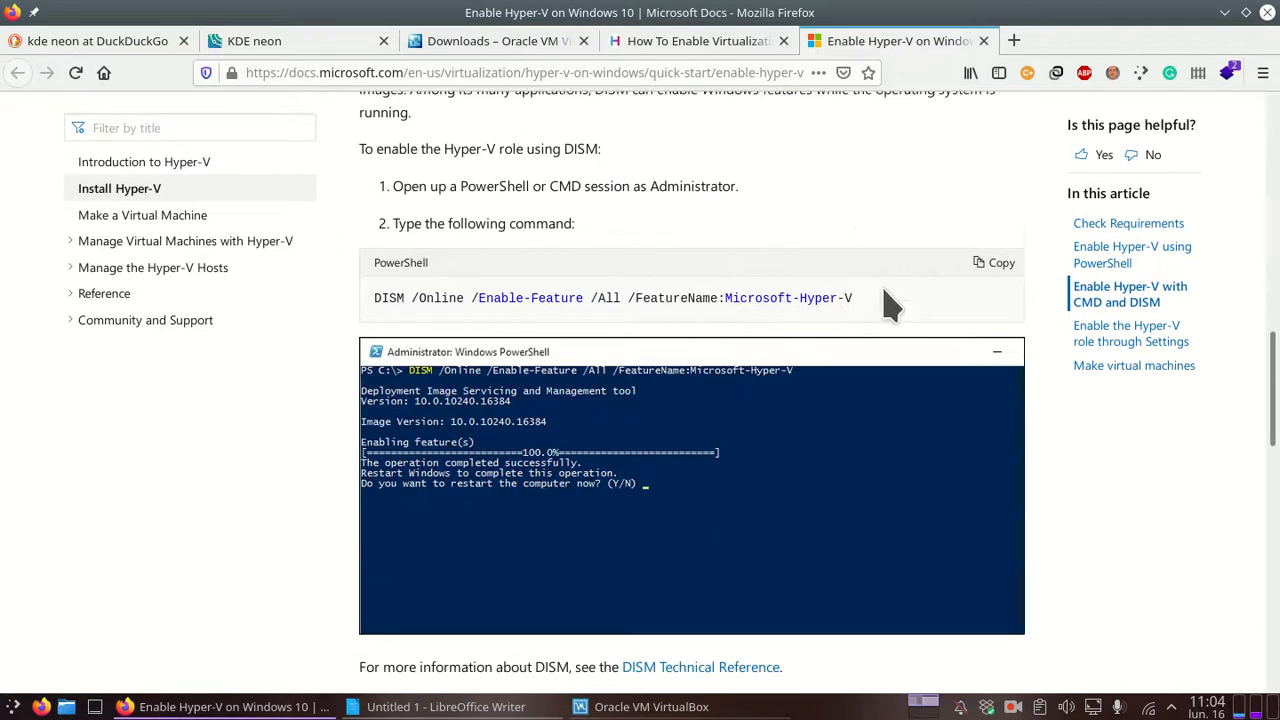
pyautogui.moveTo(672, 276); pyautogui.dragTo(843, 256)
pyautogui.click(700, 285)
pyautogui.moveTo(610, 278); pyautogui.dragTo(346, 277)
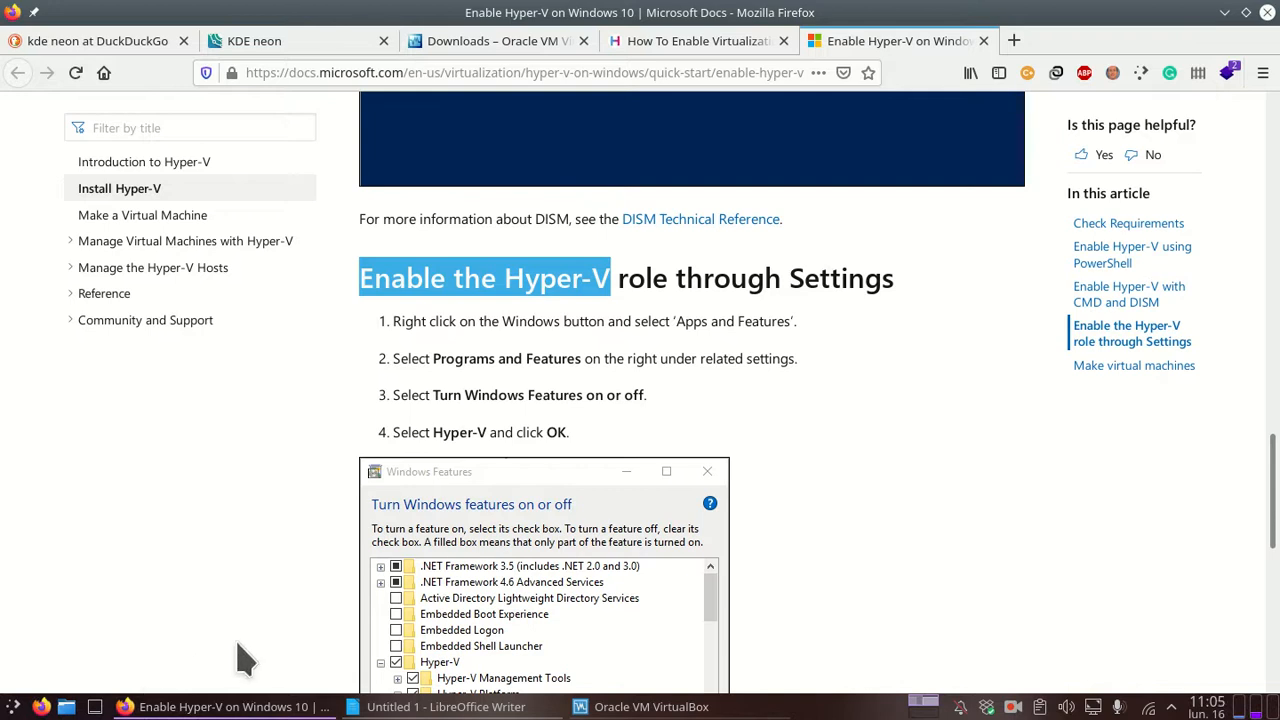
# Step: Bring the VirtualBox Manager to the front and move its window to the right
pyautogui.click(585, 707)
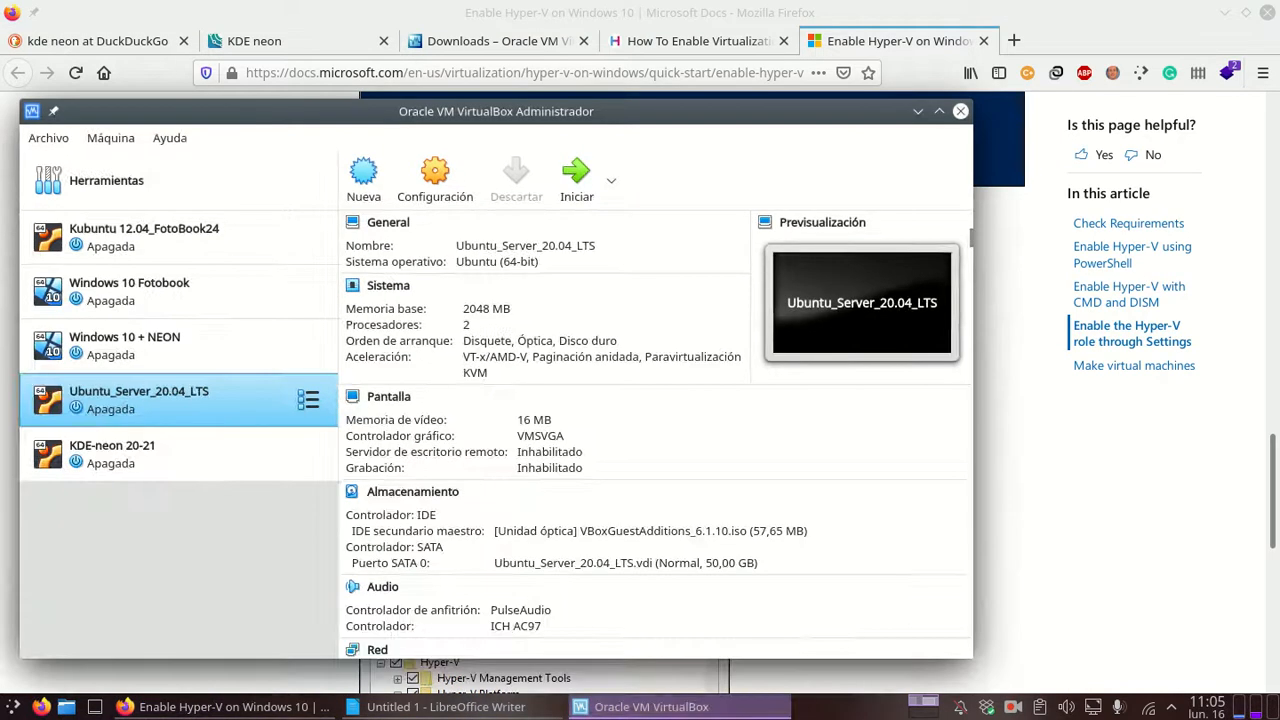
pyautogui.moveTo(597, 112); pyautogui.dragTo(746, 105)
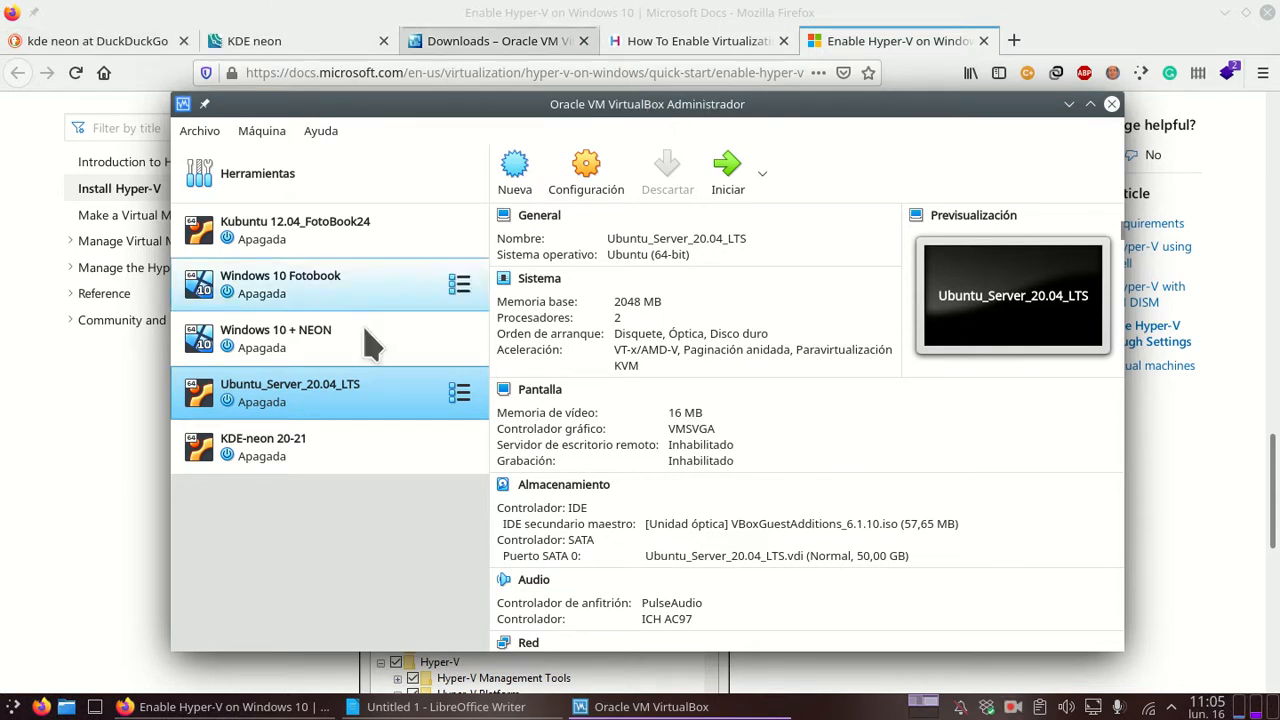
pyautogui.click(457, 705)
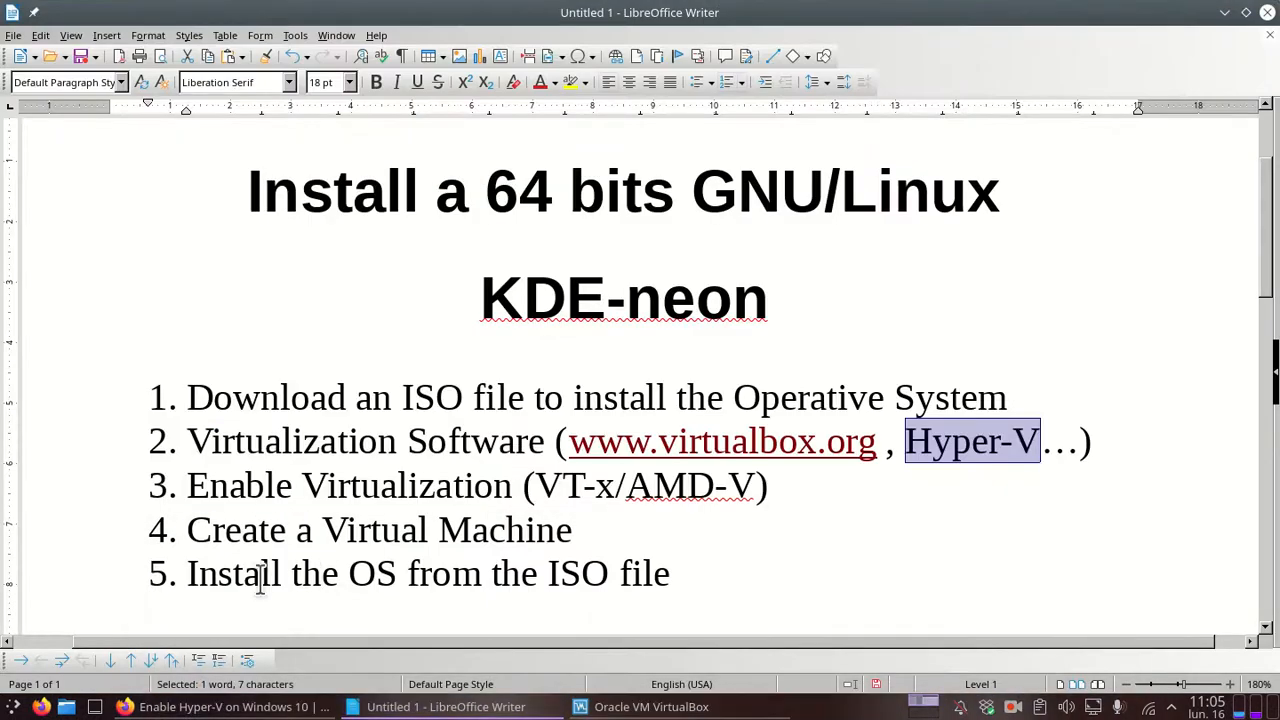
pyautogui.moveTo(187, 530); pyautogui.dragTo(594, 537)
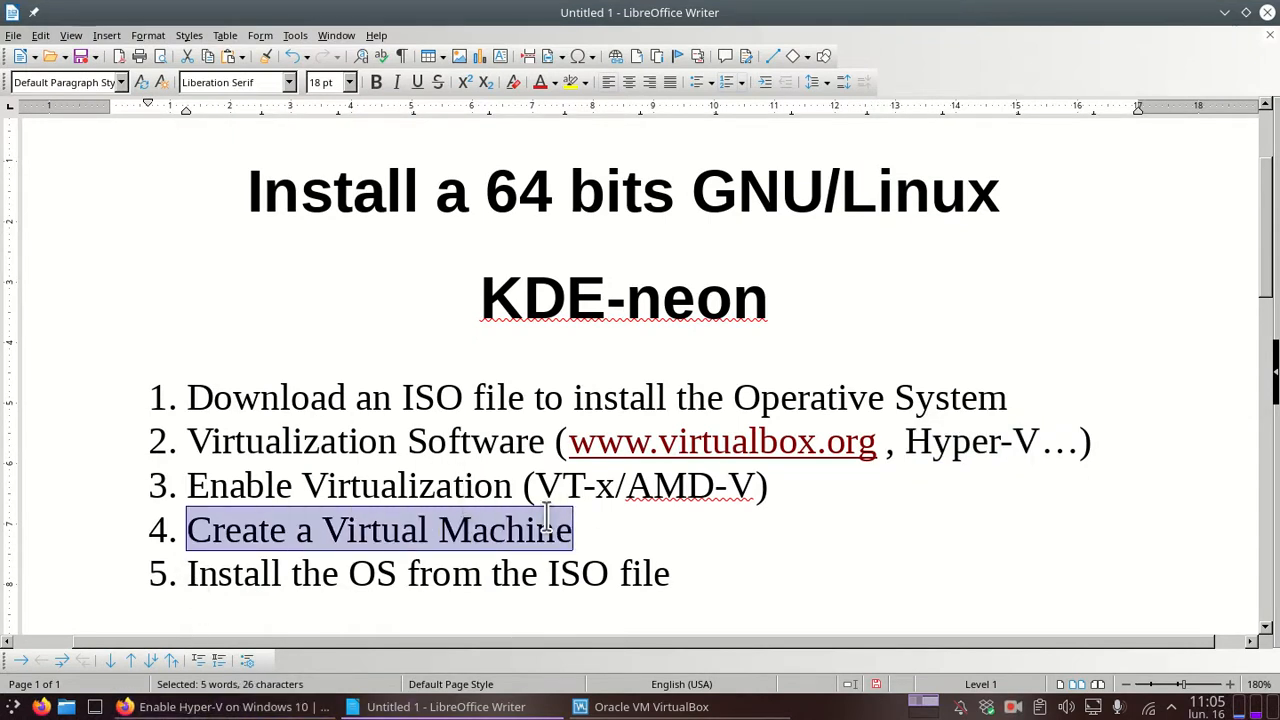
pyautogui.moveTo(464, 398); pyautogui.dragTo(187, 397)
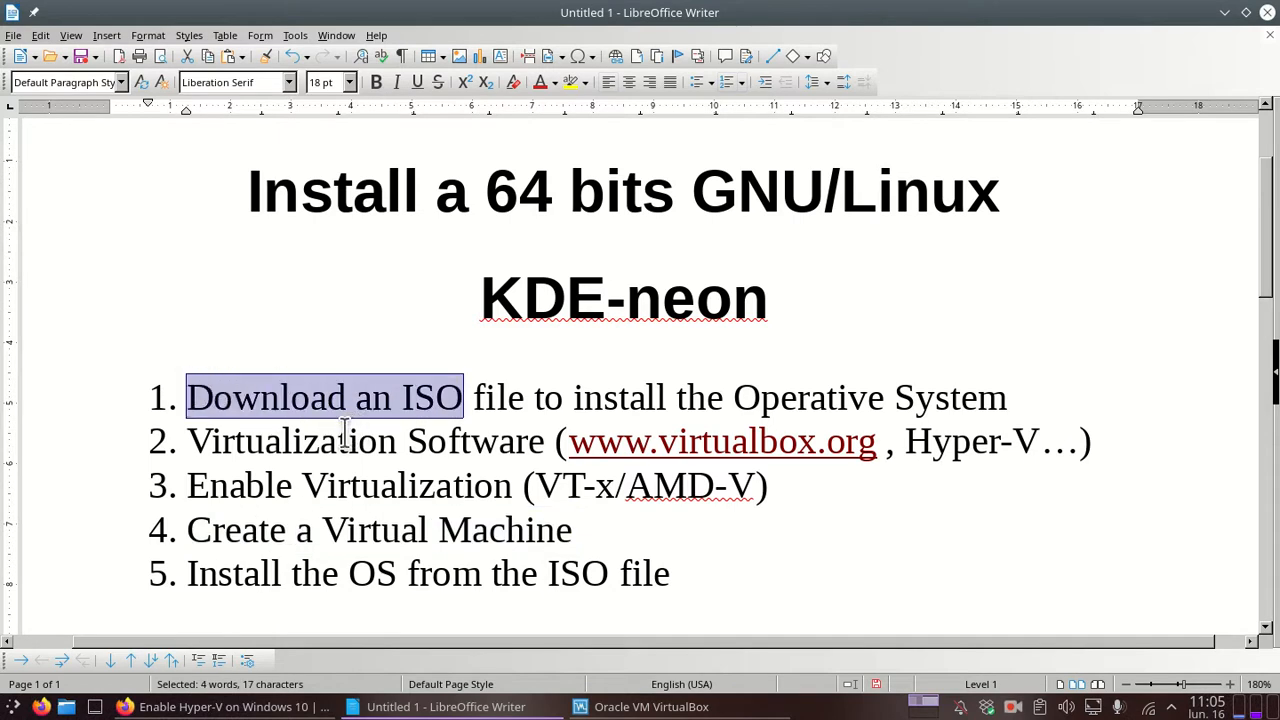
pyautogui.moveTo(546, 441); pyautogui.dragTo(188, 443)
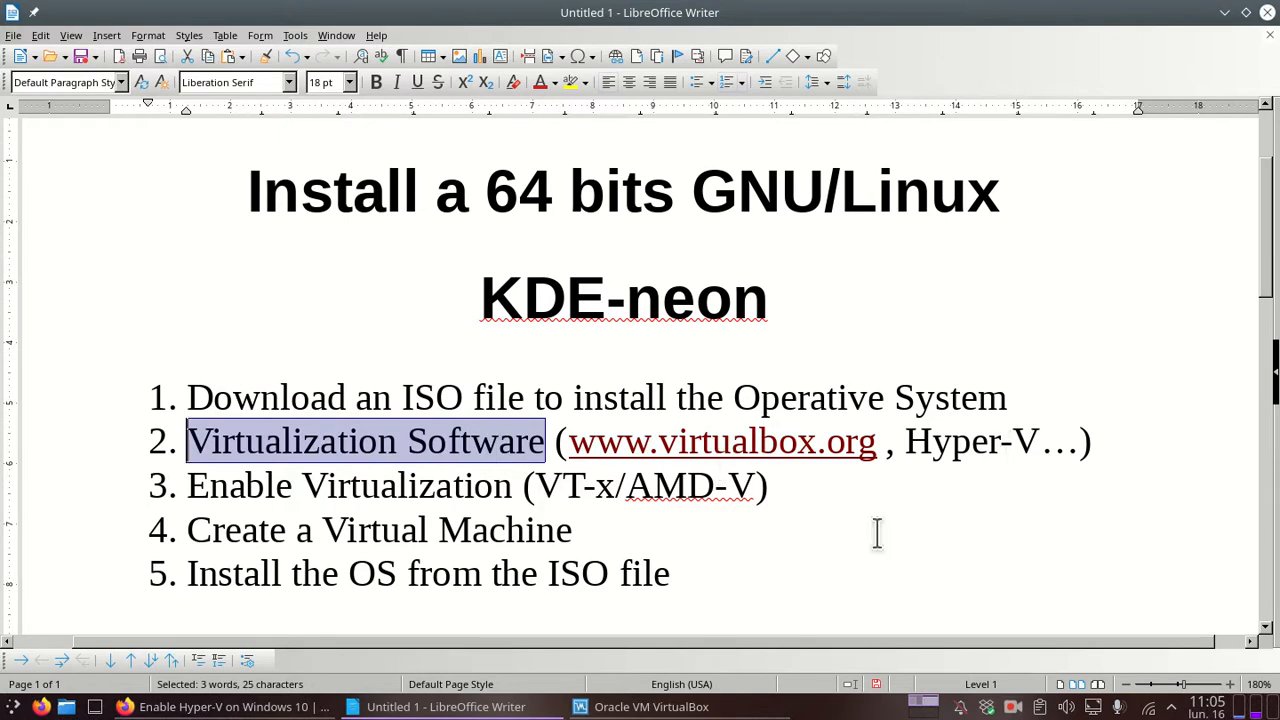
pyautogui.click(597, 712)
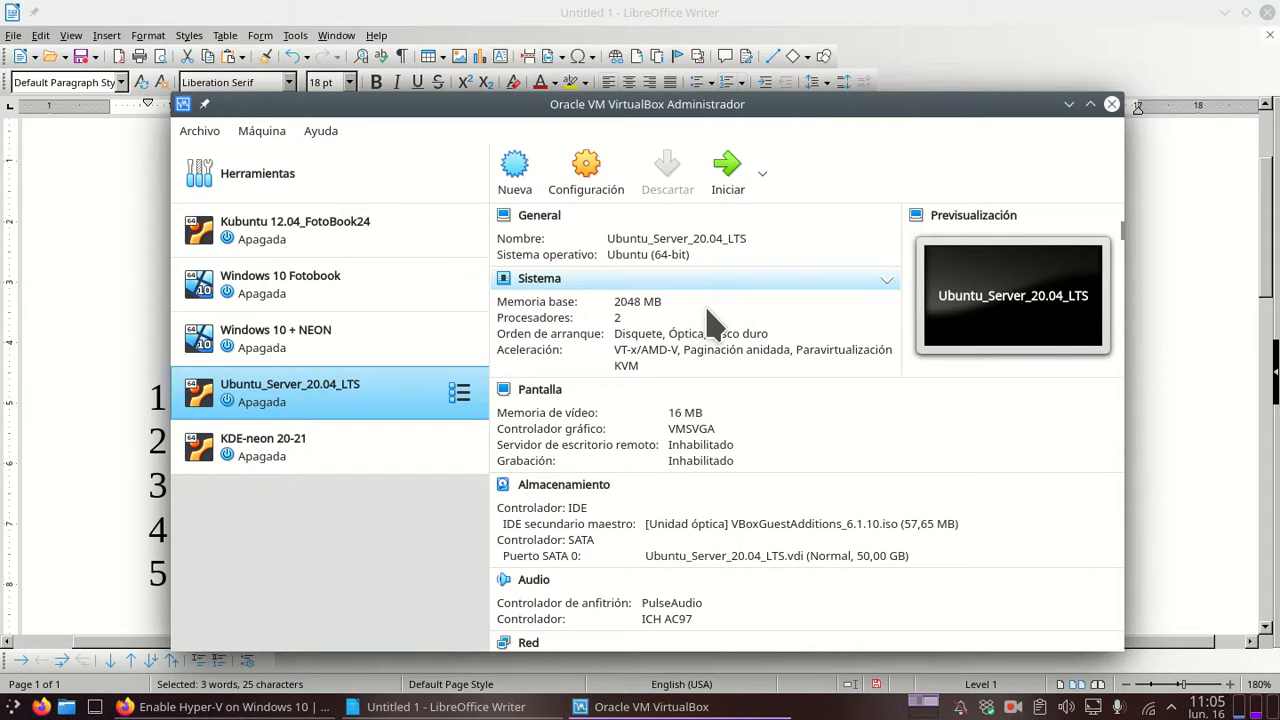
# Step: Create a new VM named 'KDE neon - CS', type Linux, version Ubuntu (64-bit), and continue
pyautogui.click(516, 163)
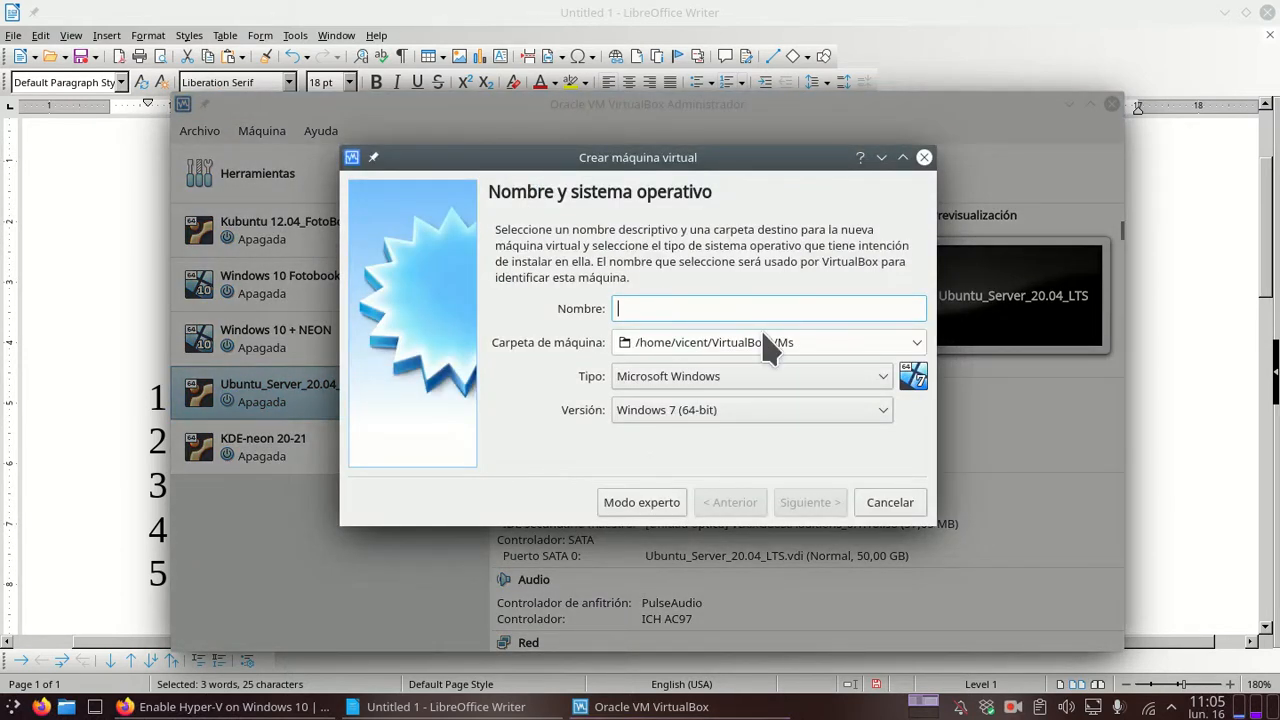
pyautogui.write('Kde')
pyautogui.press('BackSpace')
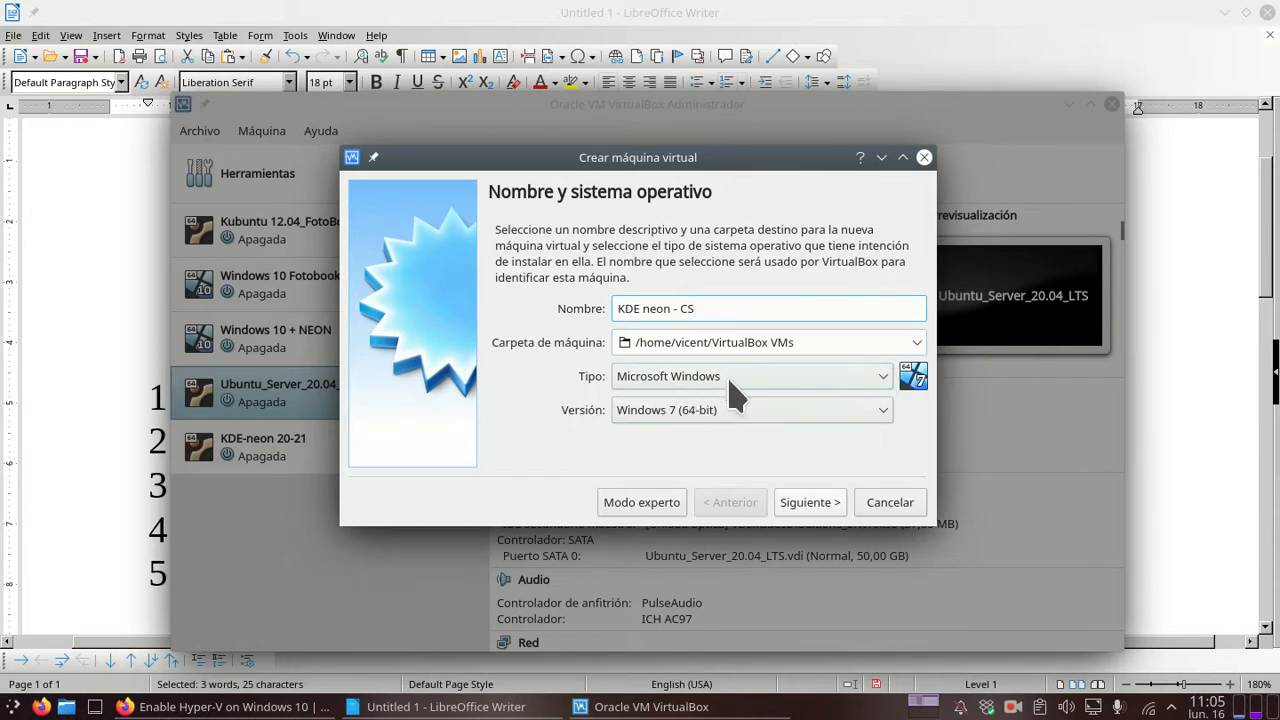
pyautogui.click(886, 387)
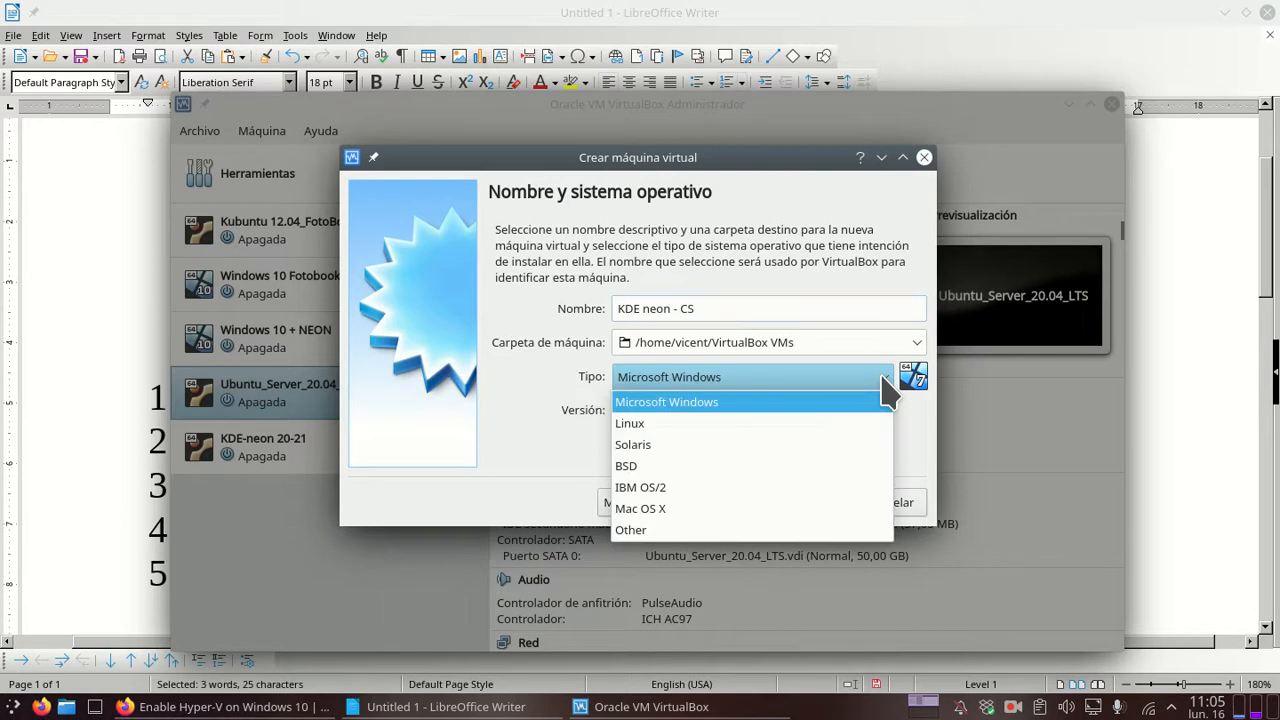
pyautogui.click(790, 424)
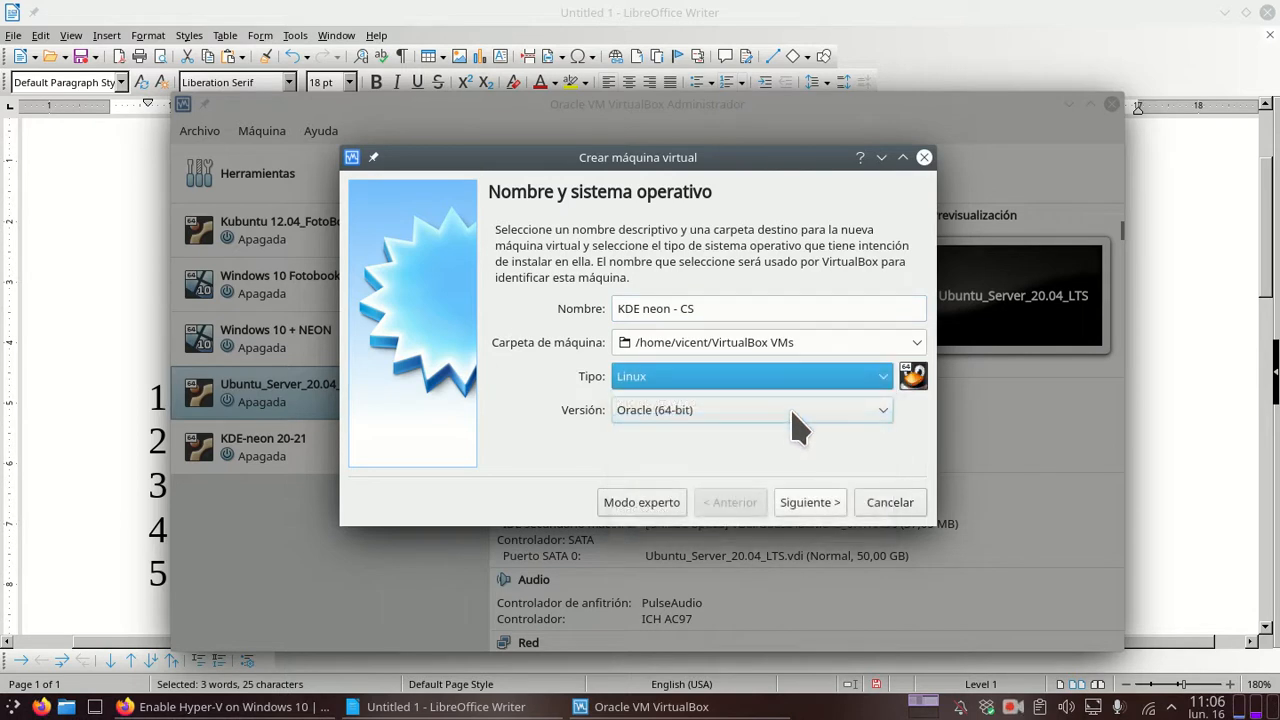
pyautogui.click(880, 412)
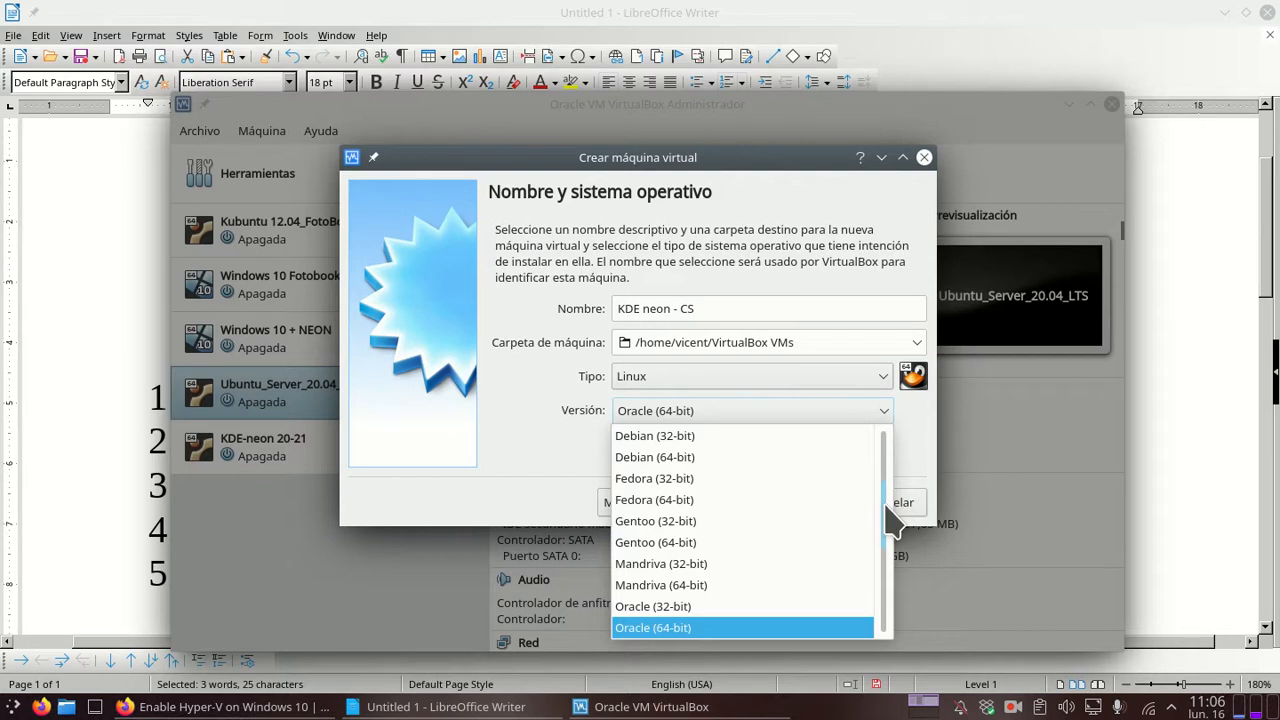
pyautogui.moveTo(890, 520); pyautogui.dragTo(888, 600)
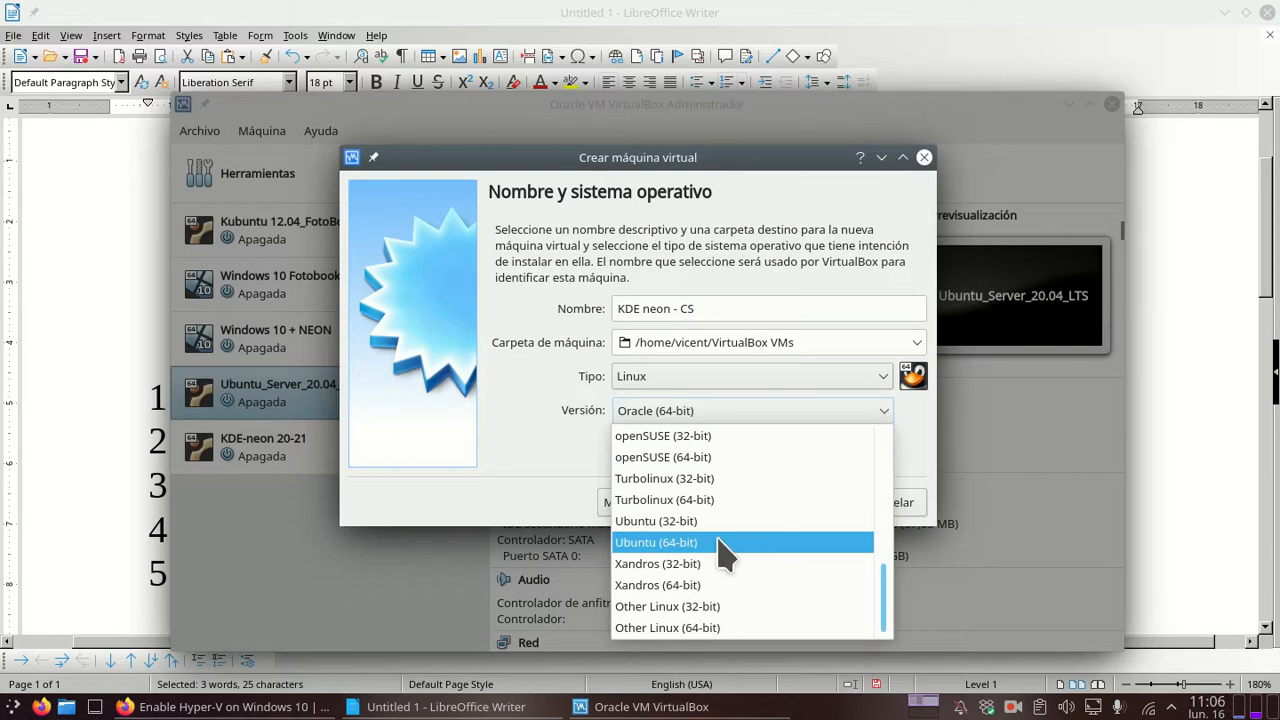
pyautogui.click(669, 548)
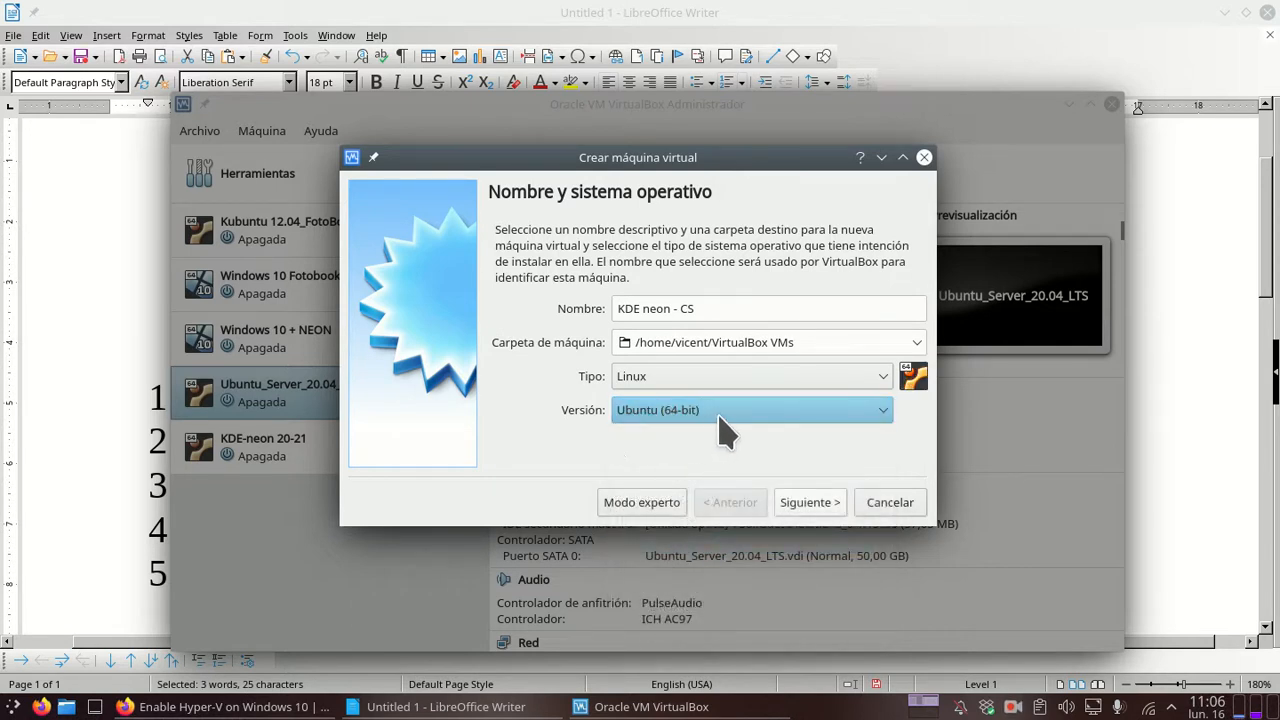
pyautogui.click(810, 504)
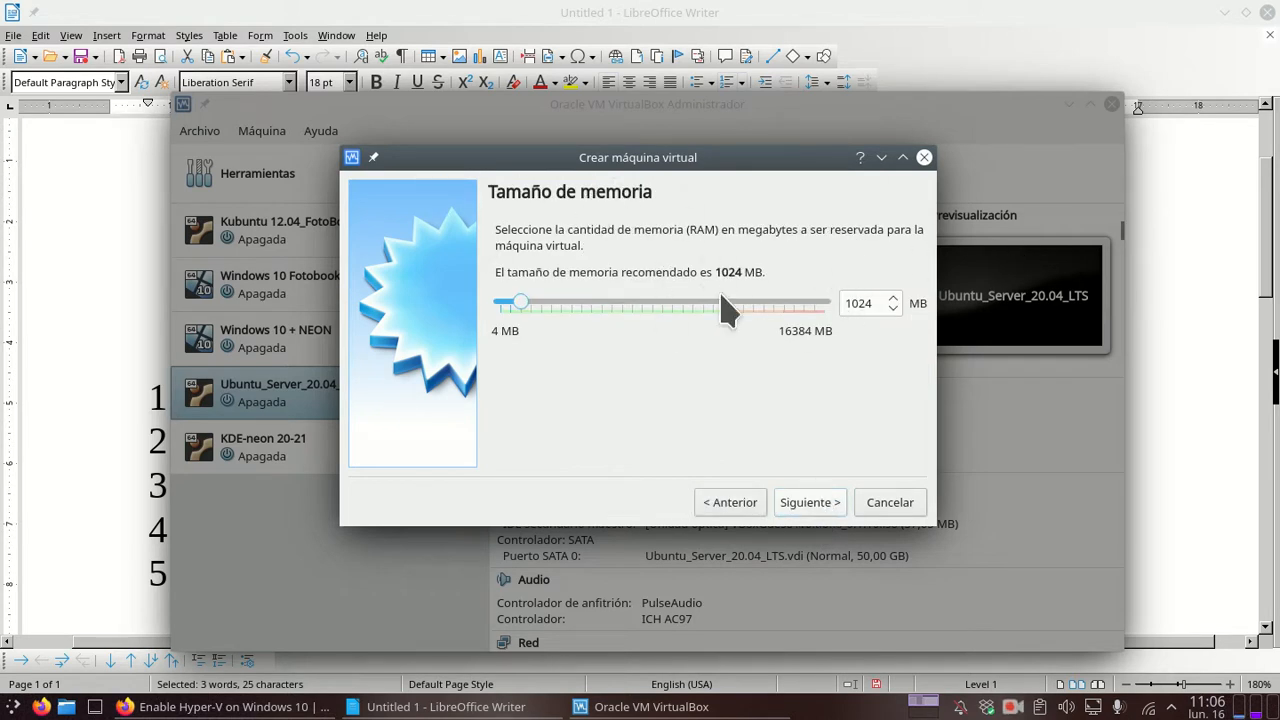
# Step: Give the VM 2048 MB memory and a new dynamically allocated 30 GB VDI disk
pyautogui.doubleClick(874, 303)
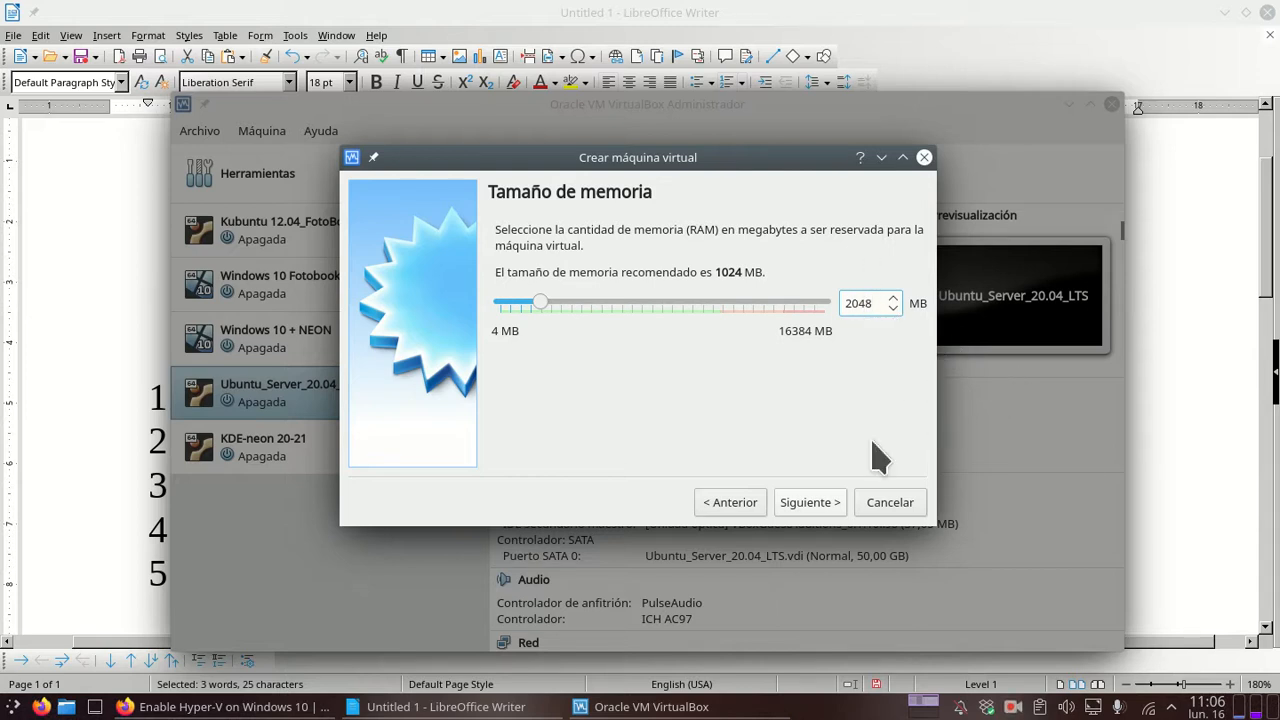
pyautogui.click(819, 506)
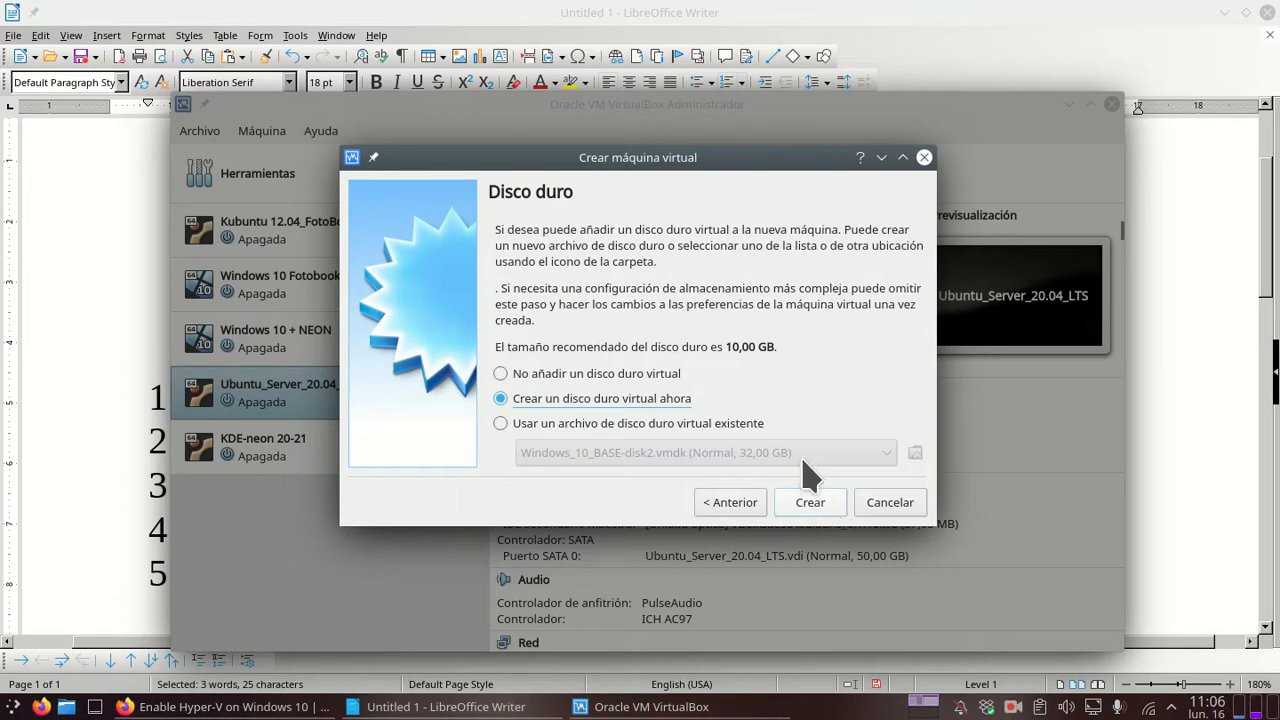
pyautogui.click(818, 507)
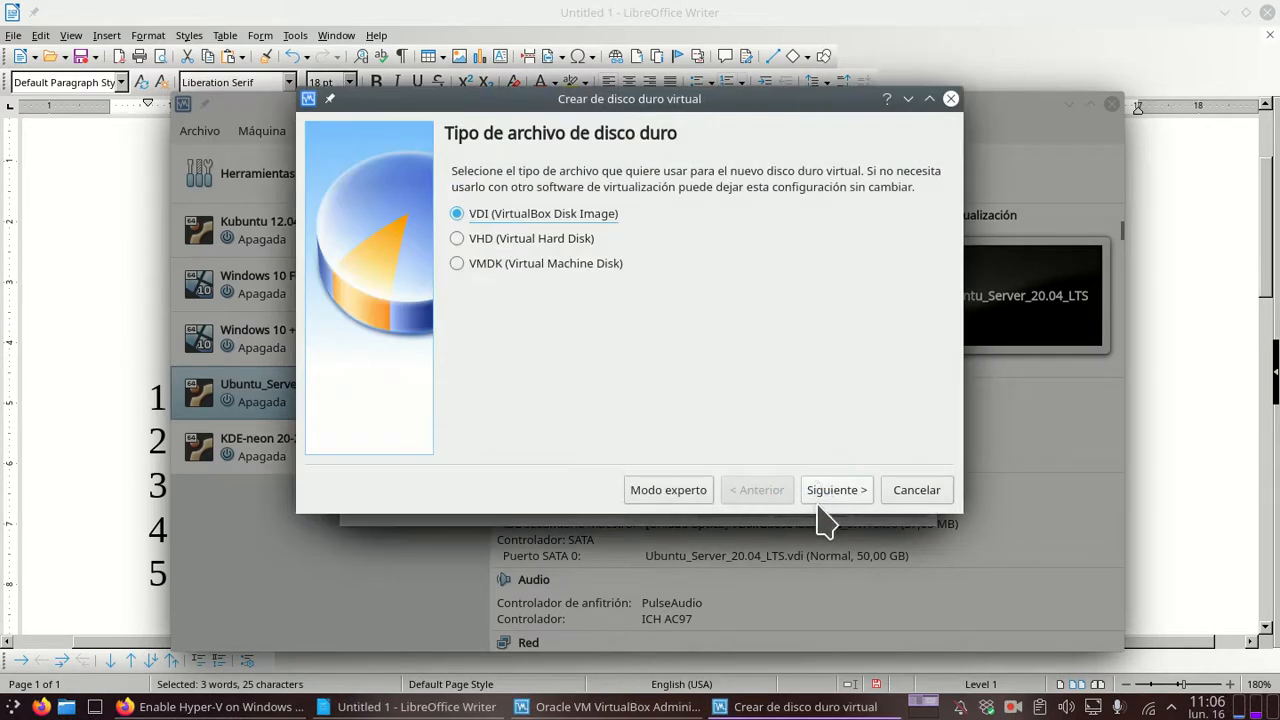
pyautogui.click(843, 490)
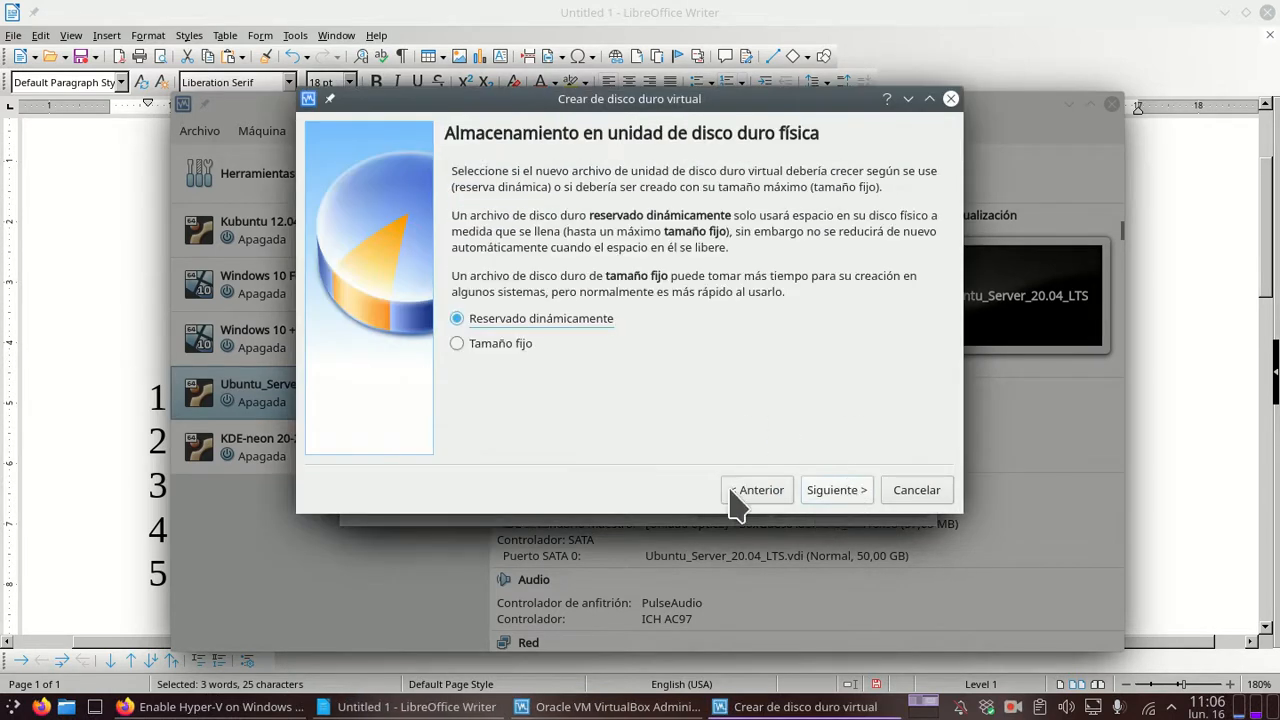
pyautogui.click(843, 503)
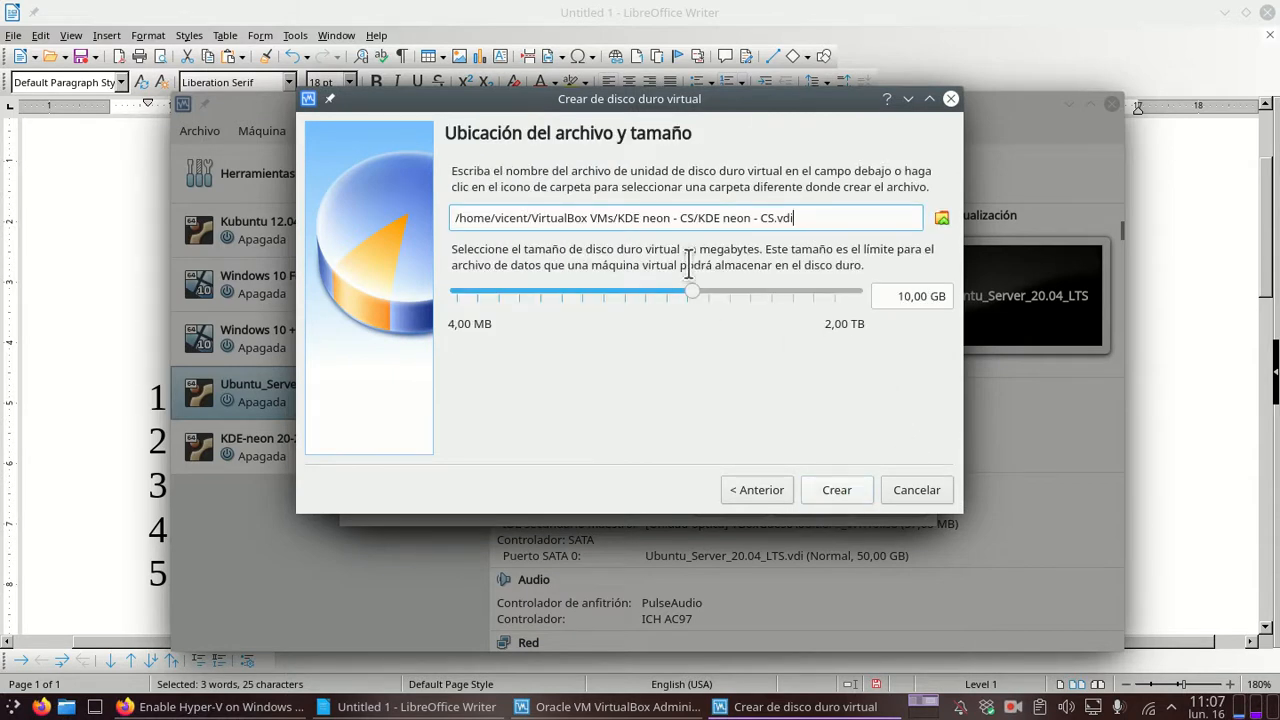
pyautogui.click(895, 296)
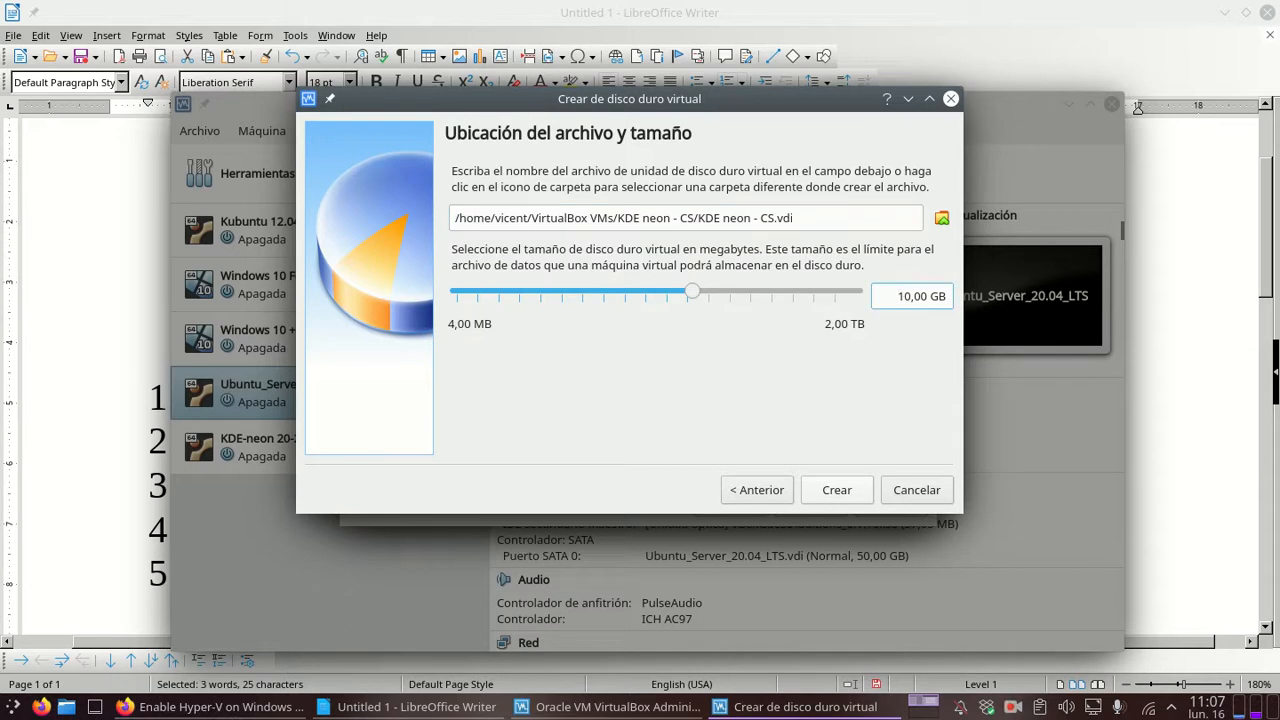
pyautogui.press('Delete')
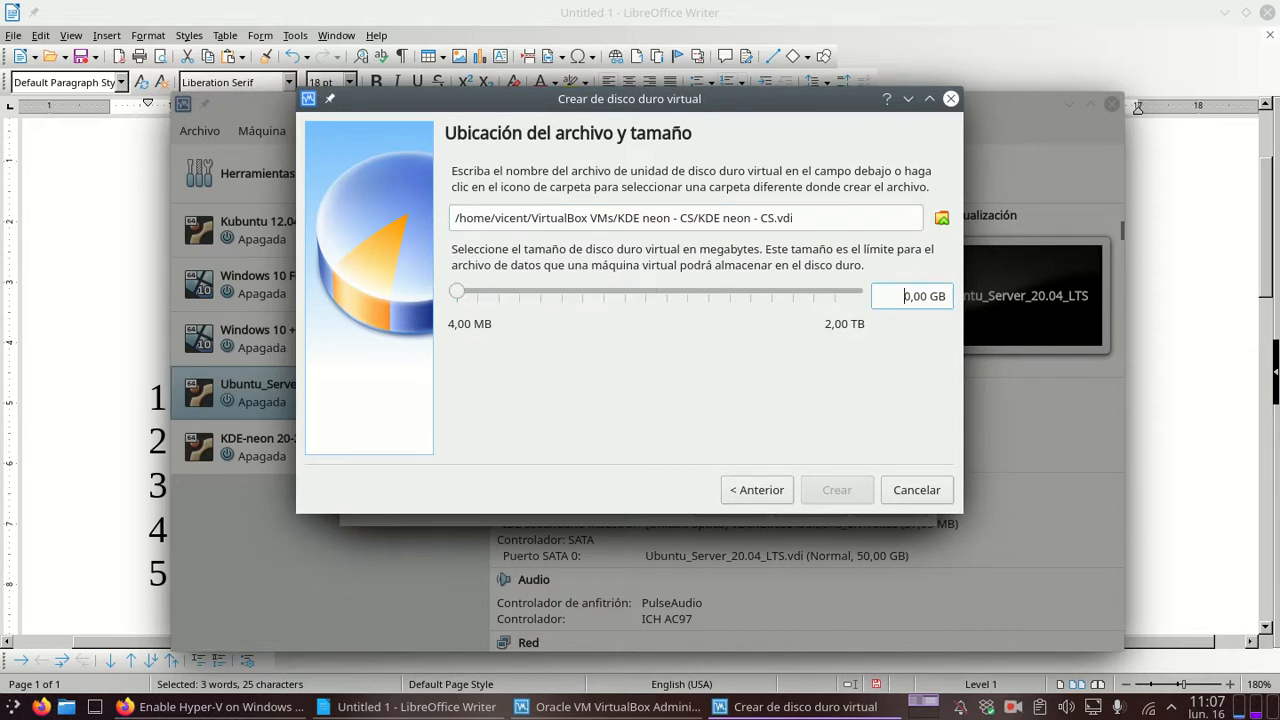
pyautogui.write('3')
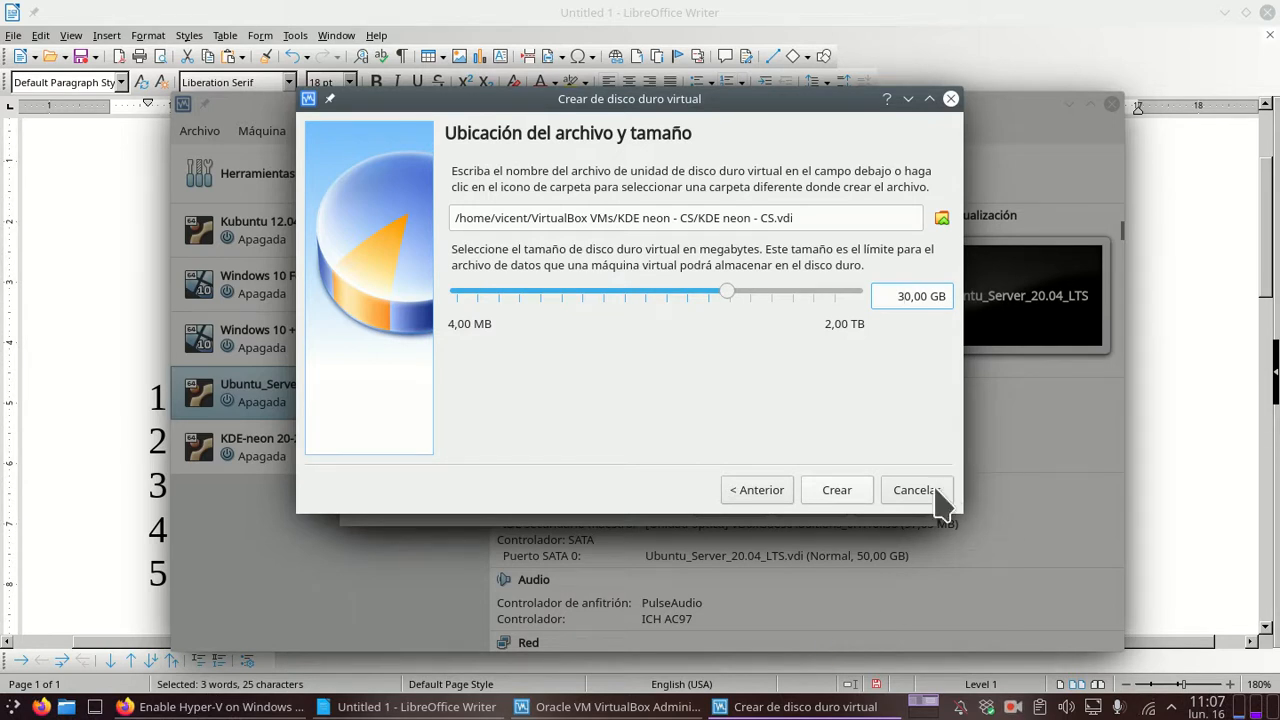
pyautogui.click(854, 491)
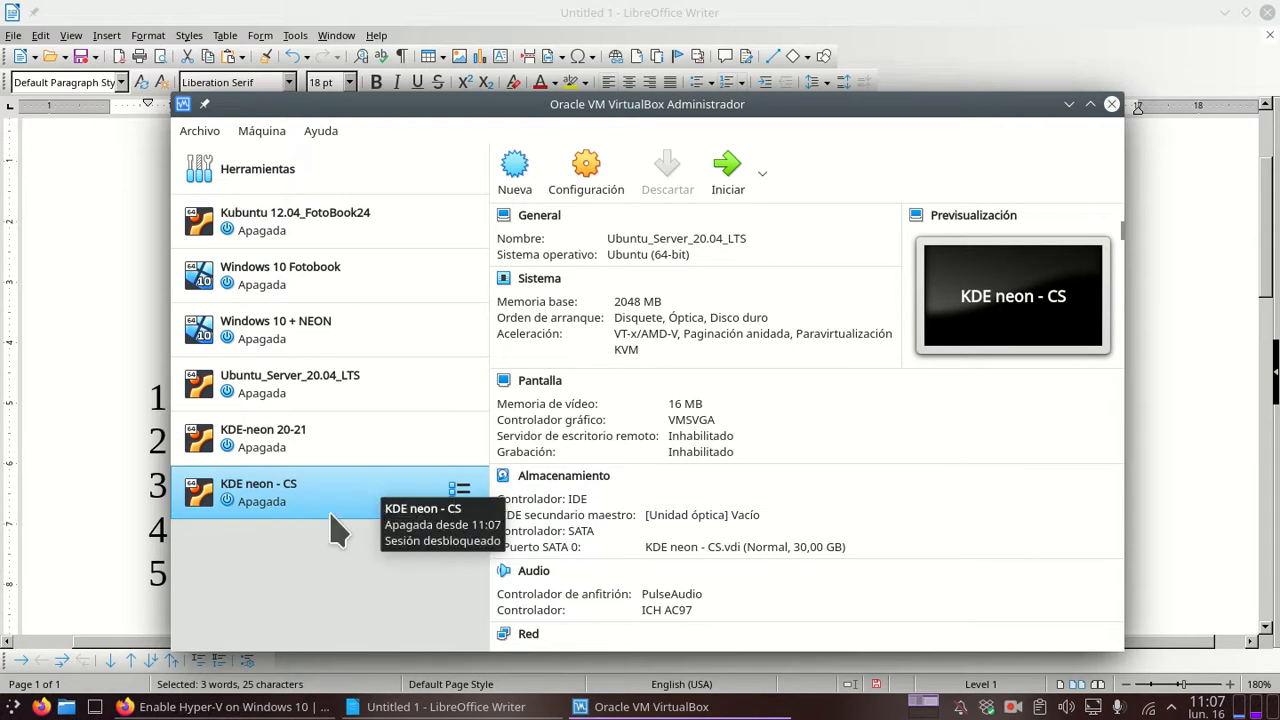
# Step: Select the KDE neon - CS machine and open its Configuración (settings) dialog
pyautogui.click(460, 494)
pyautogui.rightClick(405, 494)
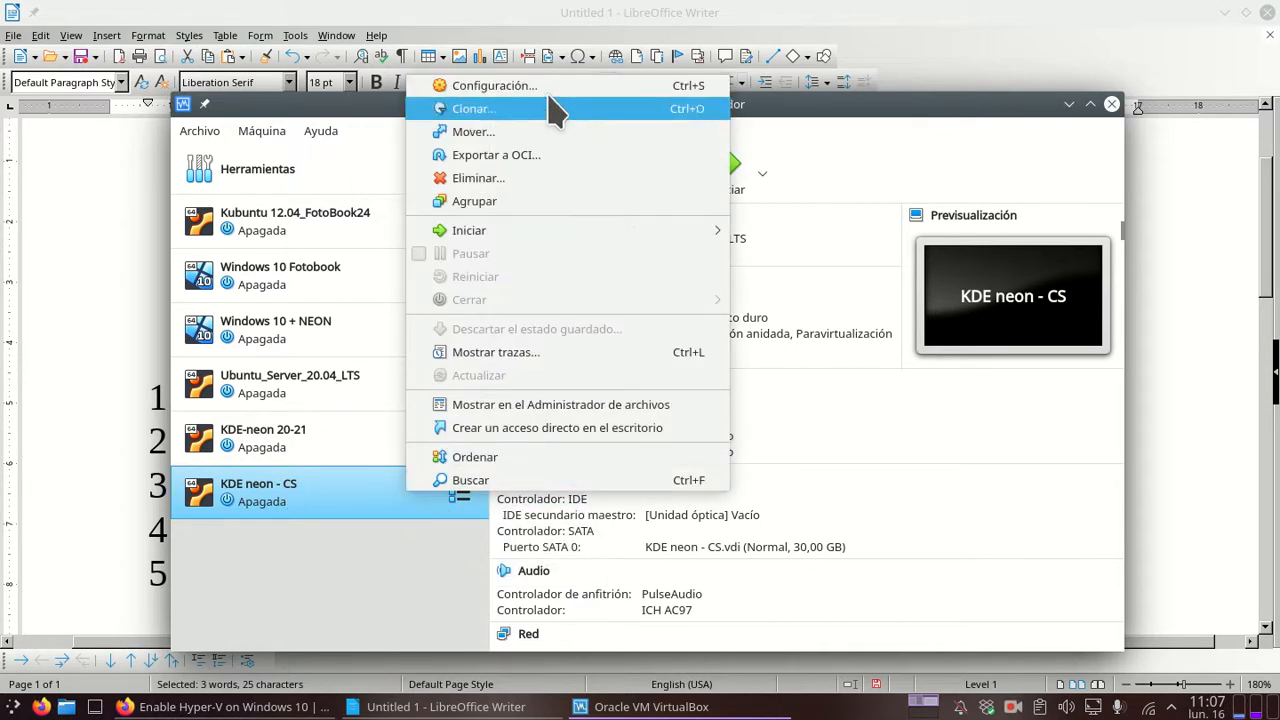
pyautogui.click(315, 500)
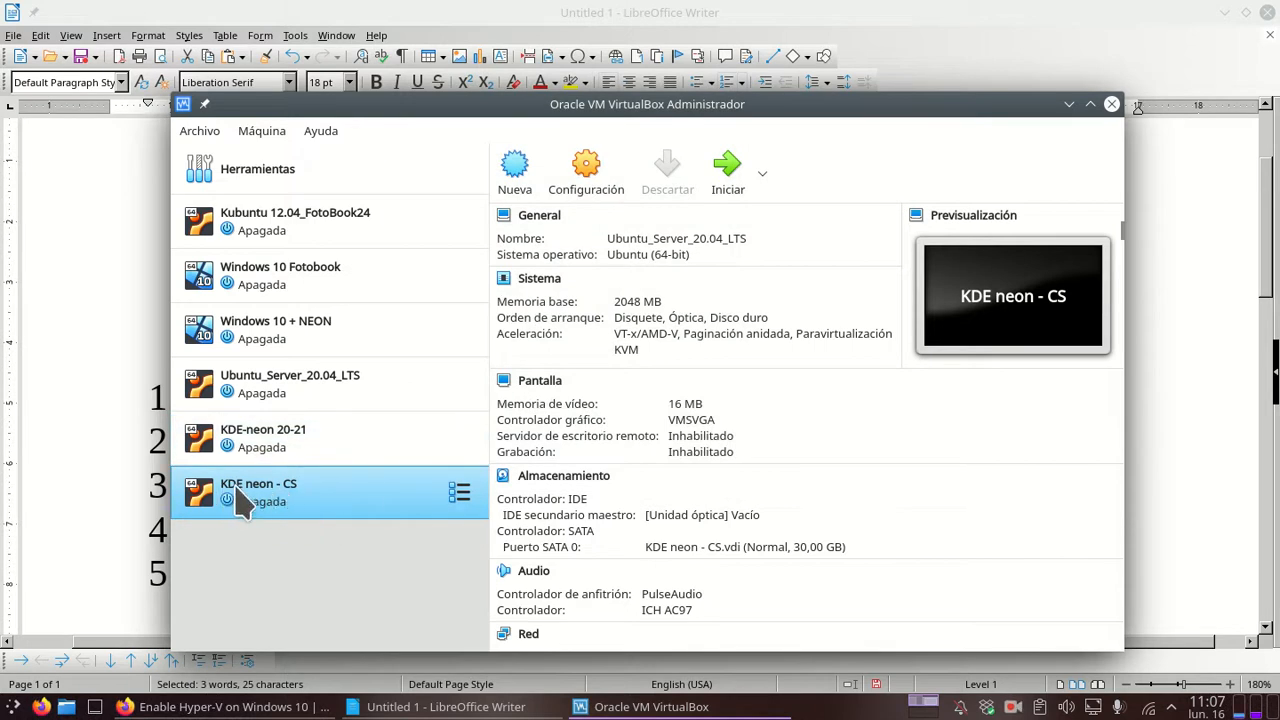
pyautogui.click(597, 195)
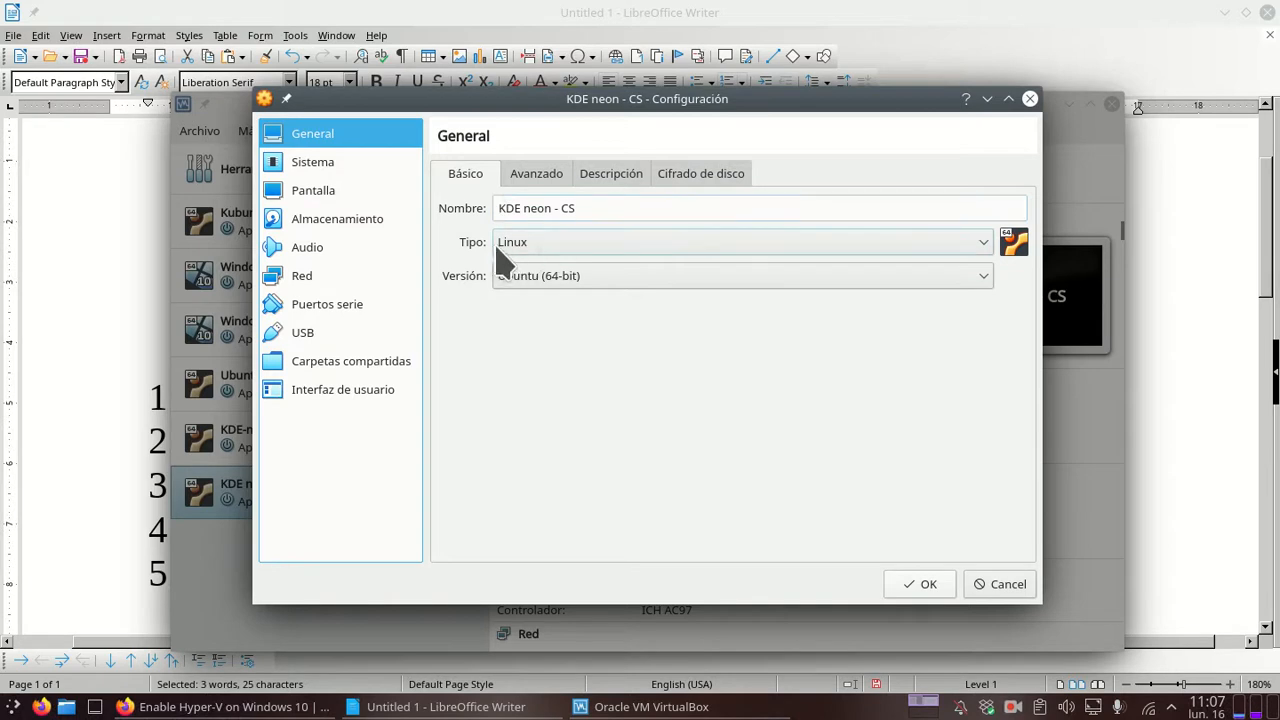
# Step: Review the Avanzado, Descripción and Cifrado de disco tabs, then show the Sistema page
pyautogui.click(530, 186)
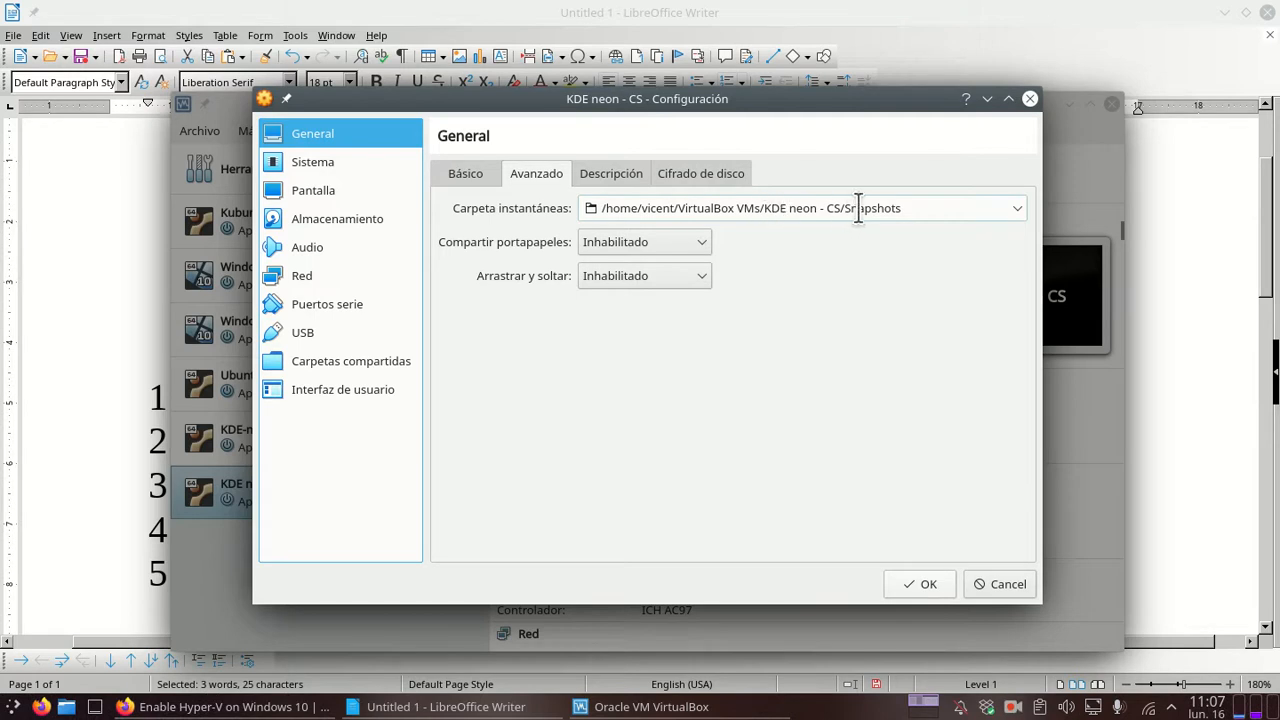
pyautogui.click(622, 174)
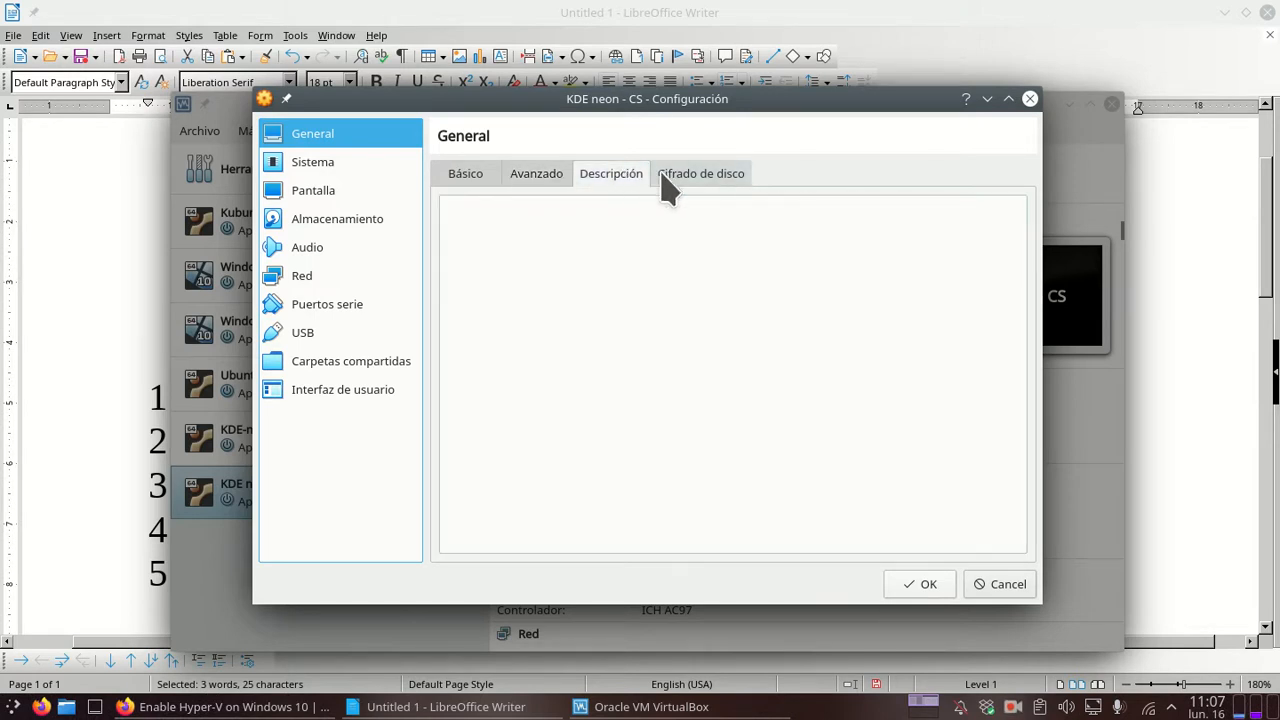
pyautogui.click(690, 173)
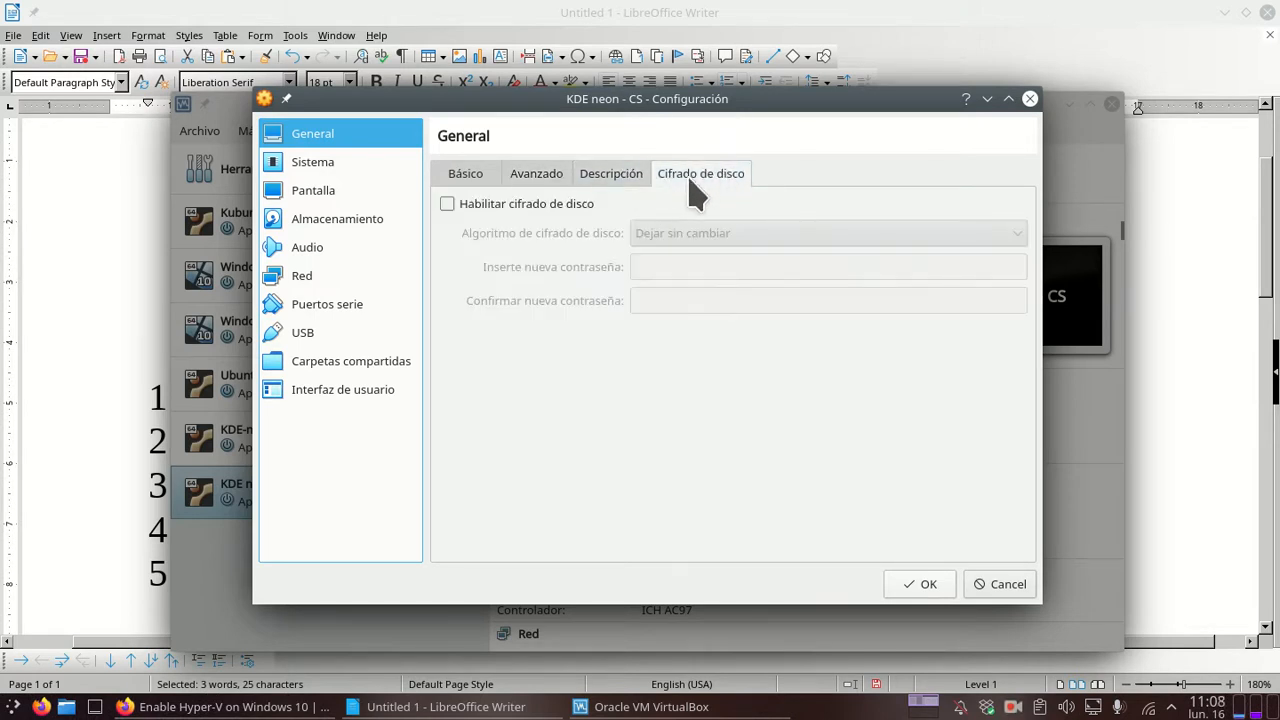
pyautogui.click(360, 174)
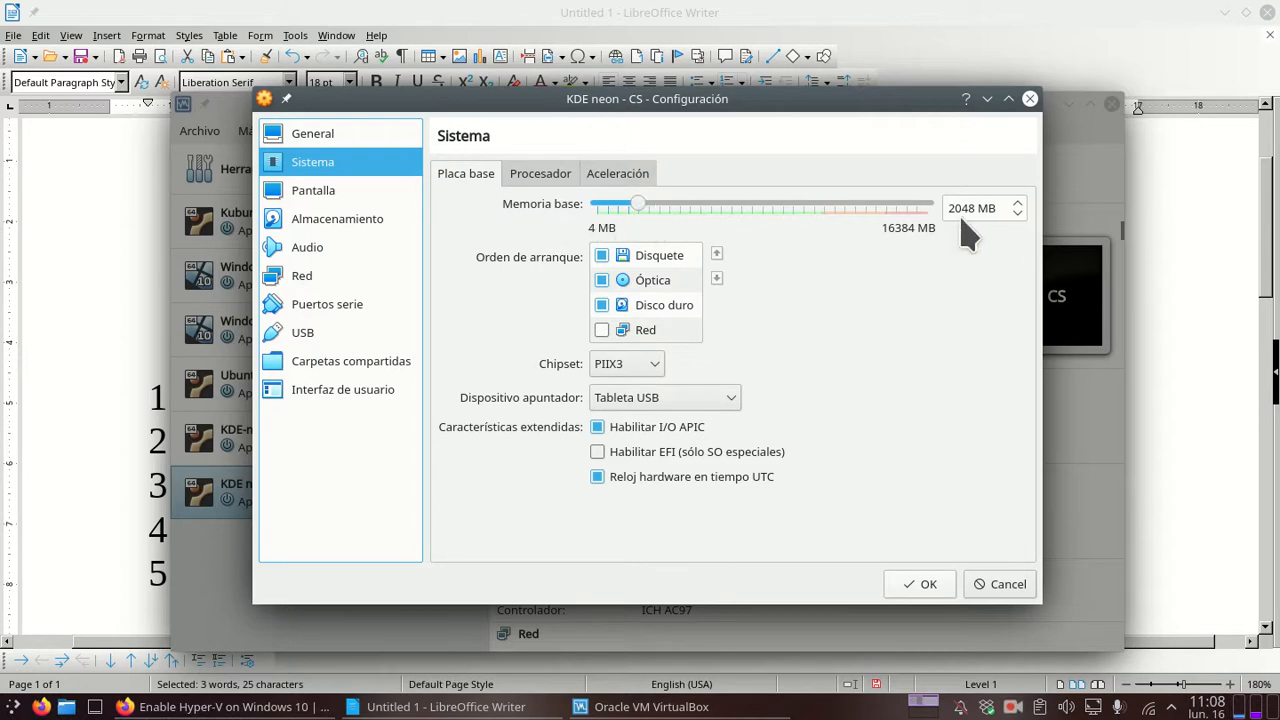
# Step: Raise the processor count to 2 CPUs, then show the 30 GB VDI under Almacenamiento
pyautogui.click(518, 180)
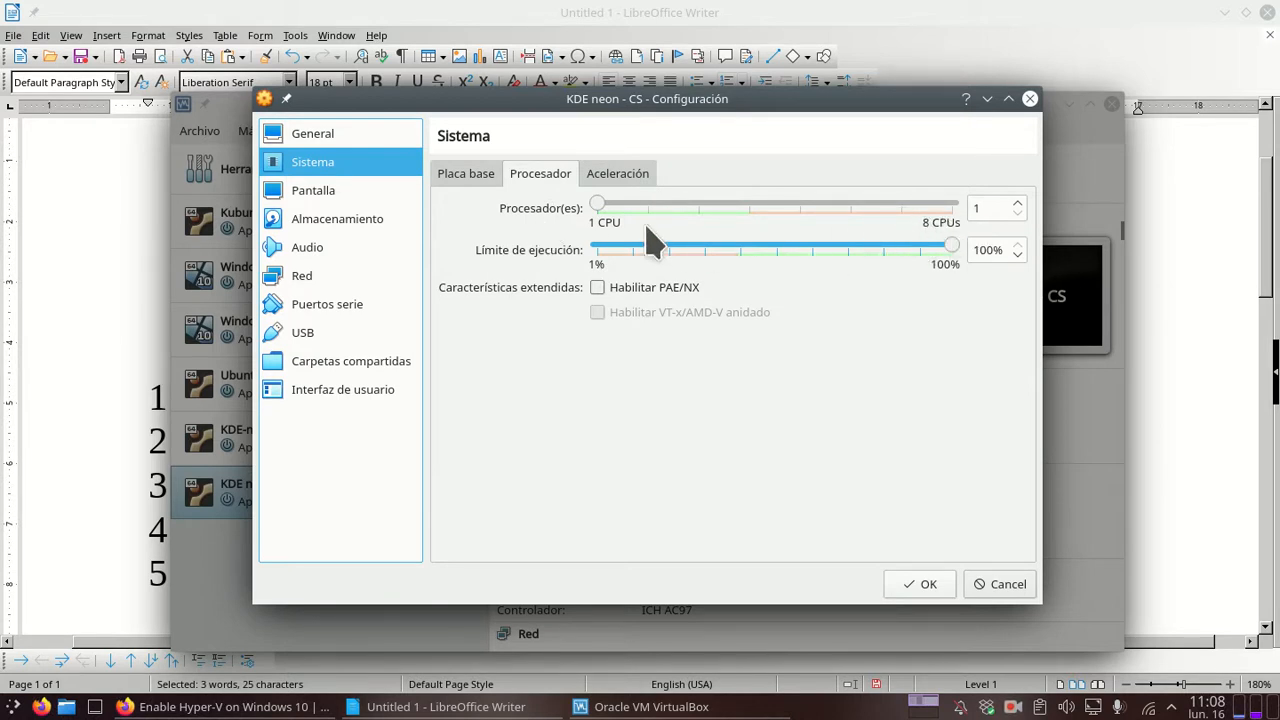
pyautogui.moveTo(600, 205); pyautogui.dragTo(647, 205)
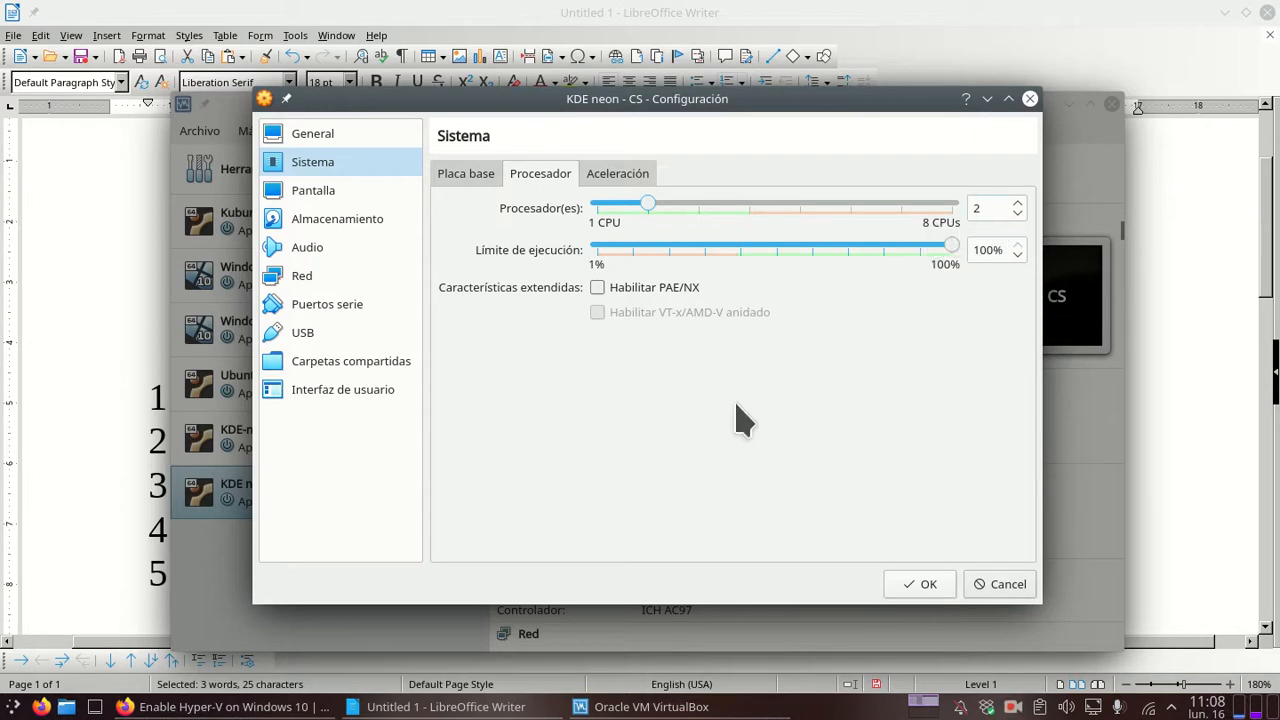
pyautogui.click(620, 172)
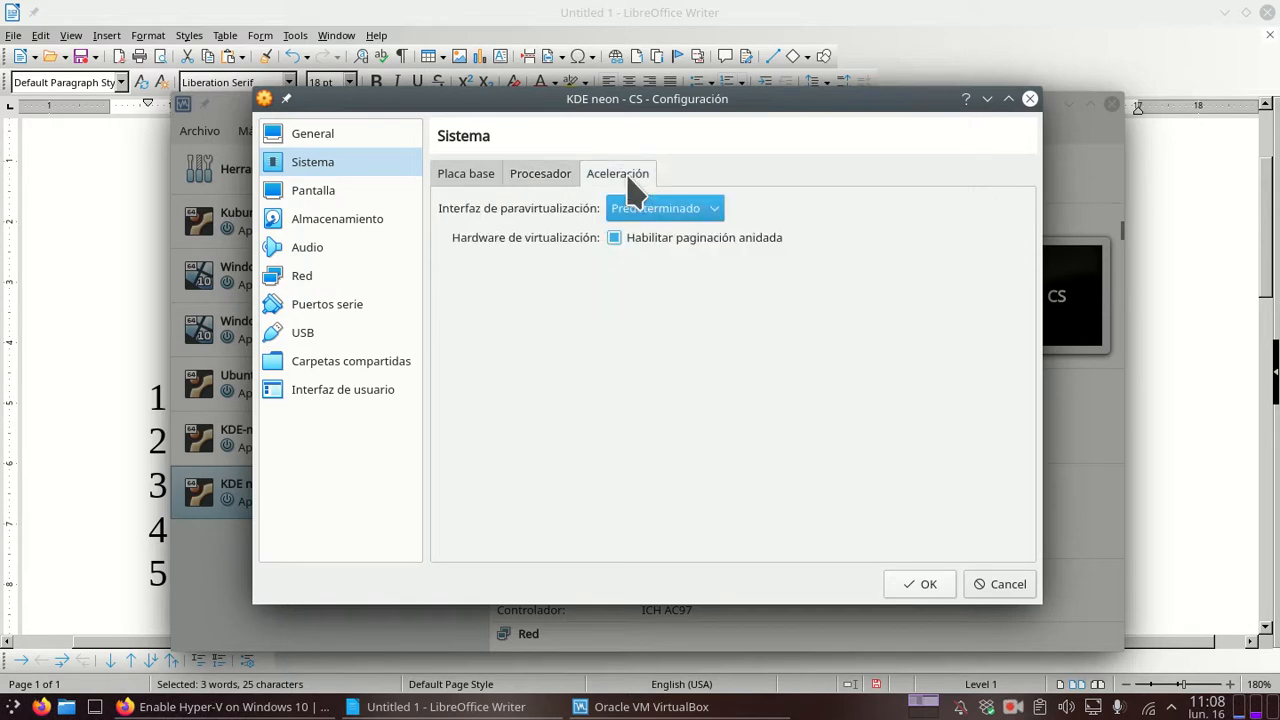
pyautogui.click(337, 192)
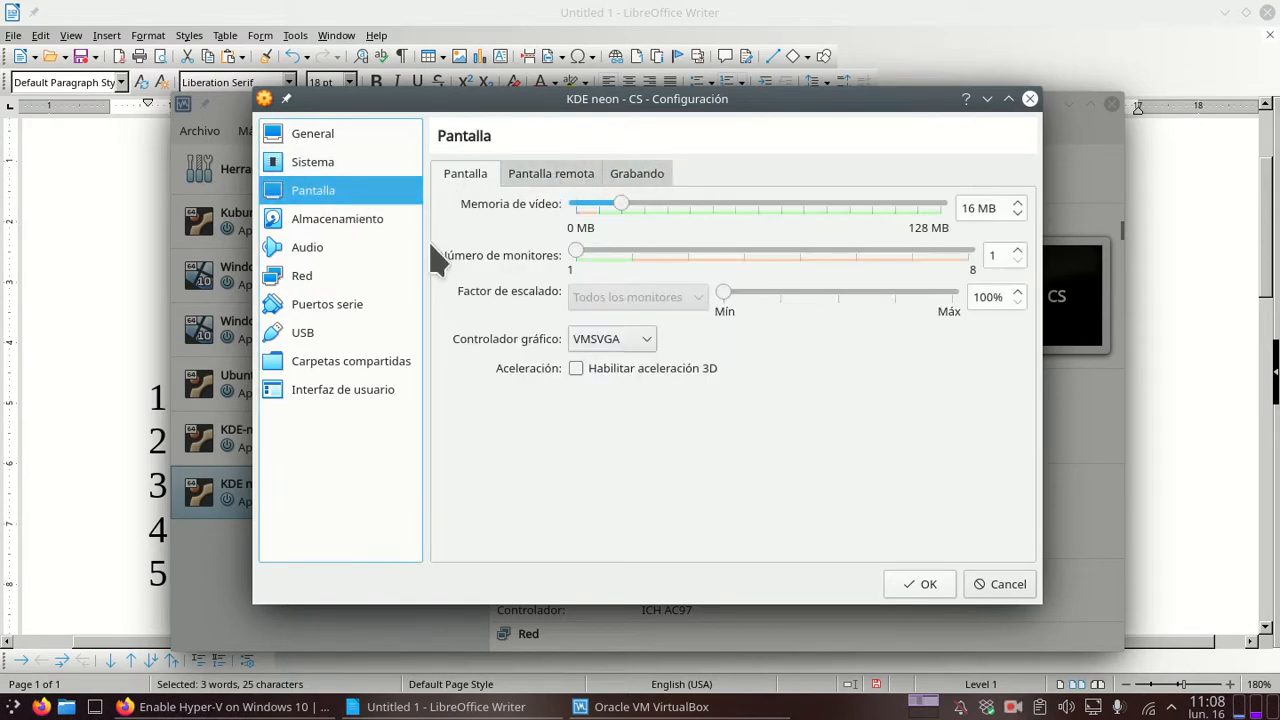
pyautogui.click(345, 238)
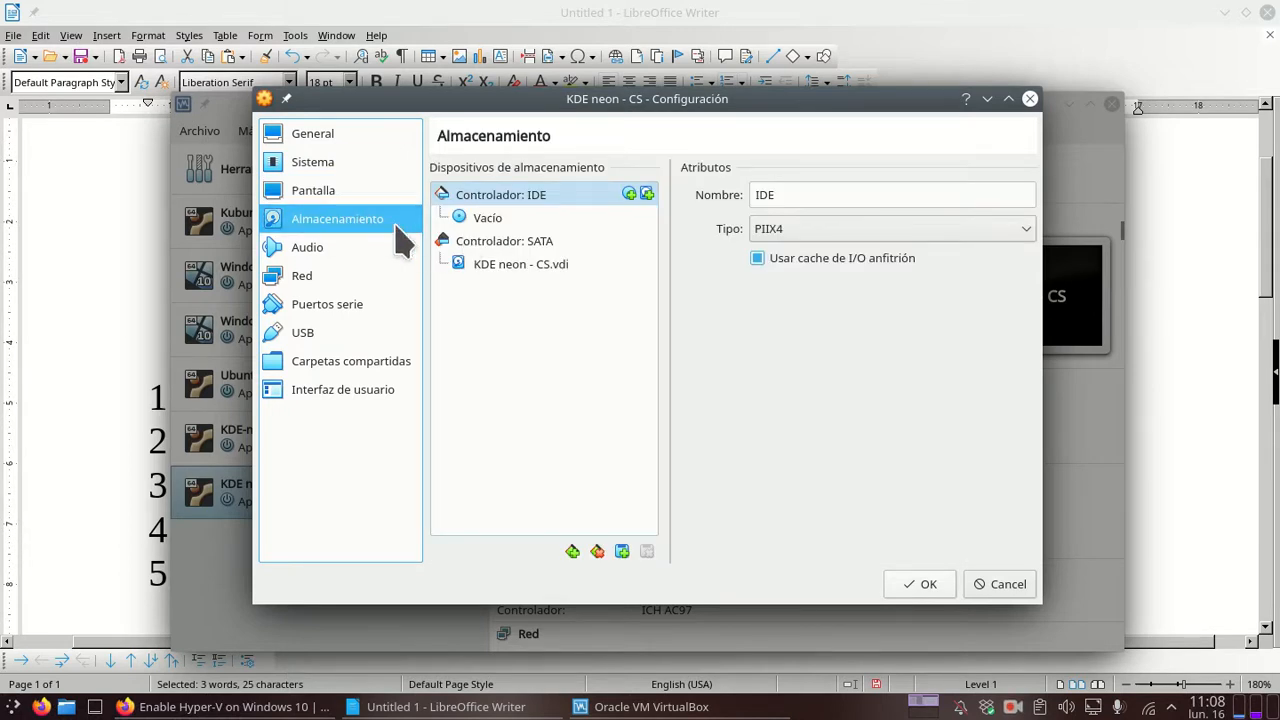
pyautogui.moveTo(514, 272); pyautogui.dragTo(950, 302)
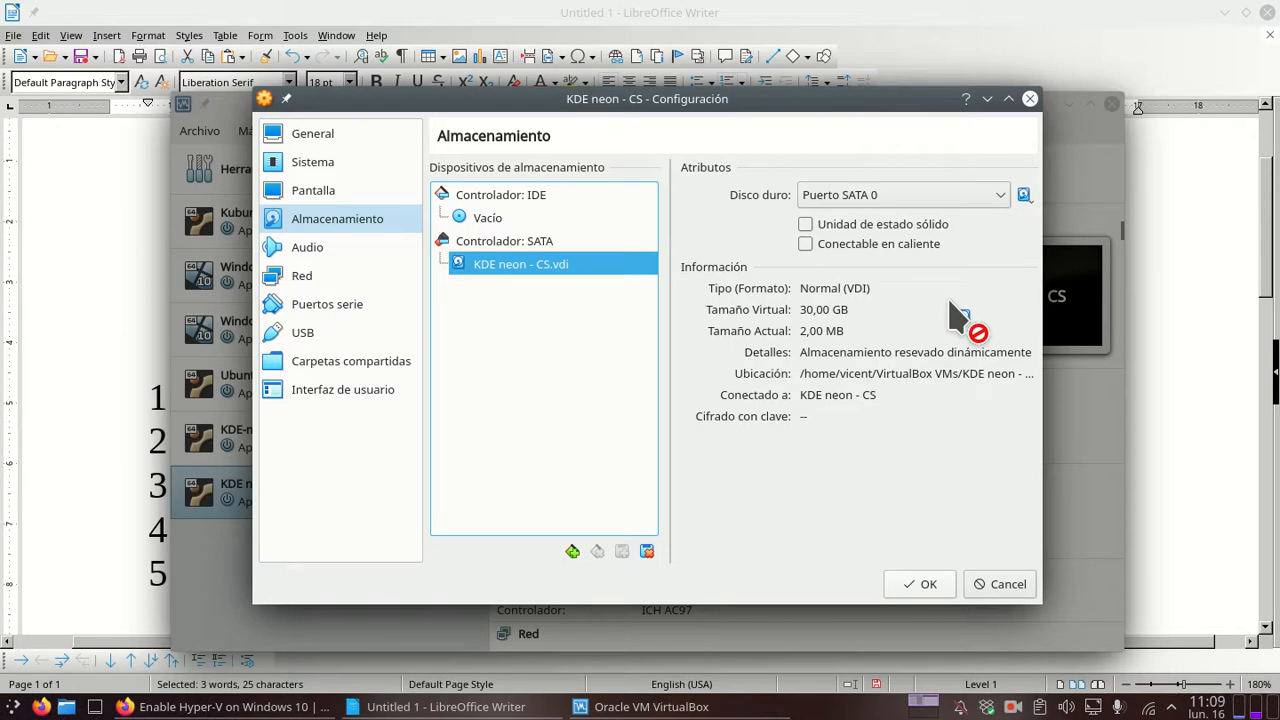
# Step: Select the empty IDE optical drive and list its disc choices
pyautogui.moveTo(950, 303); pyautogui.dragTo(1031, 198)
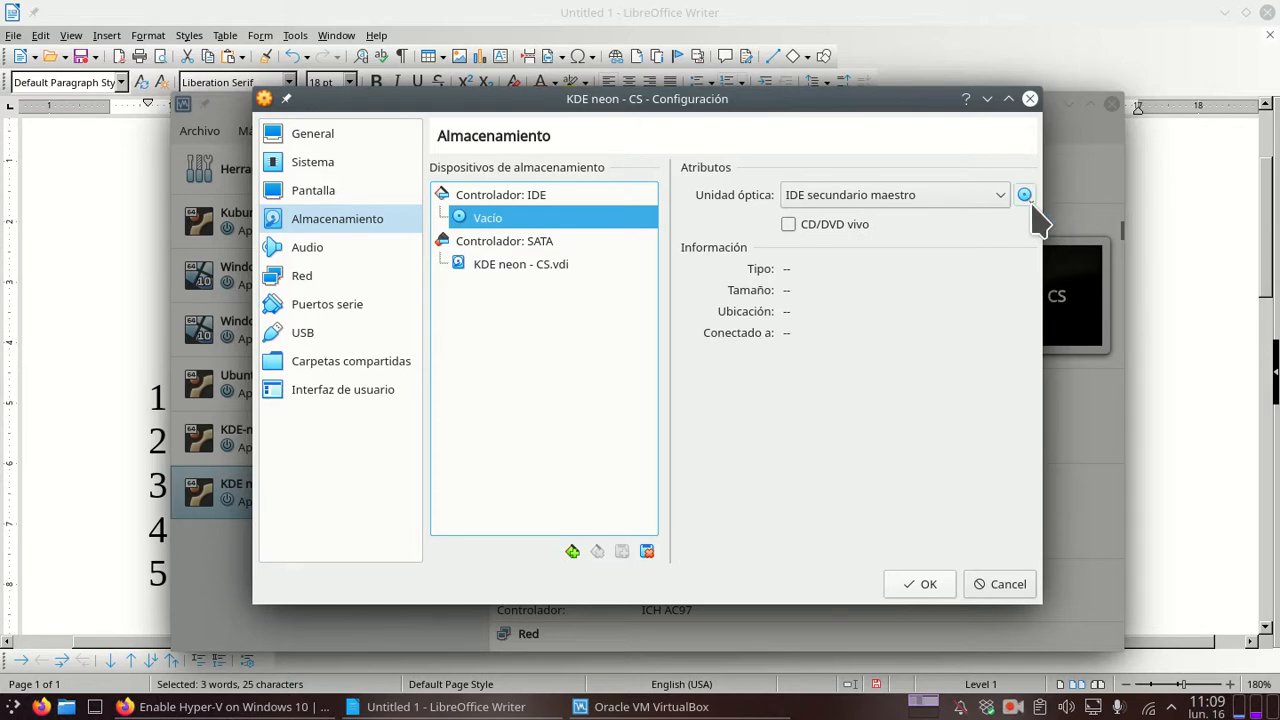
pyautogui.click(1027, 196)
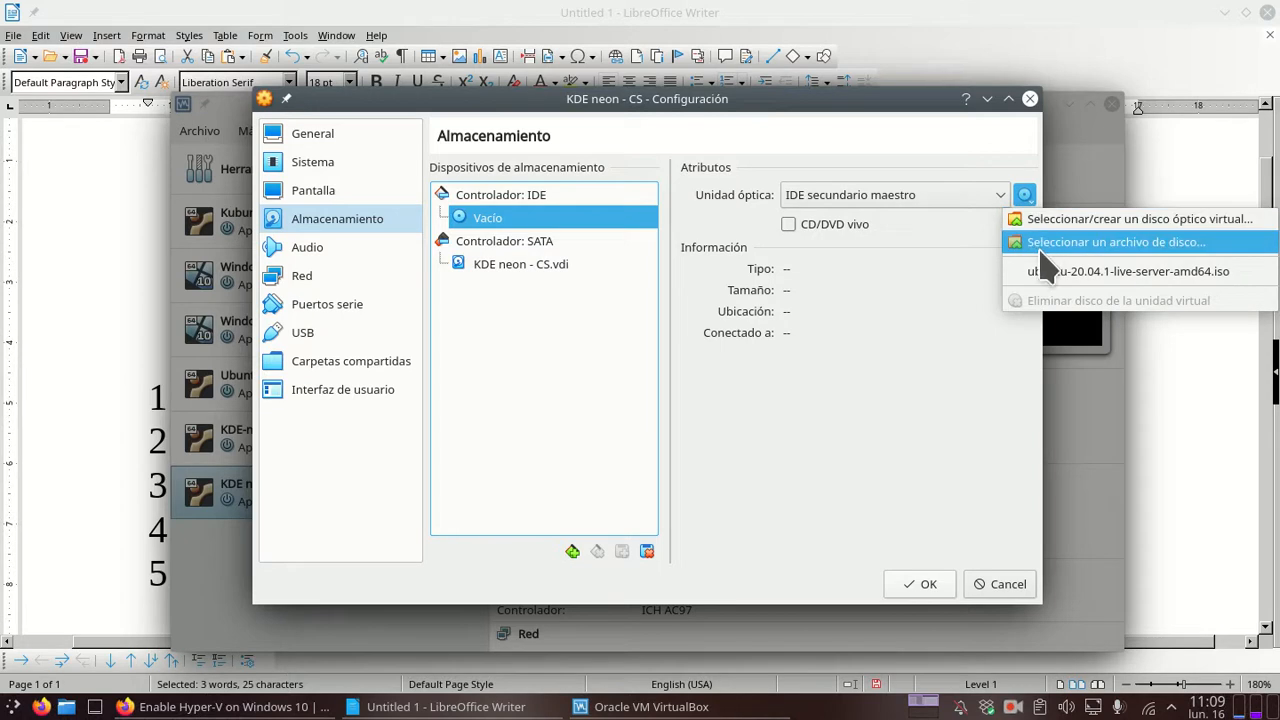
# Step: Browse from Root and load neon-user-20201112-1154.iso into the optical drive
pyautogui.click(1183, 246)
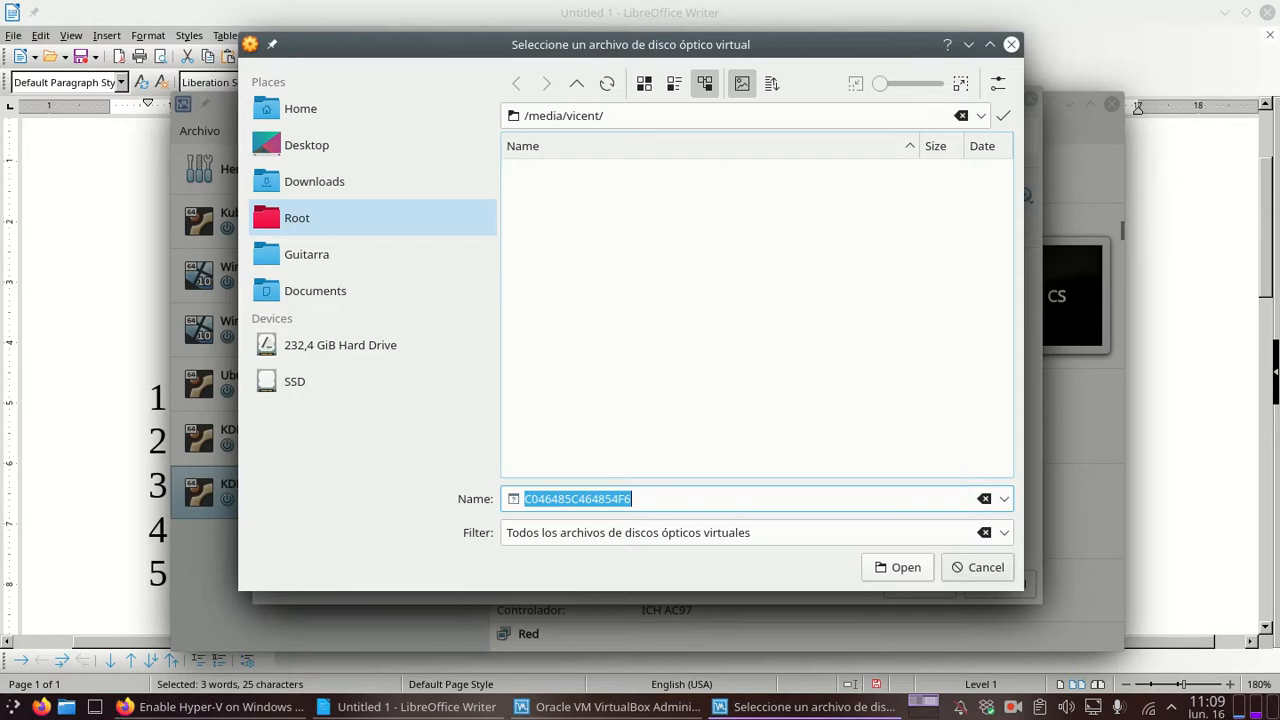
pyautogui.click(297, 218)
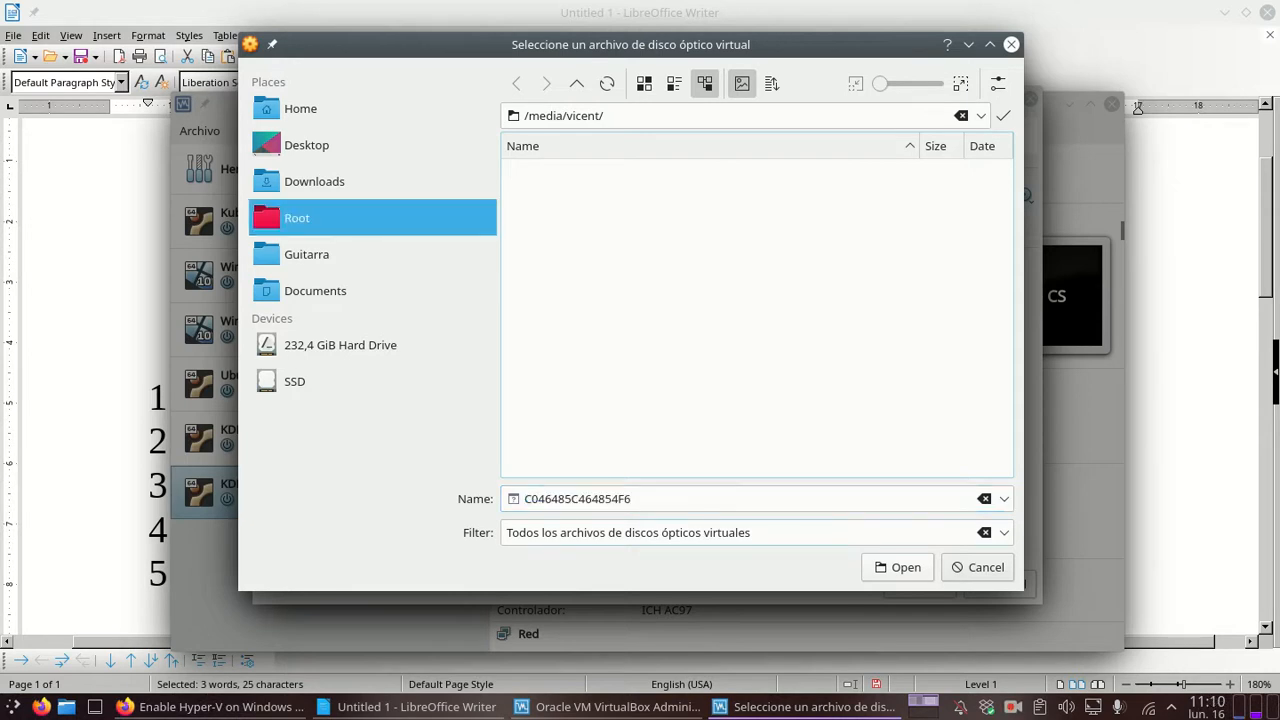
pyautogui.press('Tab')
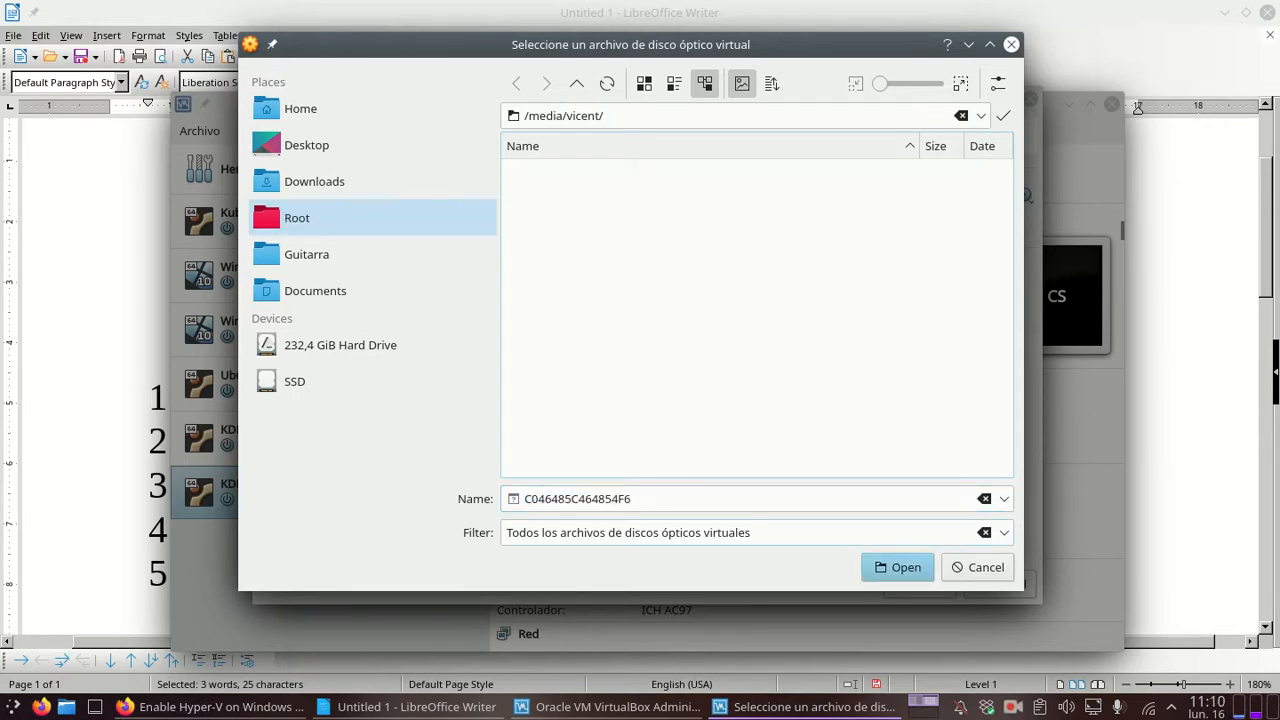
pyautogui.press('Tab')
pyautogui.press('Tab')
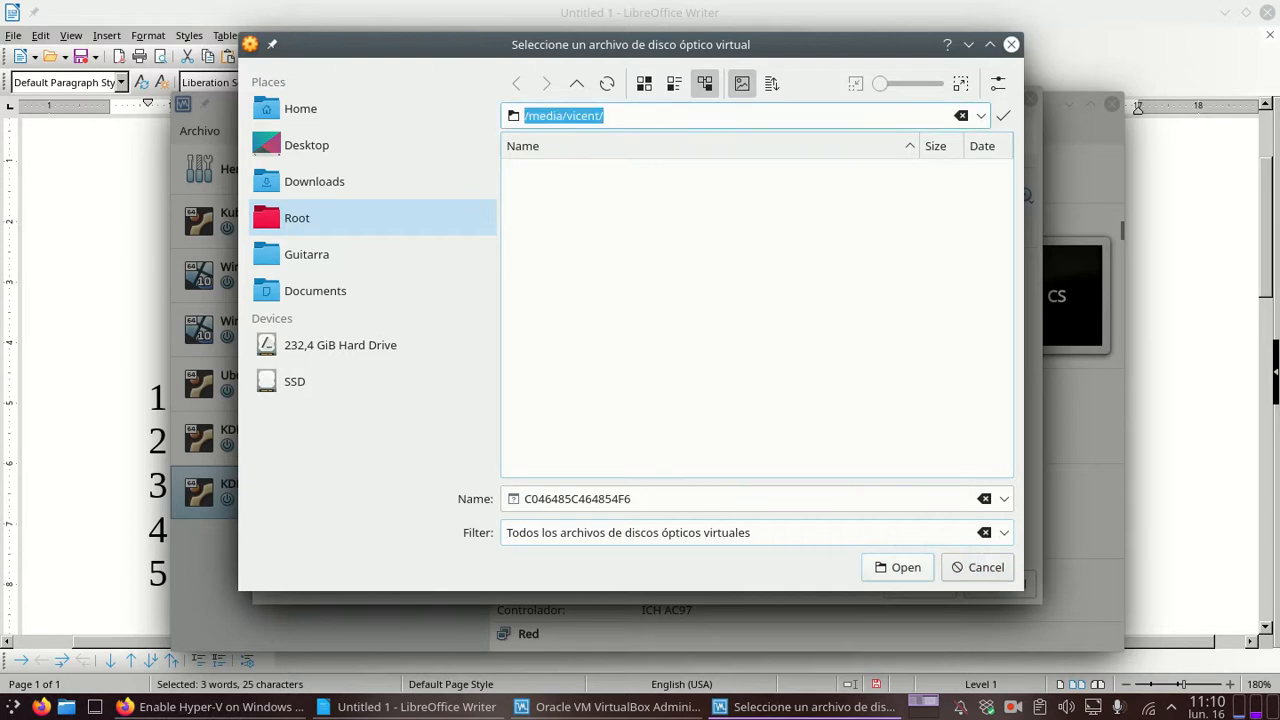
pyautogui.press('Right')
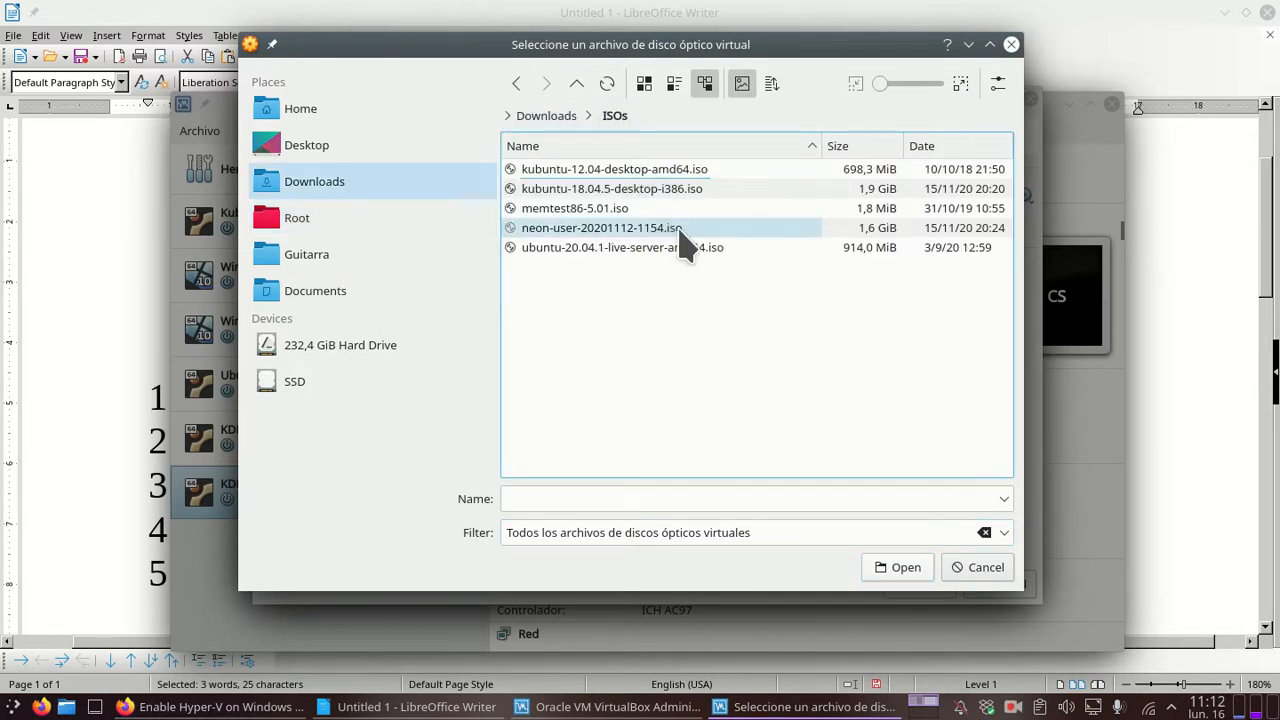
pyautogui.click(632, 229)
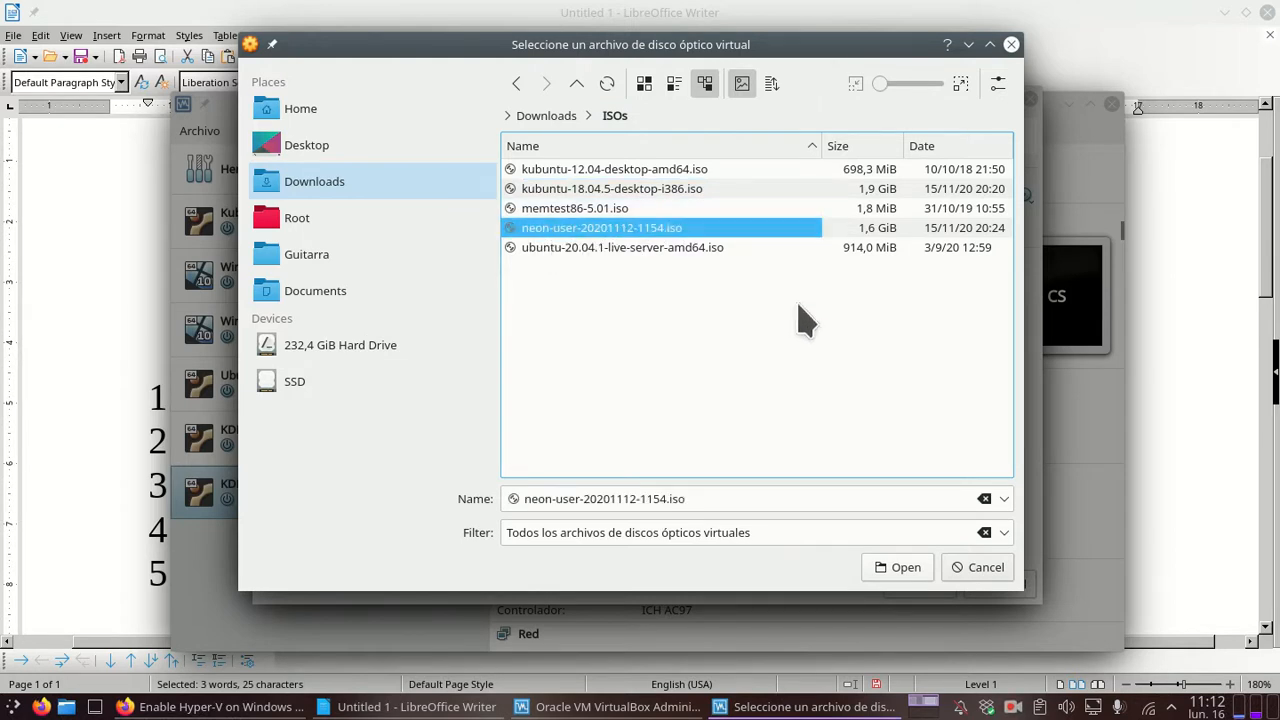
pyautogui.click(900, 576)
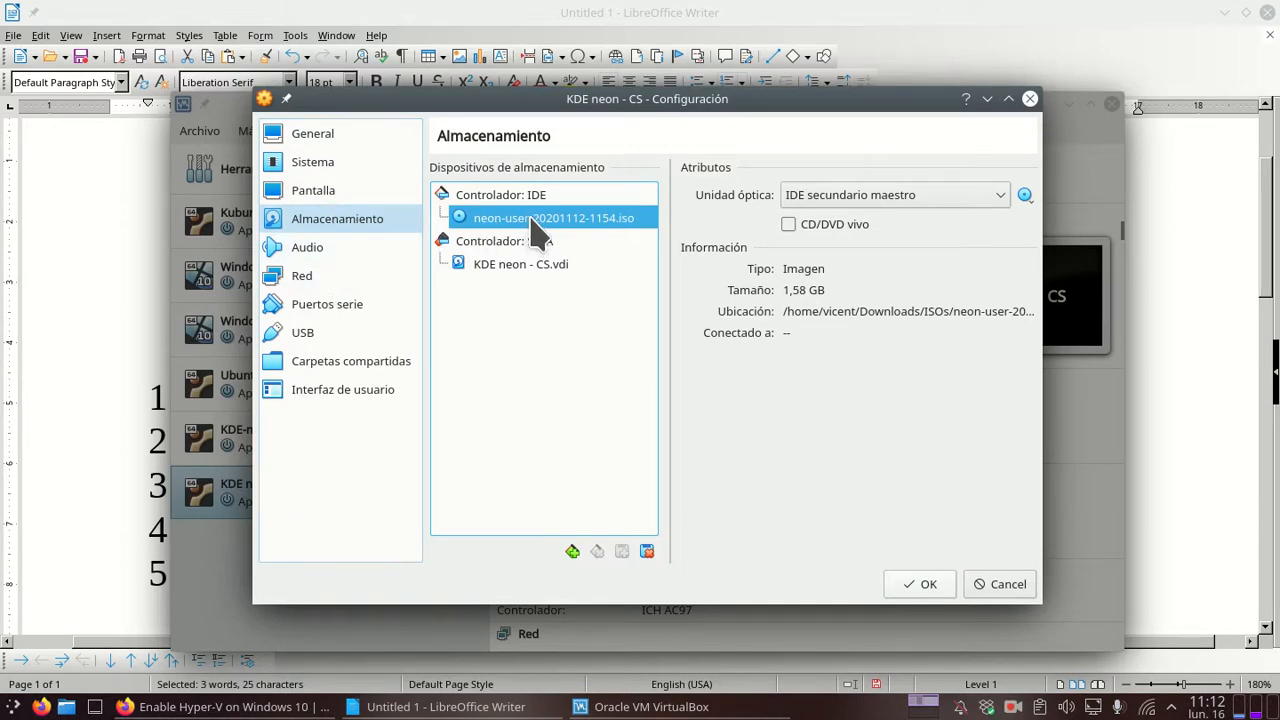
# Step: Attach network adapter 1 to Adaptador puente on wlp59s0 instead of NAT
pyautogui.click(338, 258)
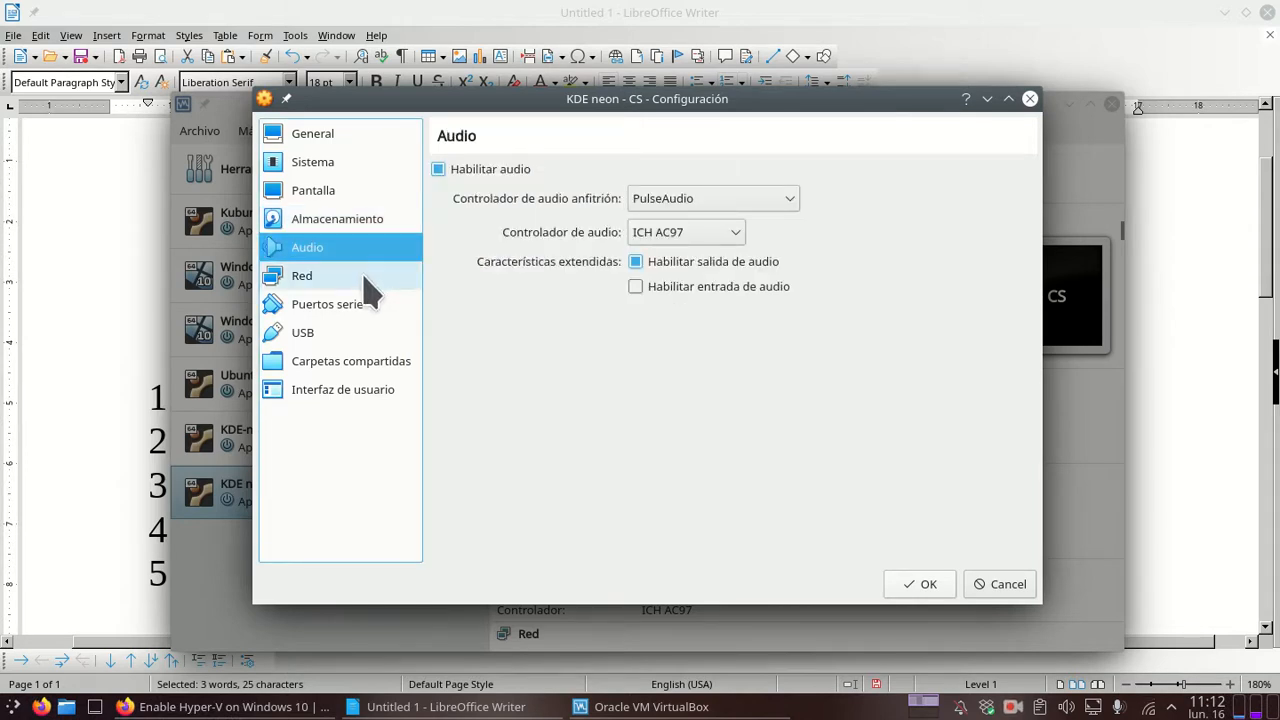
pyautogui.click(370, 290)
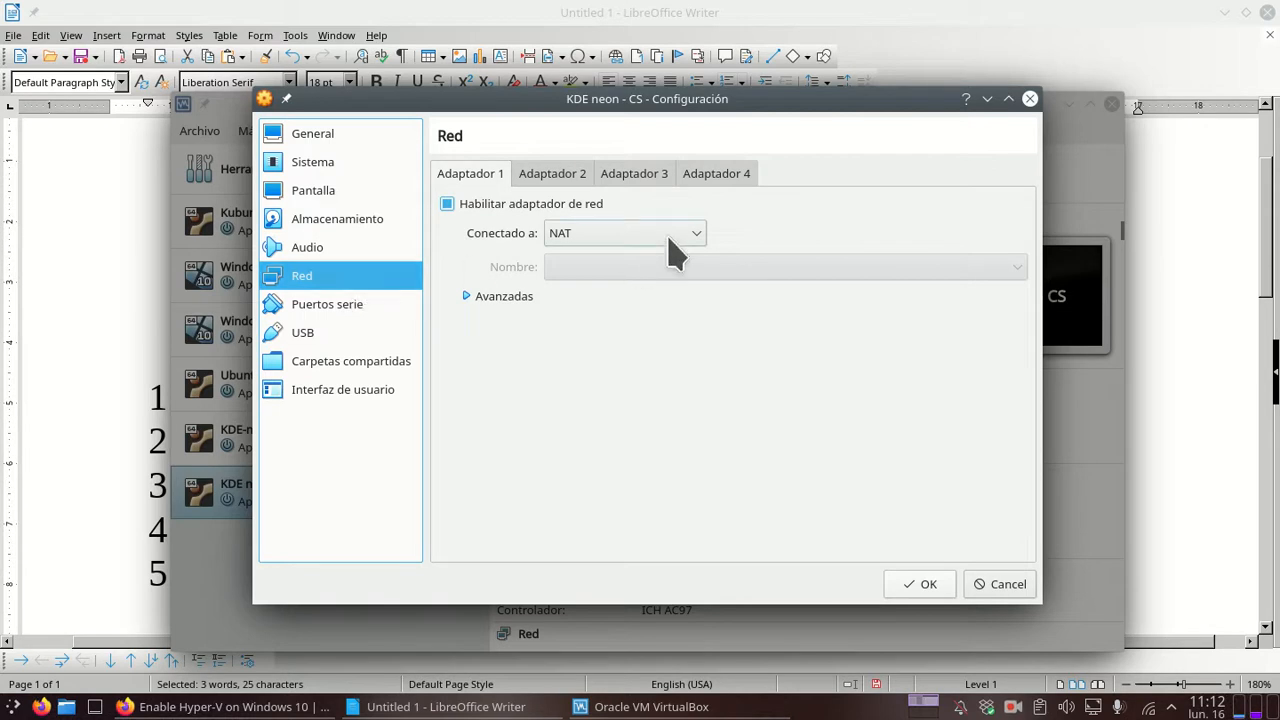
pyautogui.click(703, 236)
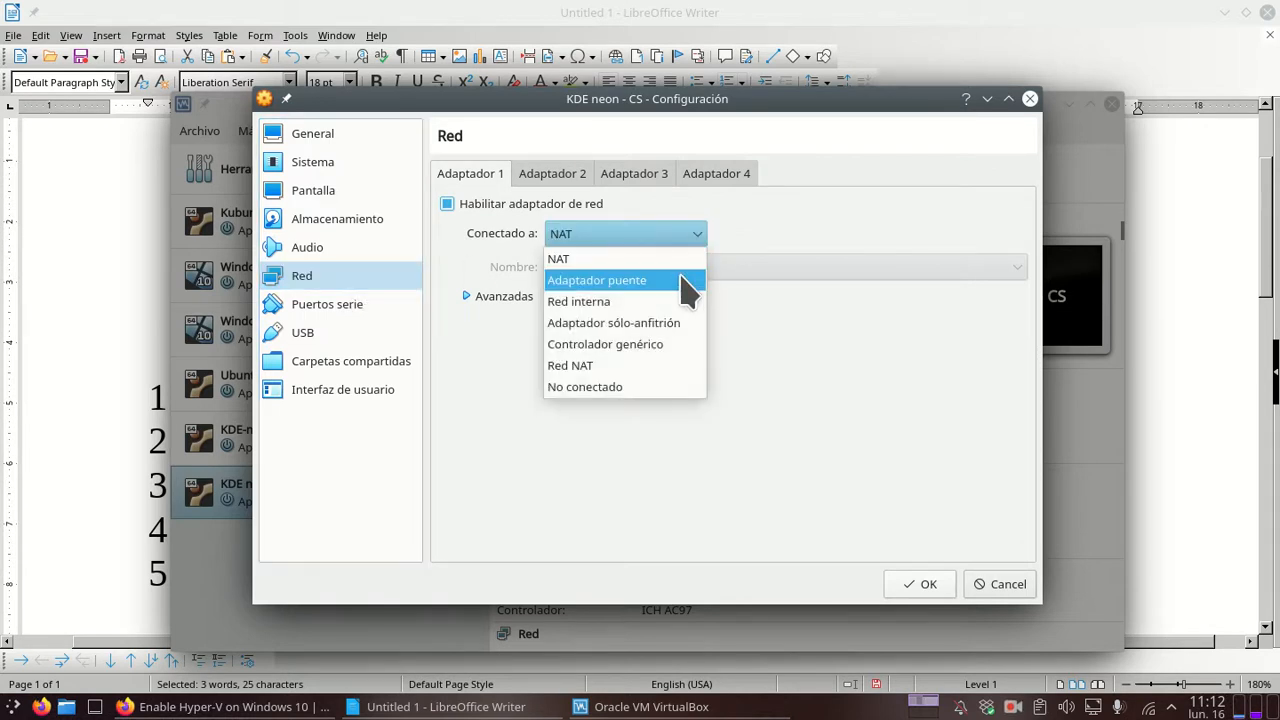
pyautogui.click(687, 285)
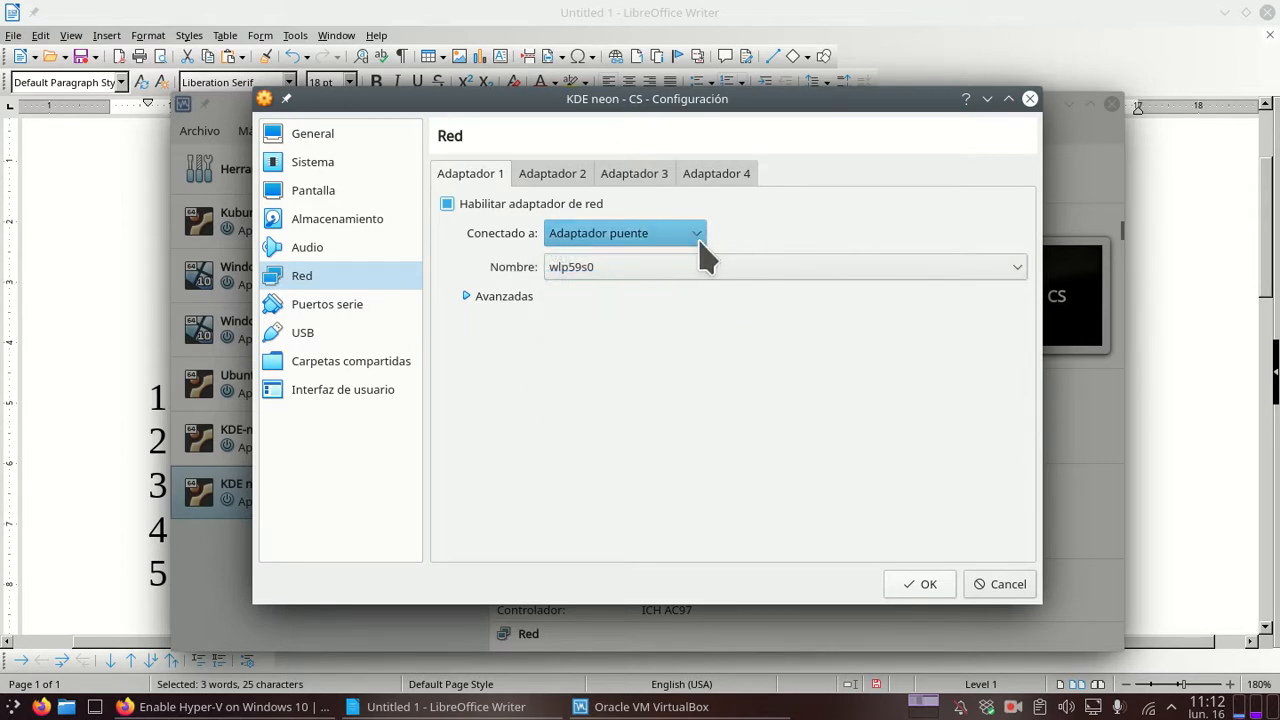
# Step: Look over the Puertos serie, USB, Carpetas compartidas and Interfaz de usuario pages
pyautogui.click(357, 280)
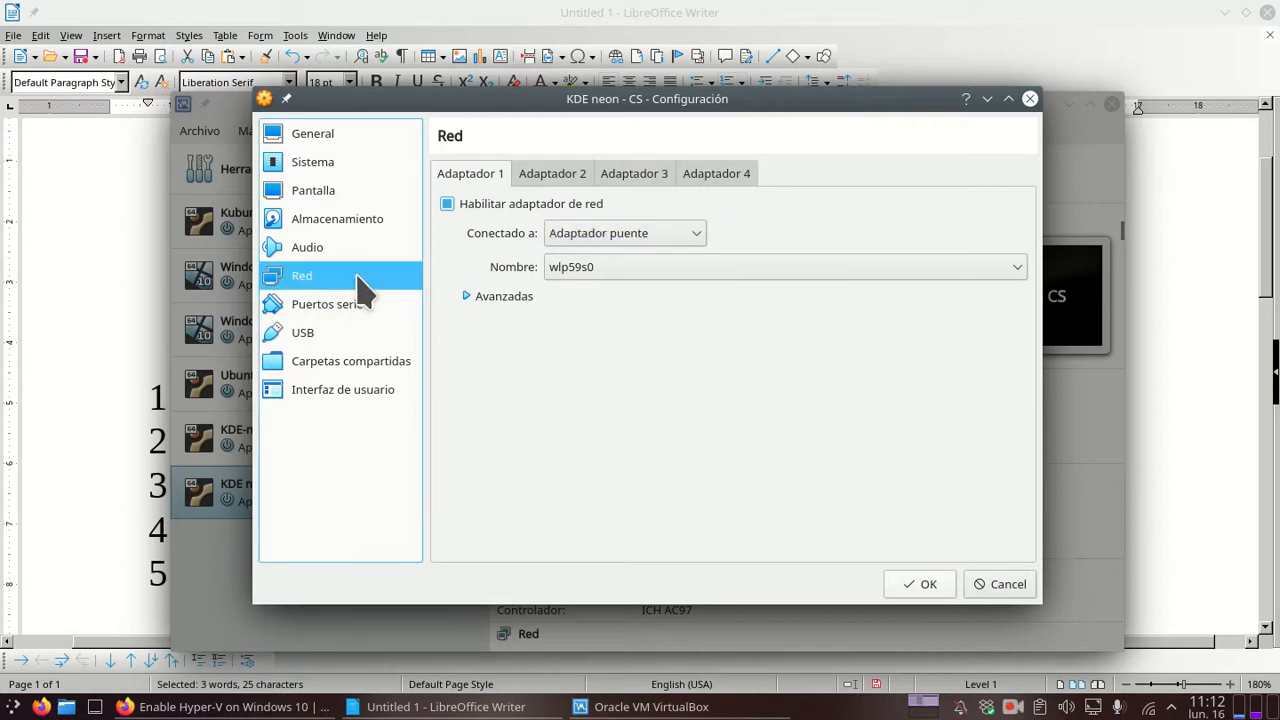
pyautogui.click(340, 305)
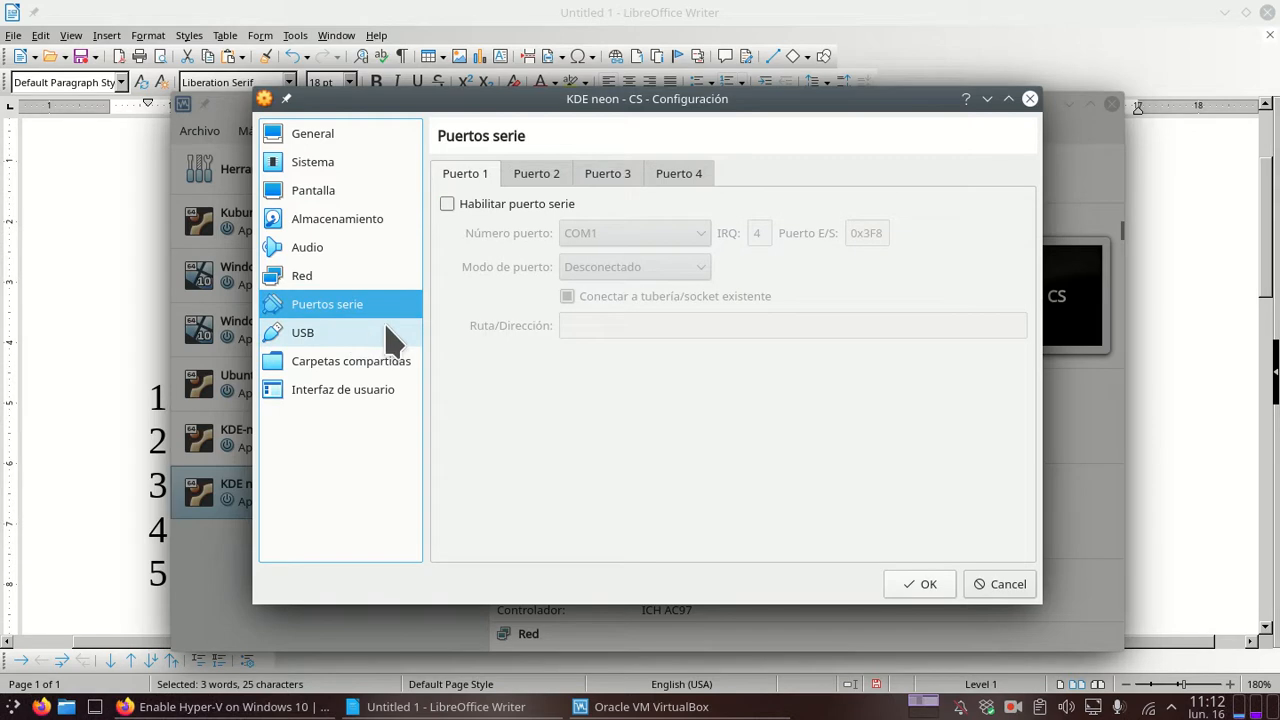
pyautogui.click(380, 338)
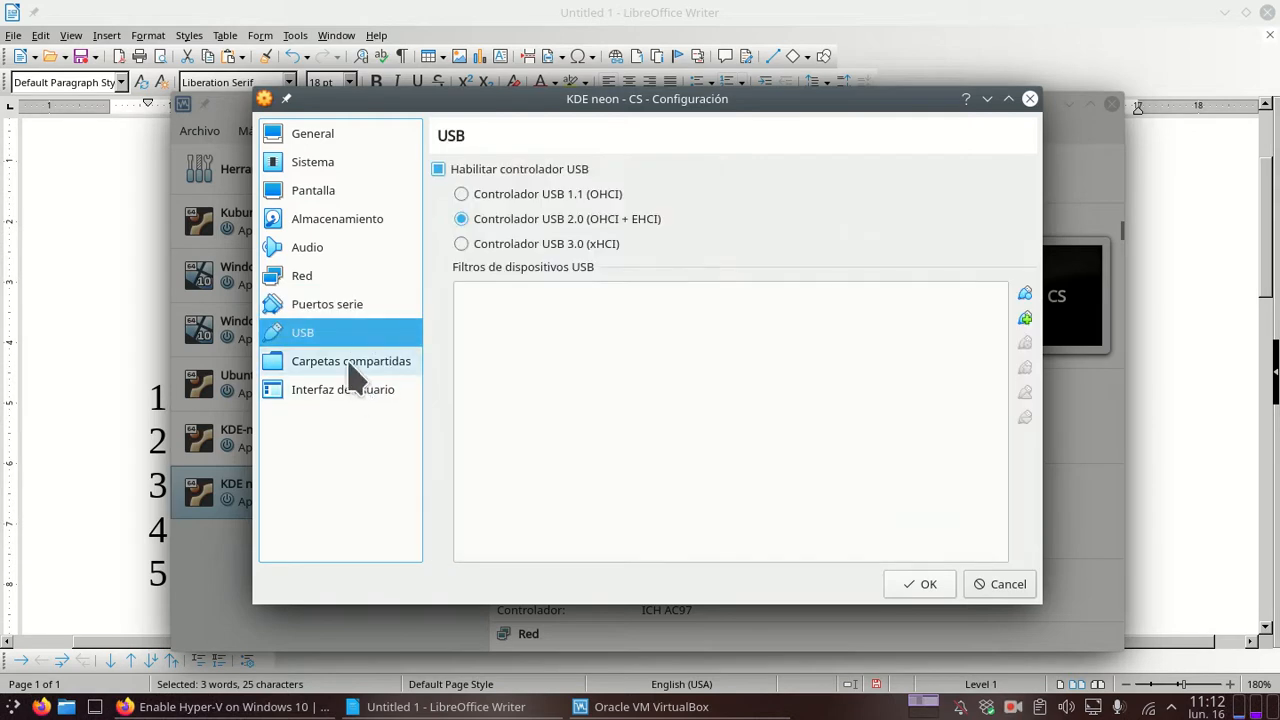
pyautogui.click(355, 365)
pyautogui.click(338, 395)
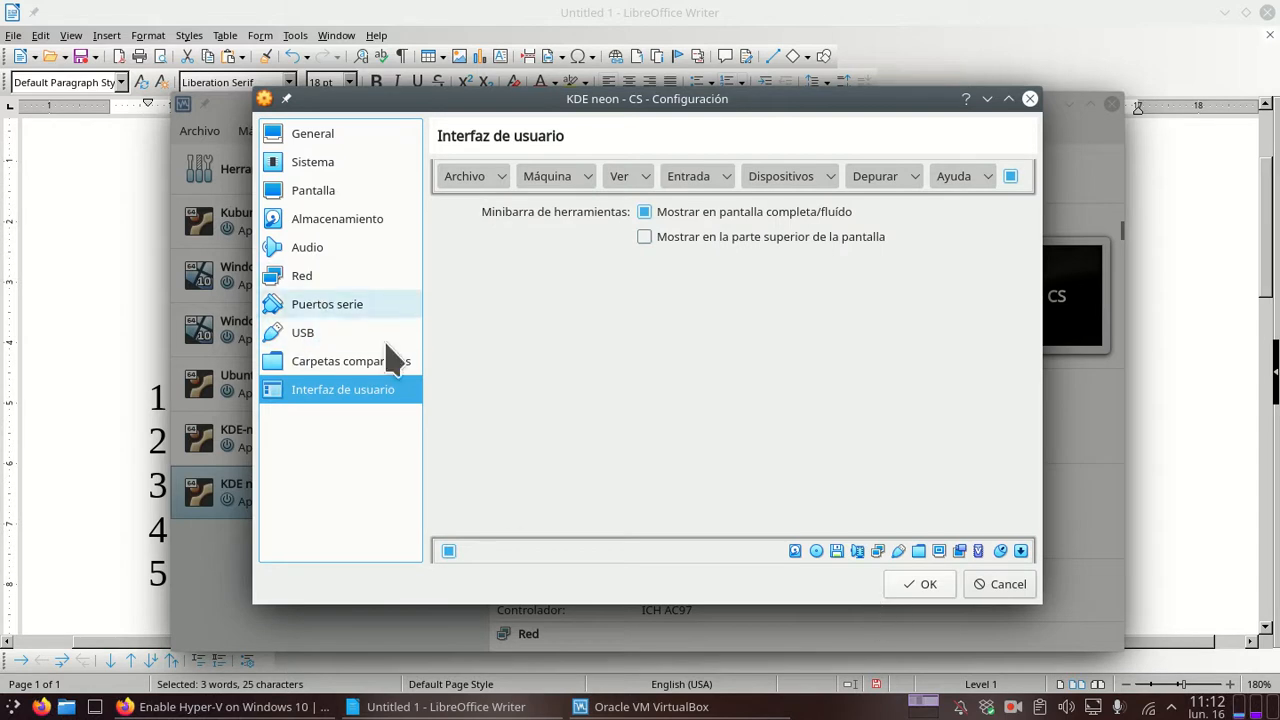
# Step: Set the Procesador slider to 2 CPUs, recheck storage and network, and save with OK
pyautogui.click(328, 163)
pyautogui.click(545, 178)
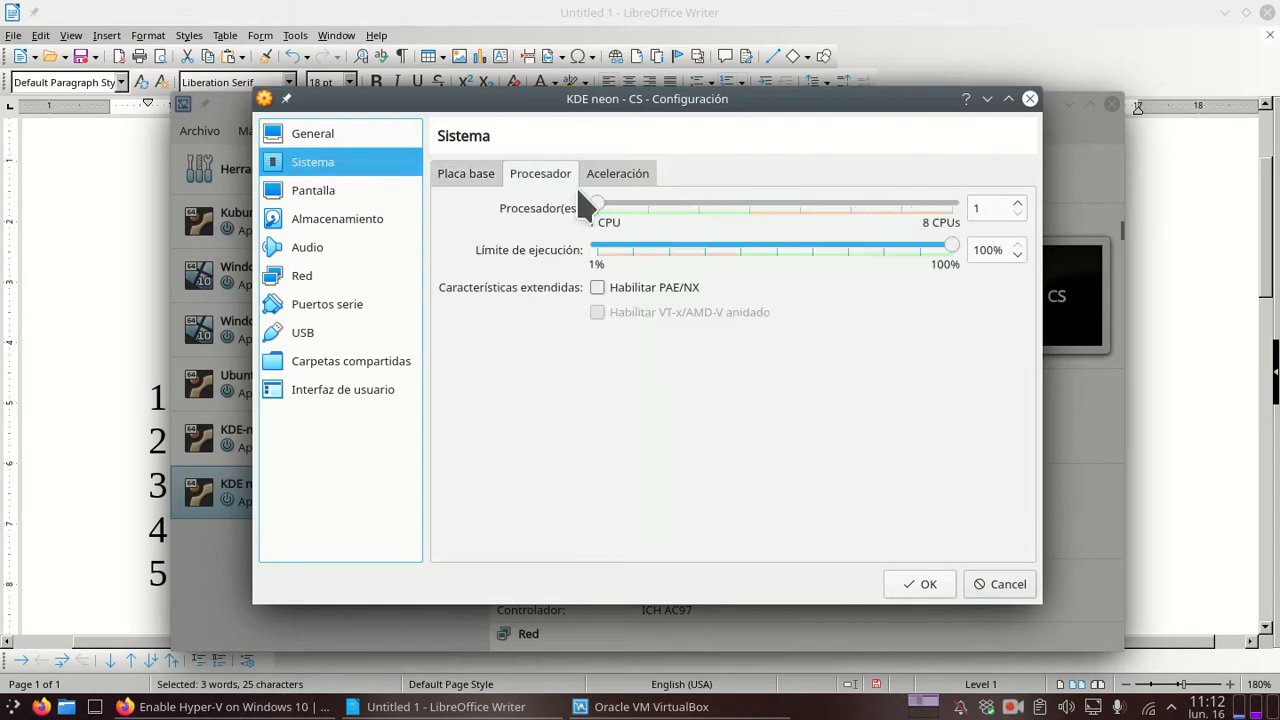
pyautogui.moveTo(634, 205); pyautogui.dragTo(645, 213)
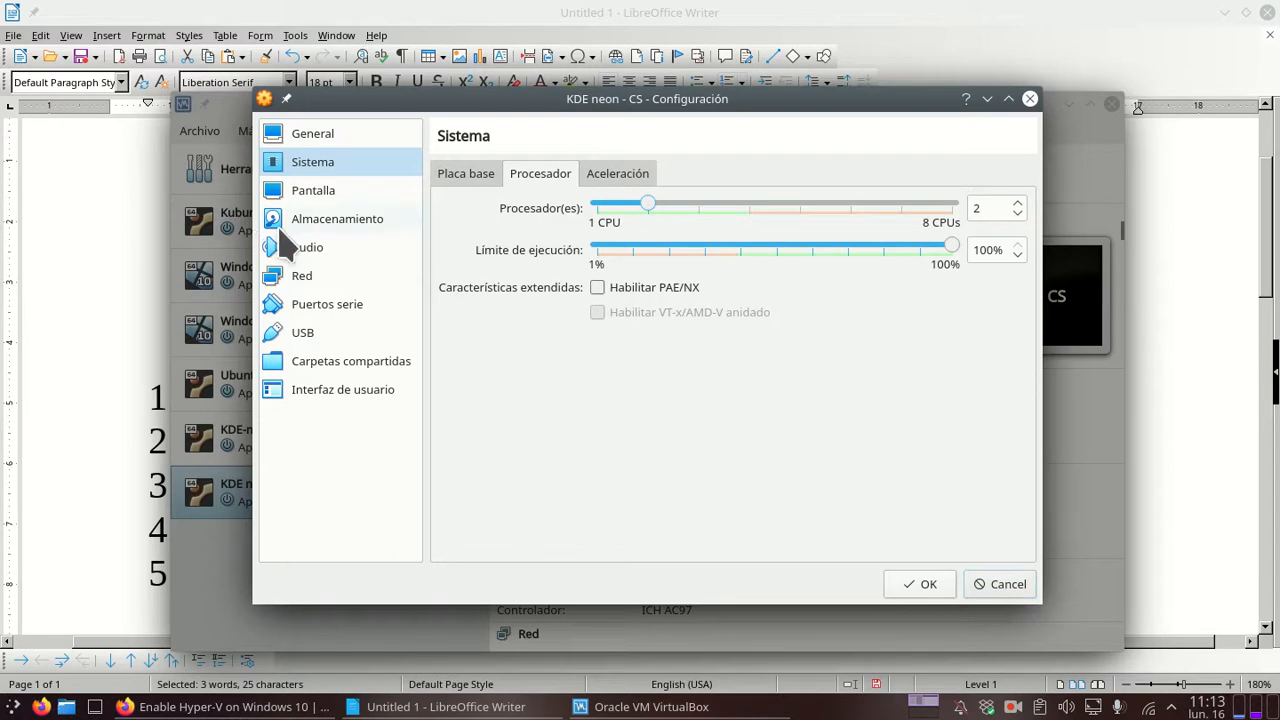
pyautogui.click(347, 226)
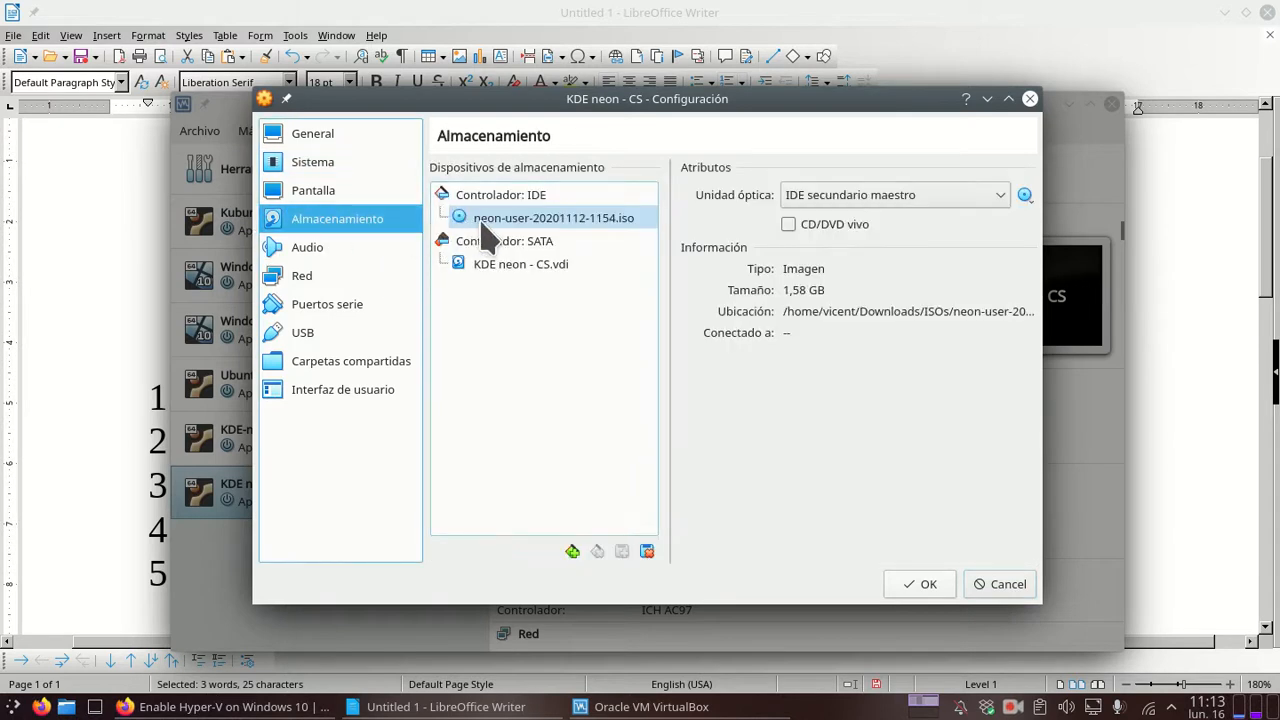
pyautogui.click(318, 278)
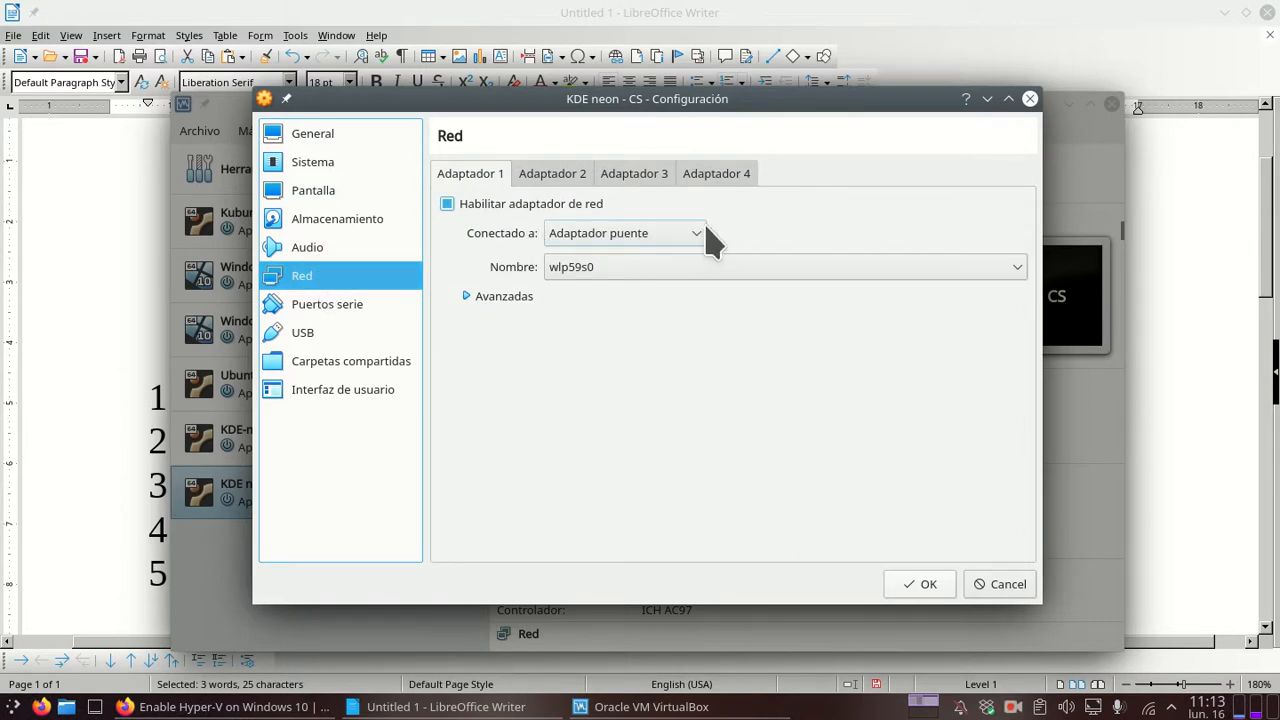
pyautogui.click(920, 585)
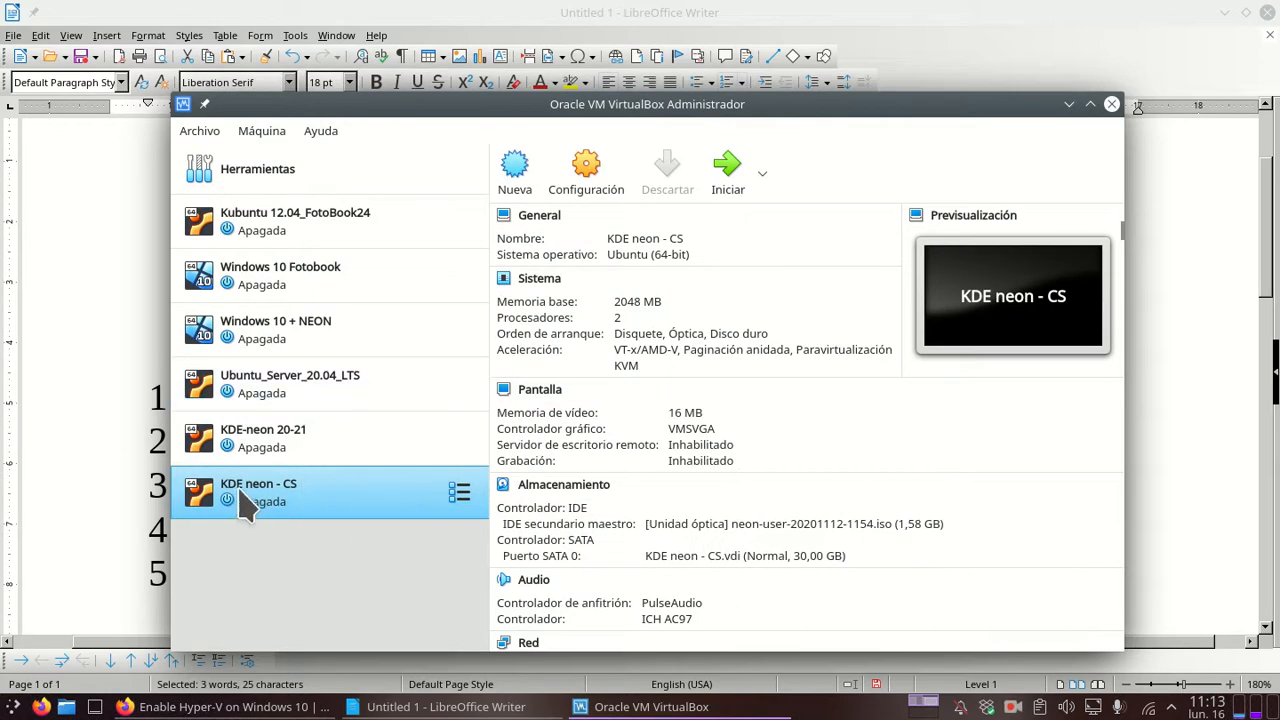
# Step: Start KDE neon - CS with neon-user-20201112-1154.iso chosen as the boot disk
pyautogui.click(730, 176)
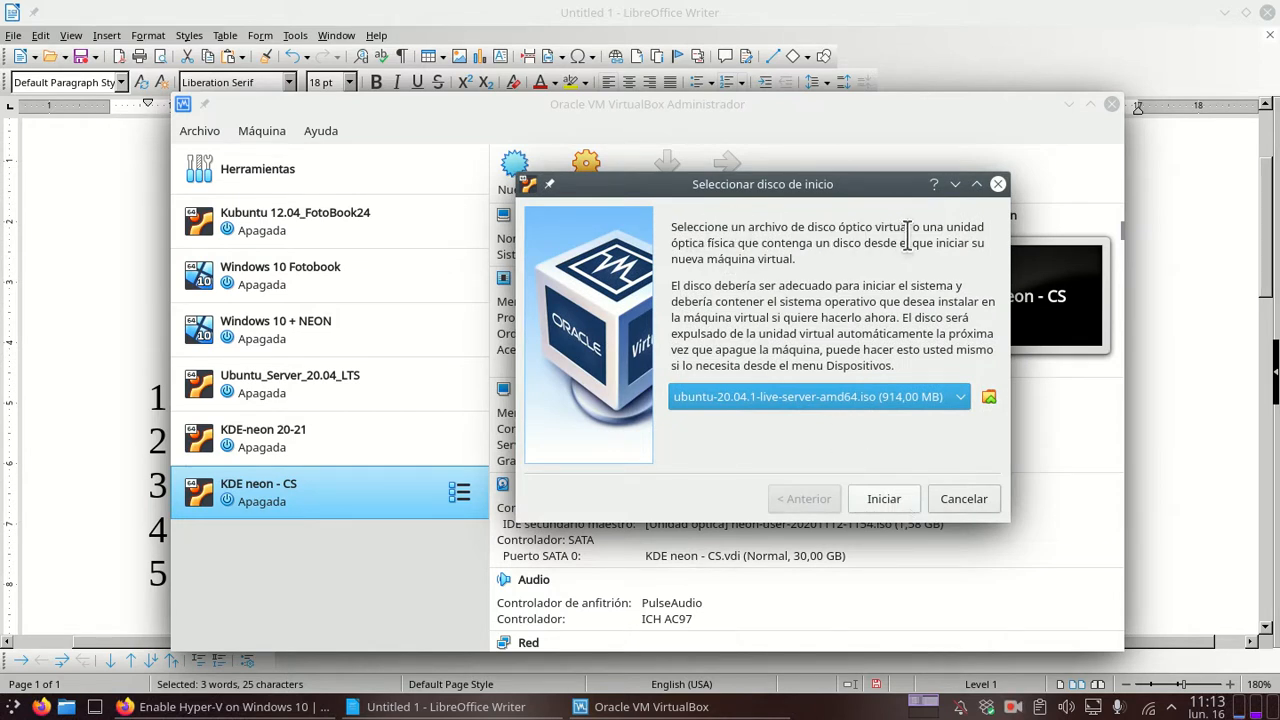
pyautogui.click(962, 400)
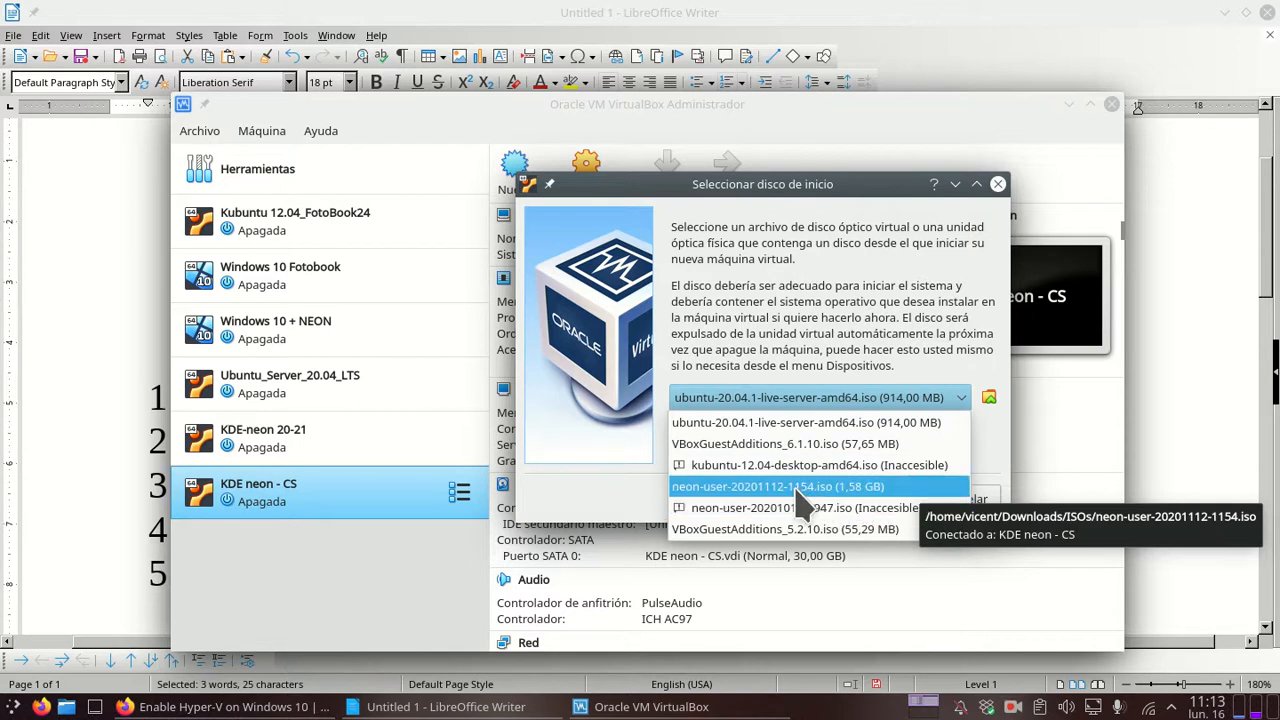
pyautogui.click(740, 487)
pyautogui.click(884, 499)
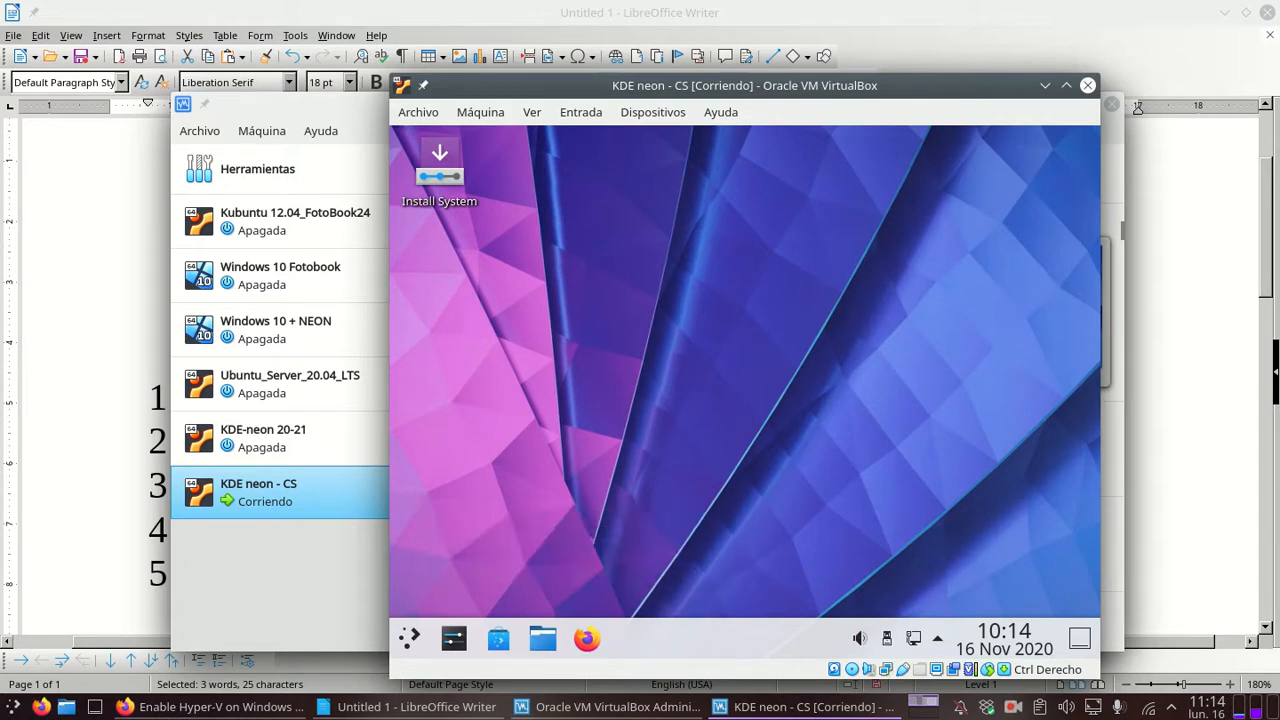
pyautogui.click(407, 659)
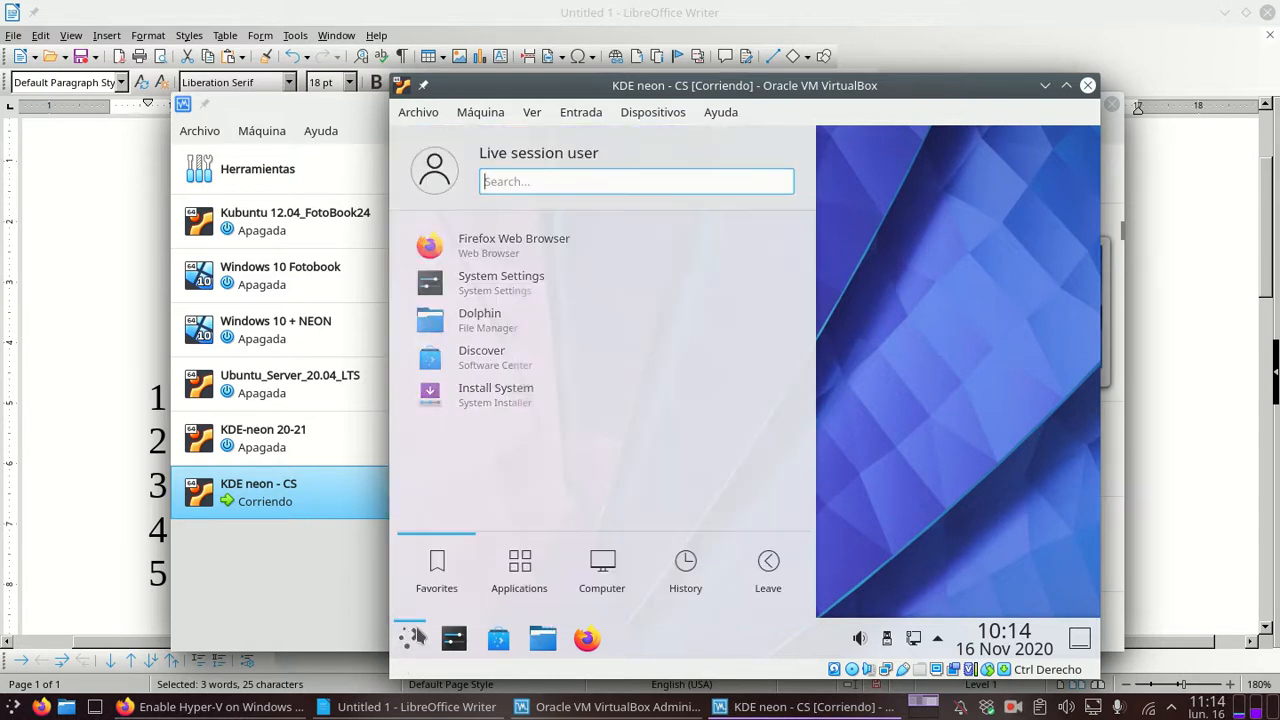
pyautogui.click(533, 588)
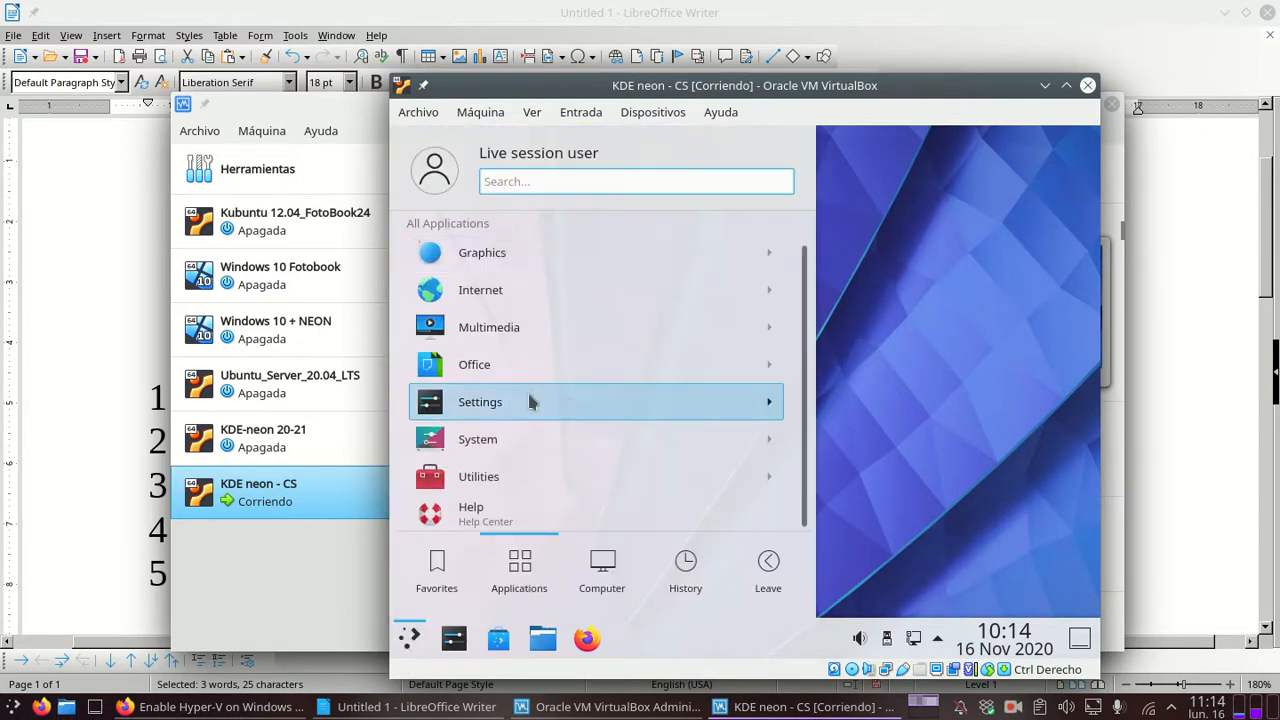
pyautogui.click(411, 640)
pyautogui.click(541, 640)
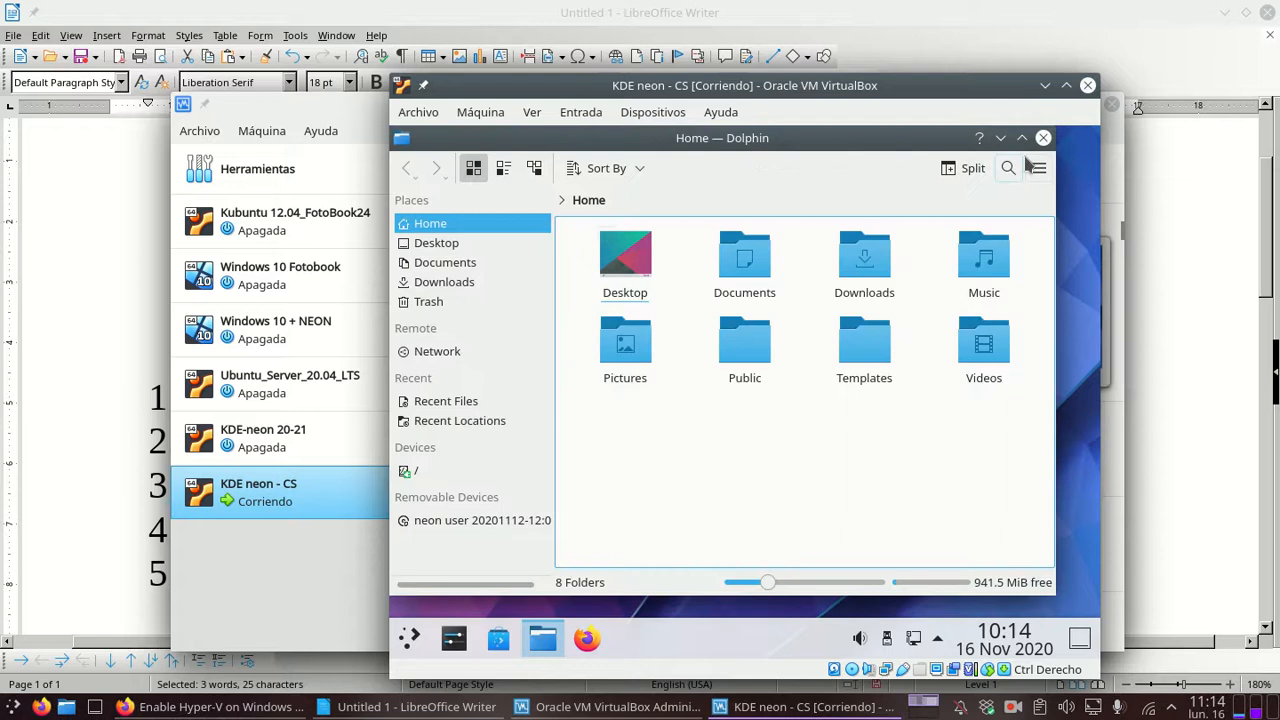
pyautogui.click(1021, 137)
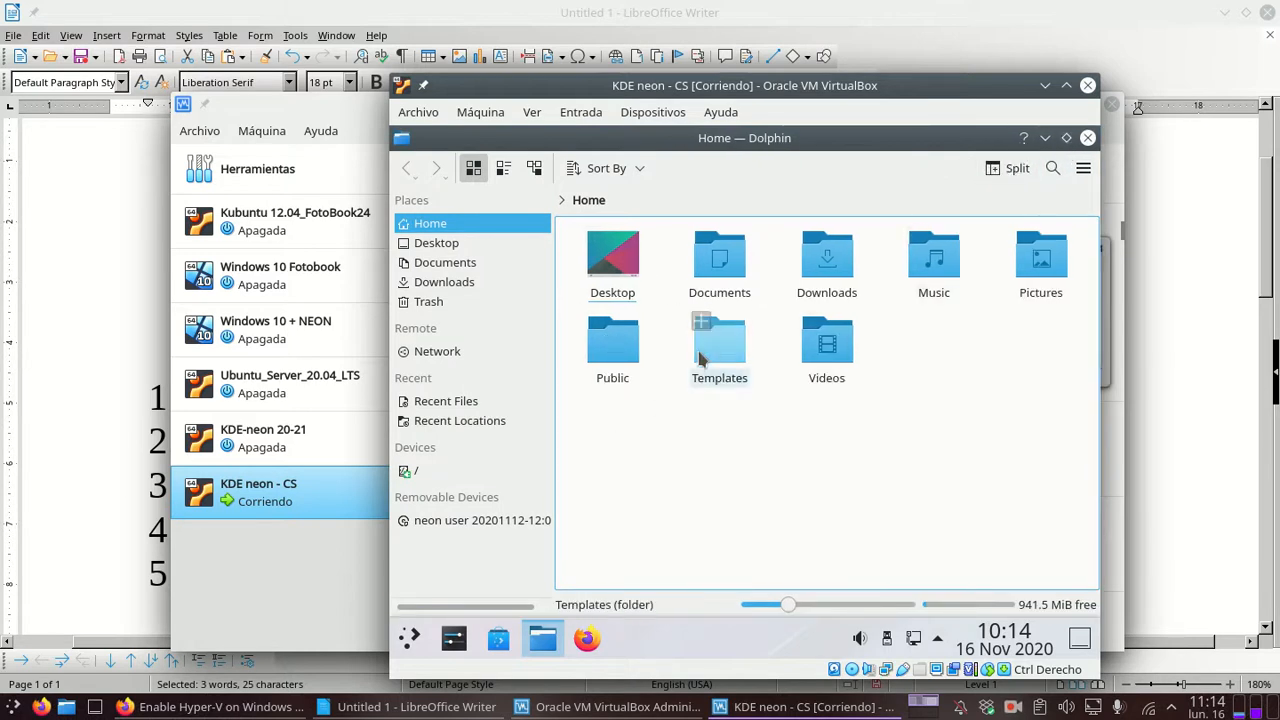
pyautogui.click(719, 258)
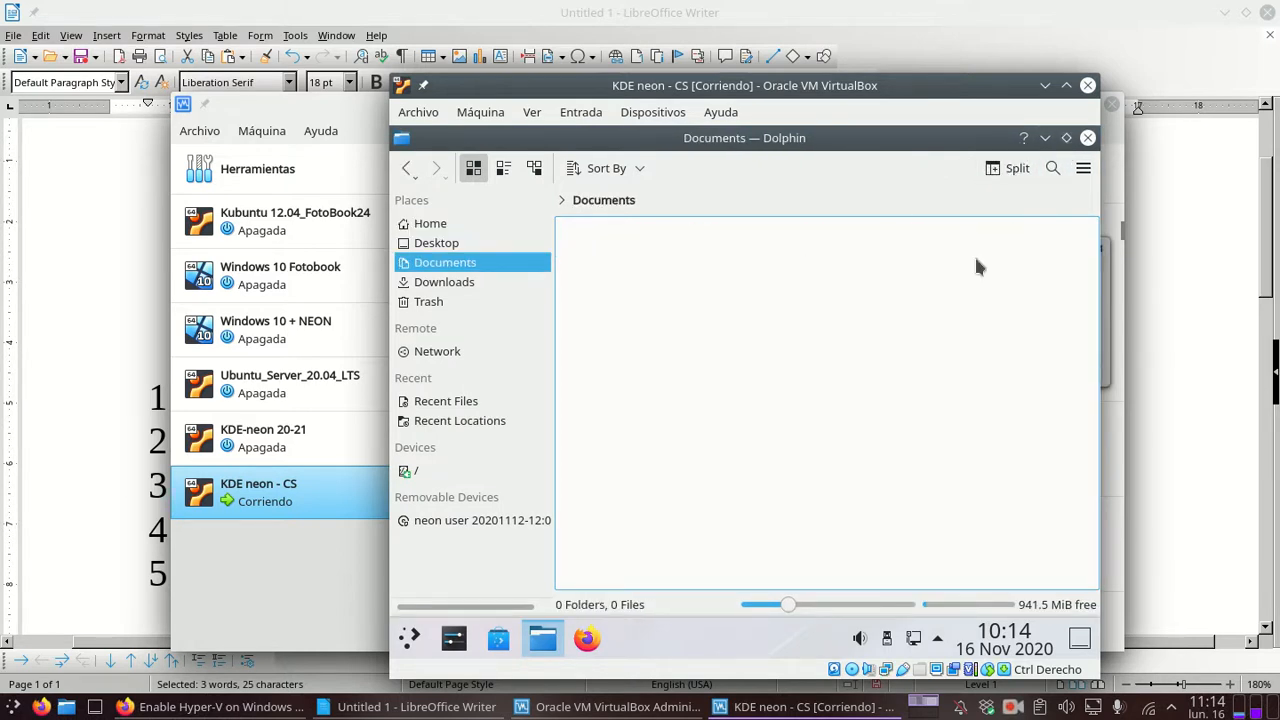
pyautogui.click(443, 223)
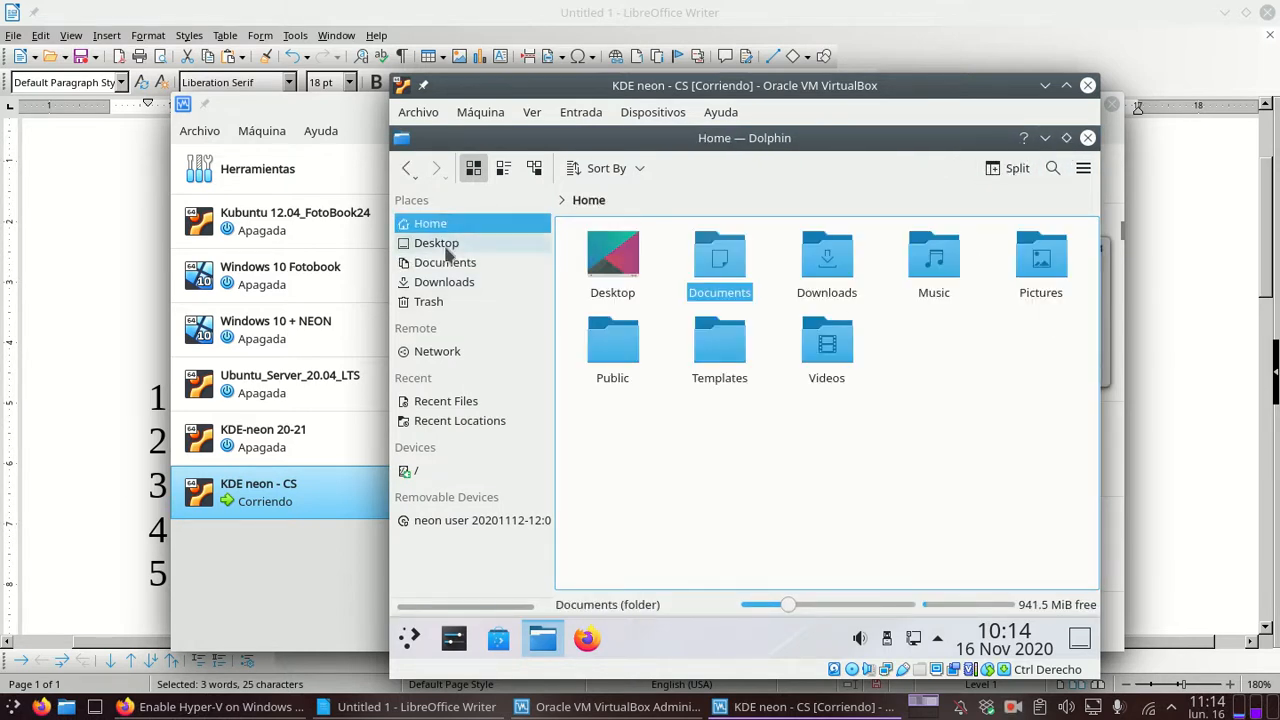
pyautogui.click(421, 468)
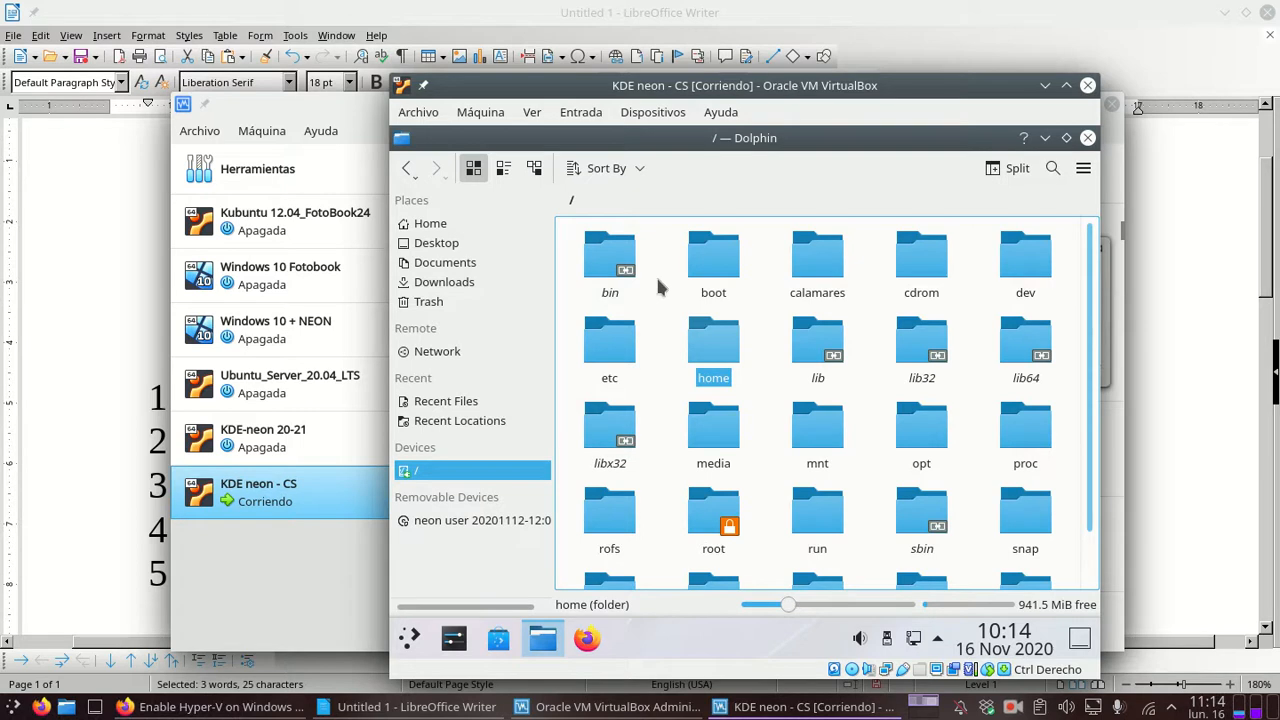
pyautogui.click(457, 223)
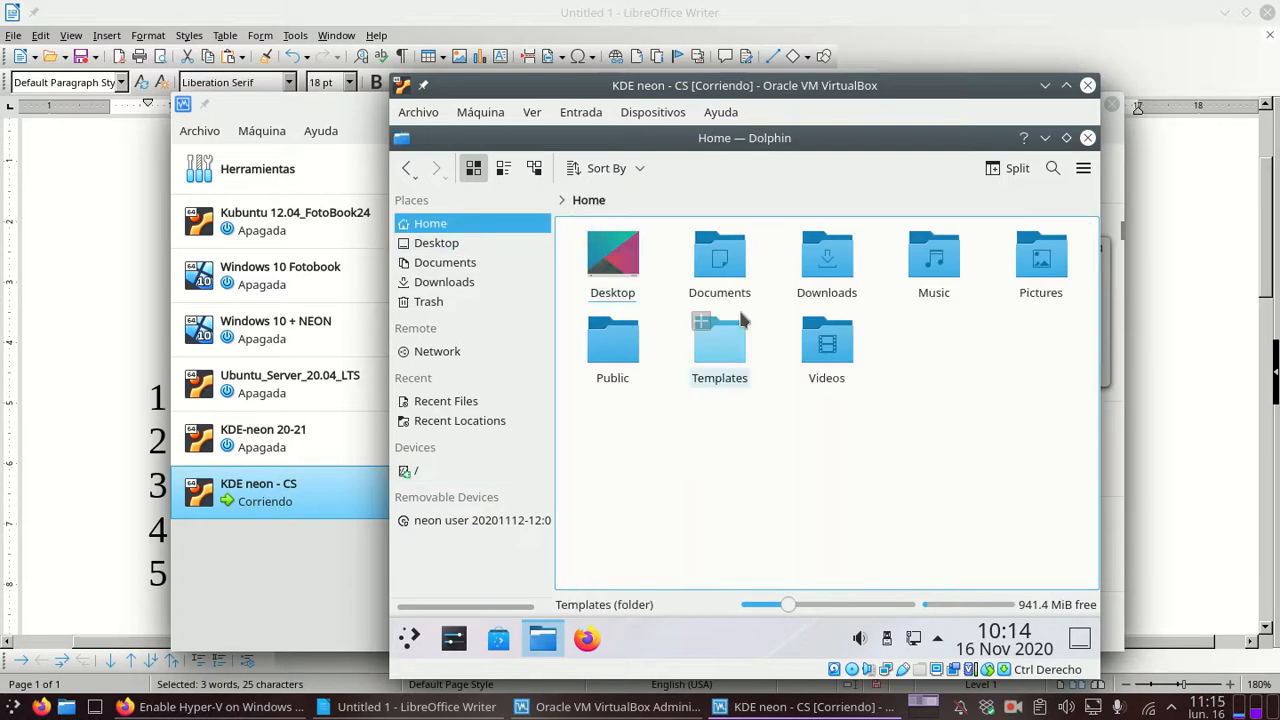
pyautogui.click(1088, 137)
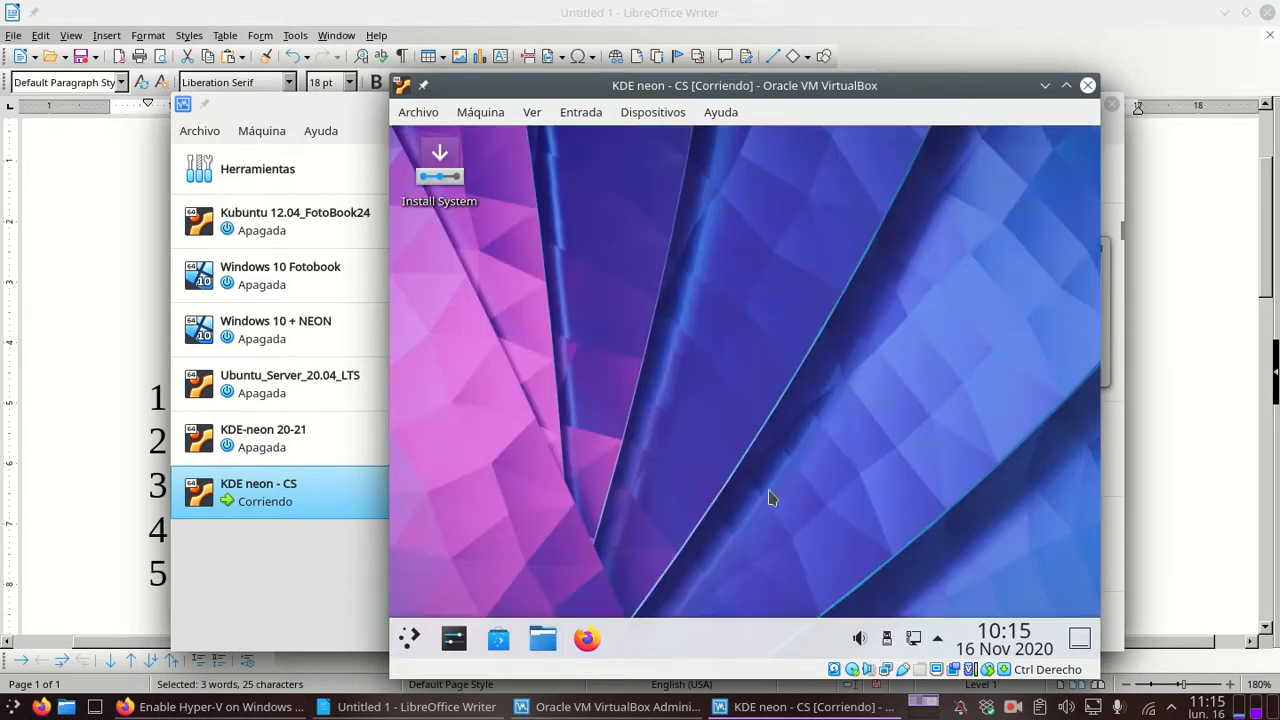
# Step: Launch Firefox in the guest and load ddg.gg
pyautogui.click(587, 639)
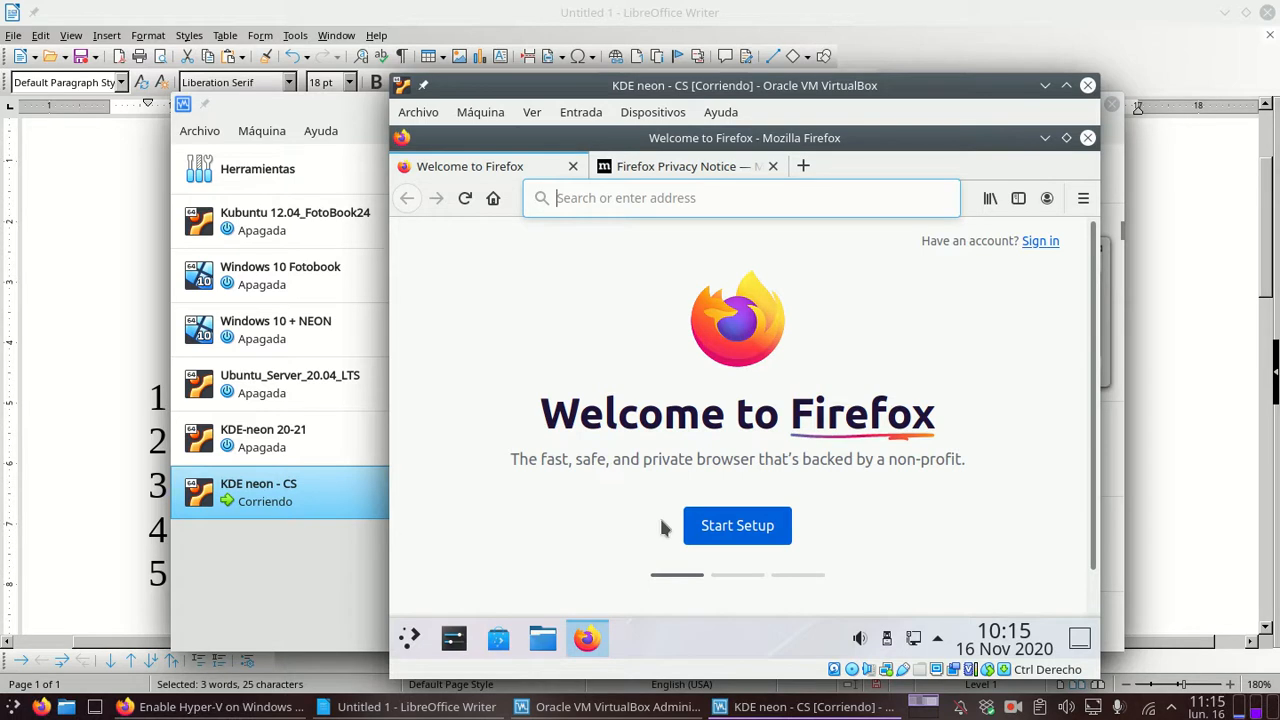
pyautogui.write('ddg.gg')
pyautogui.press('Return')
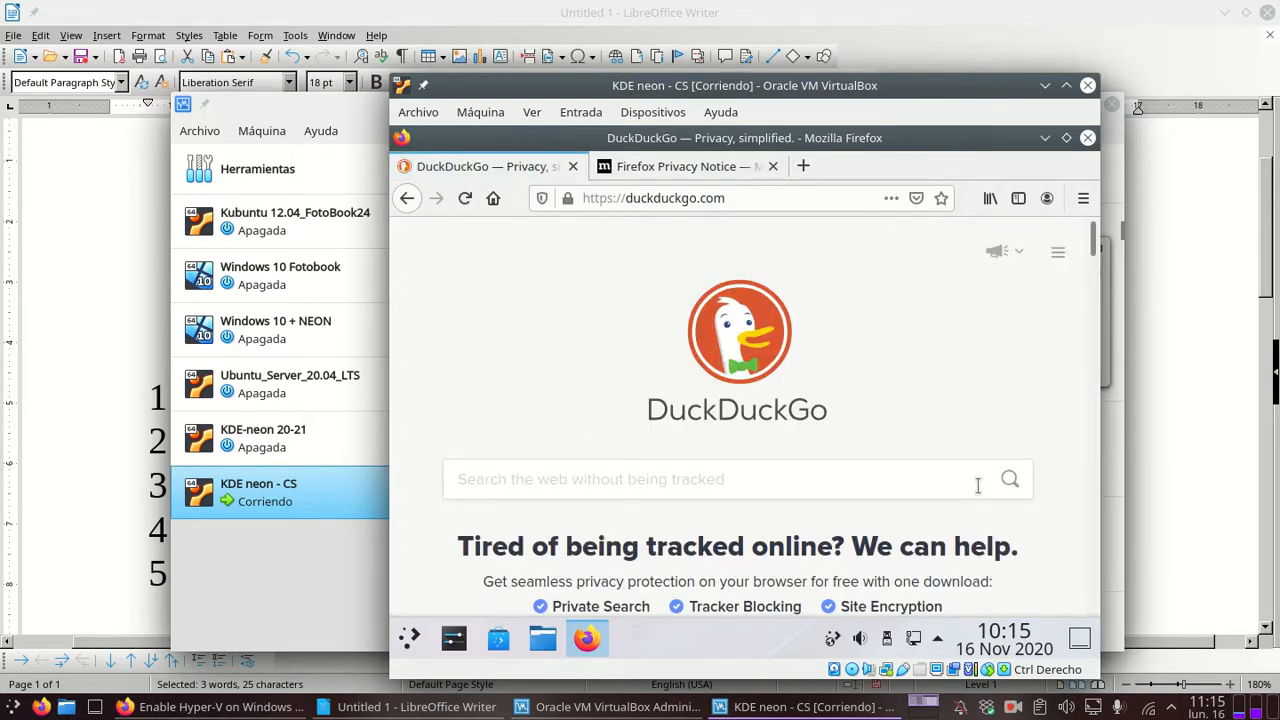
# Step: Search DuckDuckGo for 'ies abastos' and scroll the results back to the top
pyautogui.click(978, 485)
pyautogui.write('ies abastos')
pyautogui.press('Return')
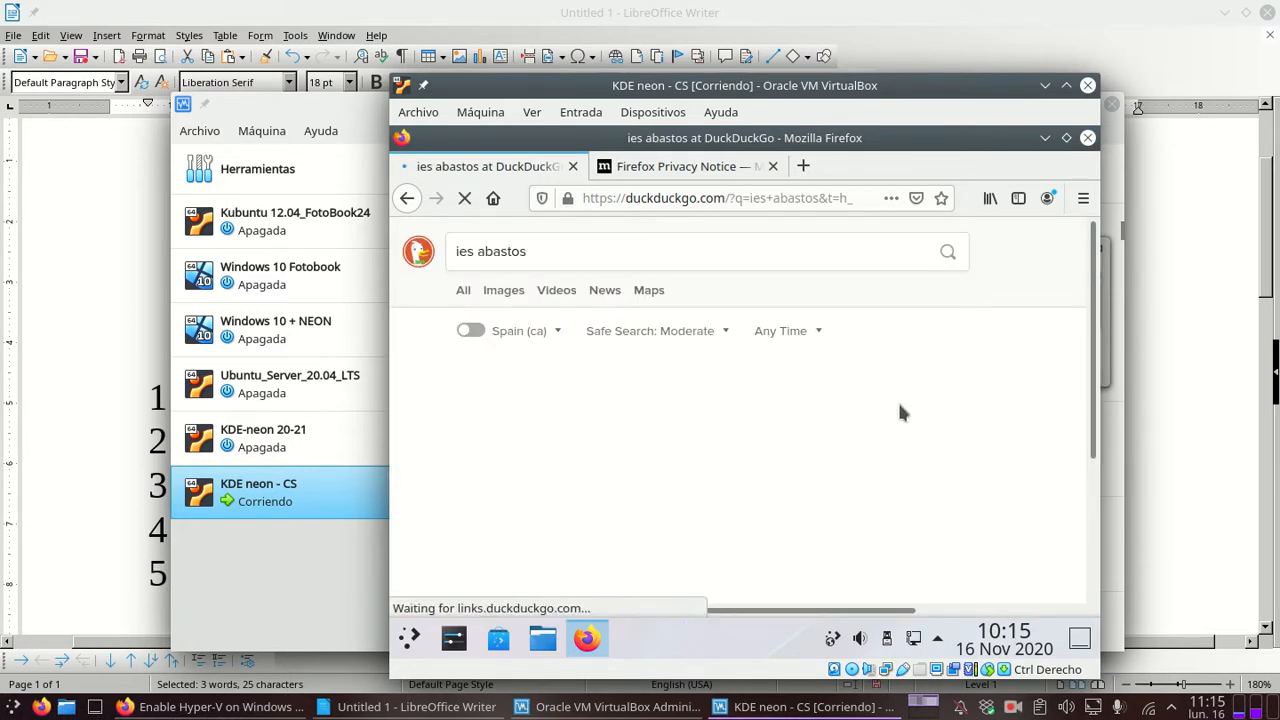
pyautogui.scroll(-1, 863, 376)
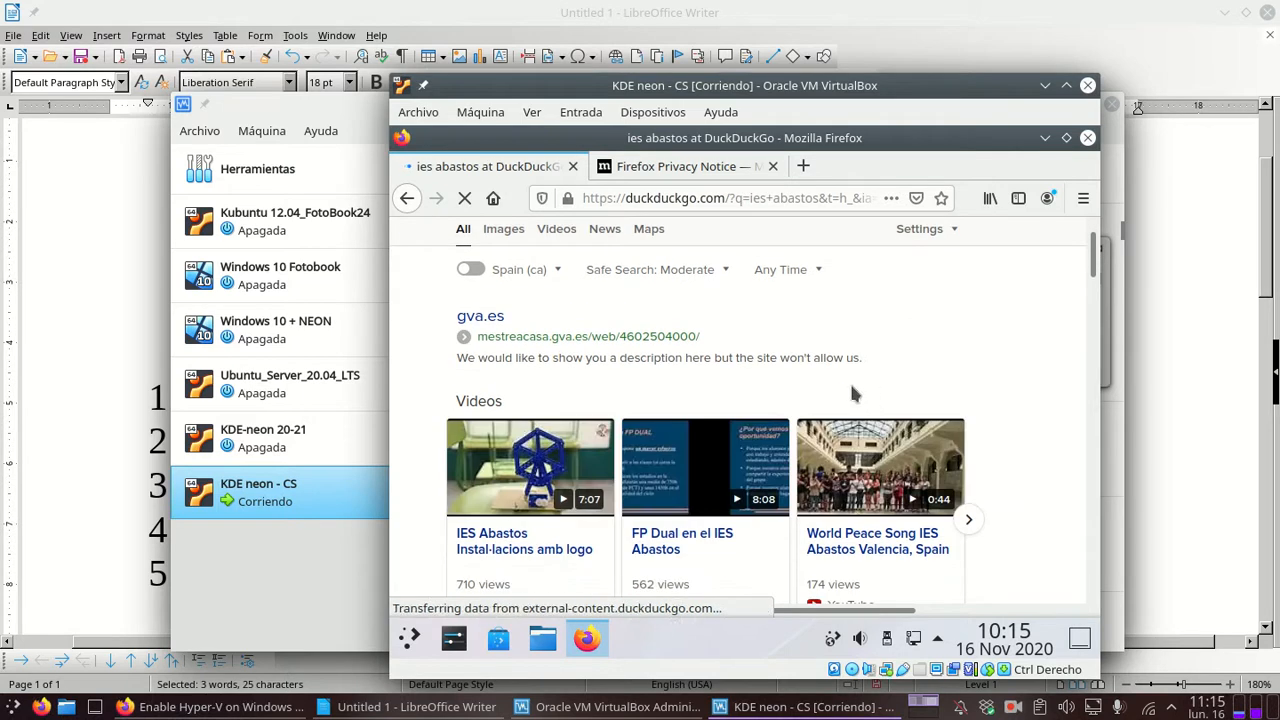
pyautogui.scroll(1, 665, 372)
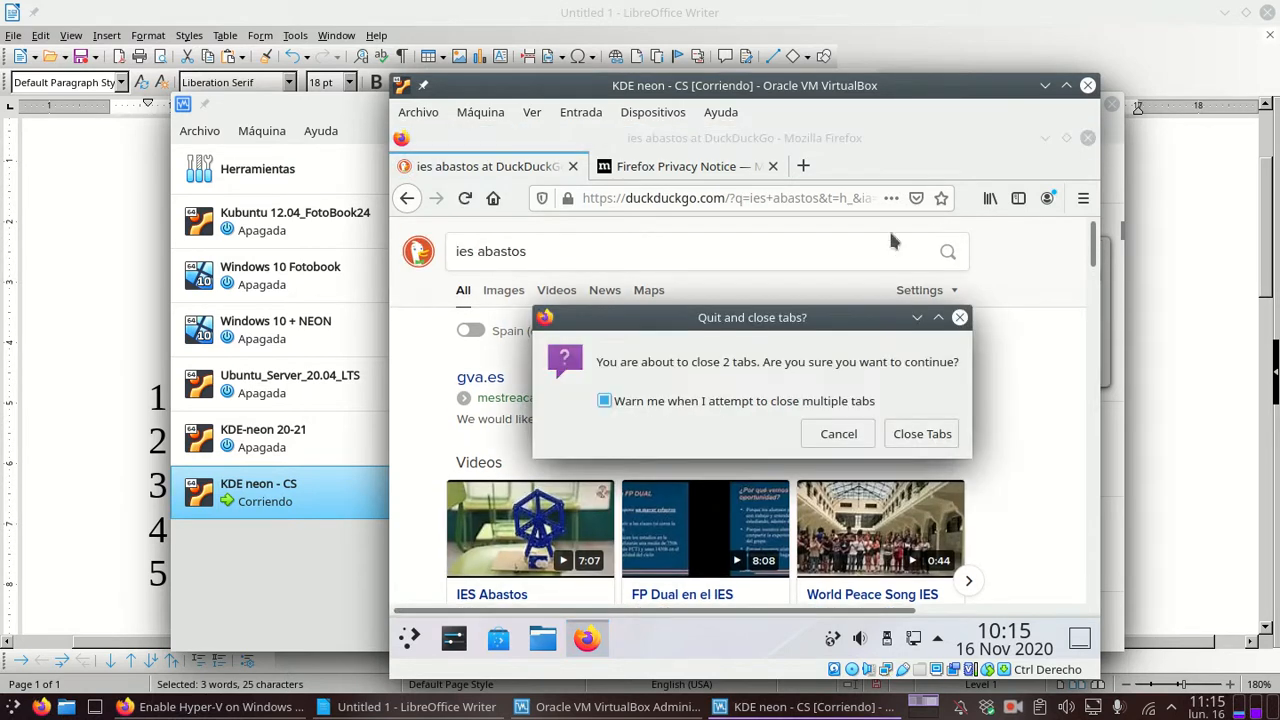
# Step: Close Firefox with both tabs, then close the Discover and System Settings windows
pyautogui.click(928, 434)
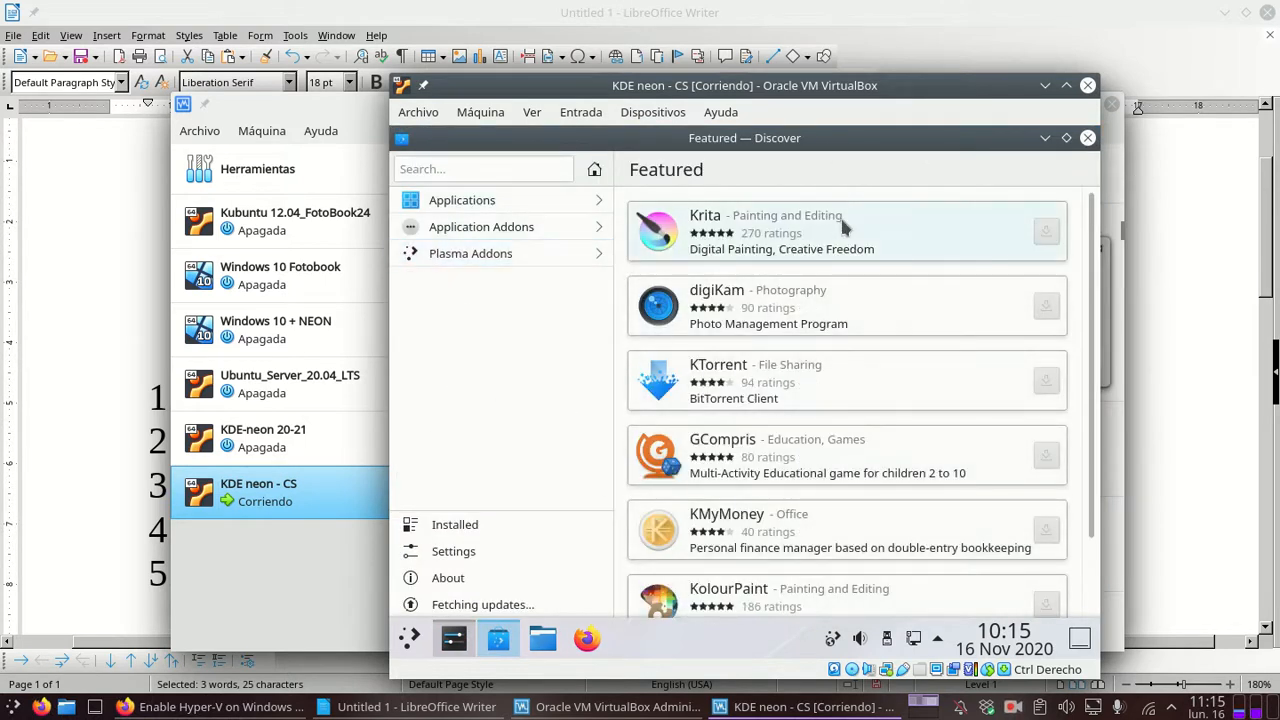
pyautogui.click(1088, 139)
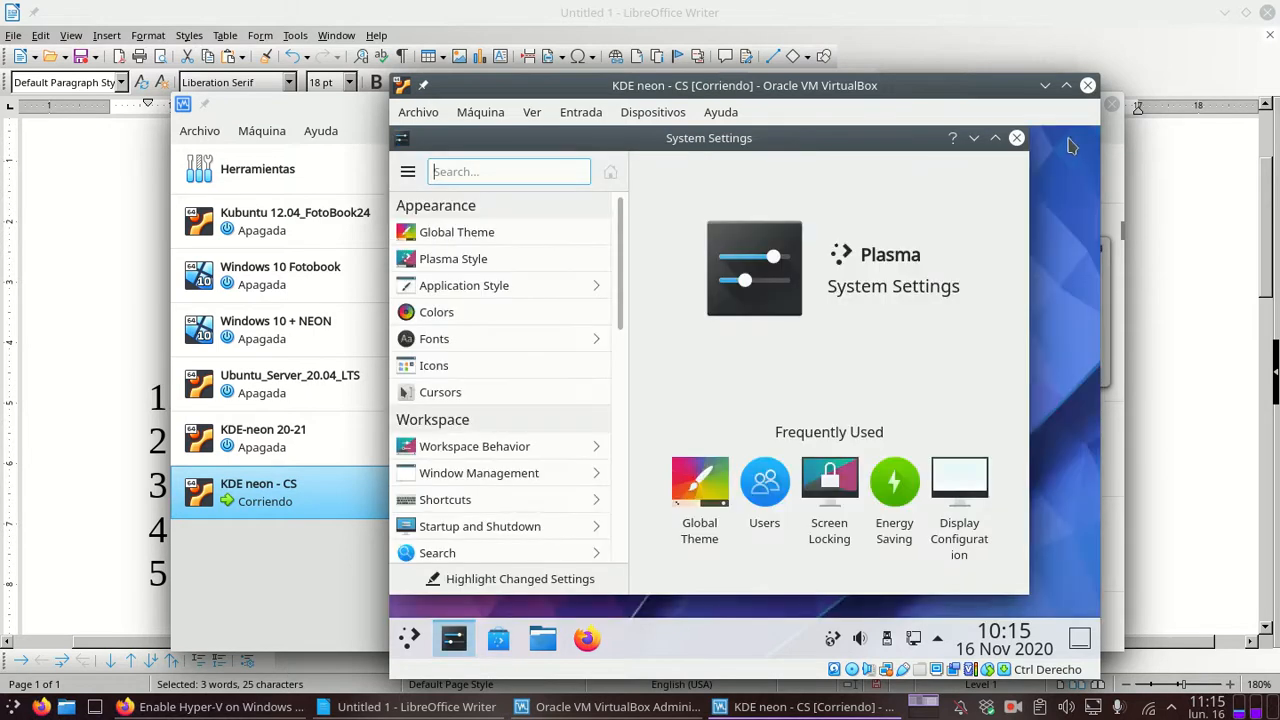
pyautogui.click(1016, 137)
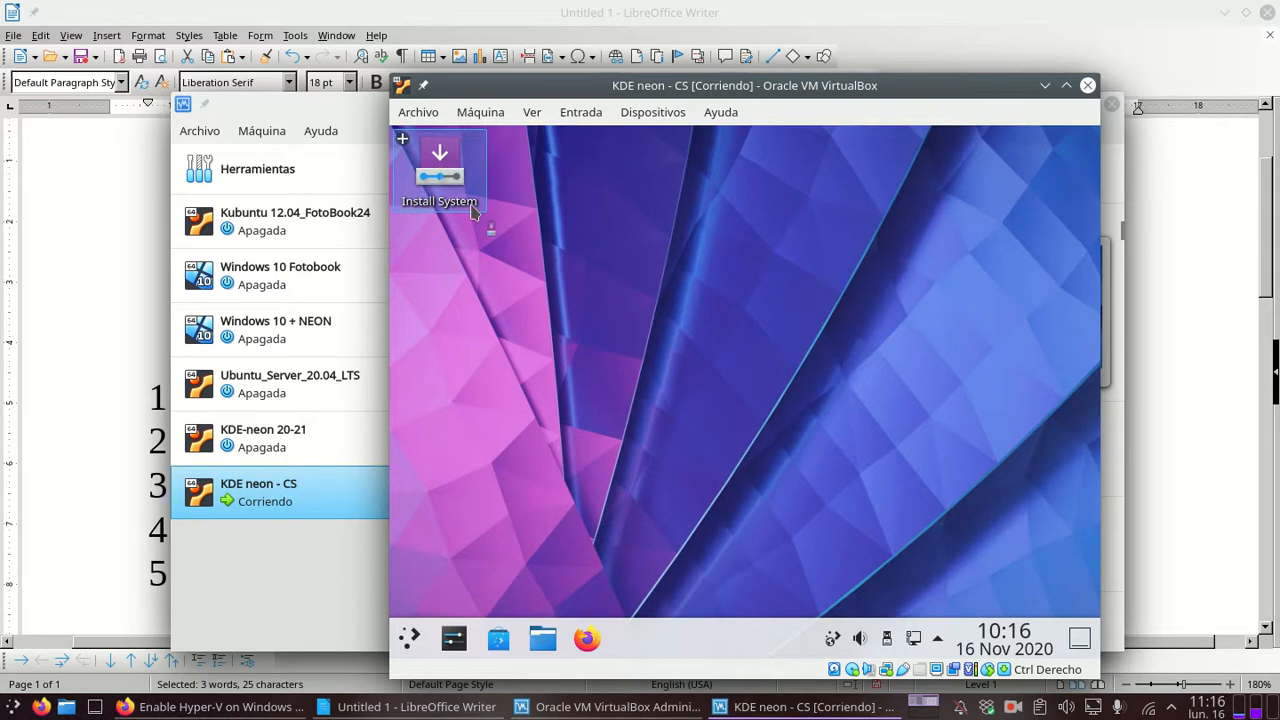
# Step: Launch Install System, pass the welcome page, and set the location to Europe/Madrid
pyautogui.click(444, 174)
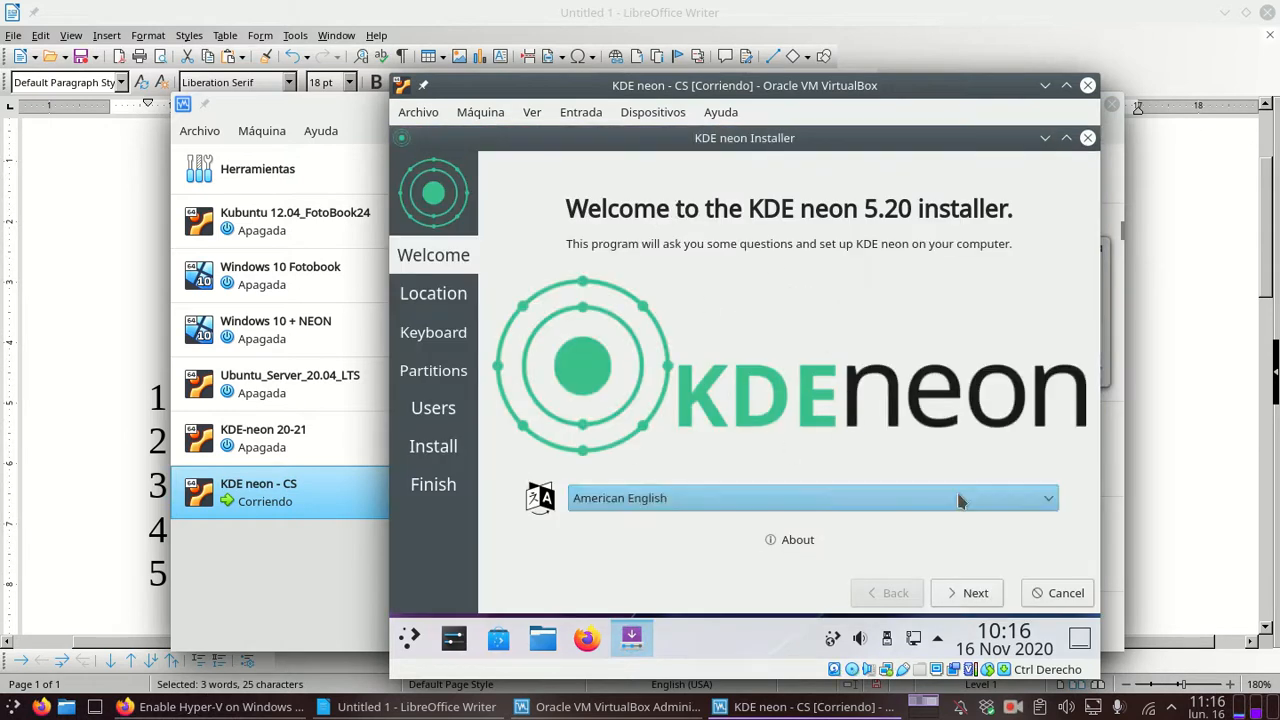
pyautogui.click(972, 596)
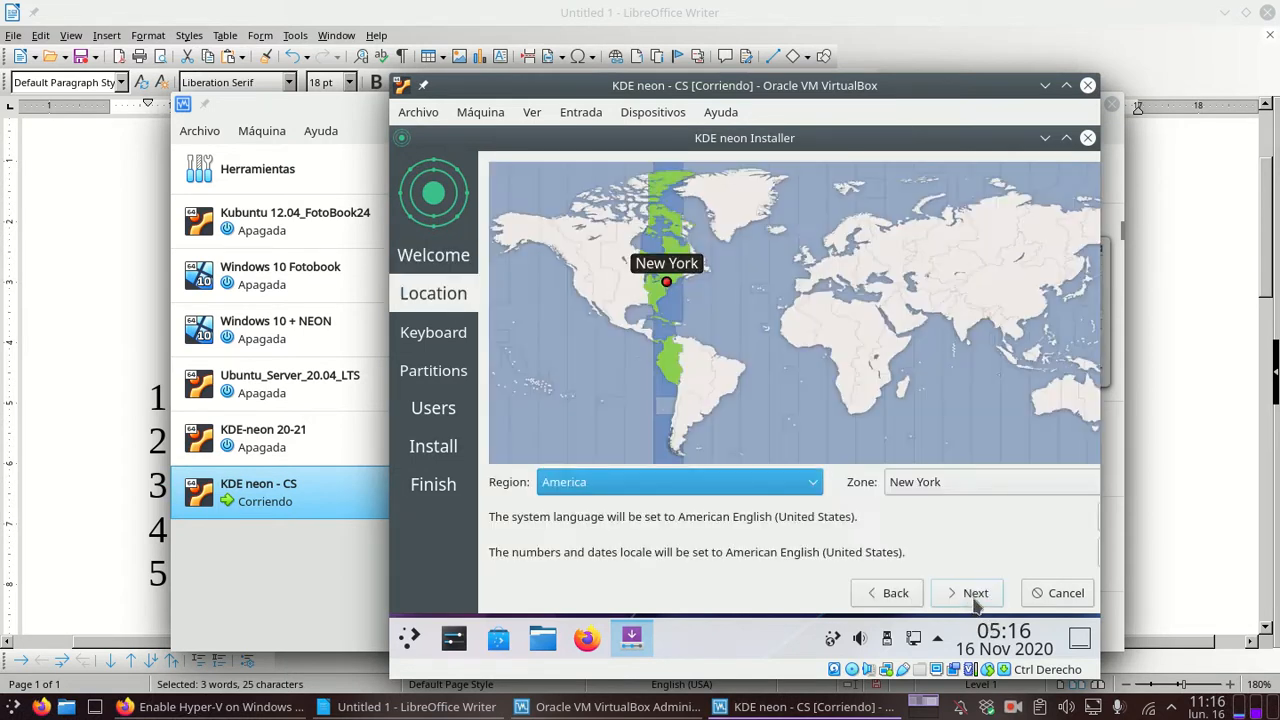
pyautogui.click(810, 483)
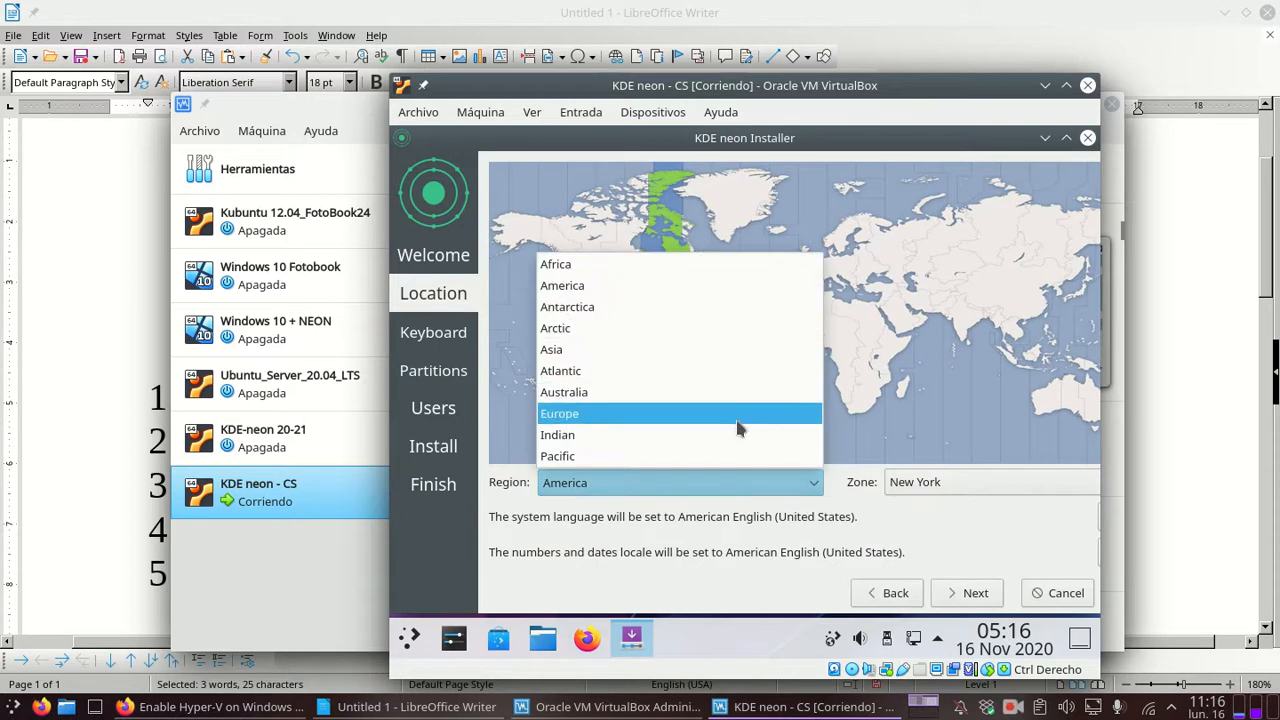
pyautogui.click(737, 428)
pyautogui.click(962, 482)
pyautogui.press('m')
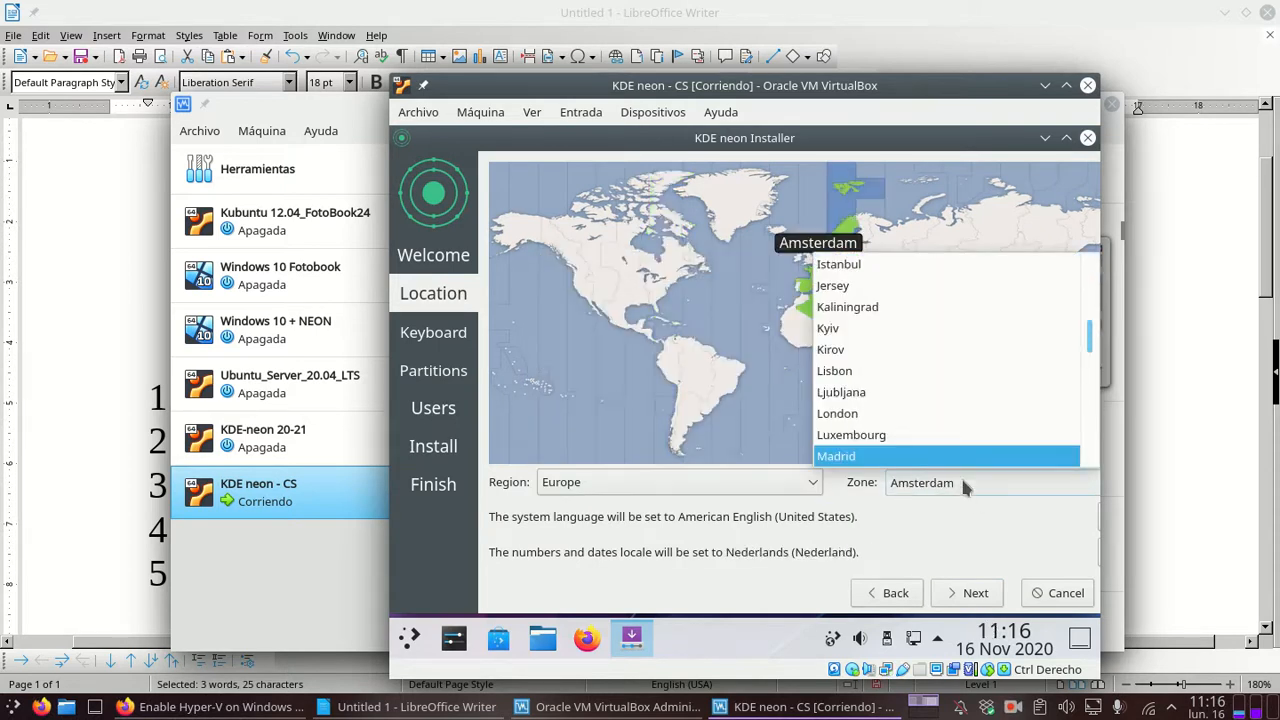
pyautogui.click(960, 457)
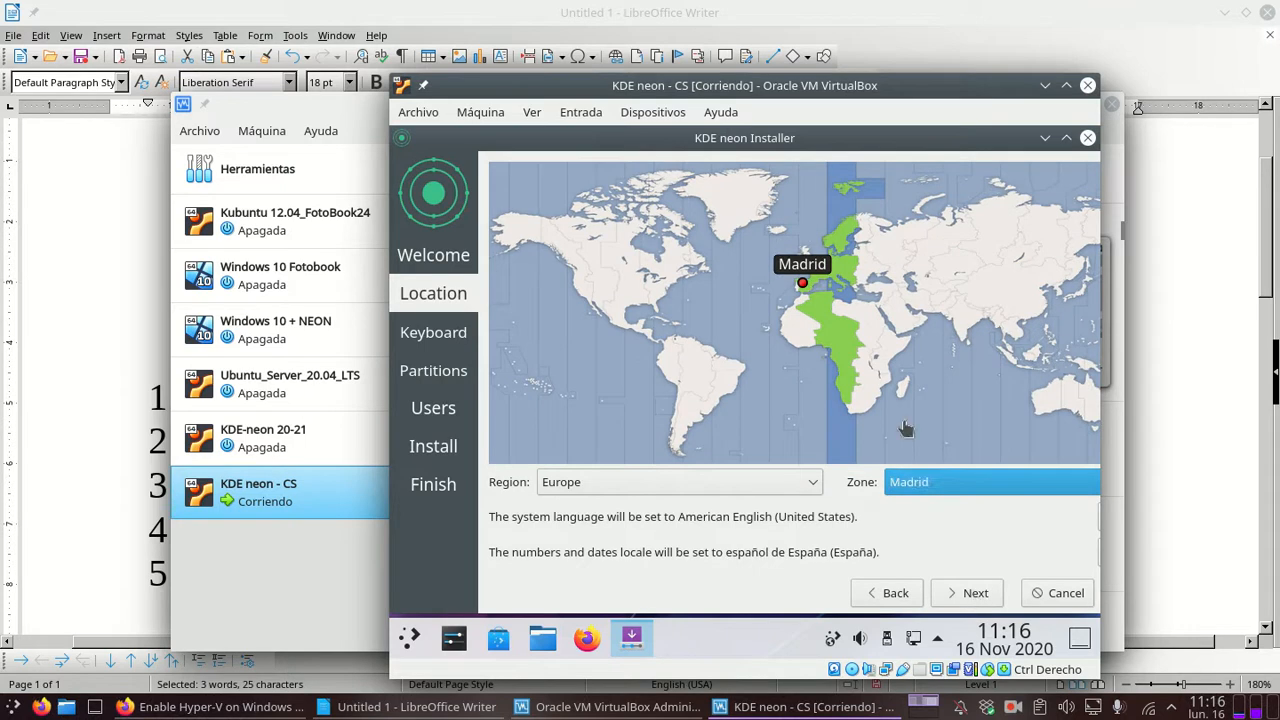
pyautogui.click(983, 598)
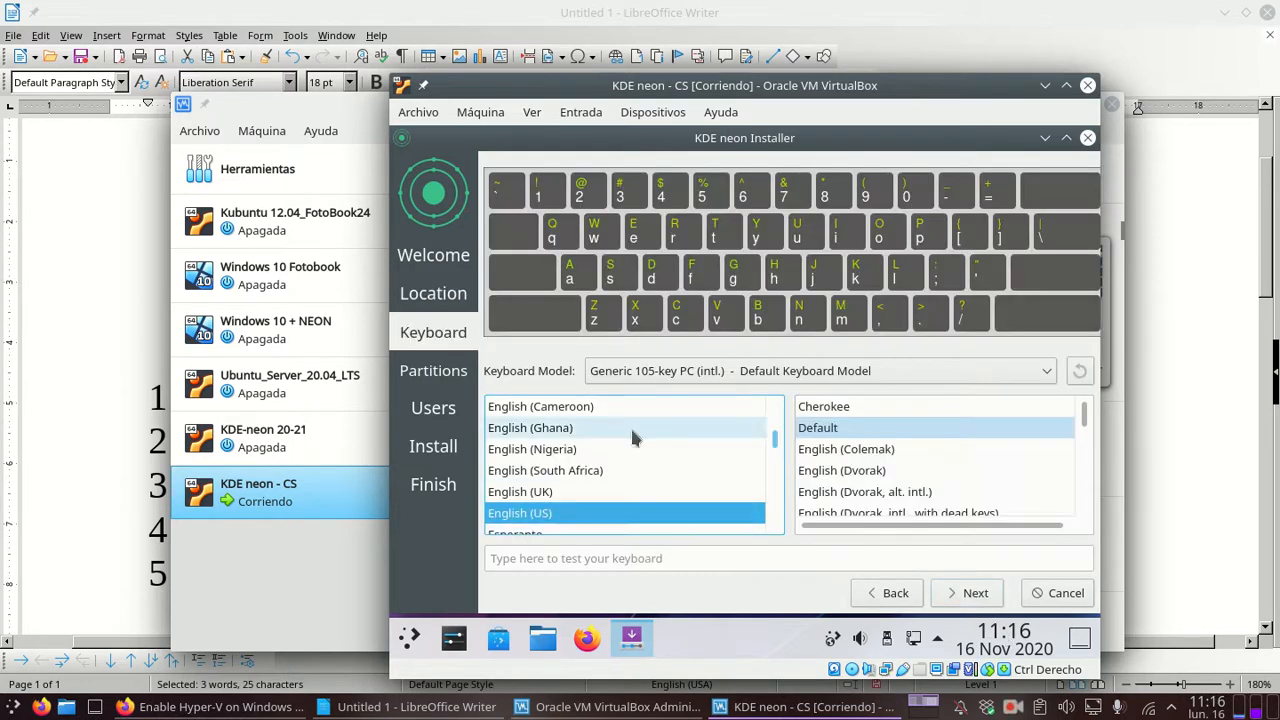
# Step: Pick the Spanish keyboard layout with its Default variant and move on to partitioning
pyautogui.press('s')
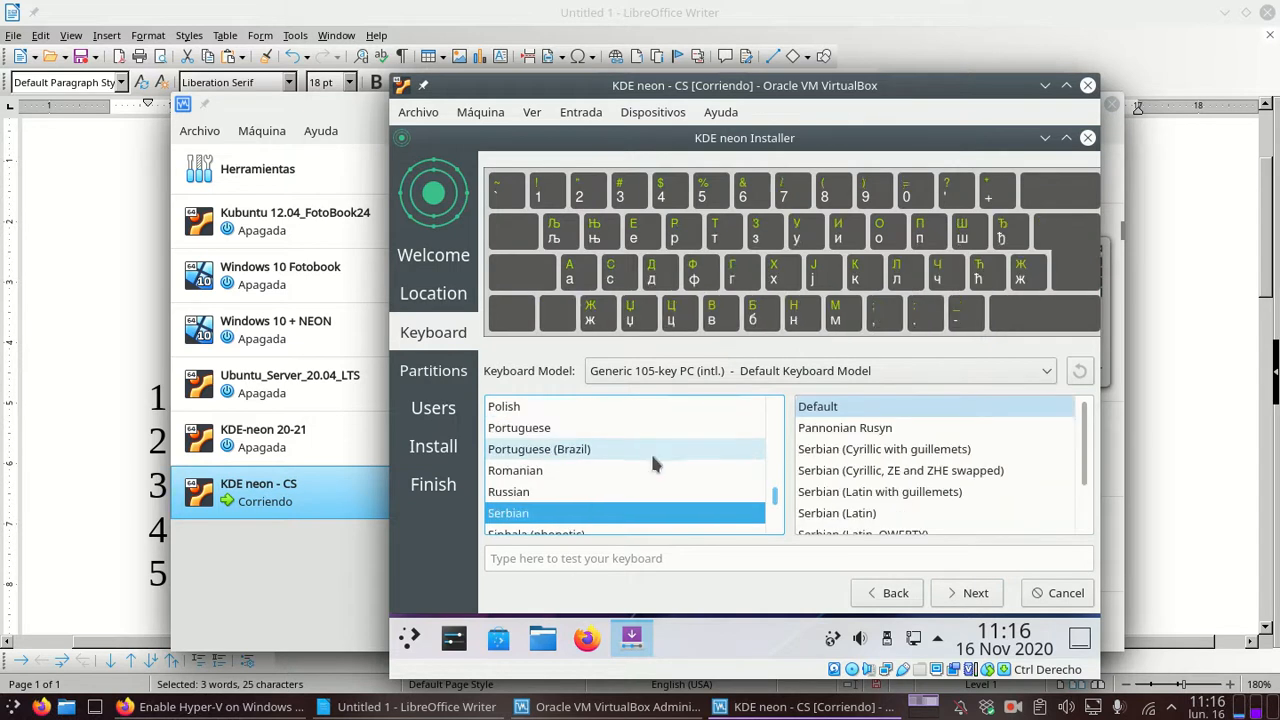
pyautogui.scroll(-1, 665, 490)
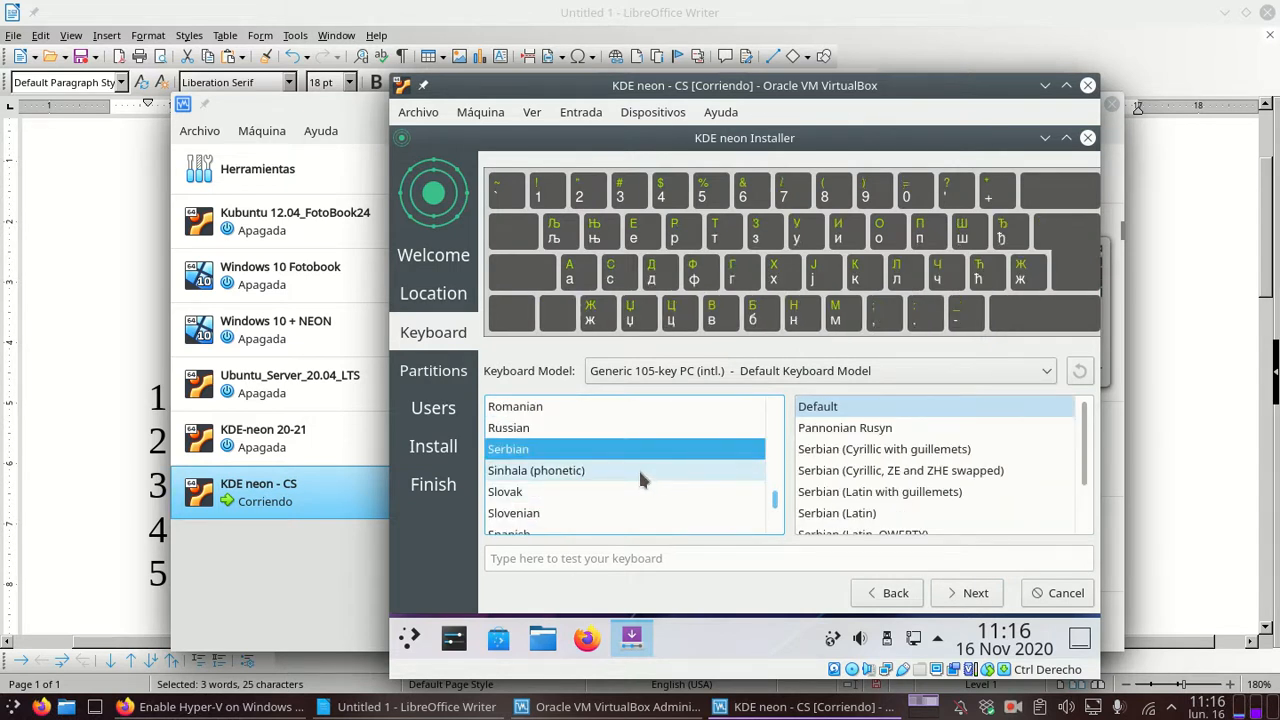
pyautogui.scroll(-1, 633, 470)
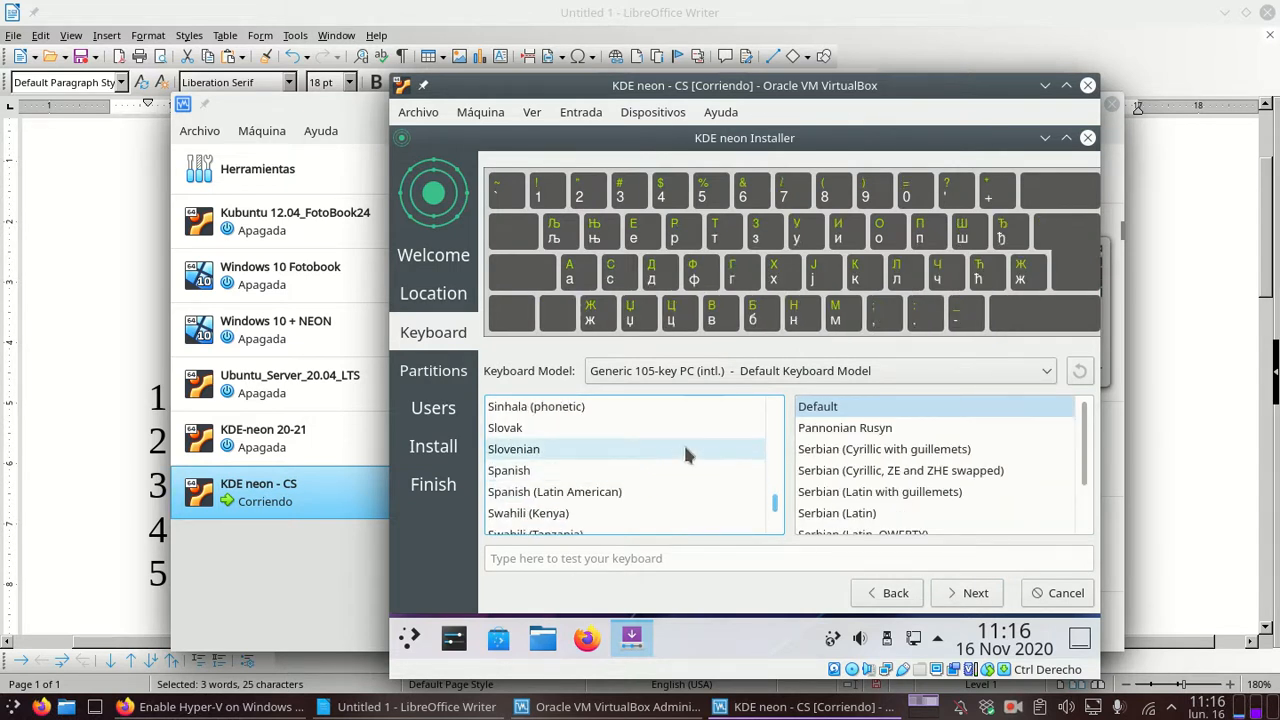
pyautogui.click(633, 474)
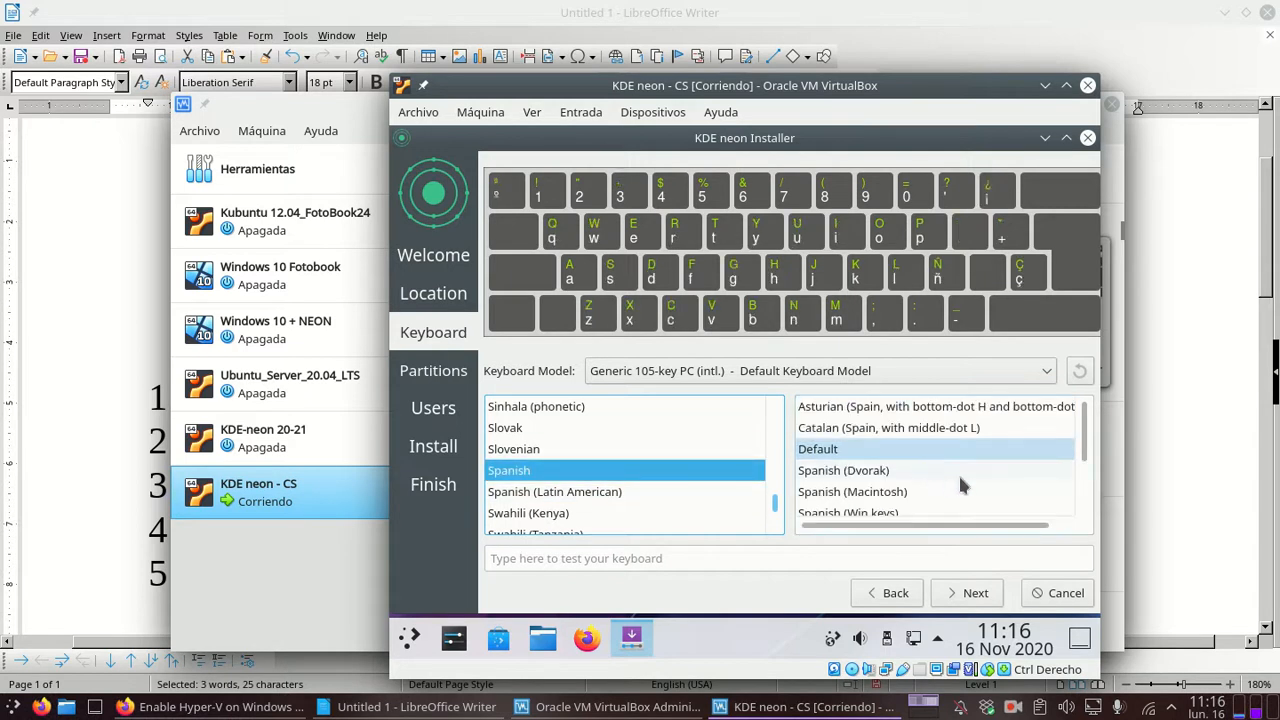
pyautogui.click(1087, 436)
pyautogui.scroll(-1, 1087, 436)
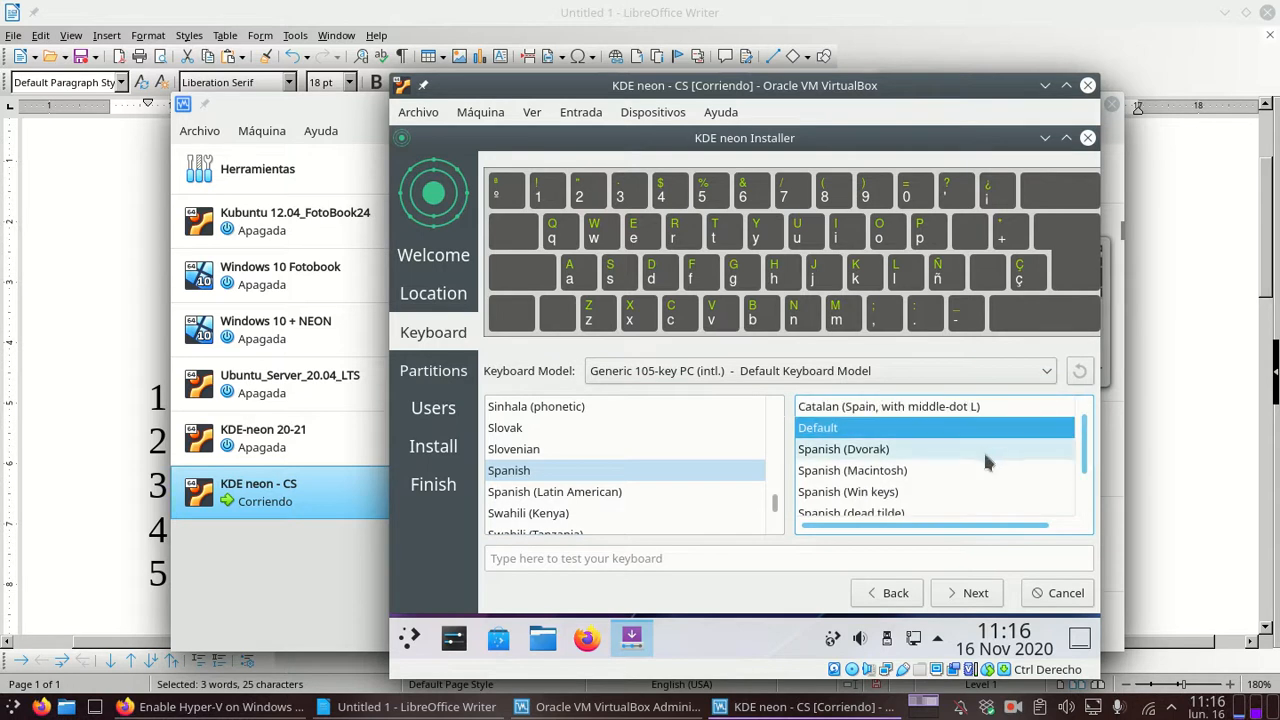
pyautogui.click(976, 594)
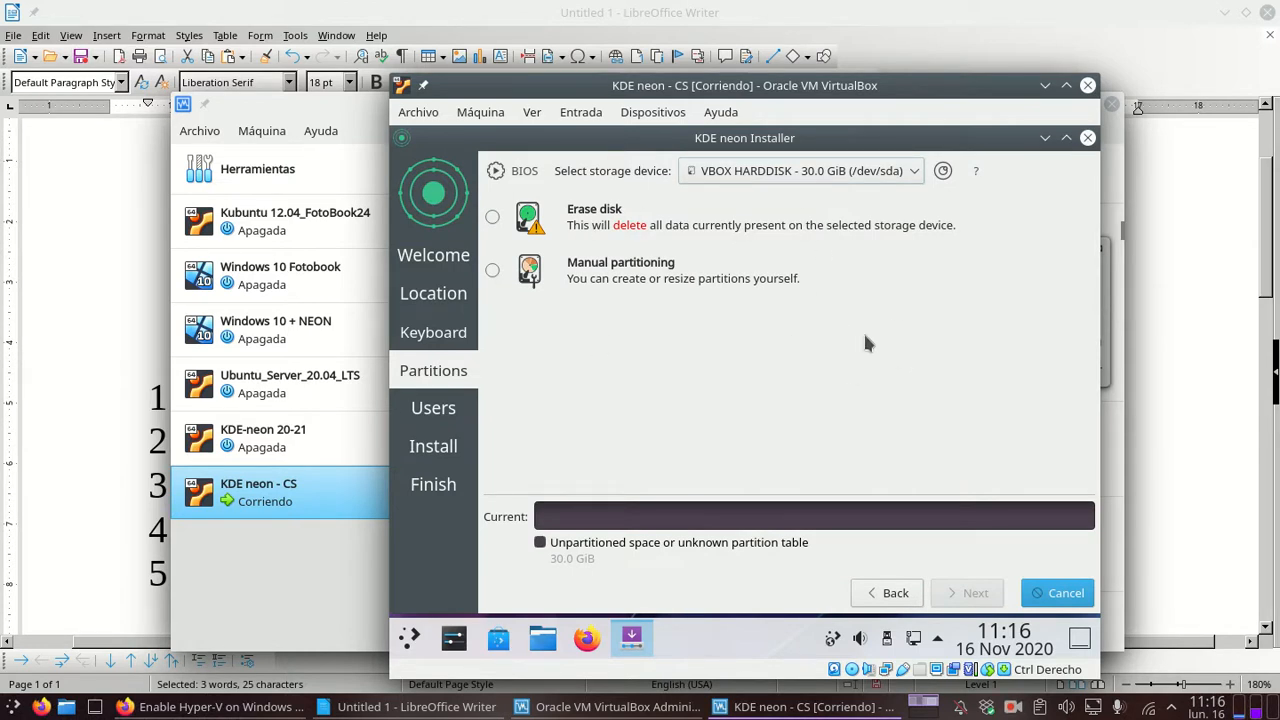
# Step: Close the VirtualBox Manager, shift the VM window left, and choose Erase disk for the 30 GiB drive
pyautogui.rightClick(337, 103)
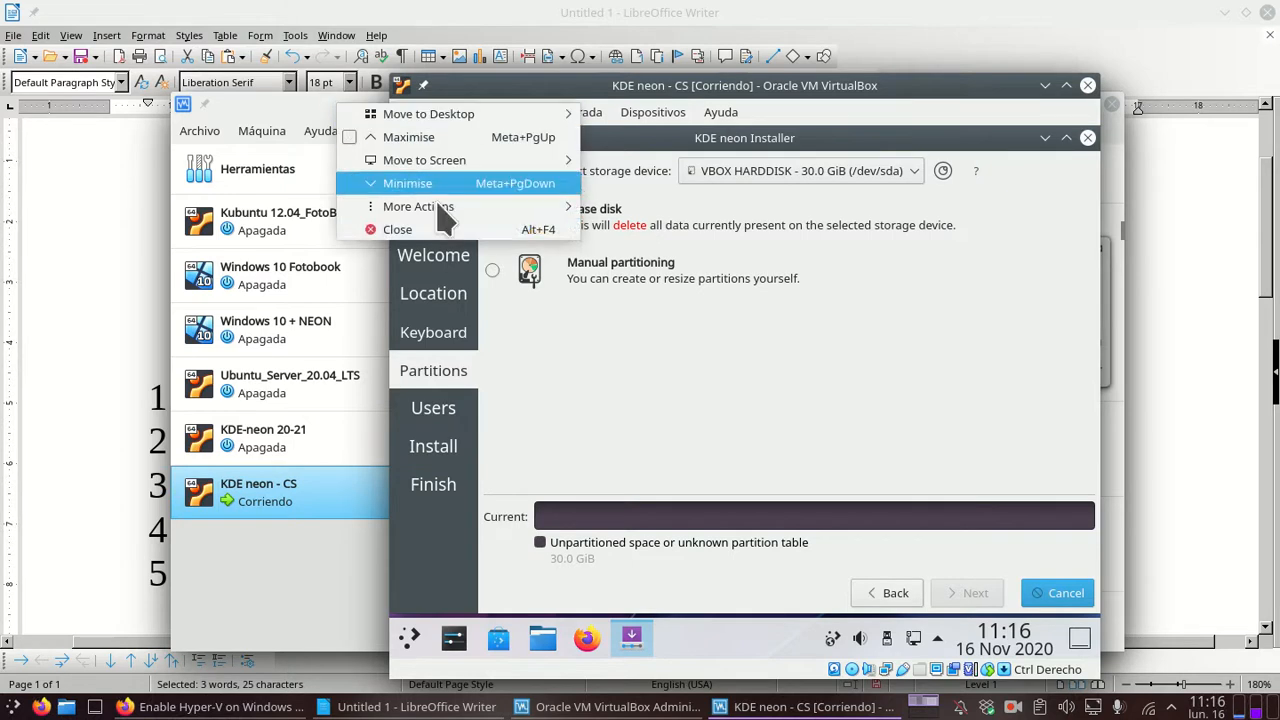
pyautogui.click(440, 232)
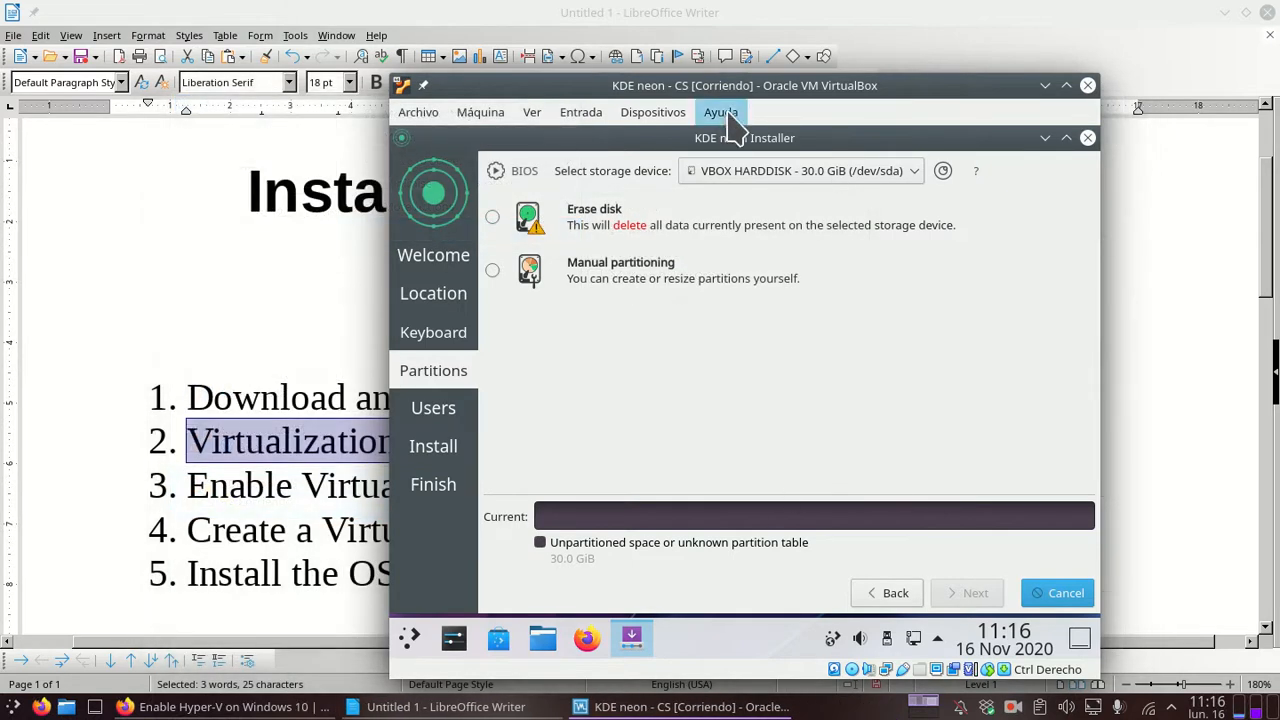
pyautogui.moveTo(709, 85); pyautogui.dragTo(600, 65)
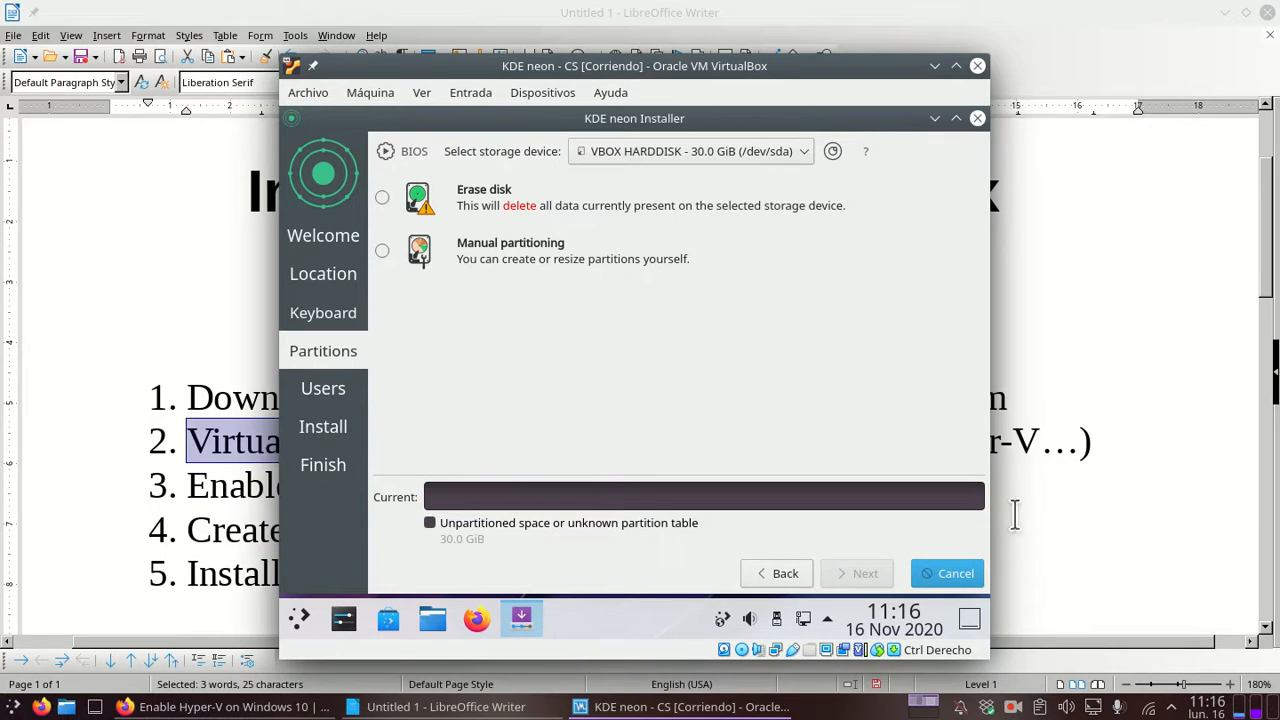
pyautogui.click(386, 201)
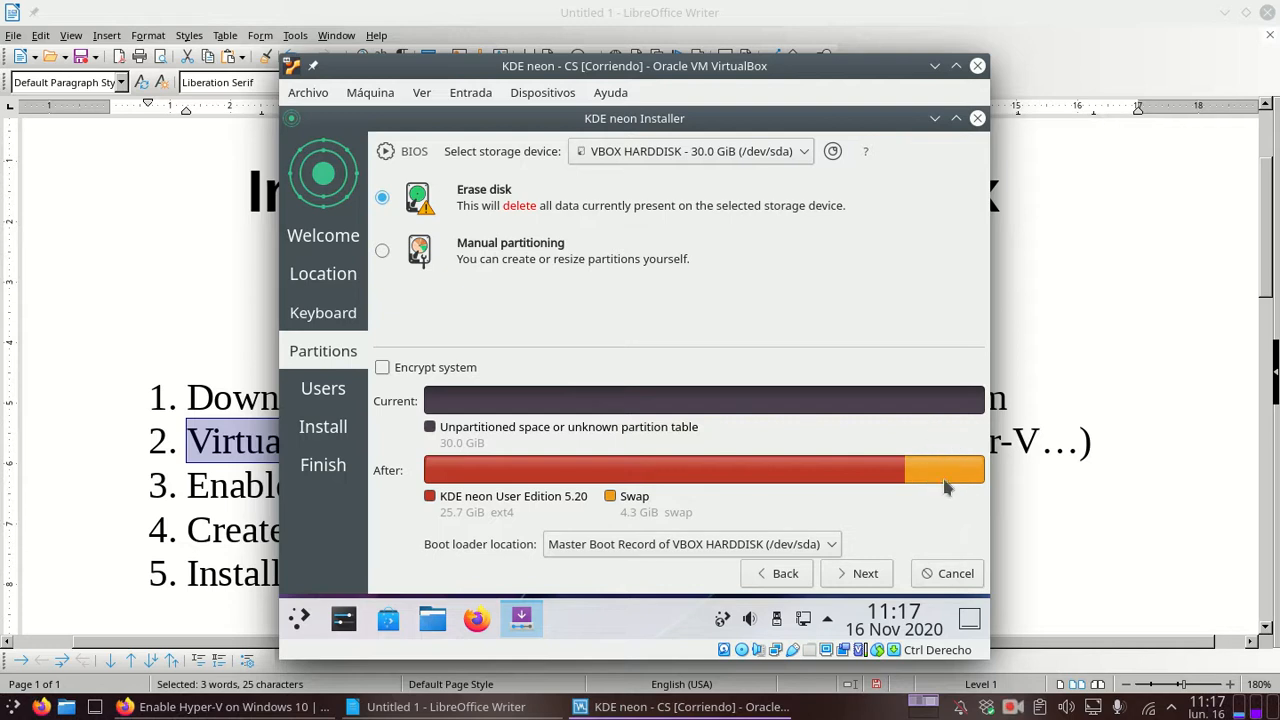
pyautogui.moveTo(931, 478)
# Step: On the Users page, enter 'alumne' as the account name and fill the login and computer name fields
pyautogui.click(862, 576)
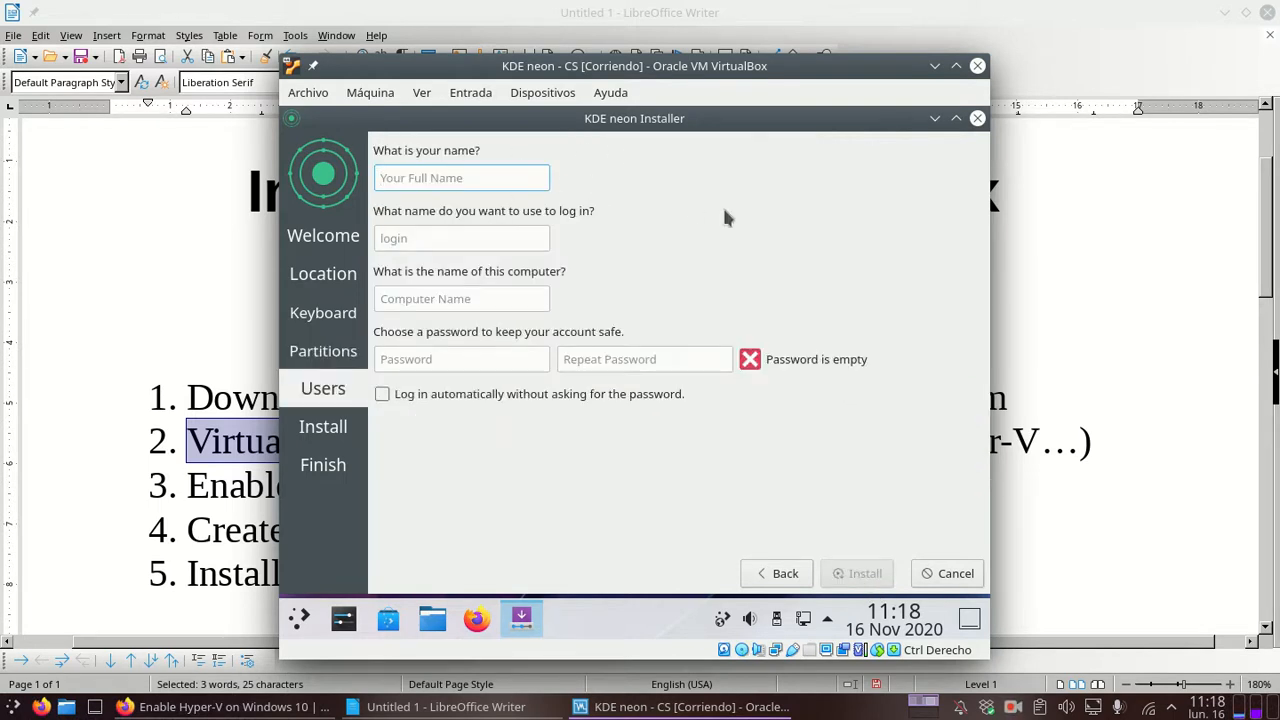
pyautogui.write('alumne')
pyautogui.press('Tab')
pyautogui.press('Tab')
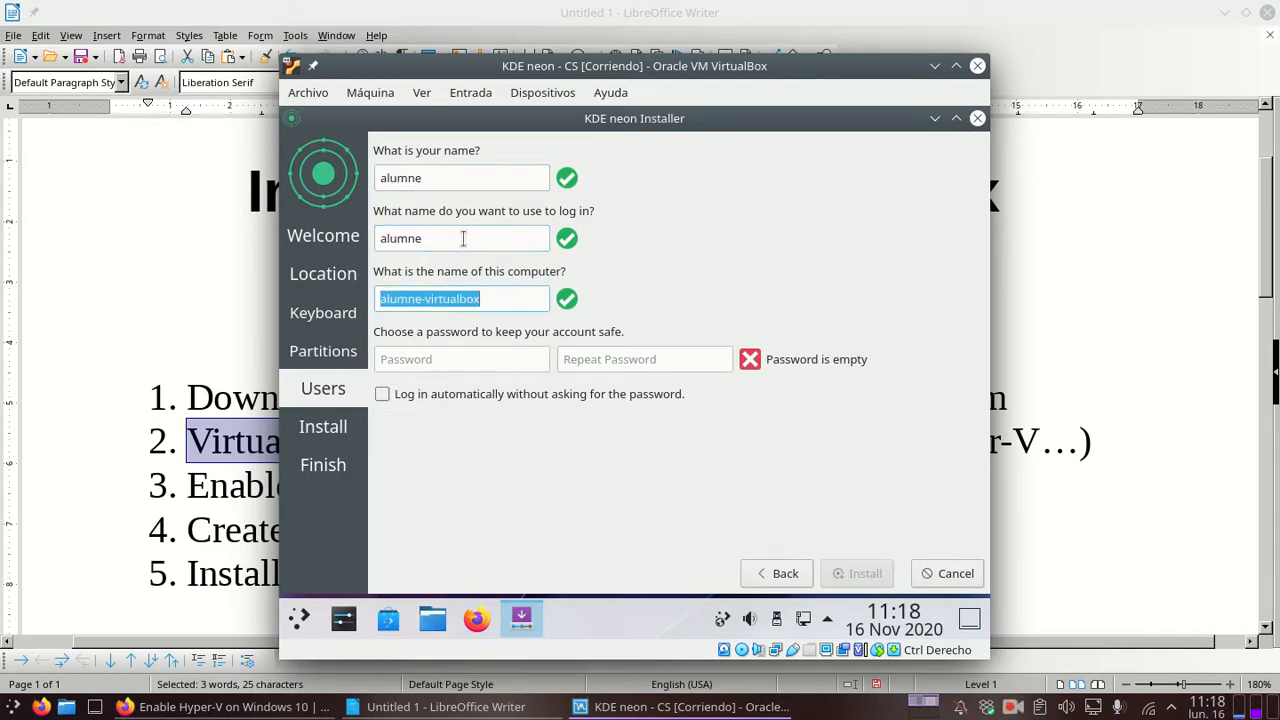
pyautogui.click(520, 237)
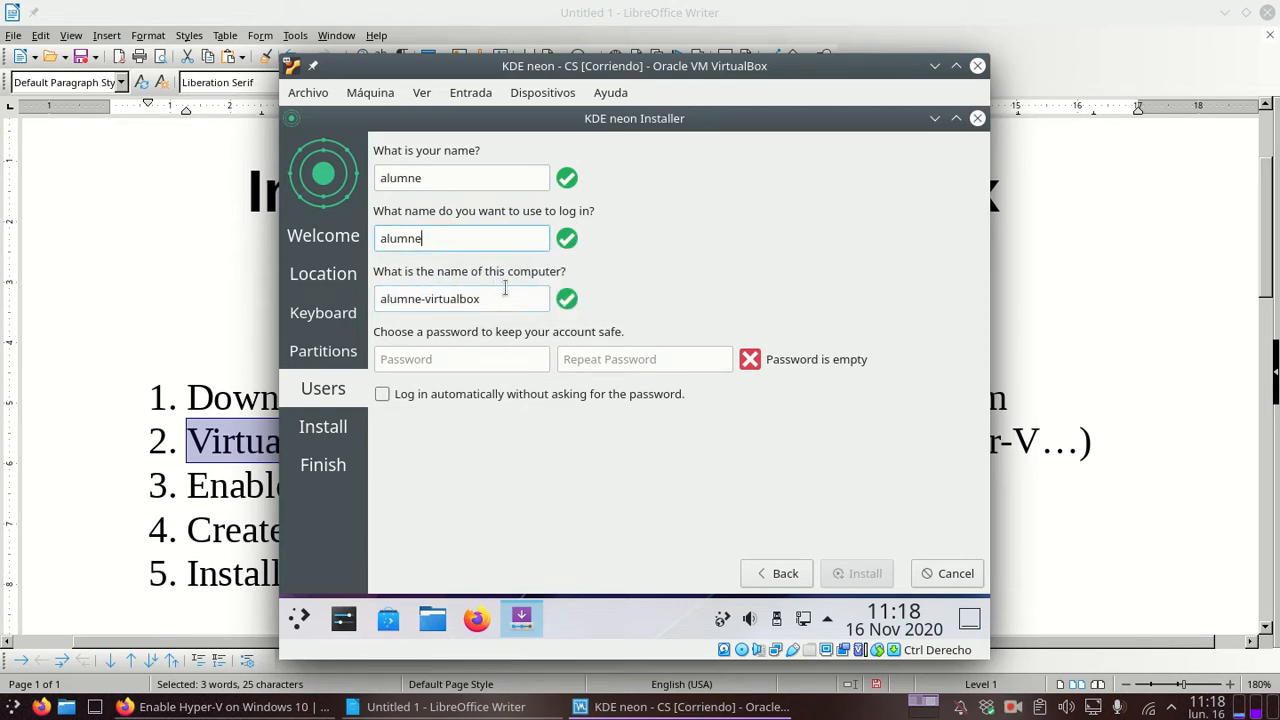
pyautogui.click(522, 298)
pyautogui.click(515, 359)
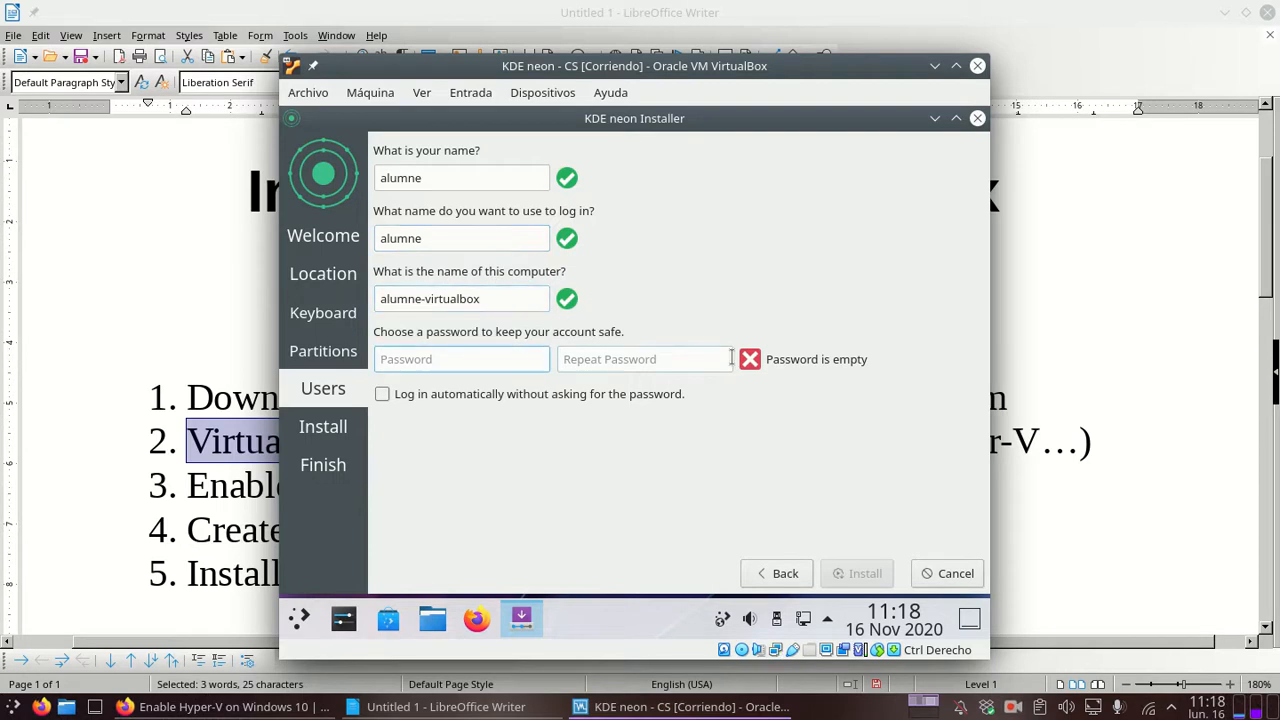
# Step: Enter and confirm the account password, enable automatic login, and start installing KDE neon
pyautogui.press('Tab')
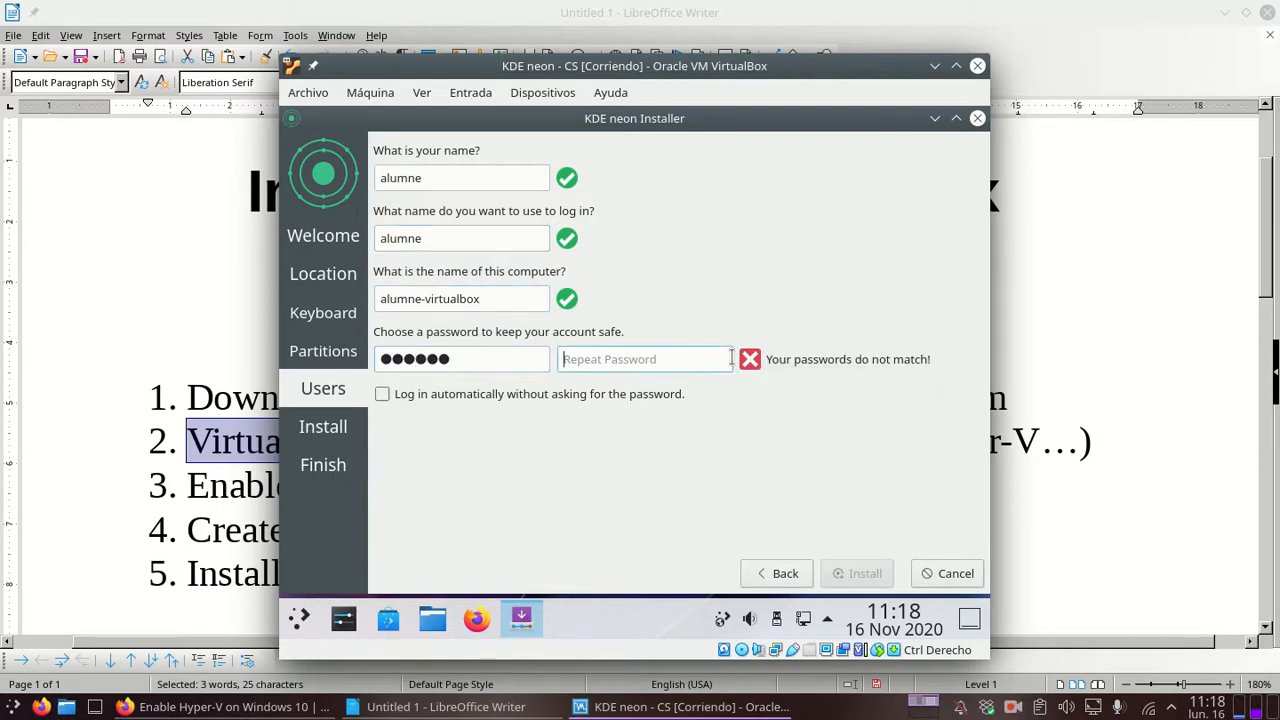
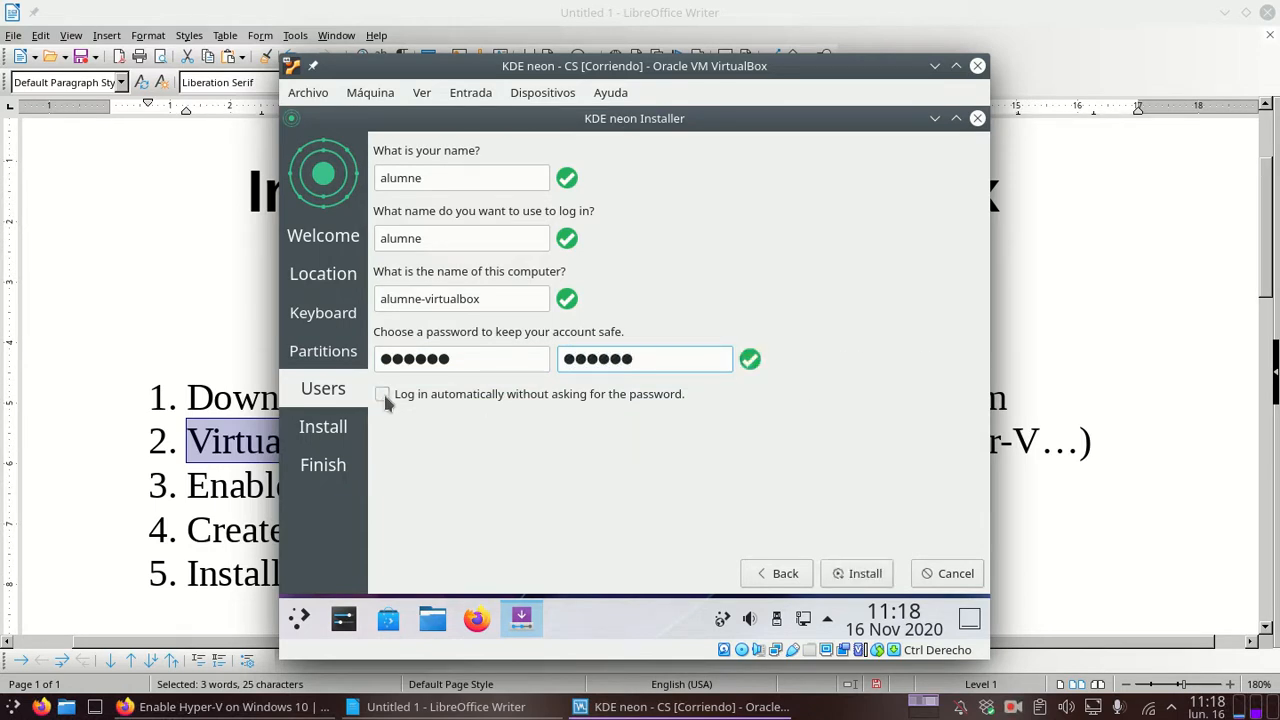
pyautogui.click(388, 398)
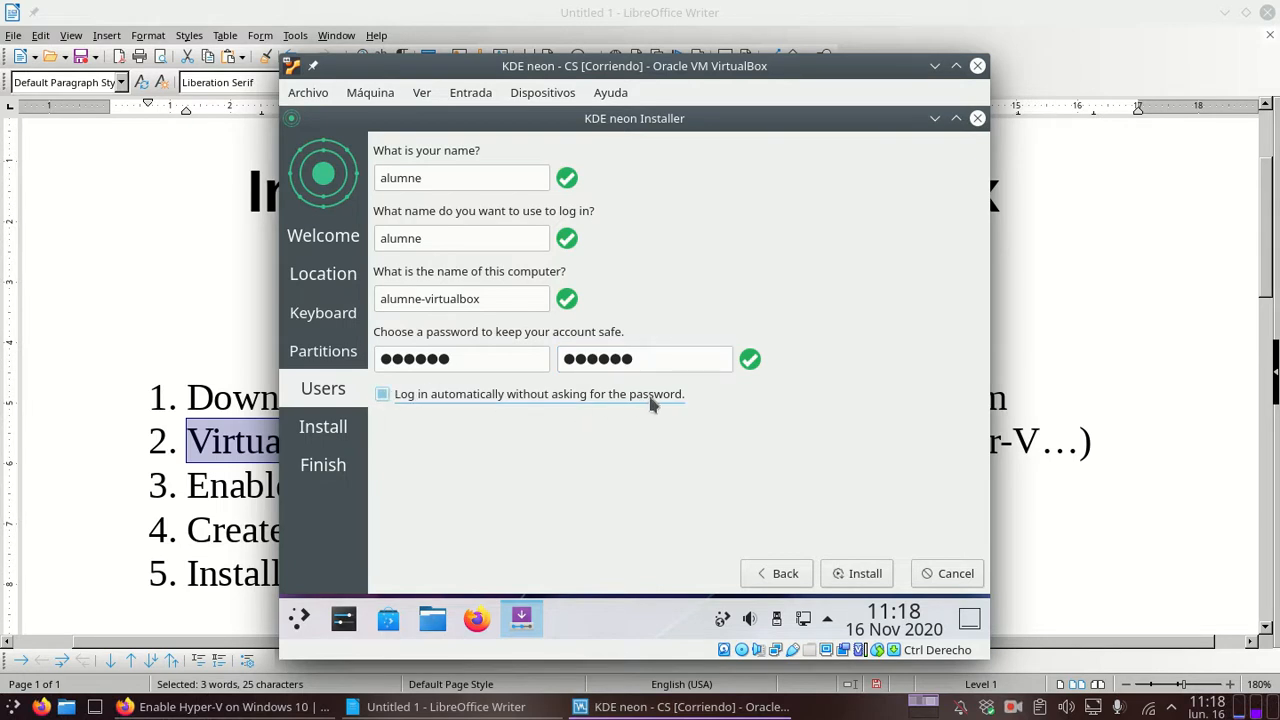
pyautogui.click(857, 573)
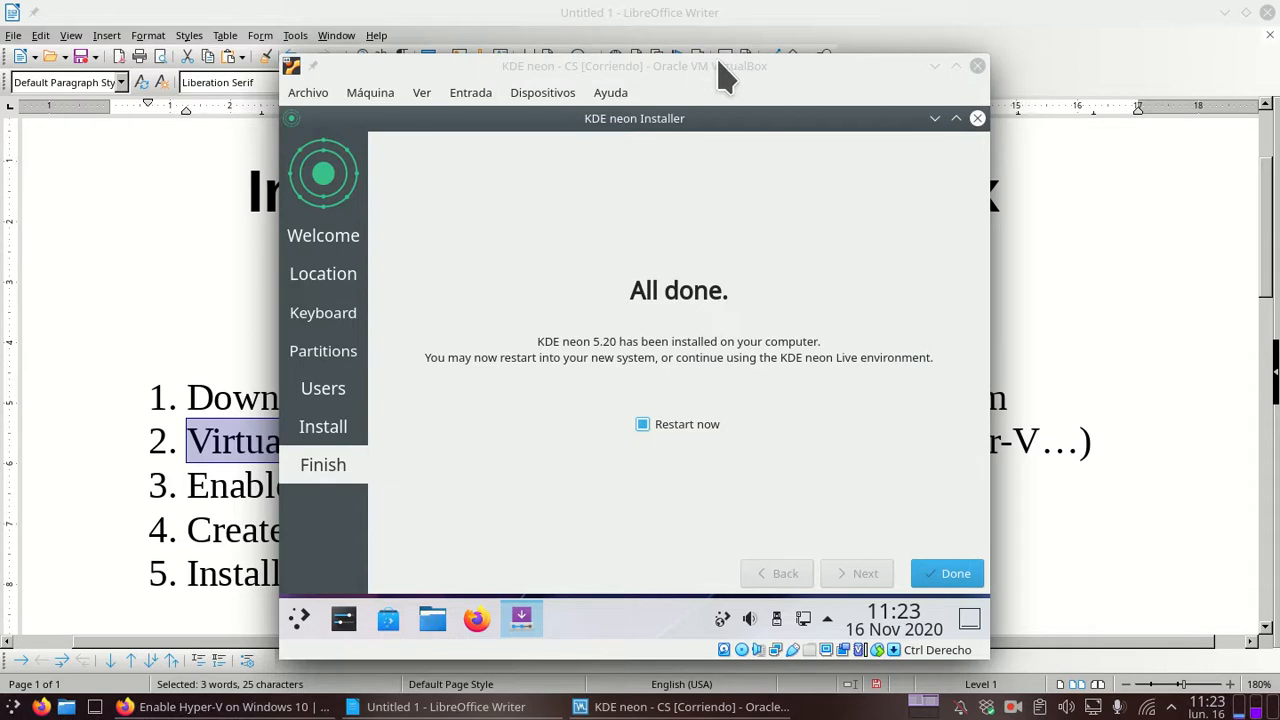
# Step: Bring the VM window into focus and keep 'Restart now' ticked on the installer's Finish page
pyautogui.click(718, 63)
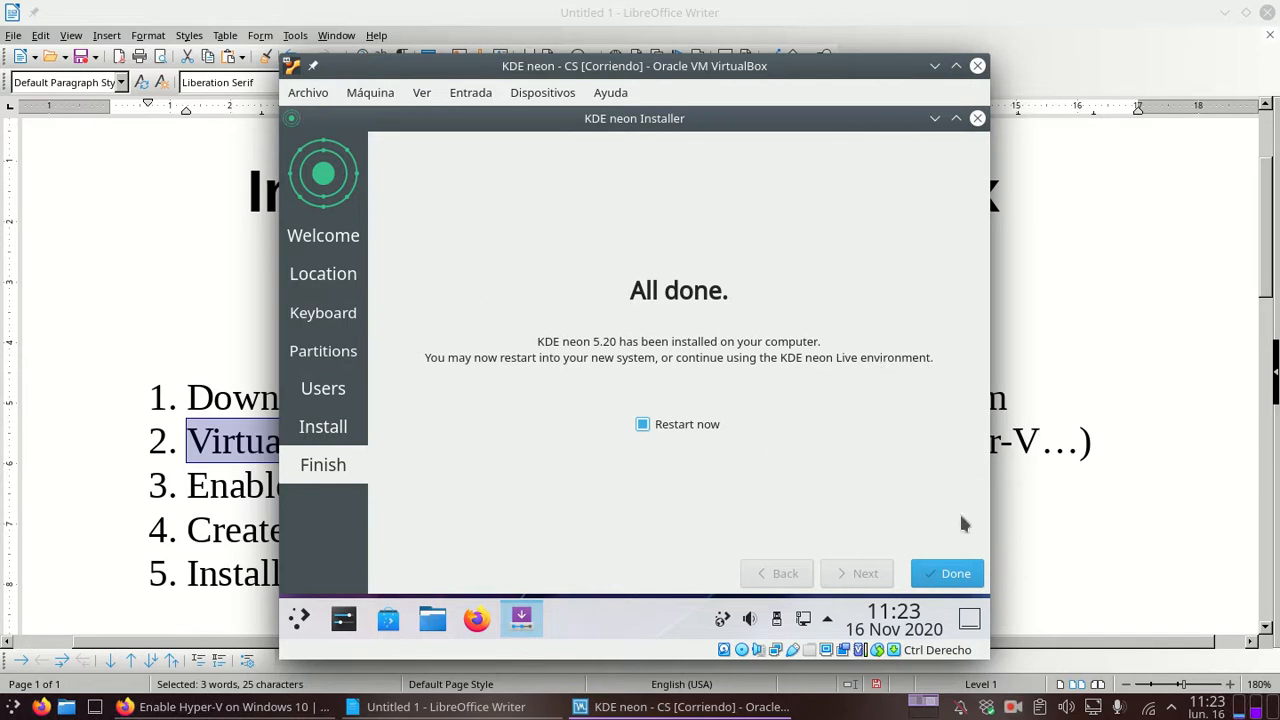
pyautogui.click(678, 430)
pyautogui.click(680, 431)
# Step: Close the finished installer and press Enter at the remove-medium prompt to reboot into KDE neon
pyautogui.click(966, 578)
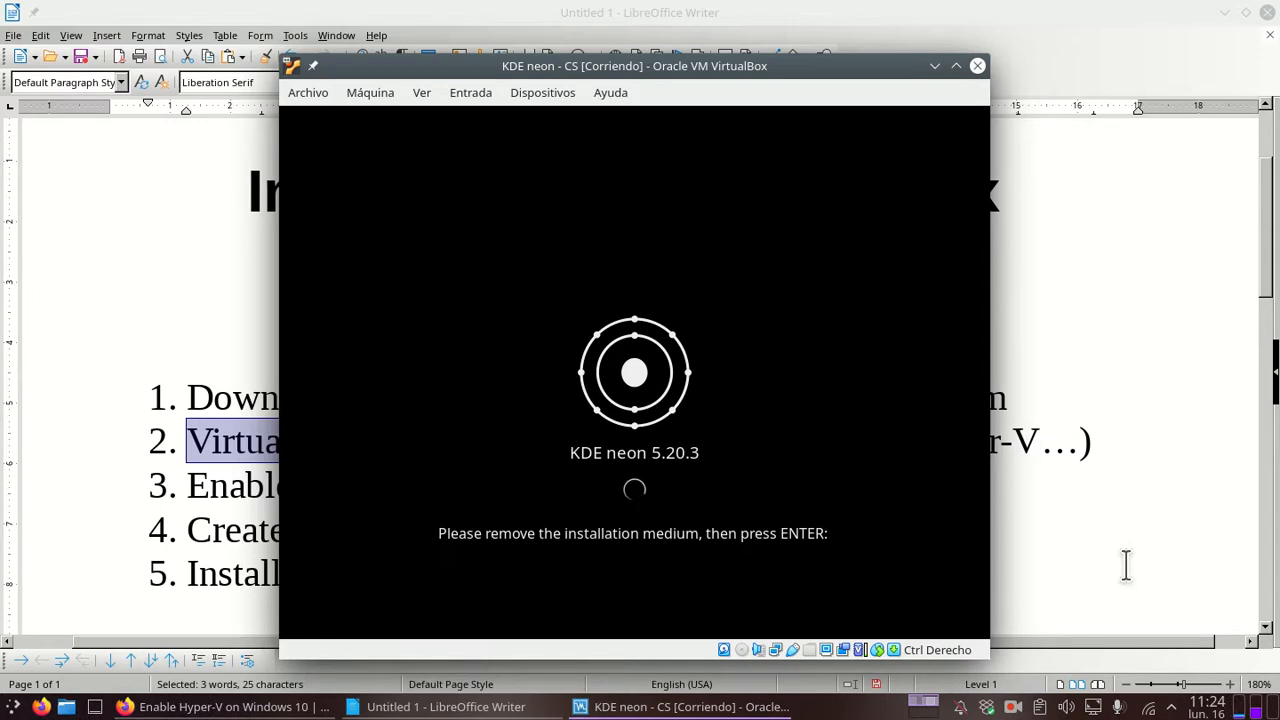
pyautogui.press('Return')
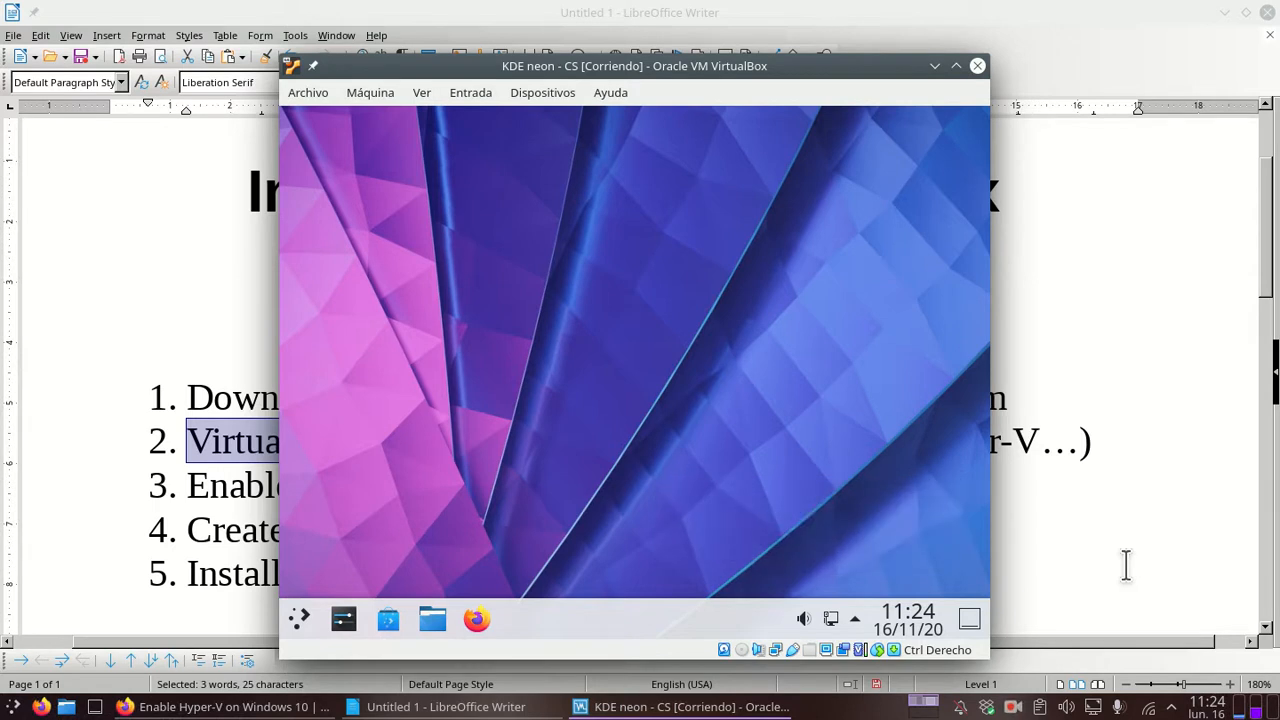
# Step: Switch the KDE neon guest to full screen with Host+F and confirm with Cambiar
pyautogui.press('Control_R+f')
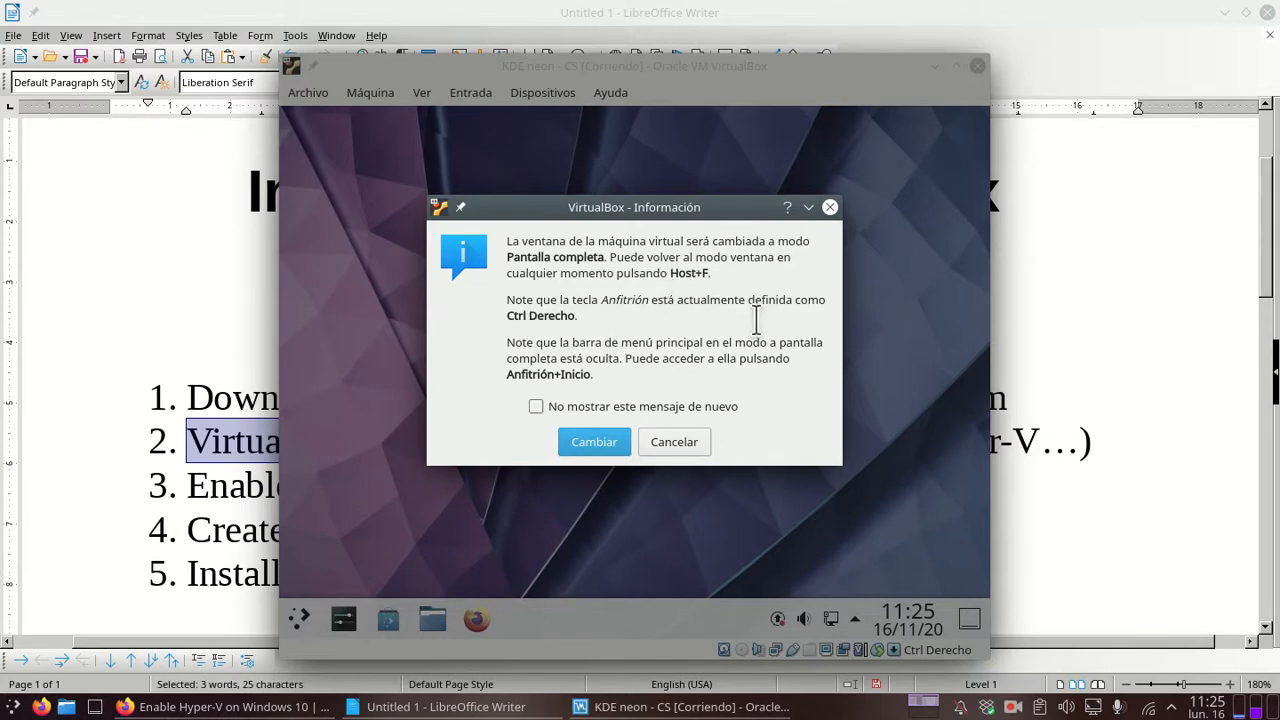
pyautogui.click(597, 440)
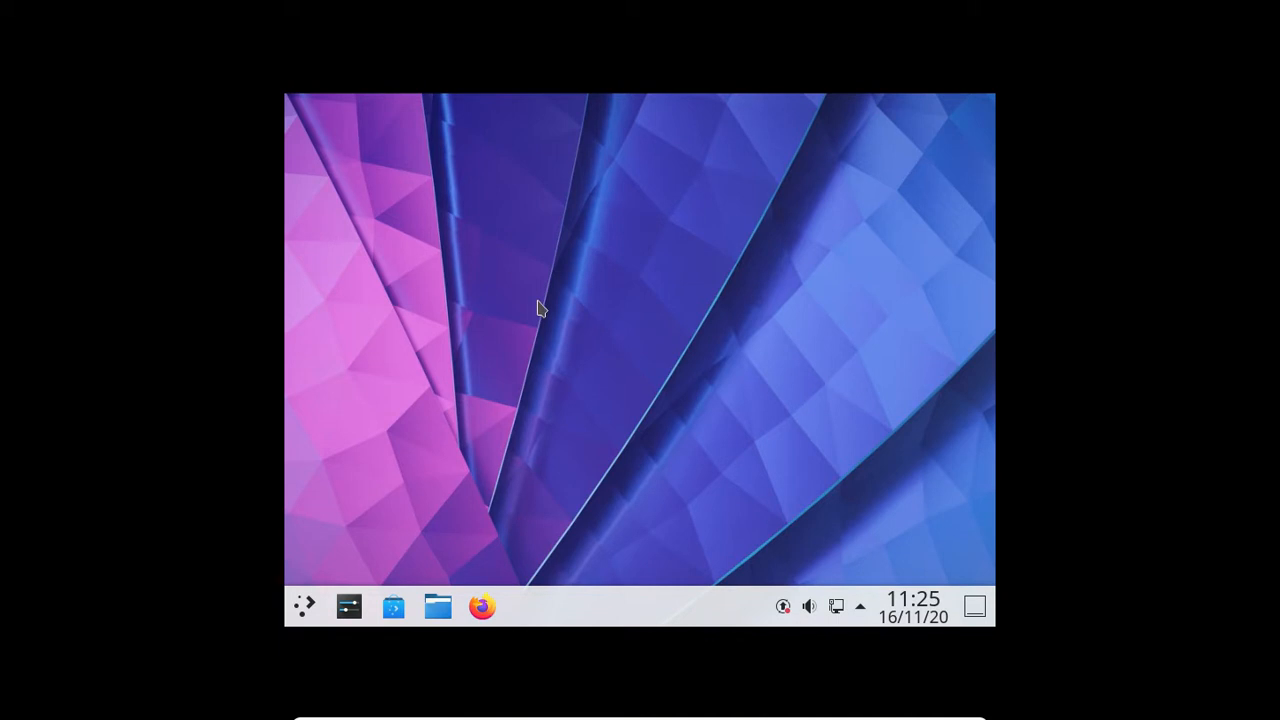
# Step: Leave full screen and insert the Guest Additions CD image from the Dispositivos menu
pyautogui.press('Control_R+f')
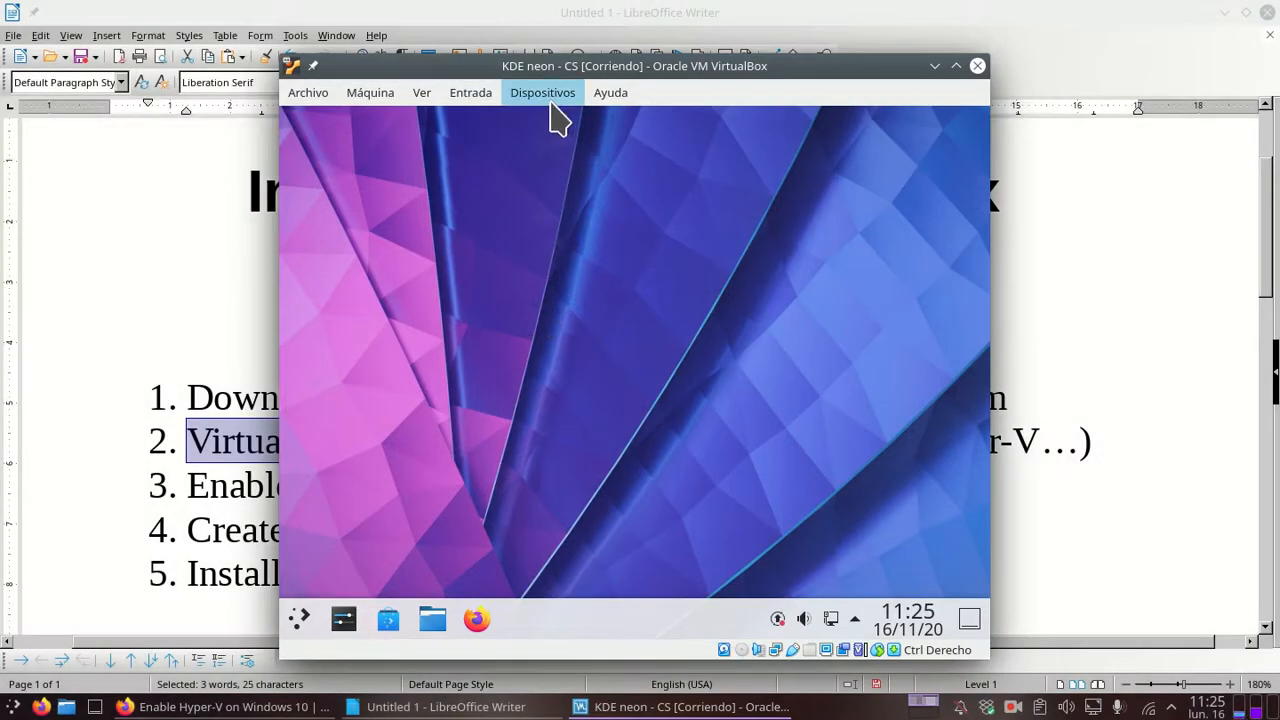
pyautogui.click(545, 93)
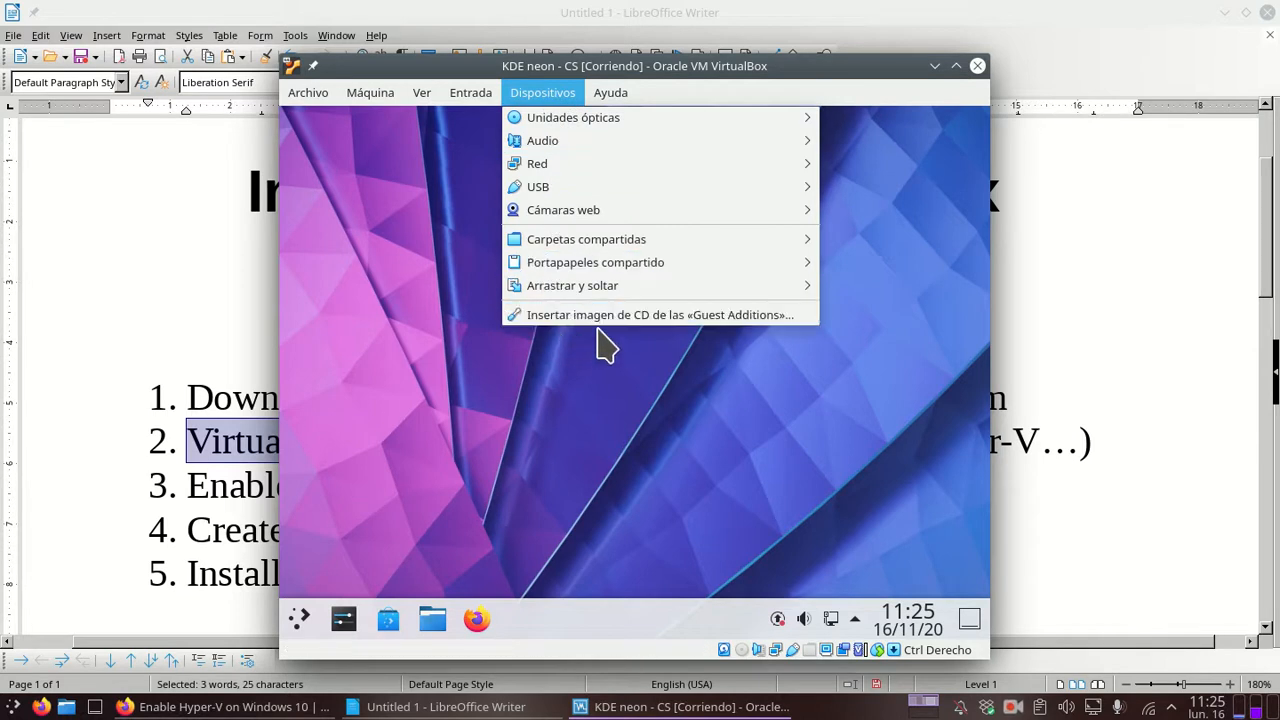
pyautogui.click(679, 320)
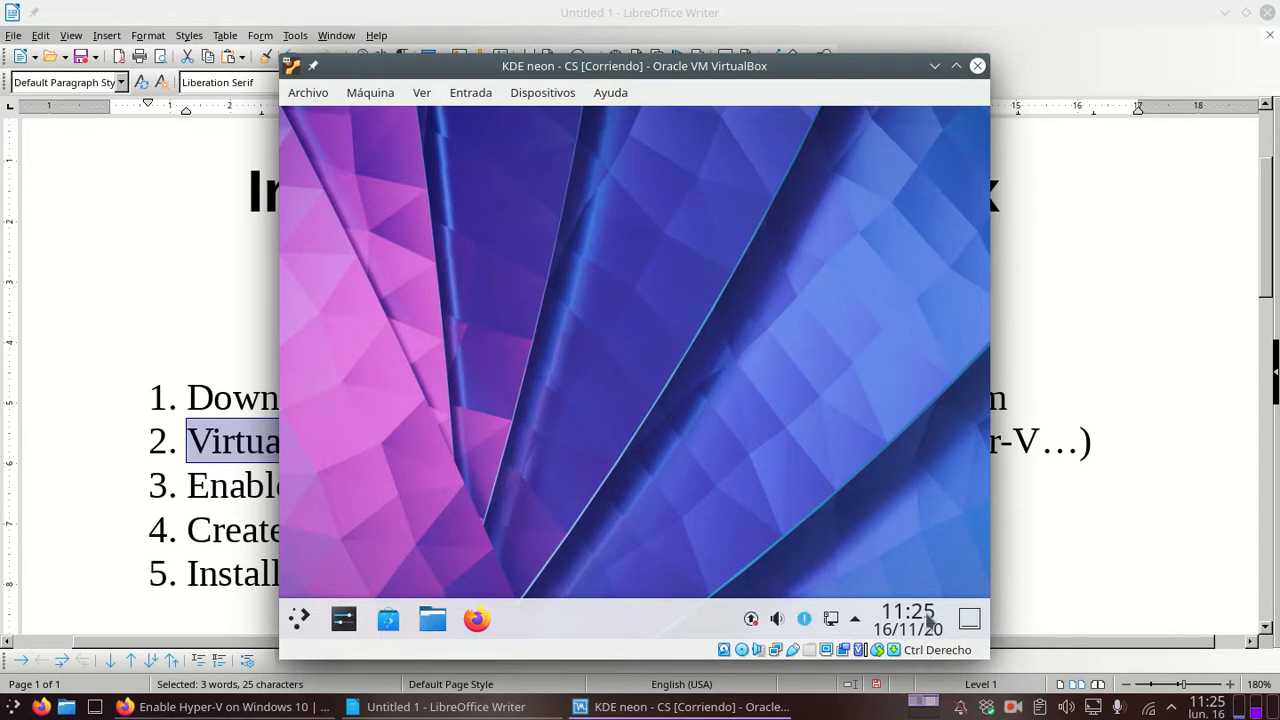
# Step: Mount the VBox_GAs_6.1.10 disc and open it in the file manager, returning to full screen
pyautogui.moveTo(661, 325)
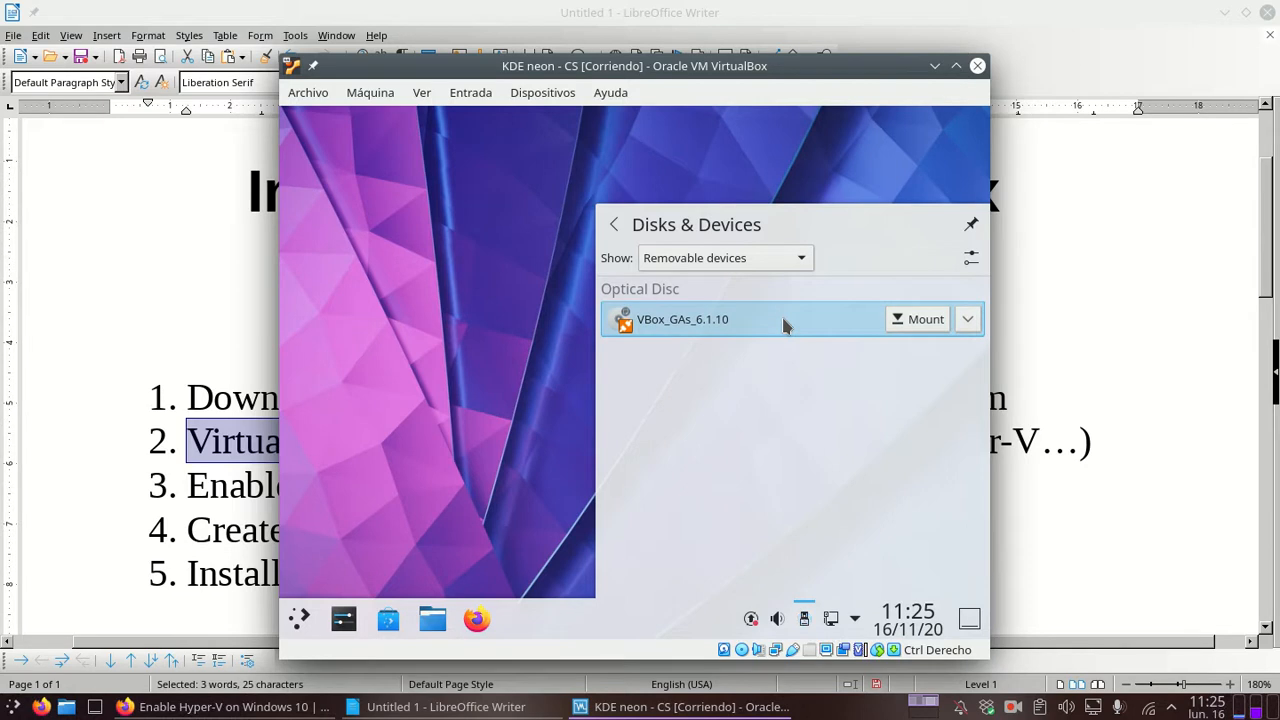
pyautogui.click(920, 320)
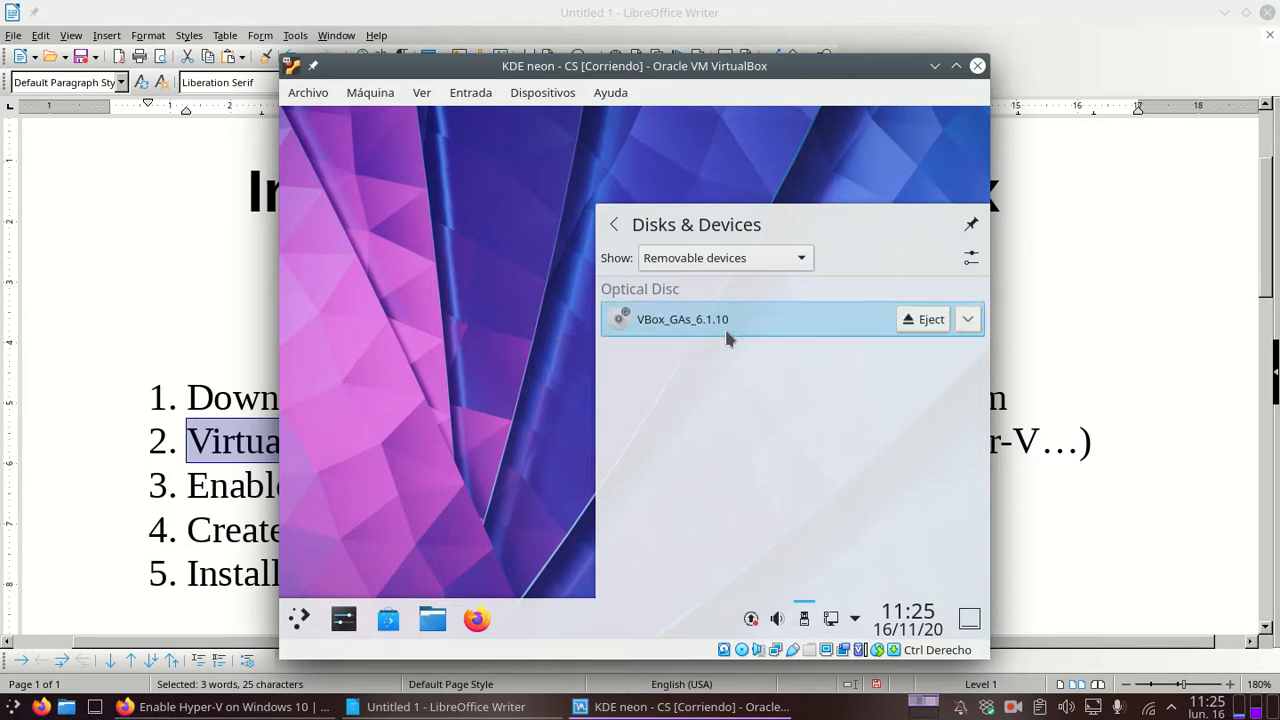
pyautogui.click(967, 319)
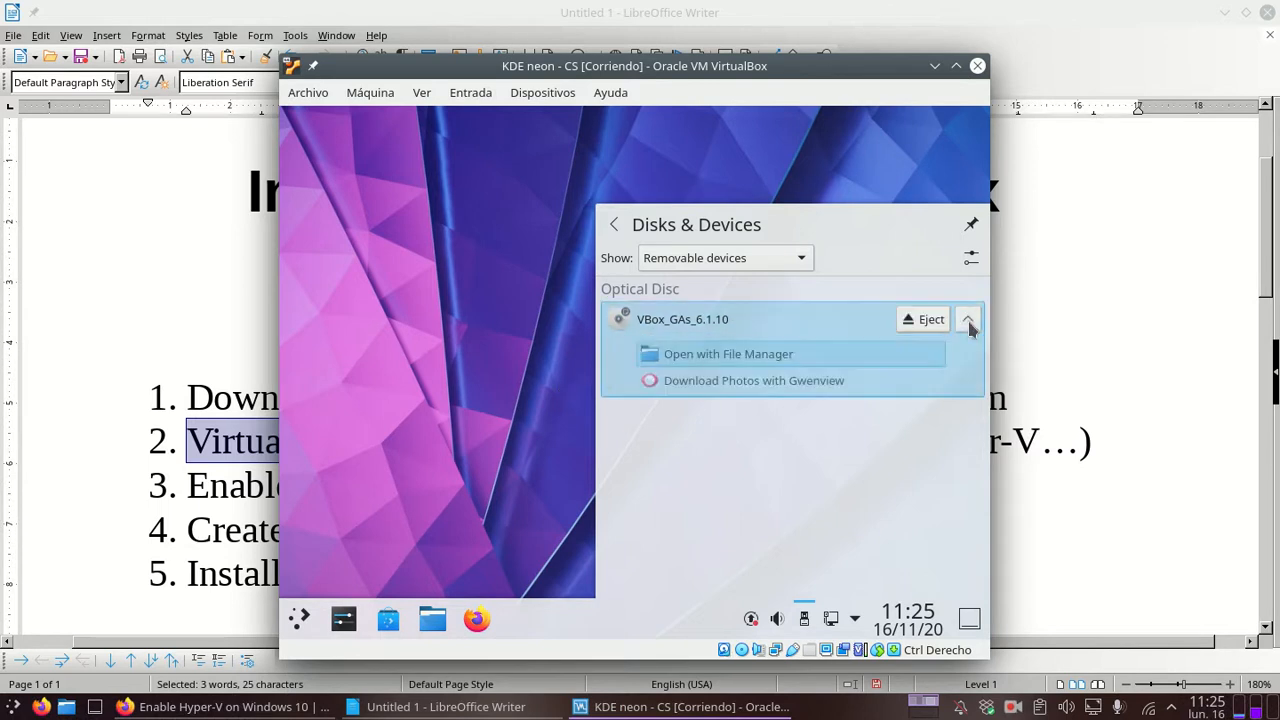
pyautogui.click(748, 362)
pyautogui.hotkey('ctrl', 'f')
# Step: Maximise Dolphin, show the editable path, and select VBox_GAs_6.1.10 under Removable Devices
pyautogui.press('Return')
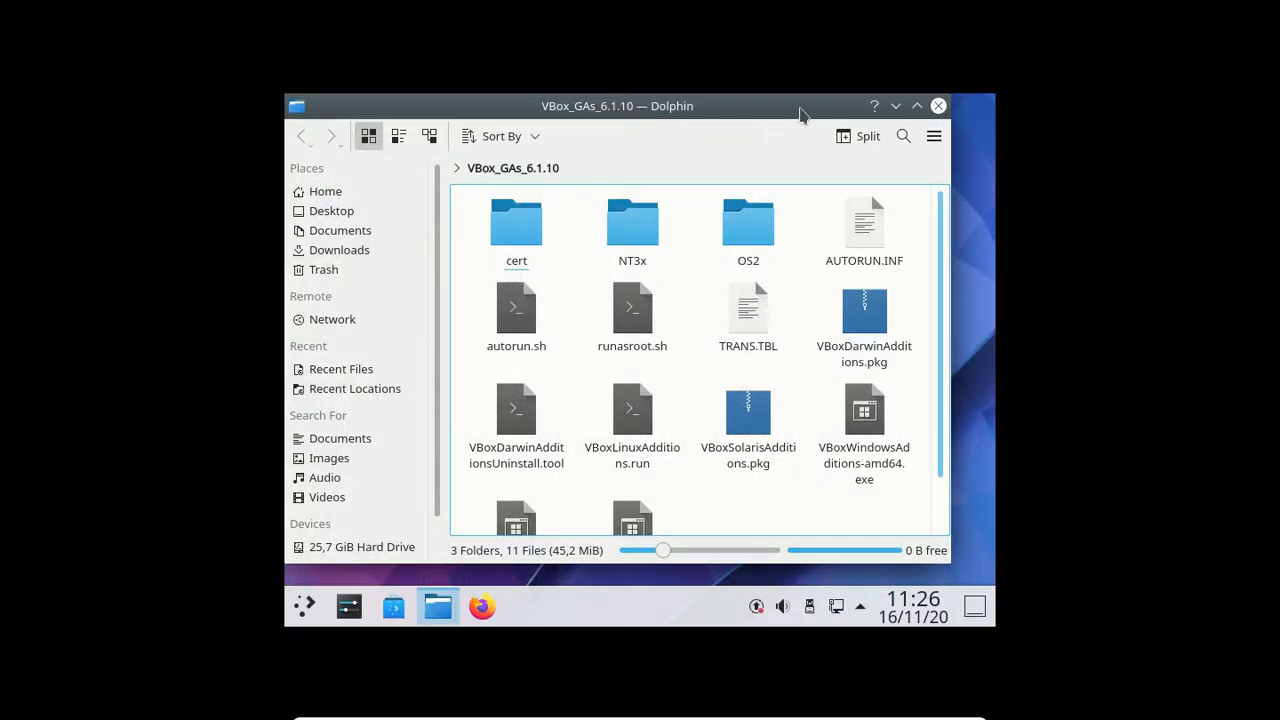
pyautogui.click(914, 106)
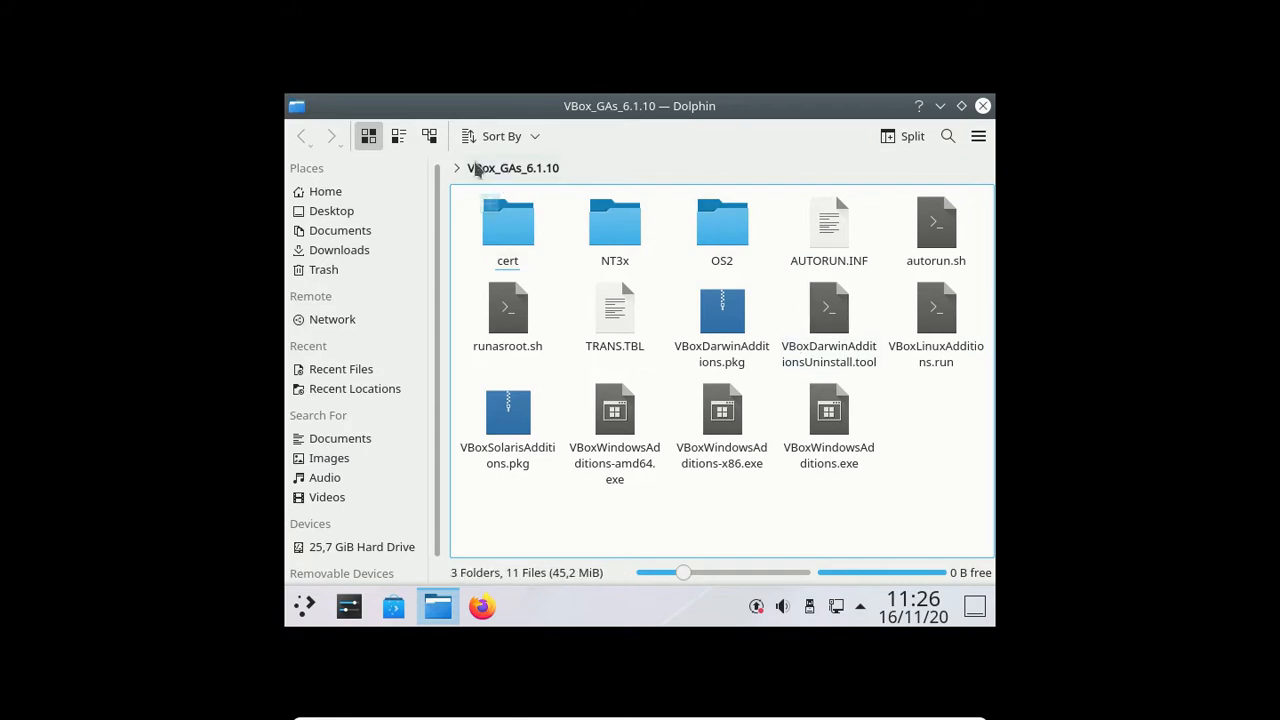
pyautogui.click(606, 171)
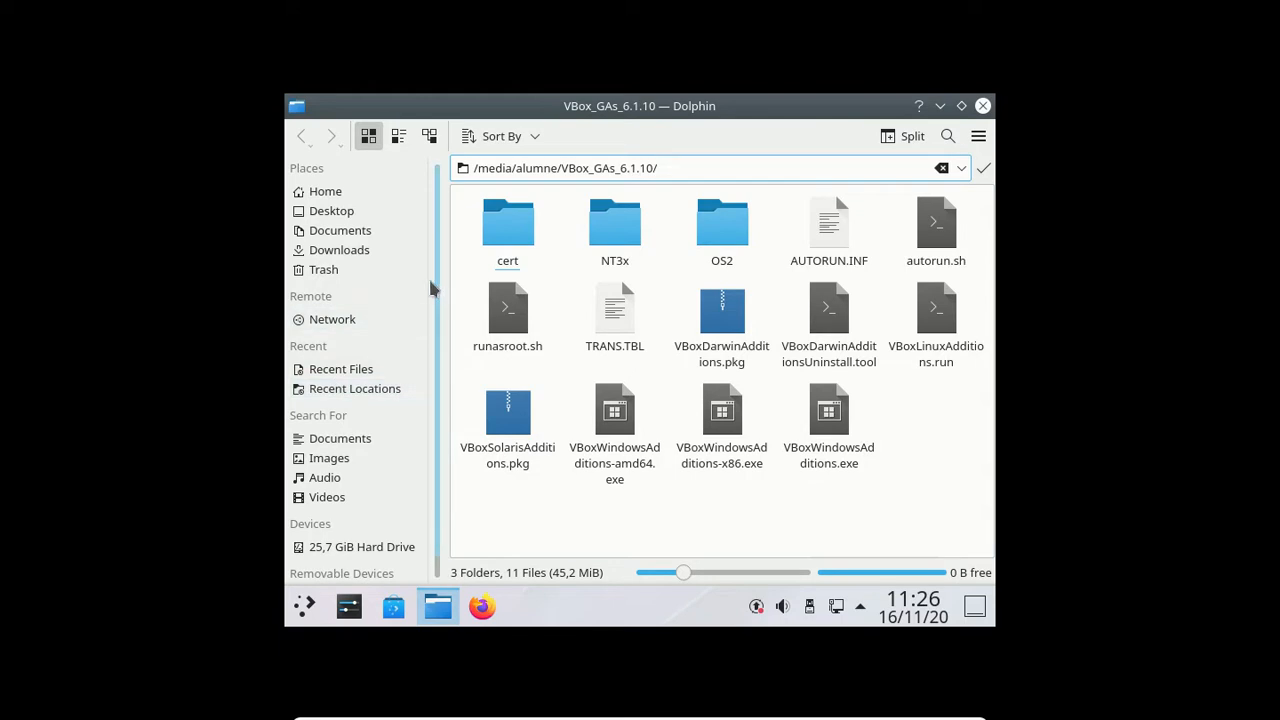
pyautogui.moveTo(440, 280); pyautogui.dragTo(434, 434)
pyautogui.click(330, 575)
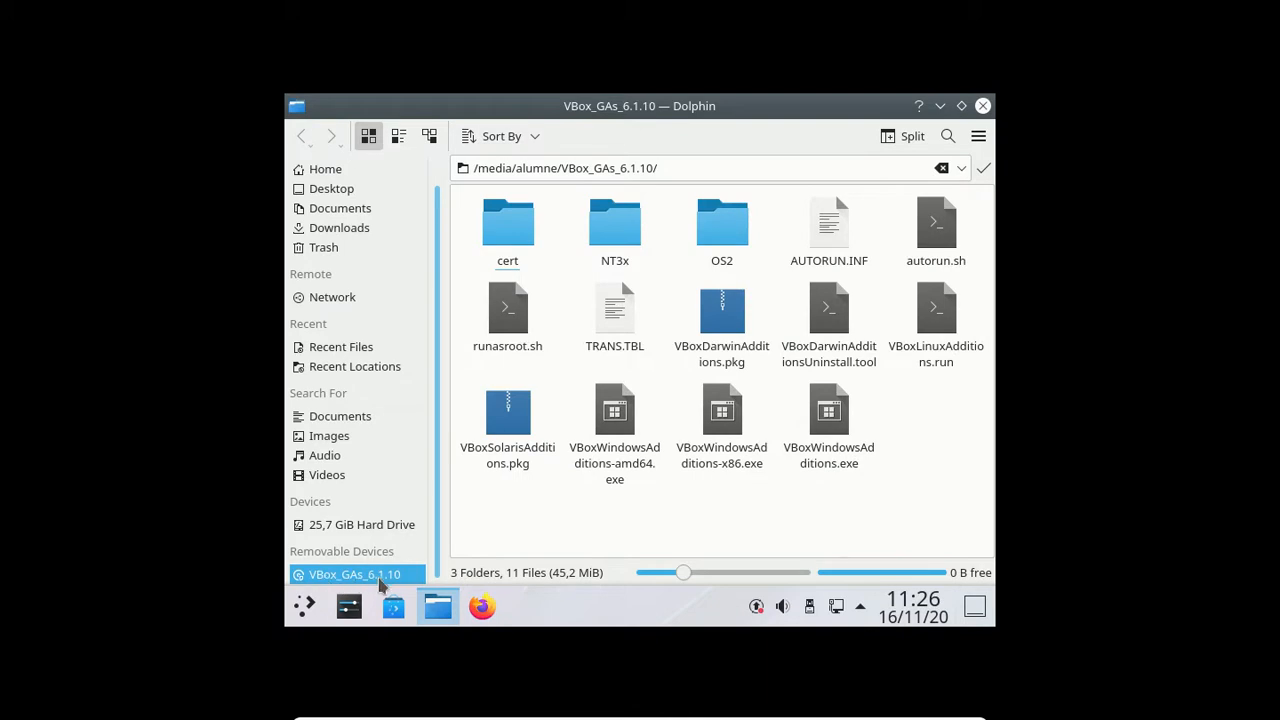
pyautogui.click(915, 491)
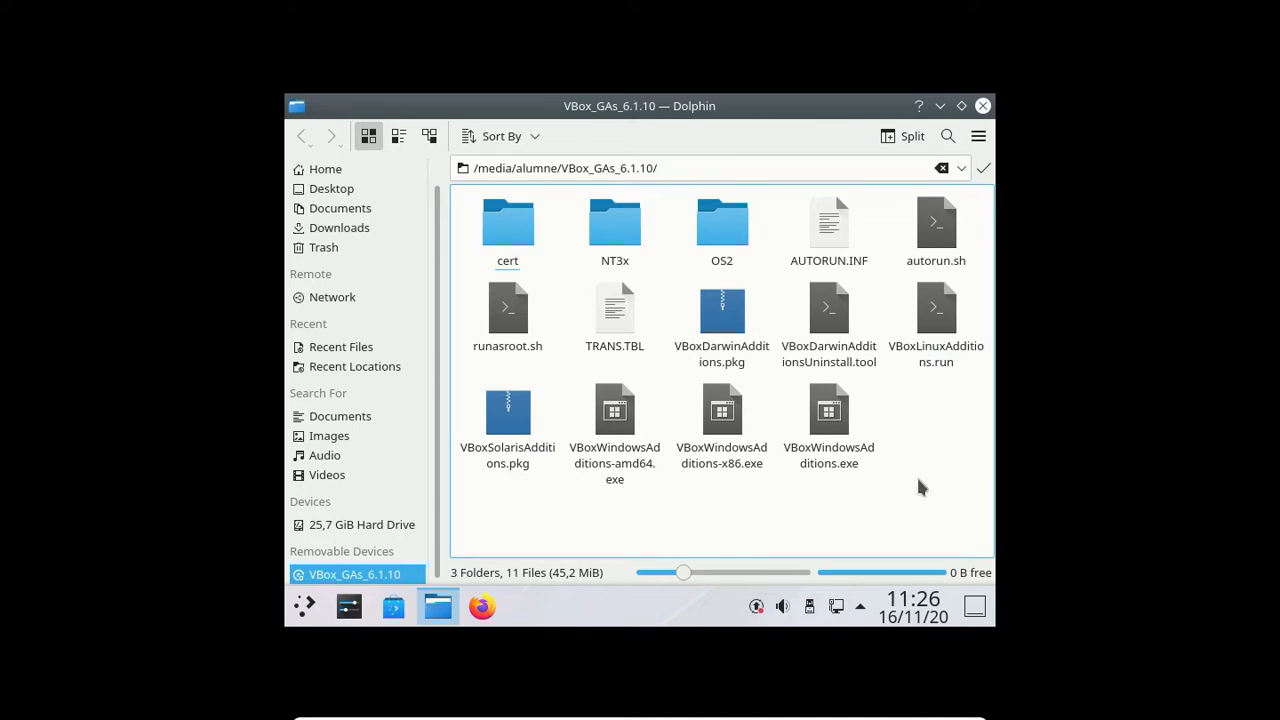
# Step: Open Dolphin's F4 terminal, list the disc with ls, and select the VBoxLinuxAdditions.run name
pyautogui.press('F4')
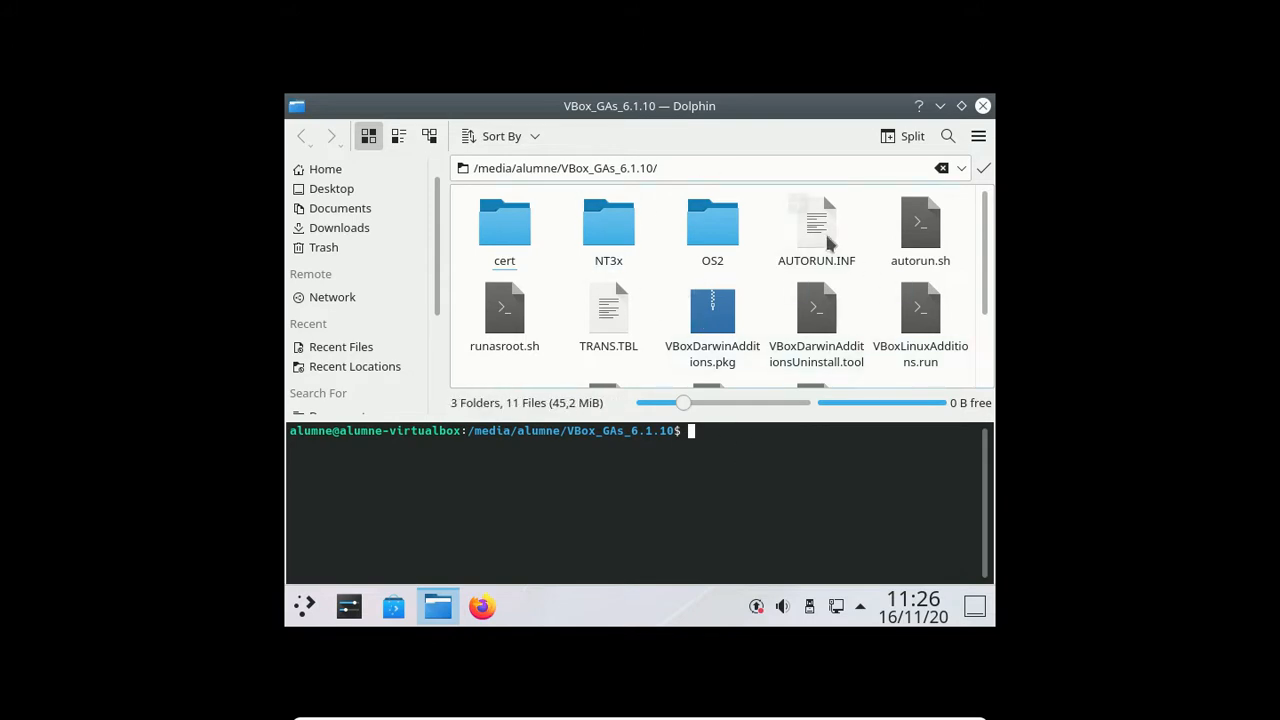
pyautogui.write('ls')
pyautogui.press('Return')
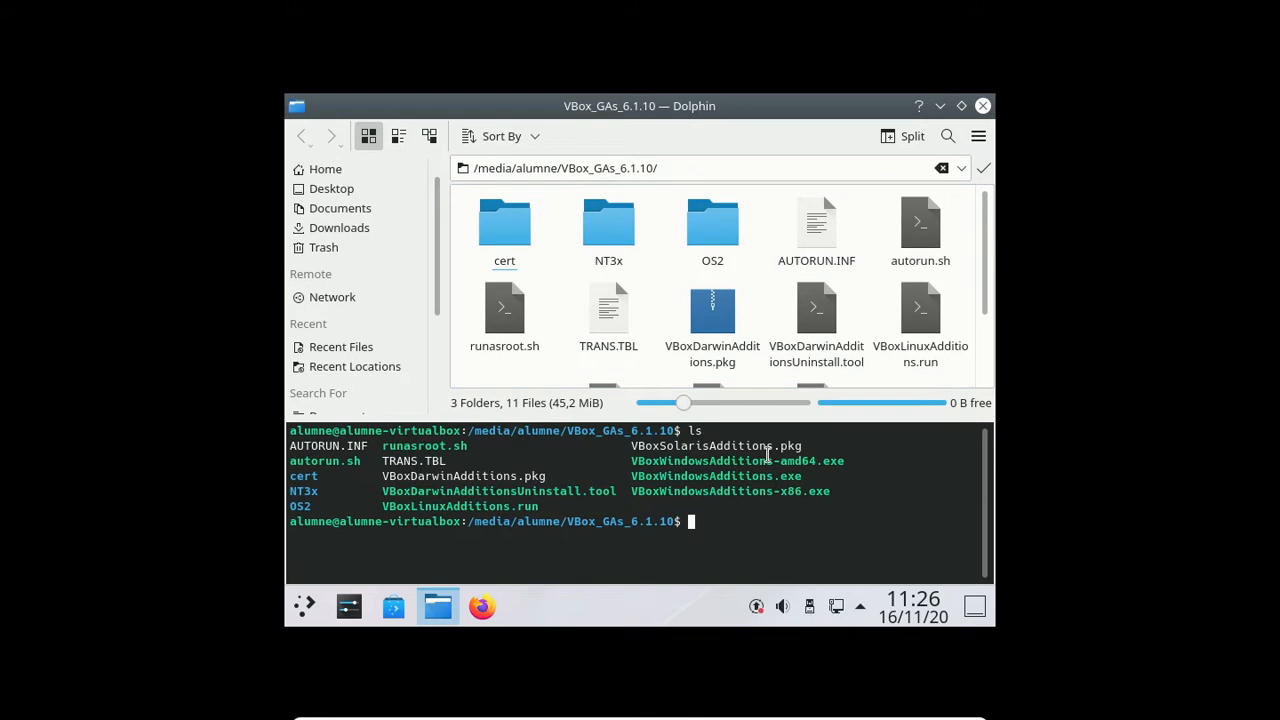
pyautogui.moveTo(551, 508); pyautogui.dragTo(380, 510)
pyautogui.click(568, 508)
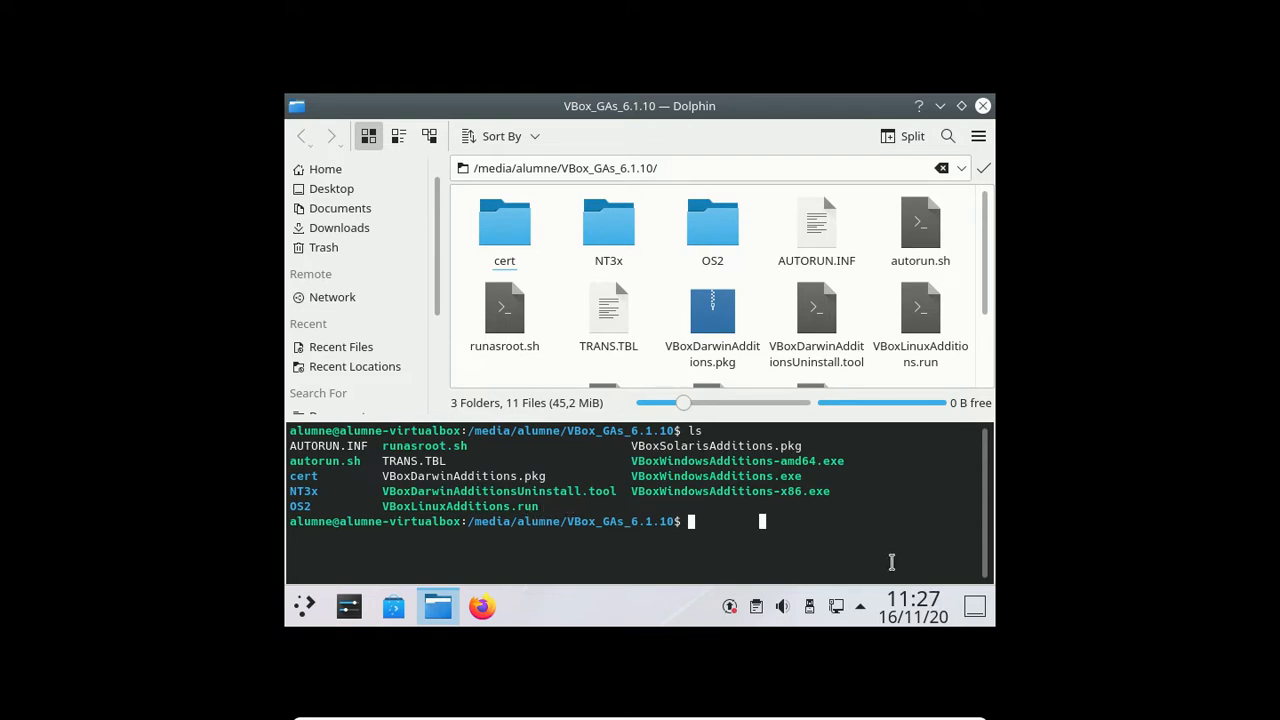
# Step: Type 'sudo ./VBoxLinuxAdditions.run' at the prompt using Tab completion
pyautogui.write('sudo ./V')
pyautogui.press('Tab')
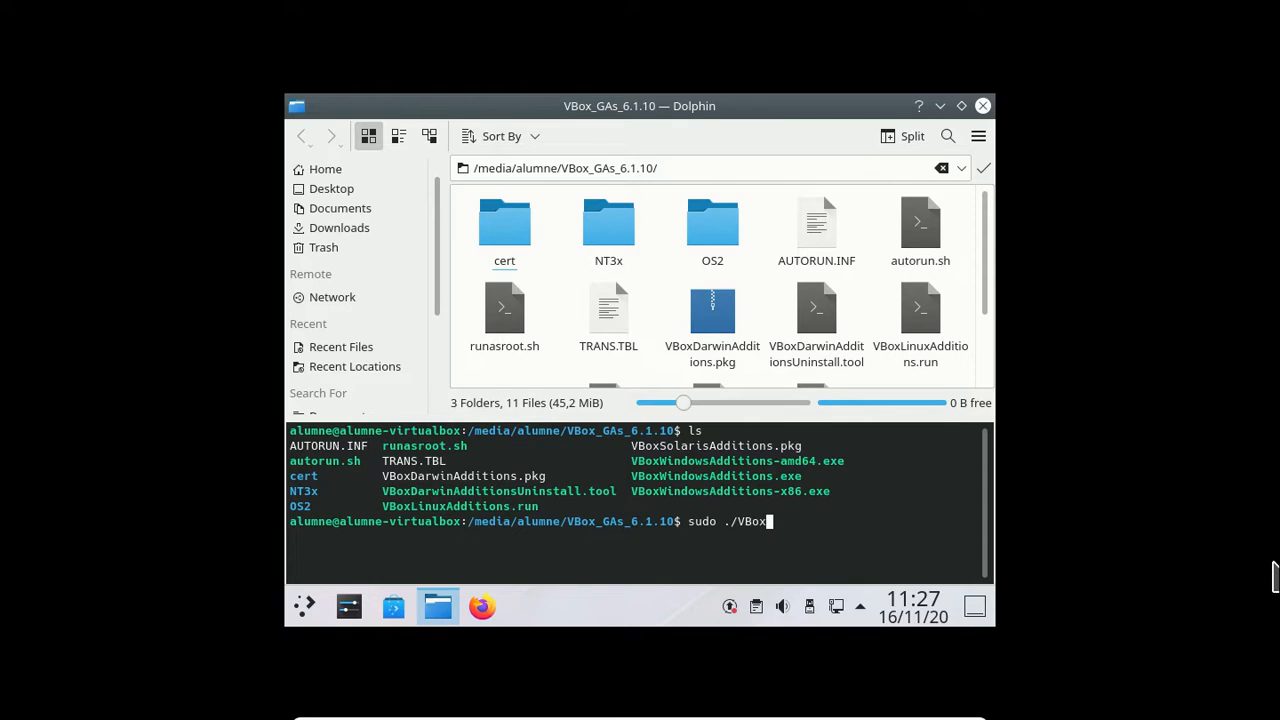
pyautogui.write('L')
pyautogui.press('Tab')
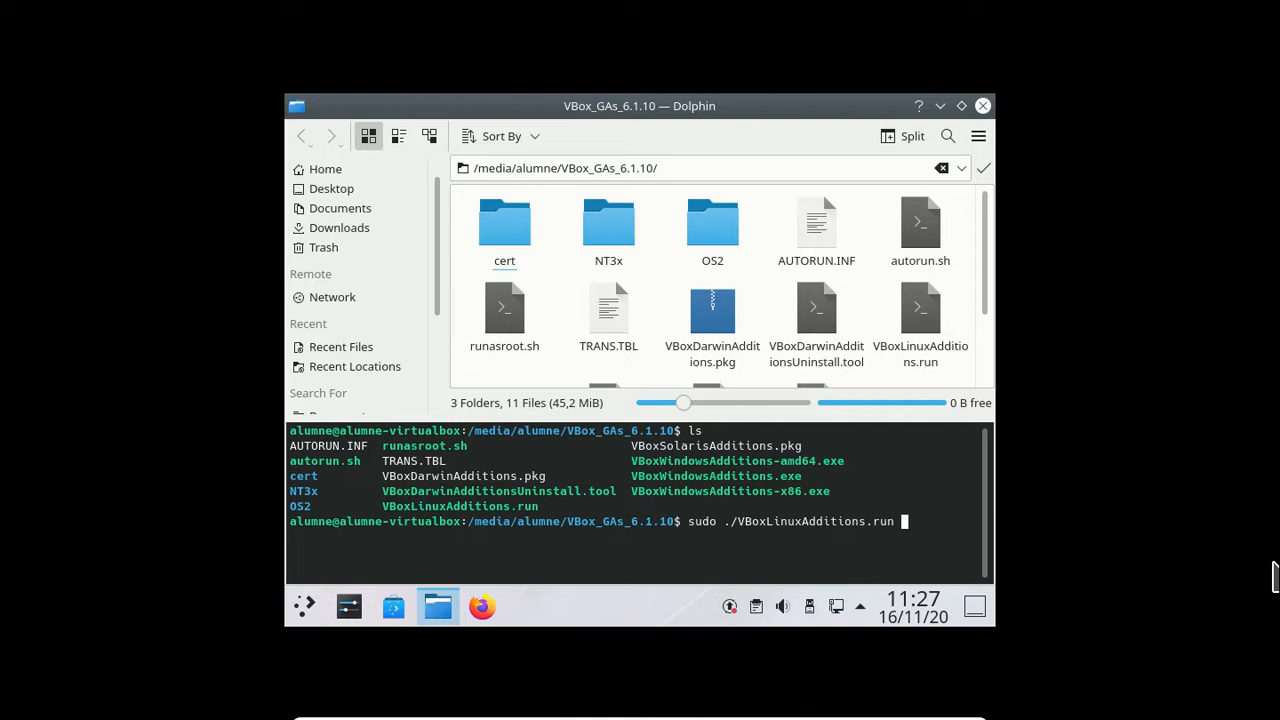
# Step: Run the installer with sudo, enter the account password, and highlight the restart-needed message
pyautogui.press('Return')
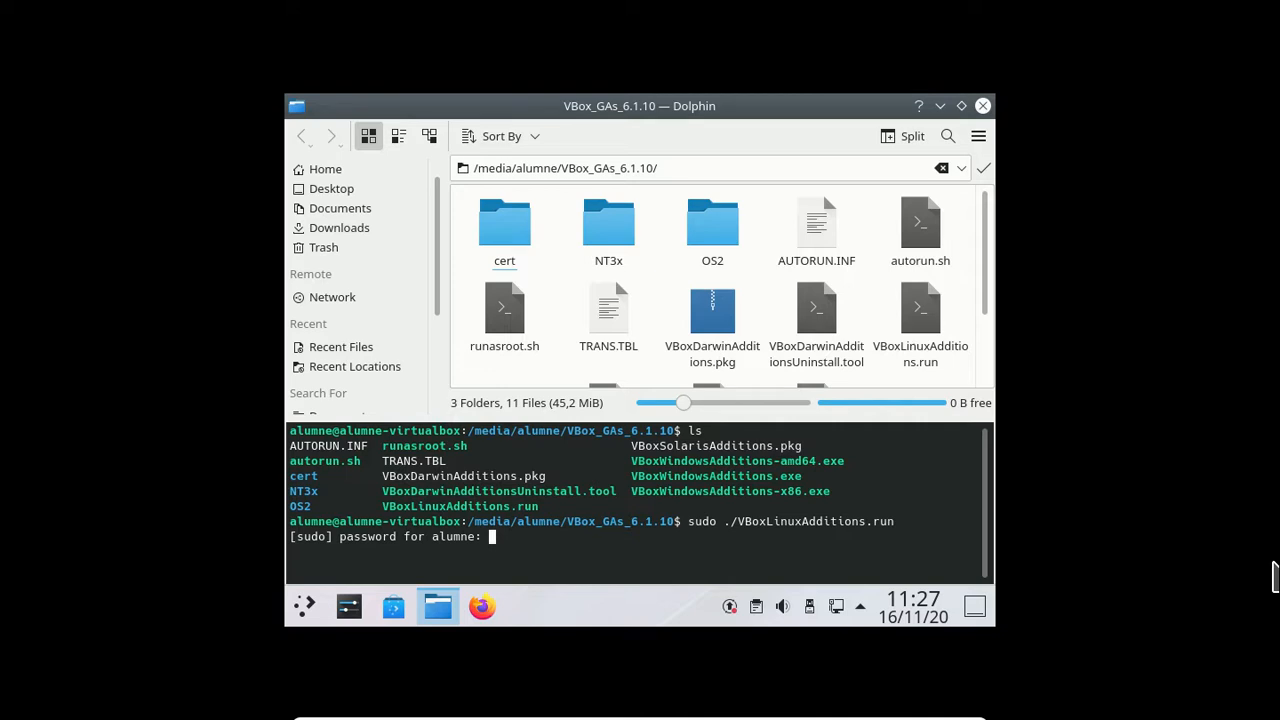
pyautogui.press('Return')
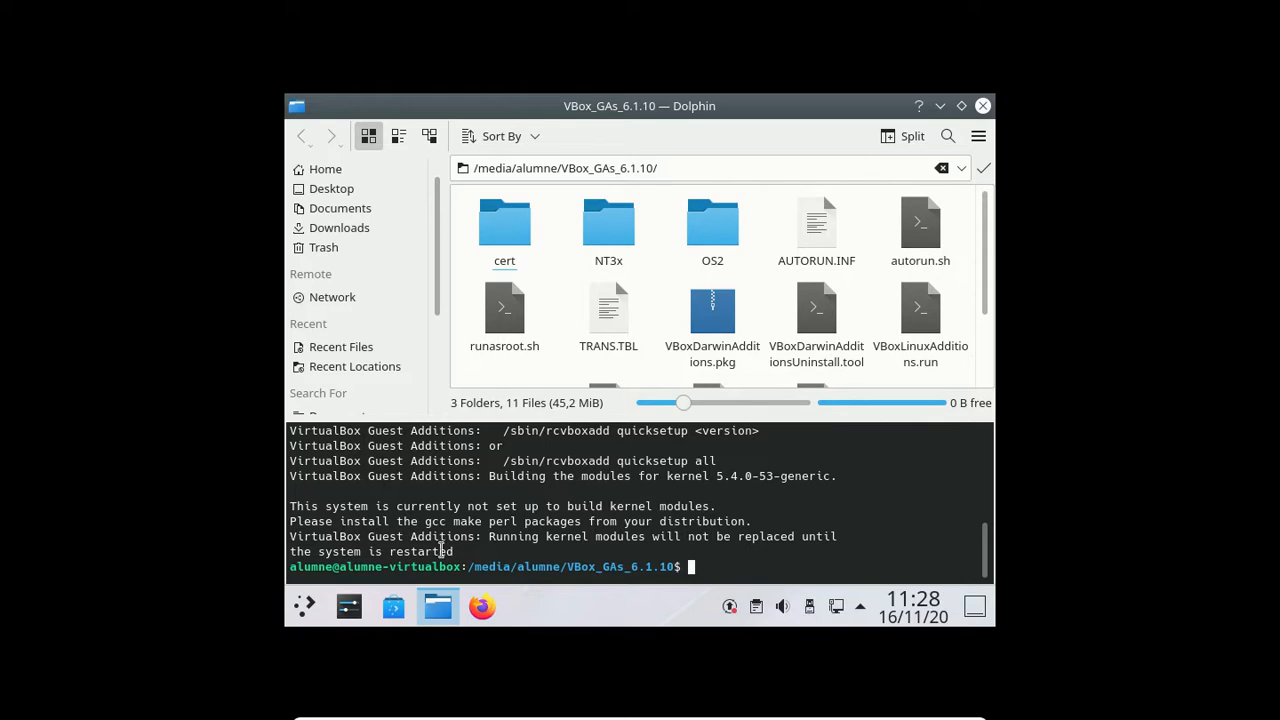
pyautogui.moveTo(488, 537); pyautogui.dragTo(456, 550)
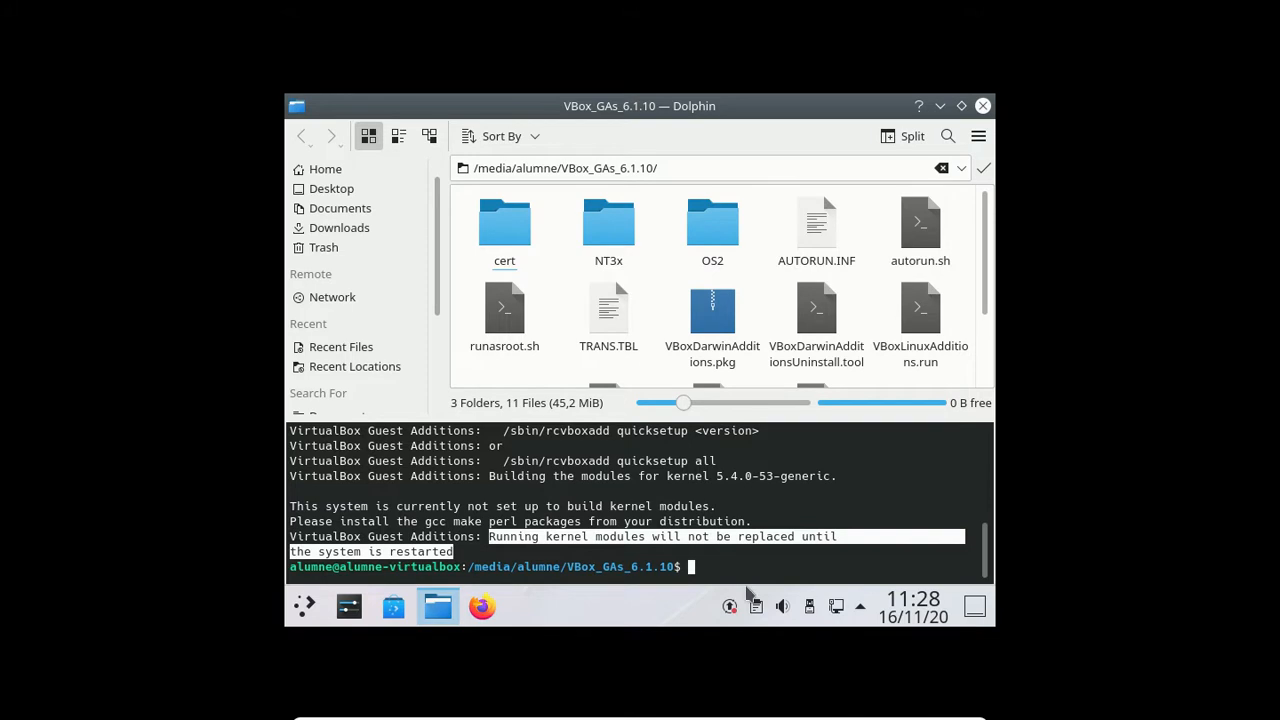
pyautogui.moveTo(747, 590)
pyautogui.click(756, 549)
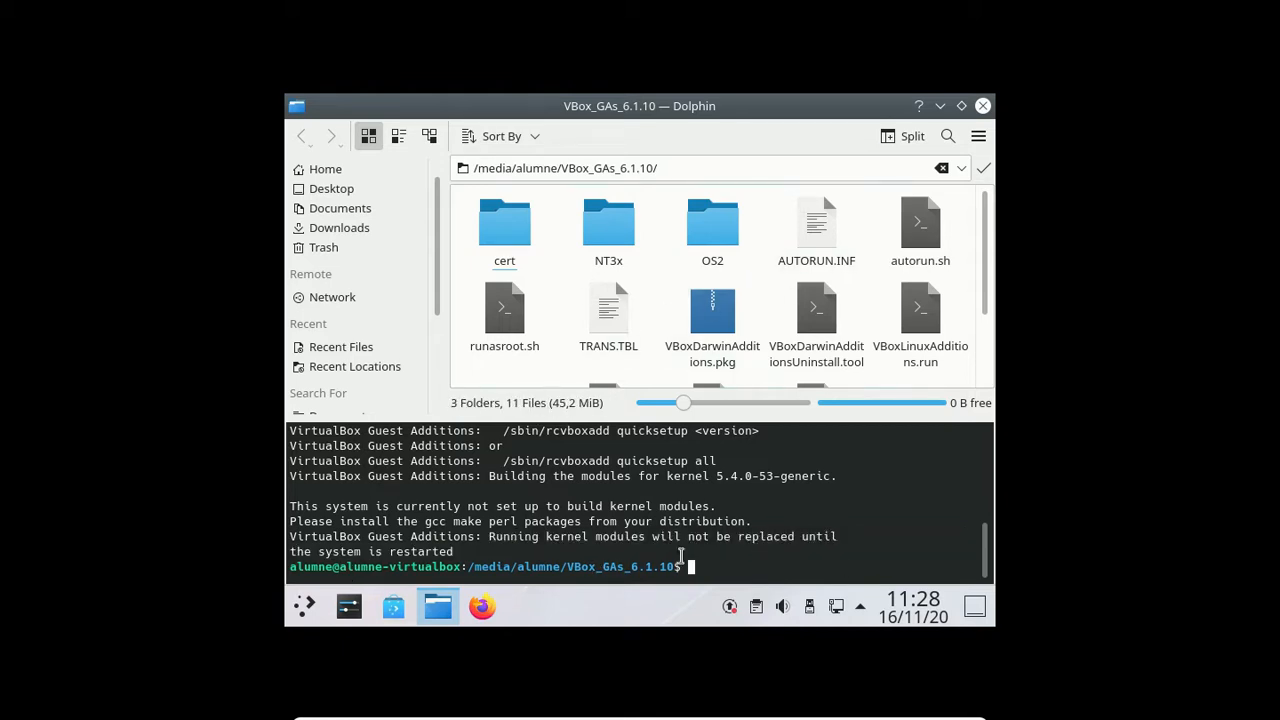
# Step: Reboot the KDE neon guest with sudo reboot and exit full-screen mode
pyautogui.write('sudo reboot')
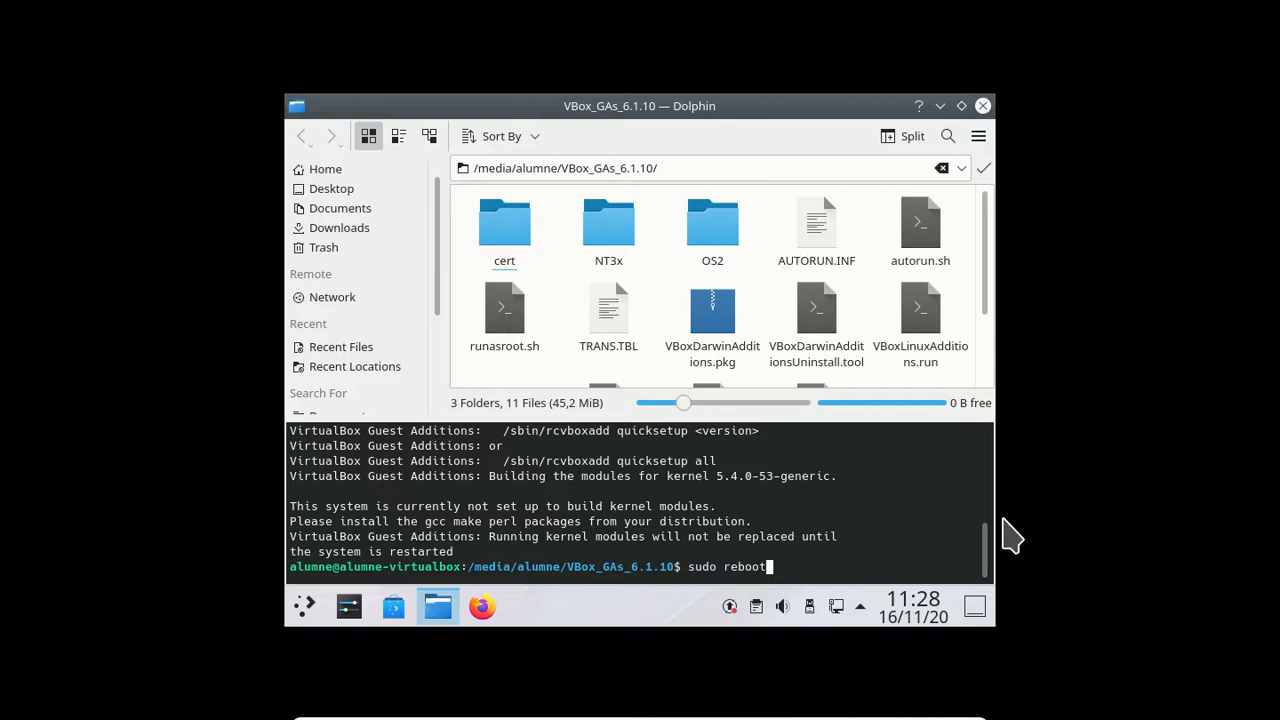
pyautogui.press('Return')
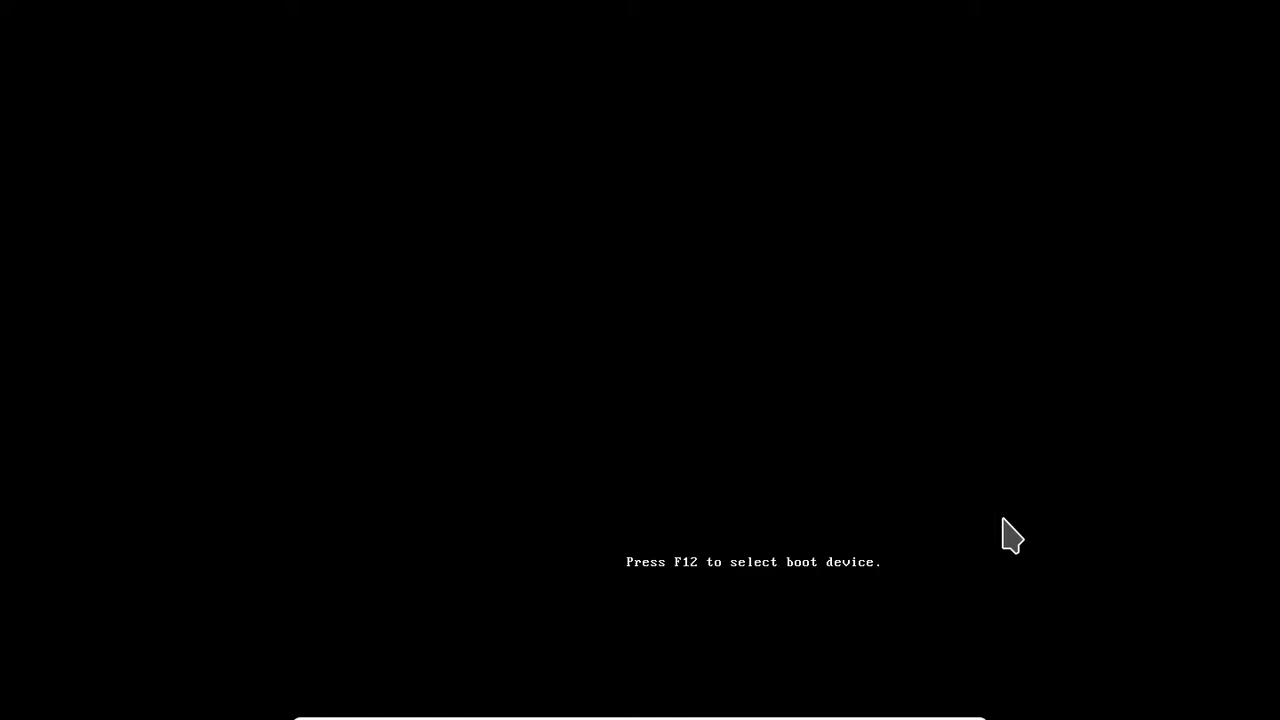
pyautogui.hotkey('ctrl', 'f')
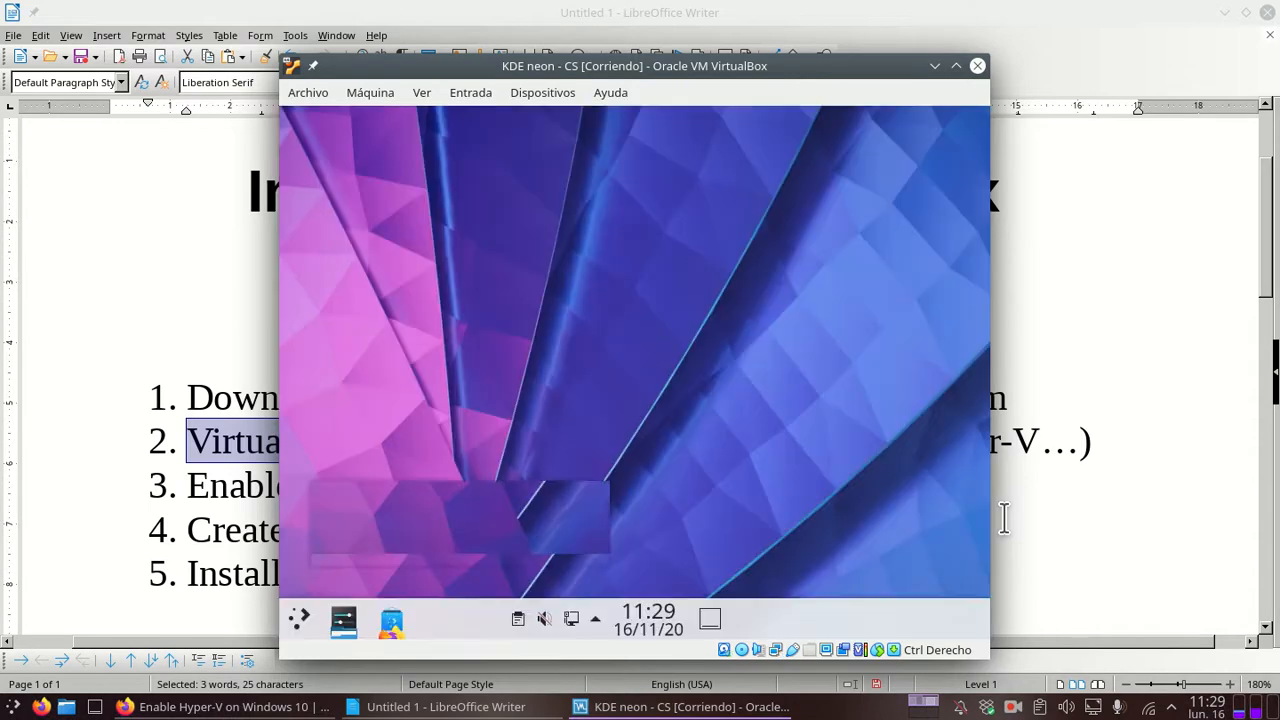
pyautogui.hotkey('ctrl', 'f')
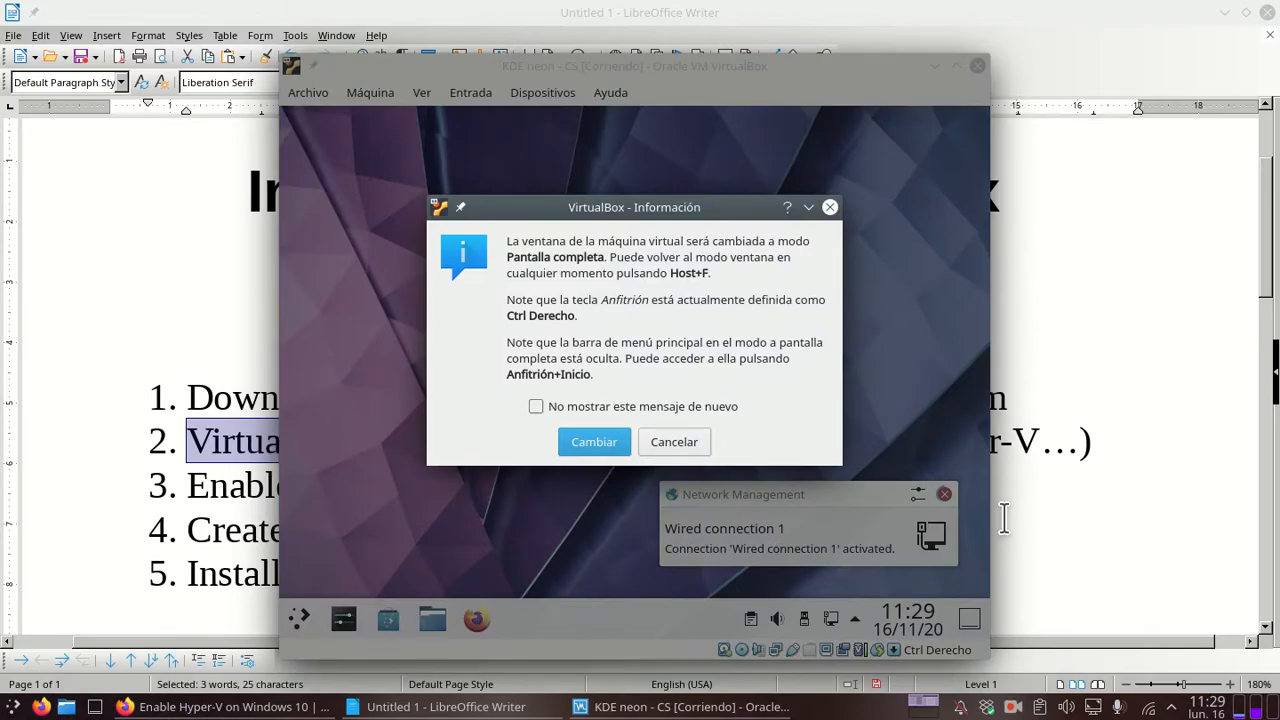
pyautogui.press('Return')
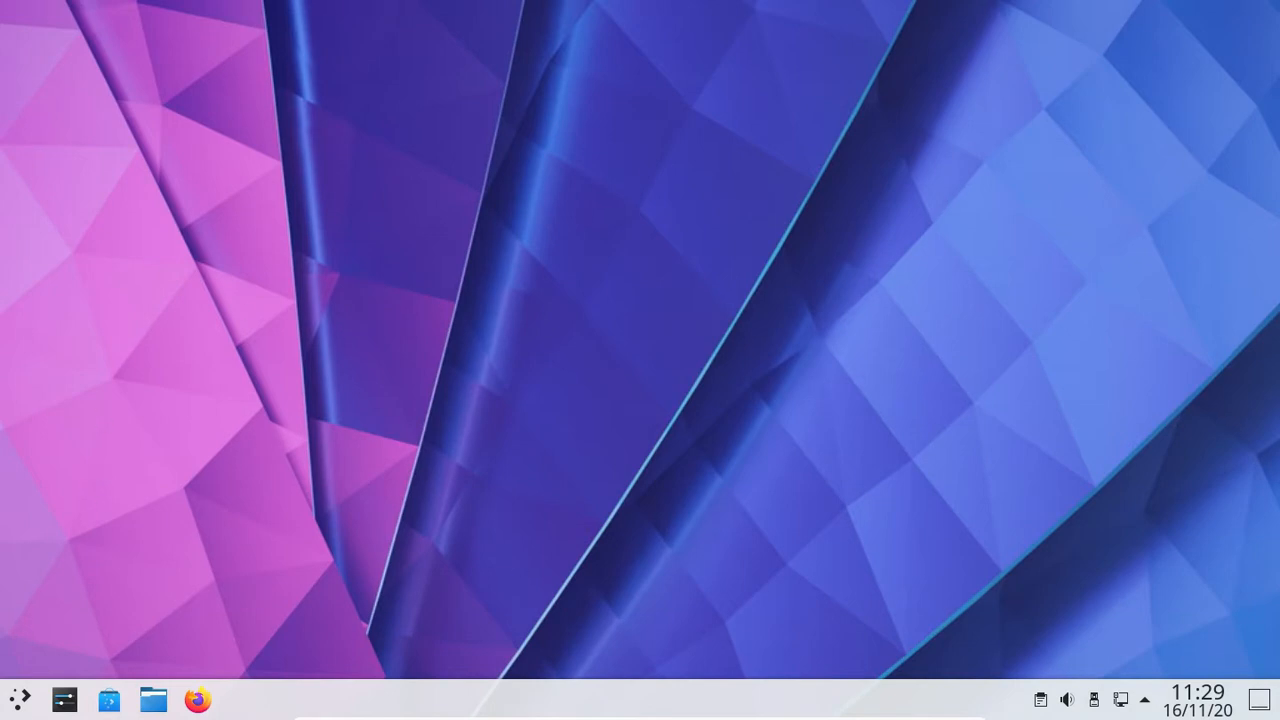
pyautogui.click(22, 701)
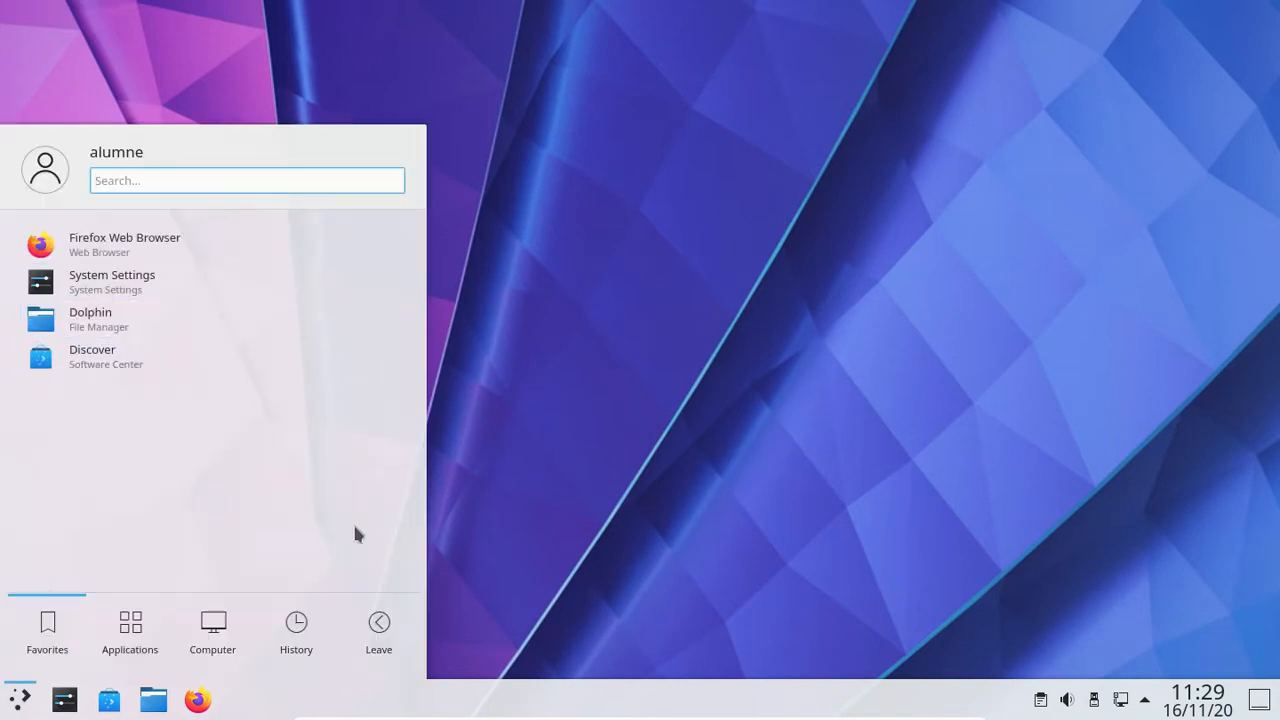
pyautogui.click(963, 336)
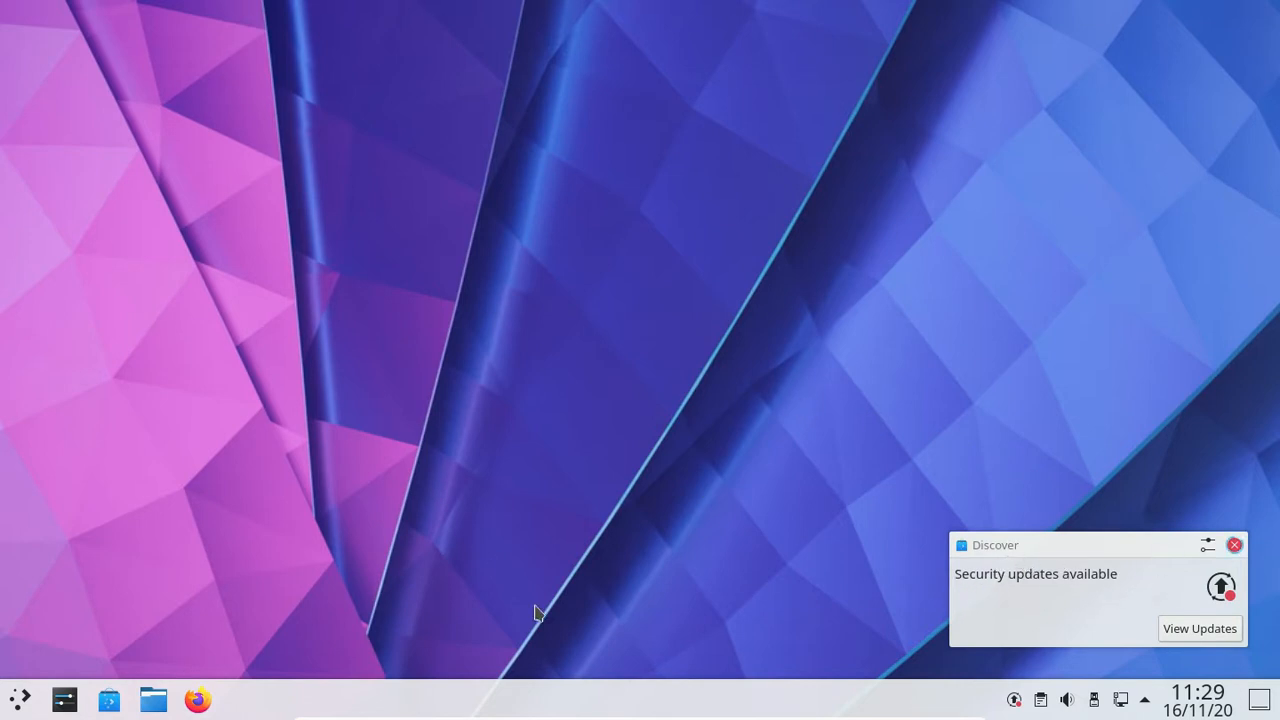
# Step: Launch Firefox, then open a Konsole centred over it with text enlarged three steps
pyautogui.click(197, 700)
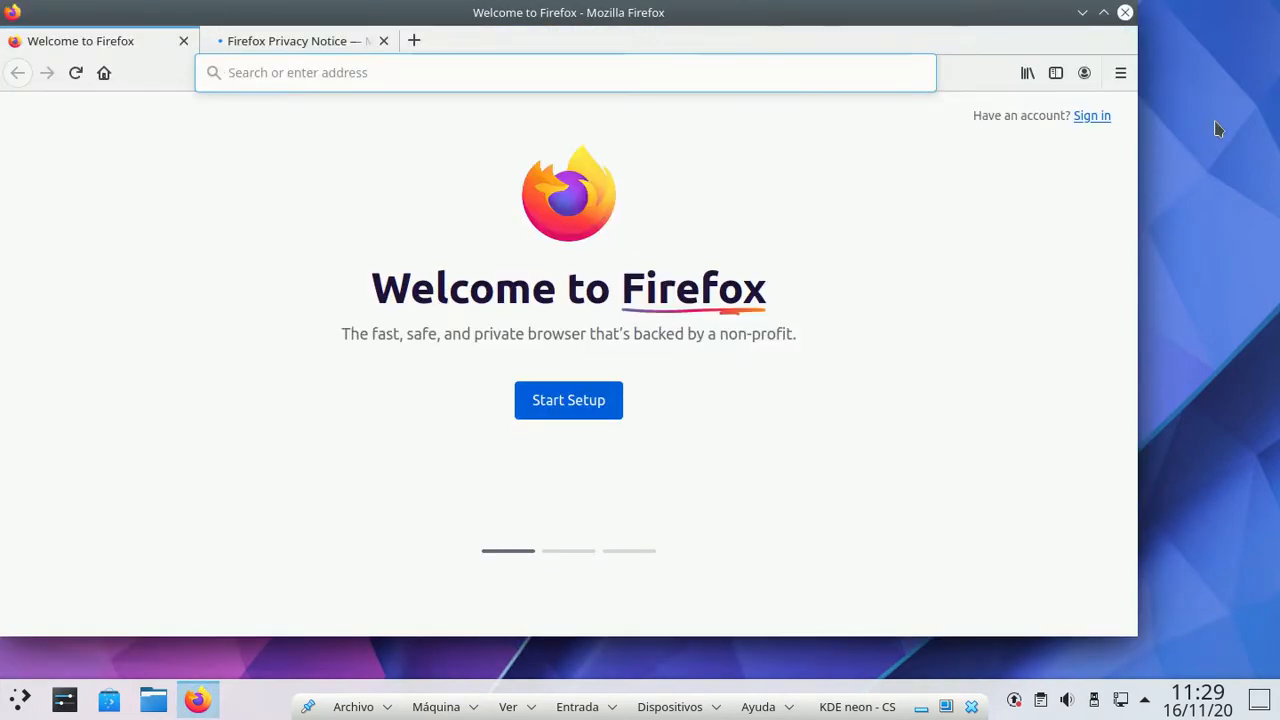
pyautogui.click(1215, 140)
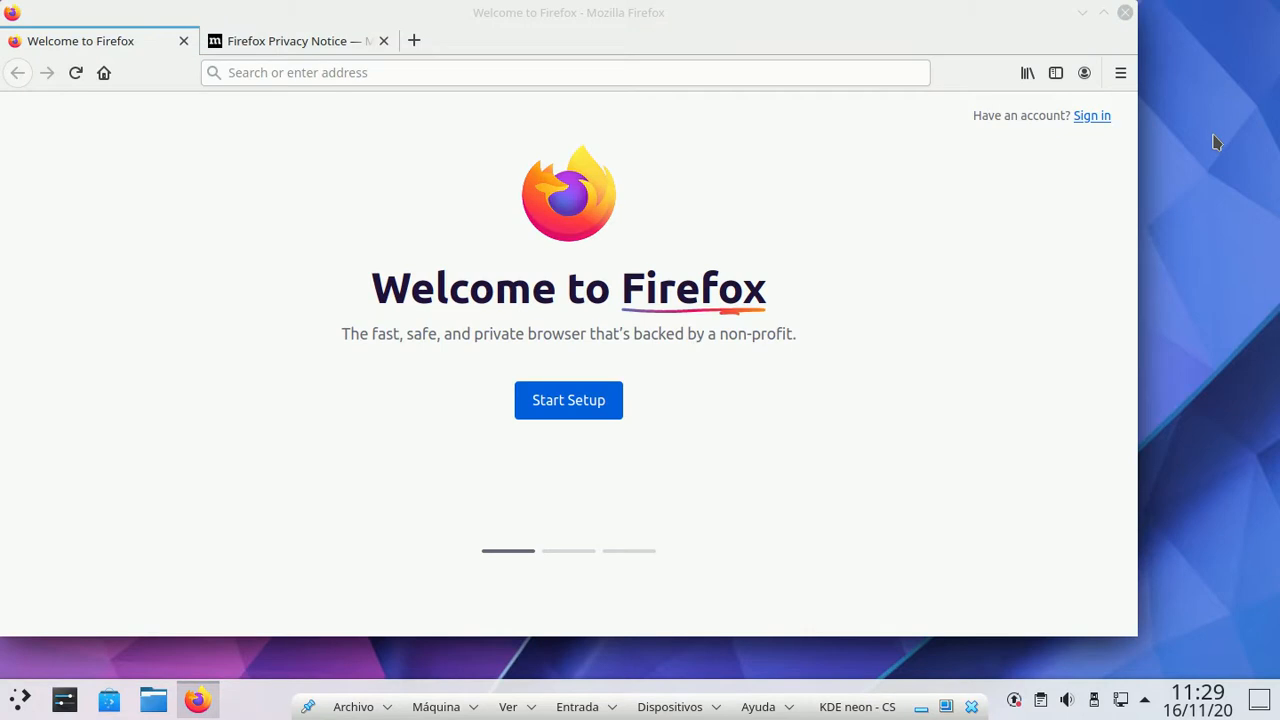
pyautogui.hotkey('ctrl', 'alt', 't')
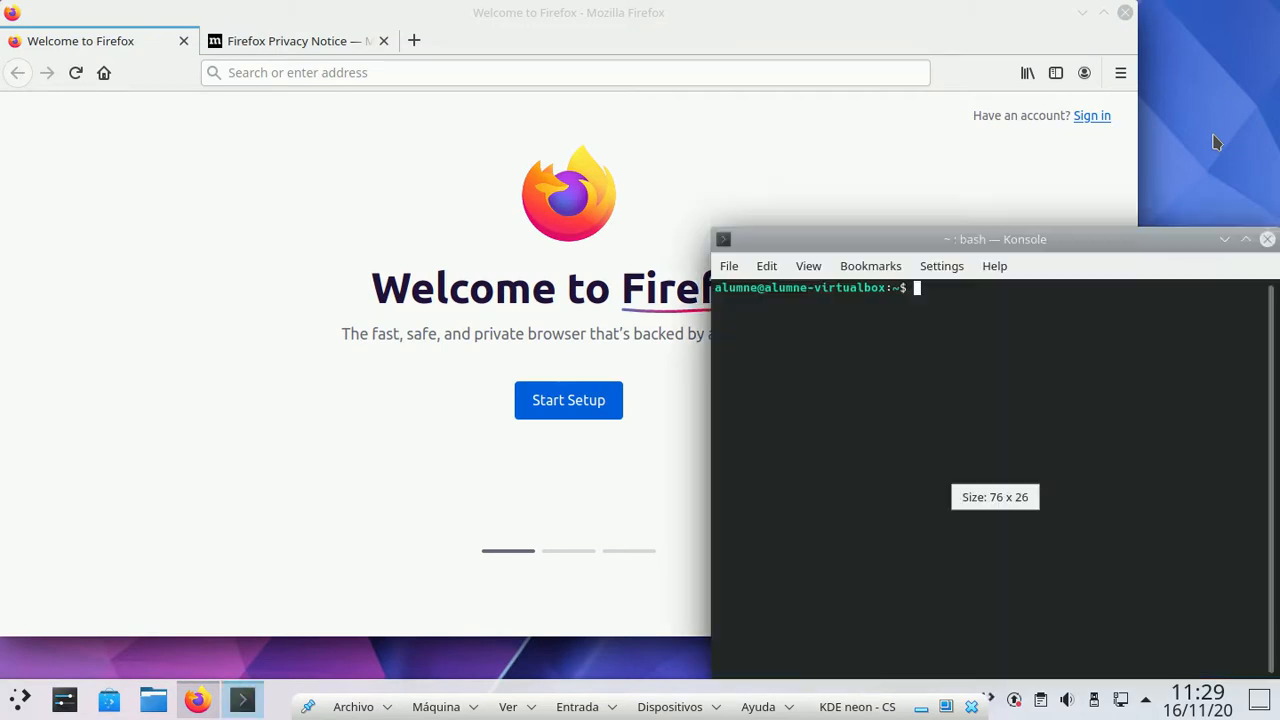
pyautogui.moveTo(1015, 239); pyautogui.dragTo(583, 91)
pyautogui.hotkey('ctrl', '+')
pyautogui.hotkey('ctrl', '+')
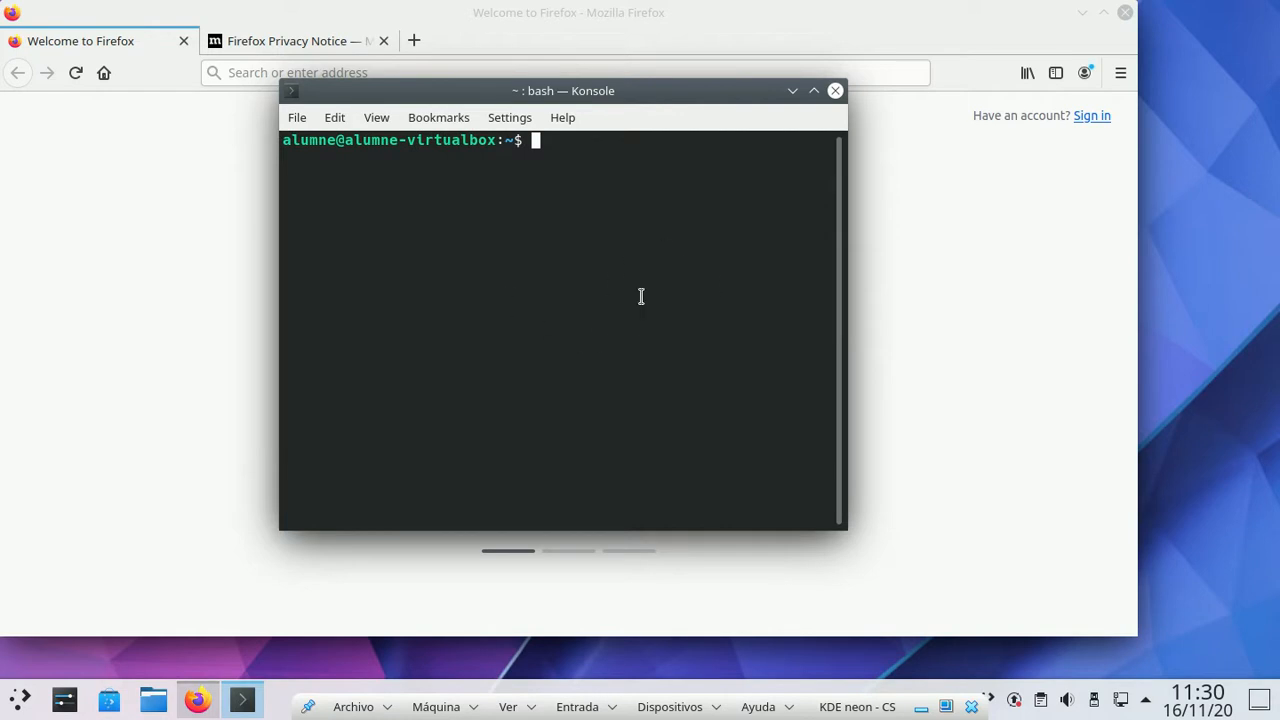
pyautogui.hotkey('ctrl', '+')
pyautogui.hotkey('ctrl', '+')
pyautogui.hotkey('ctrl', '+')
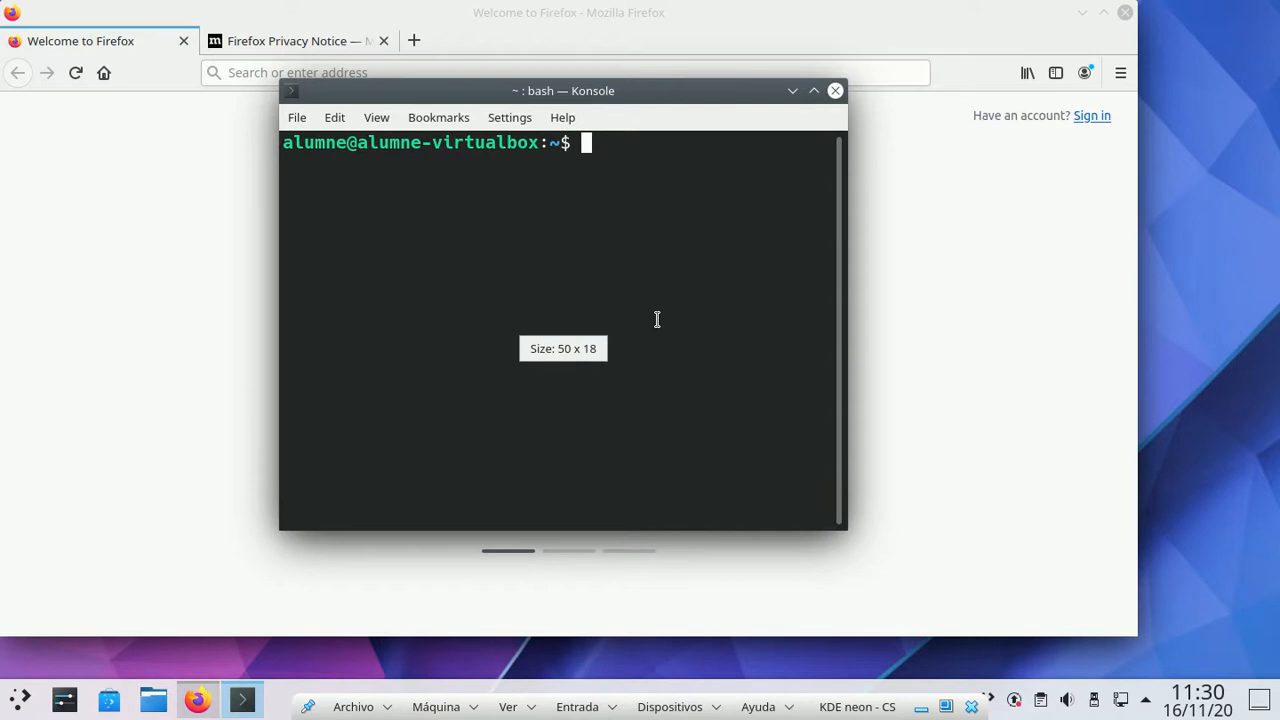
pyautogui.hotkey('ctrl', '+')
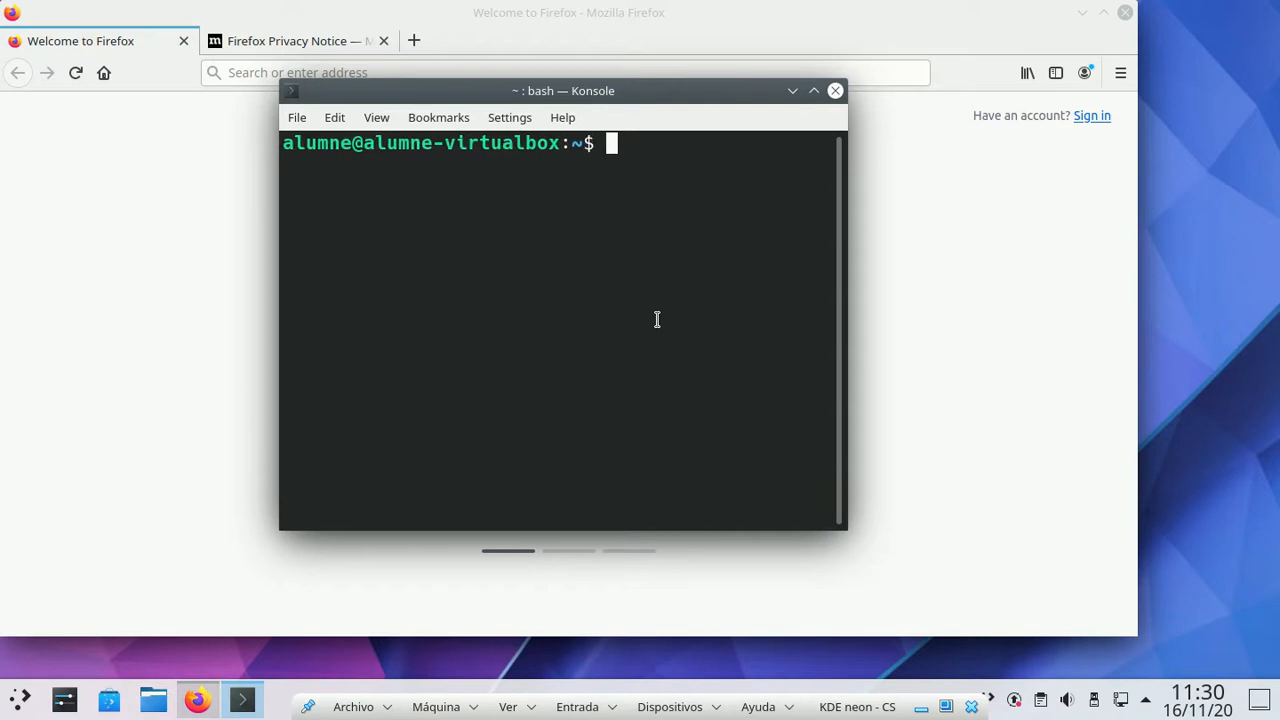
# Step: Maximize the guest's Konsole and enlarge its font
pyautogui.click(814, 91)
pyautogui.scroll(-1, 665, 273)
pyautogui.scroll(1, 665, 273)
pyautogui.scroll(5, 646, 308)
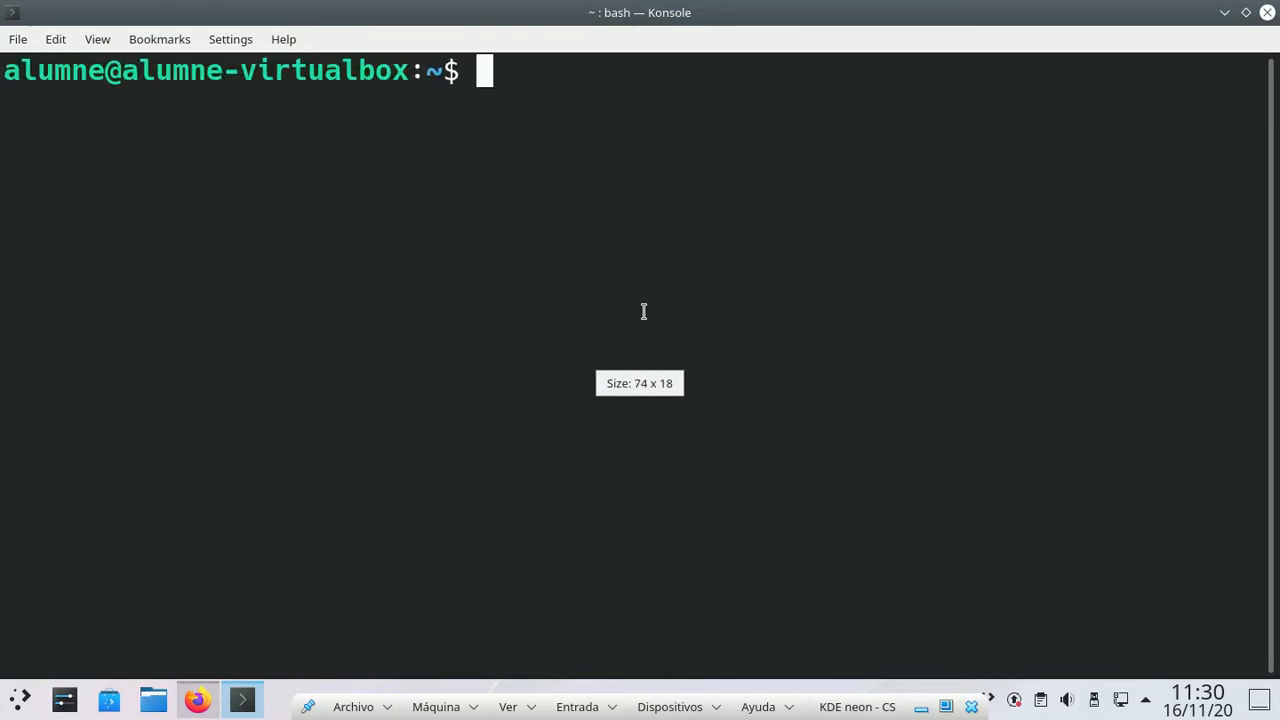
pyautogui.scroll(1, 644, 311)
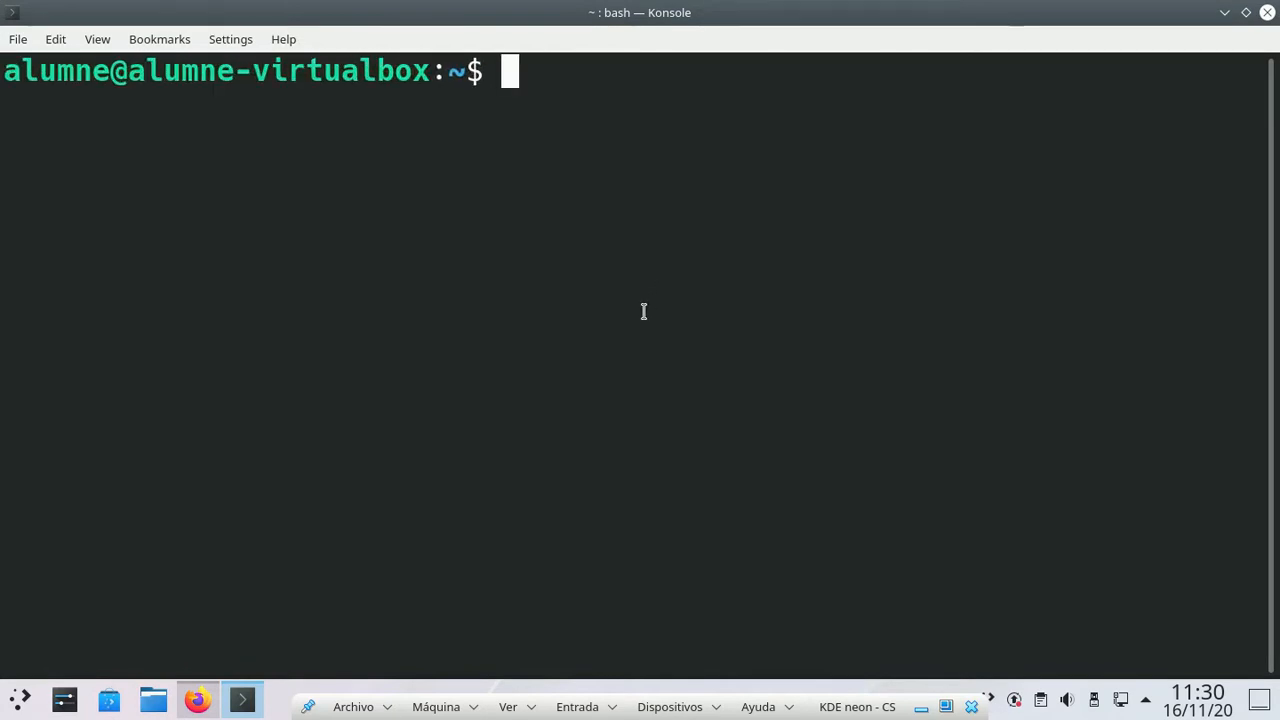
pyautogui.scroll(1, 644, 312)
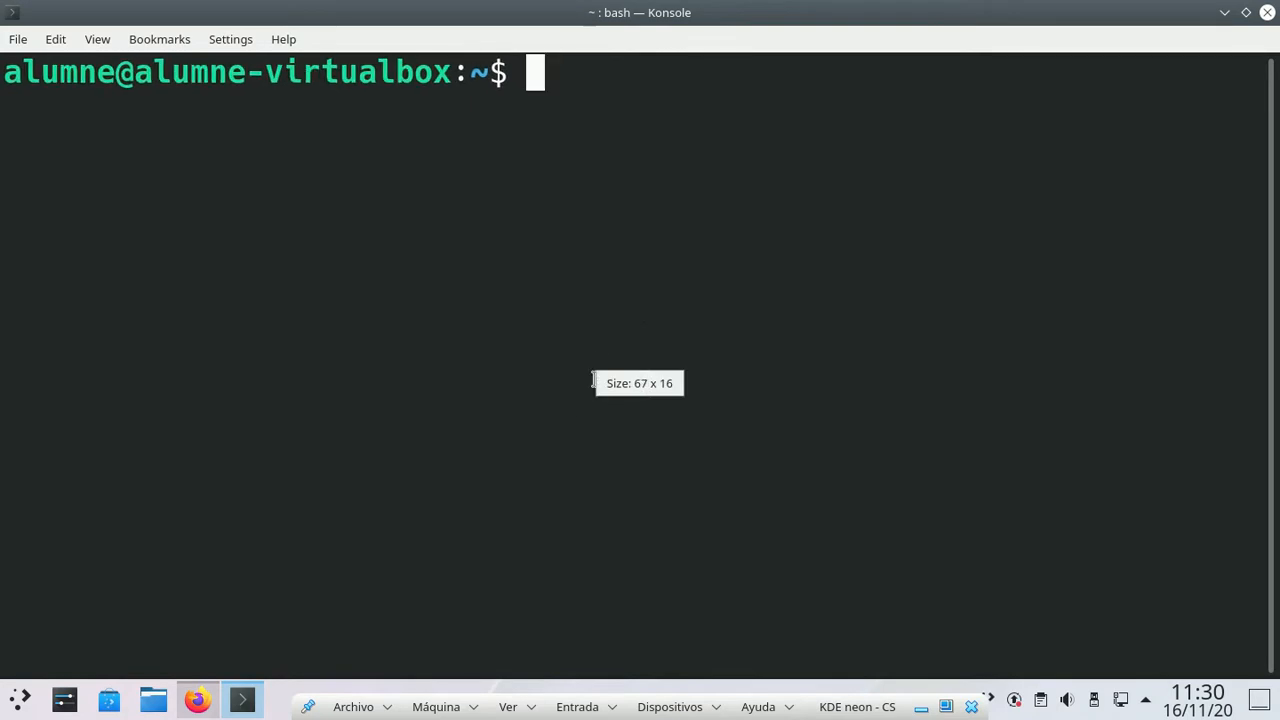
pyautogui.scroll(-1, 565, 258)
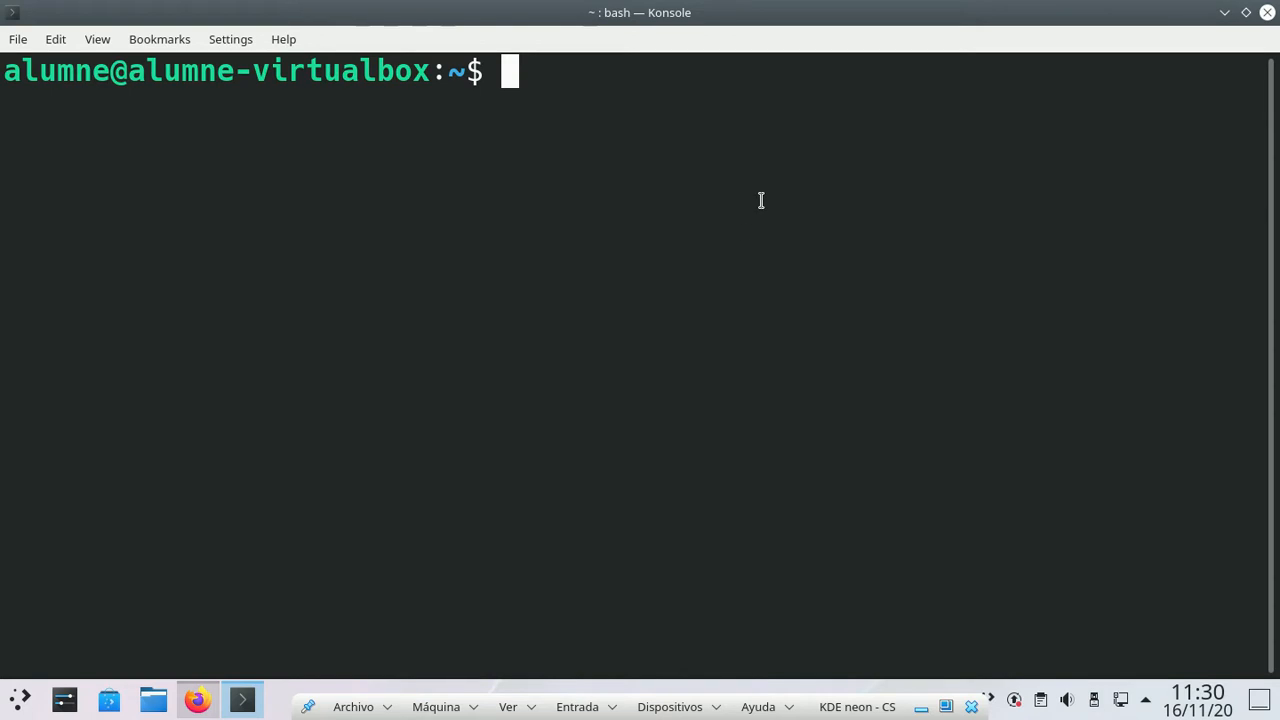
# Step: Run ip a to list the guest's network interfaces
pyautogui.write('ip q')
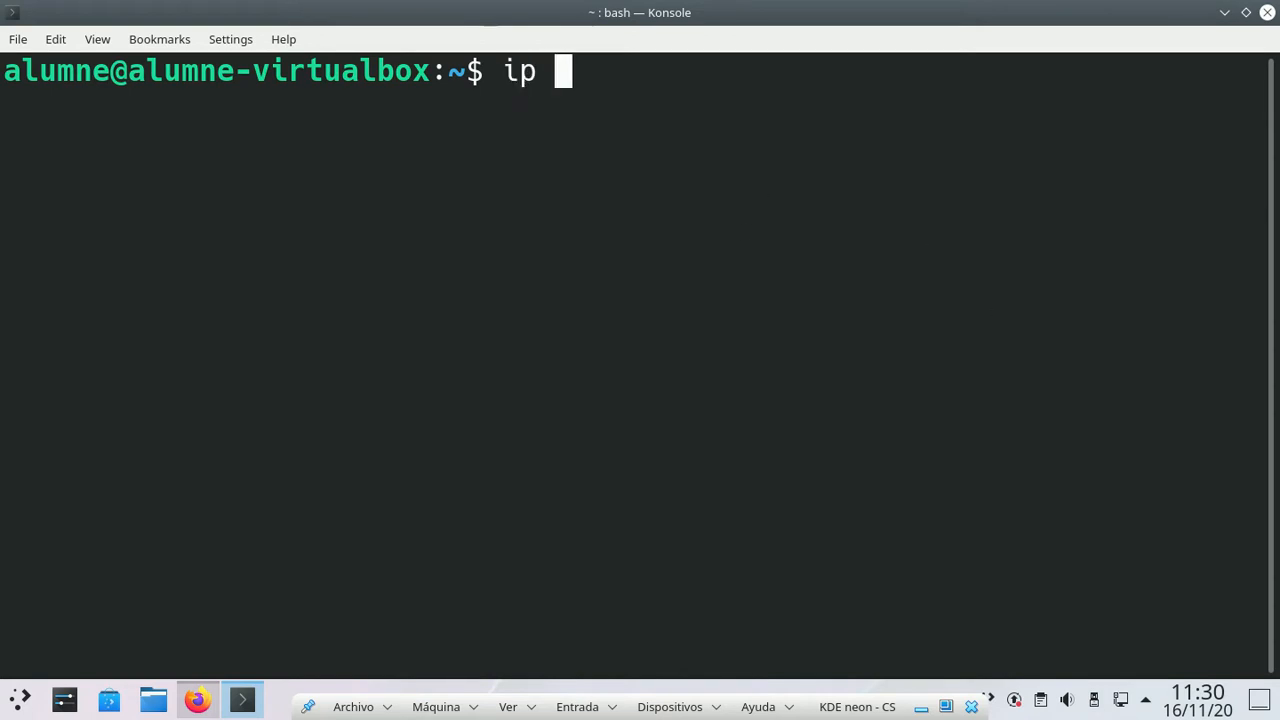
pyautogui.press('BackSpace')
pyautogui.write('a')
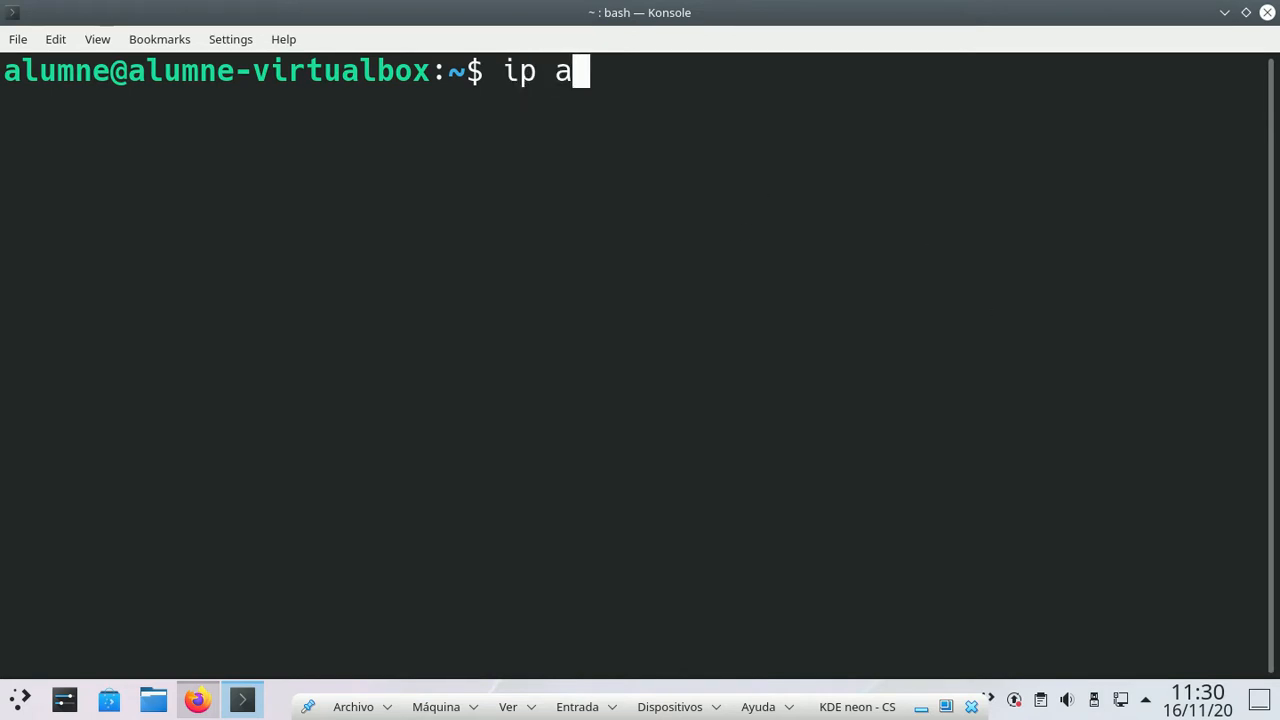
pyautogui.press('Return')
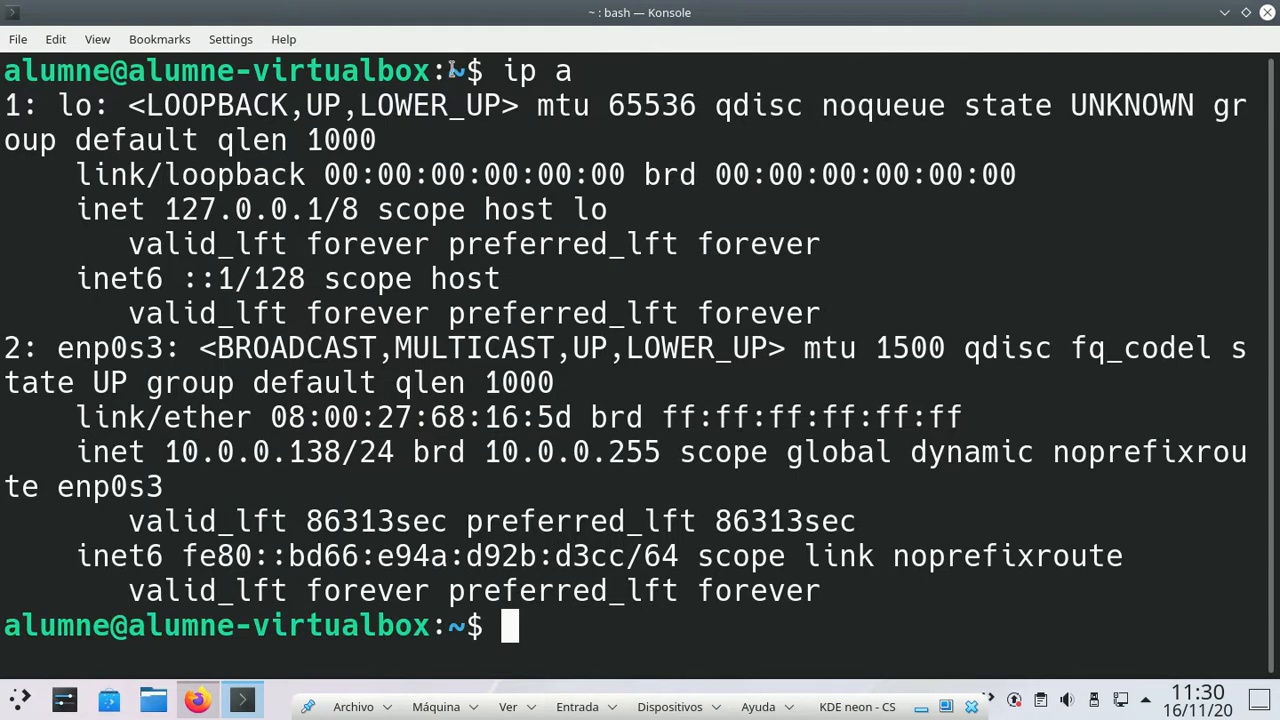
# Step: Highlight the lo and enp0s3 interface names and the address 10.0.0.138
pyautogui.moveTo(484, 70); pyautogui.dragTo(604, 72)
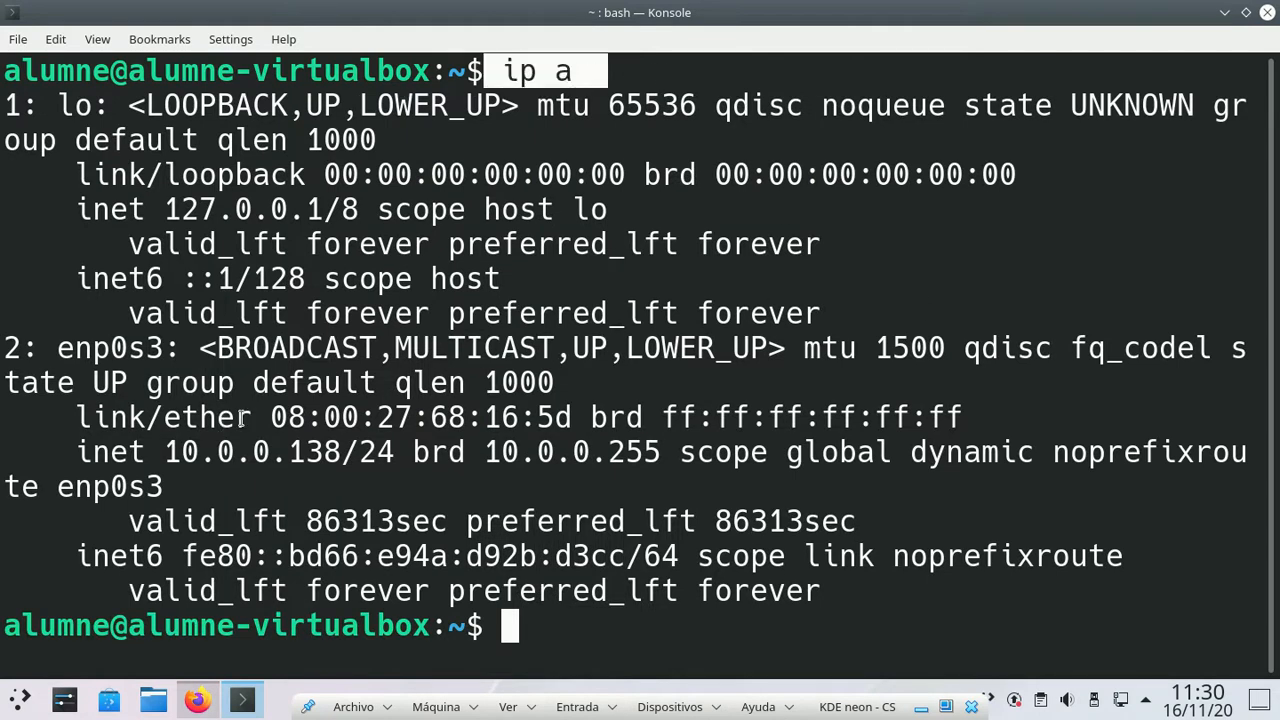
pyautogui.moveTo(164, 451); pyautogui.dragTo(343, 453)
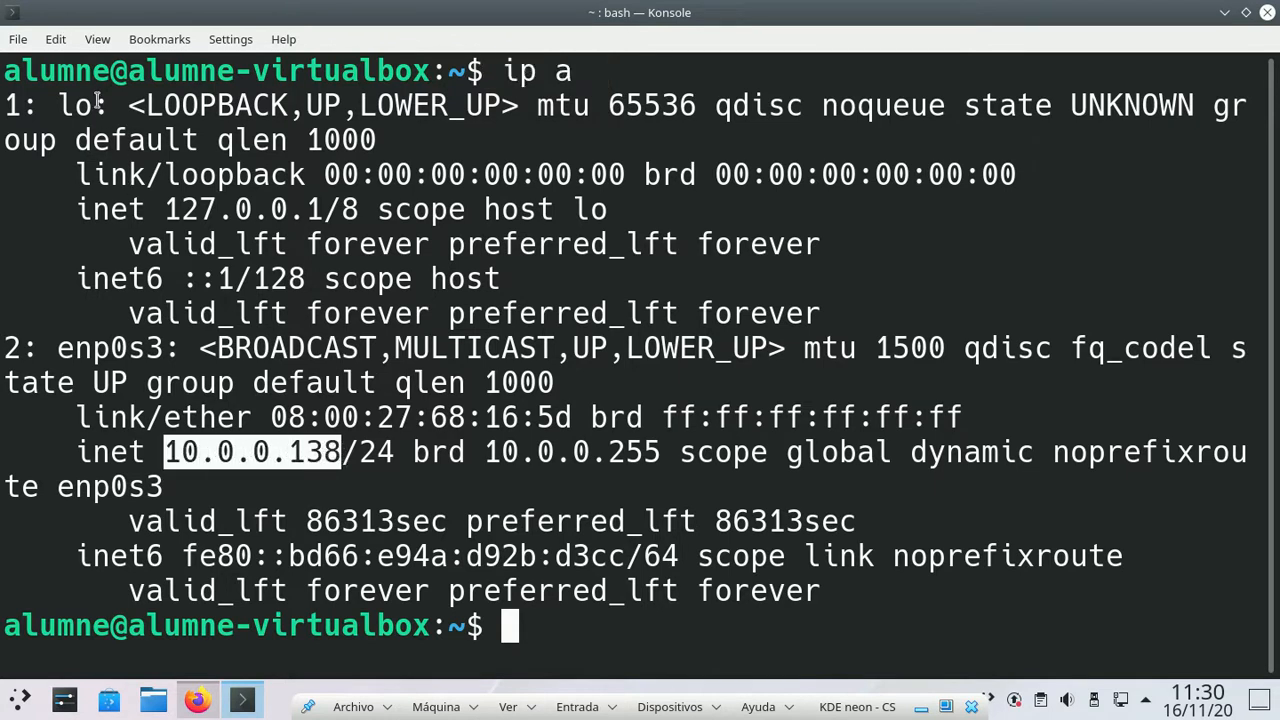
pyautogui.moveTo(98, 104); pyautogui.dragTo(4, 68)
pyautogui.click(100, 131)
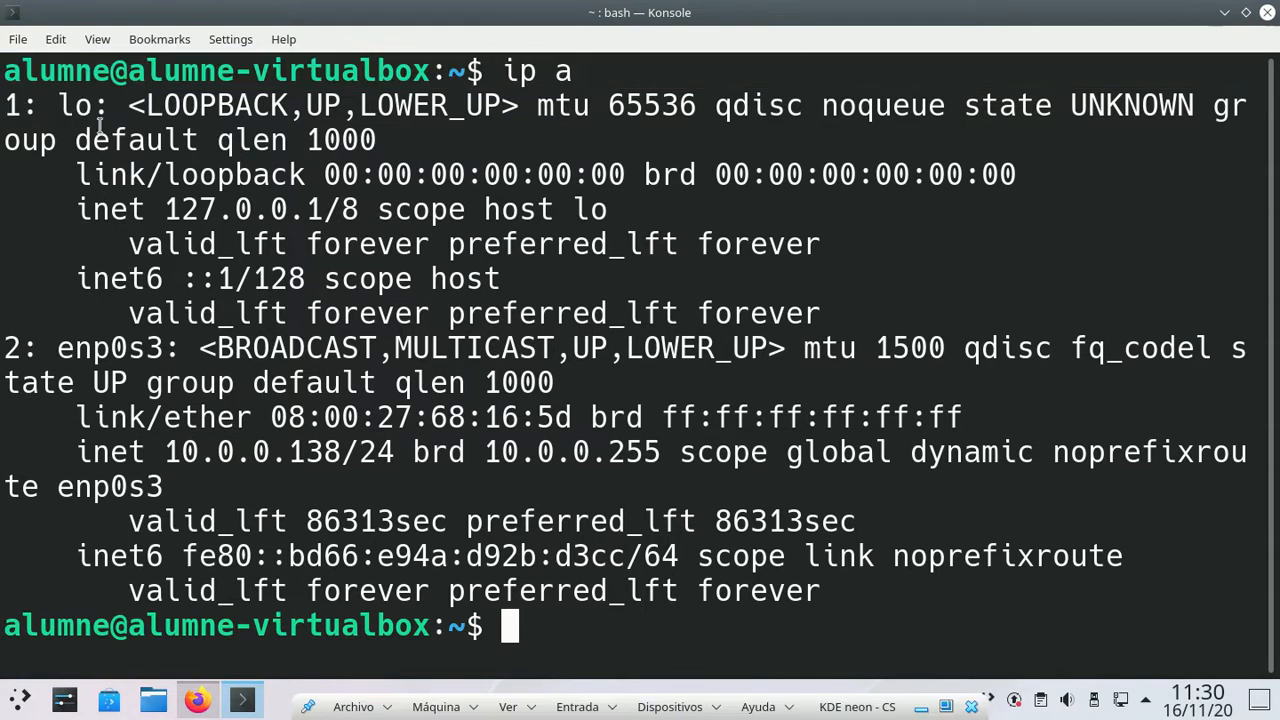
pyautogui.moveTo(98, 106); pyautogui.dragTo(4, 105)
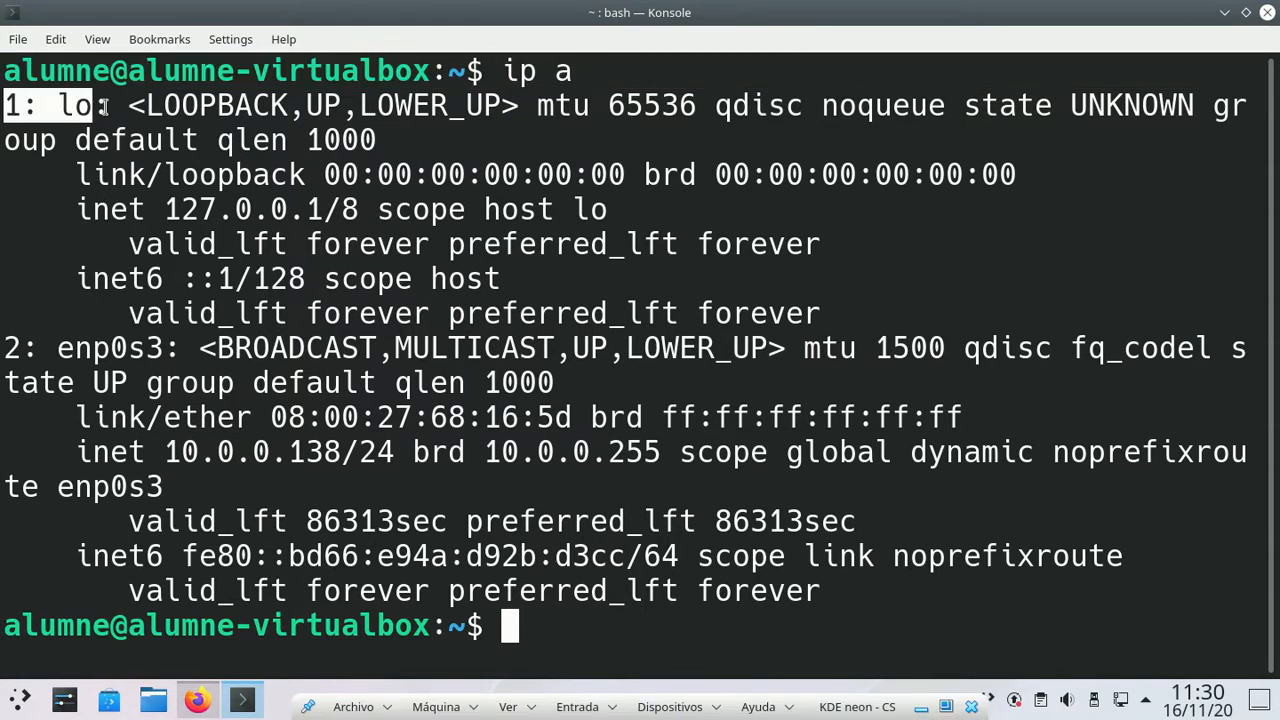
pyautogui.moveTo(180, 347); pyautogui.dragTo(6, 348)
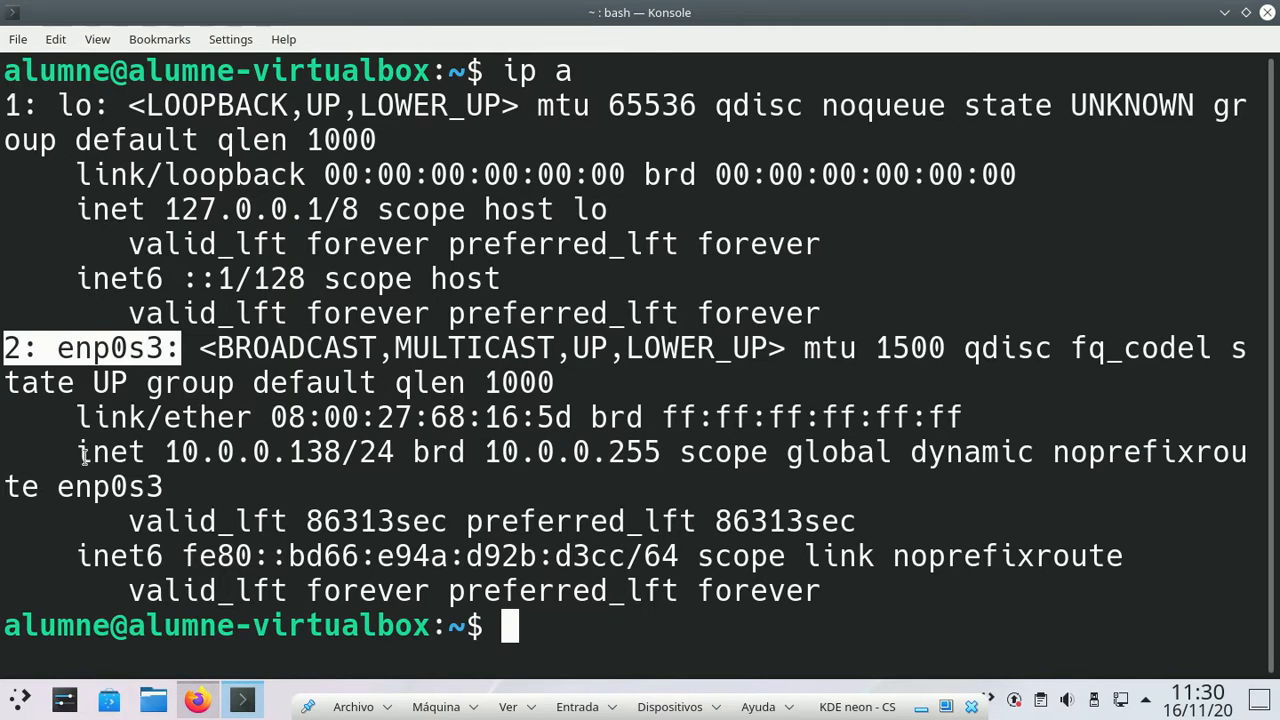
pyautogui.click(180, 362)
pyautogui.moveTo(180, 362); pyautogui.dragTo(58, 350)
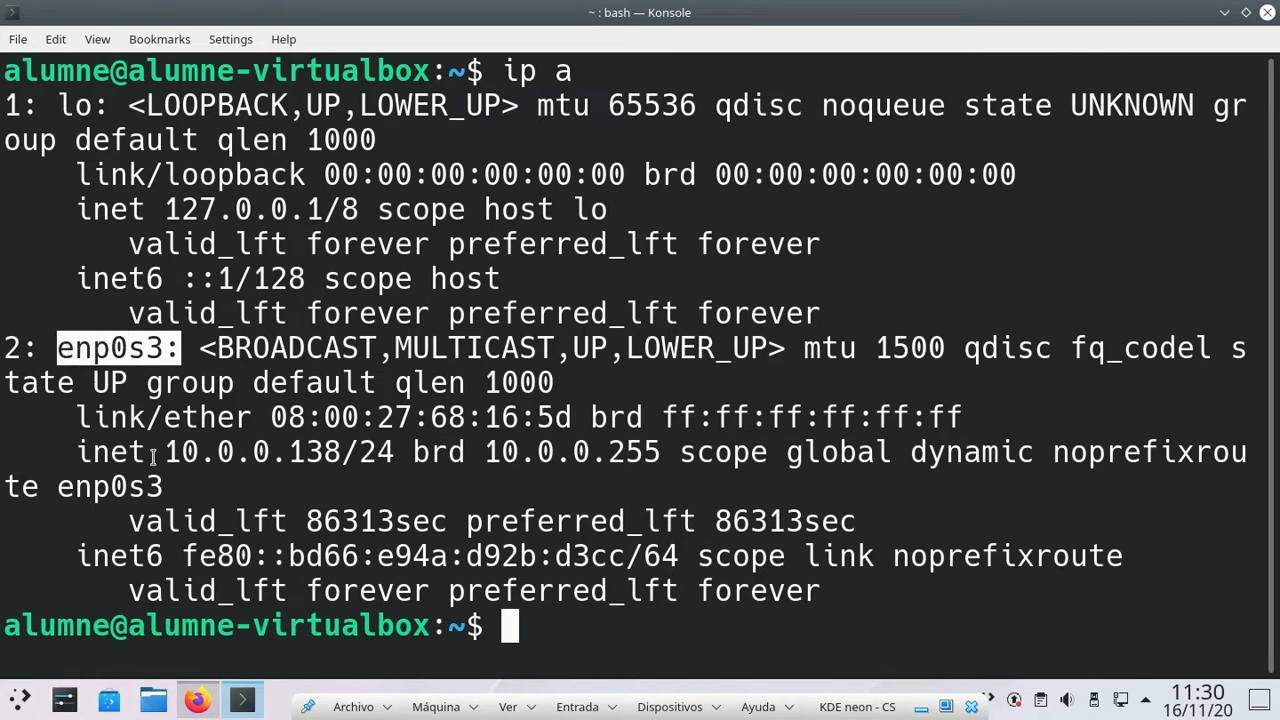
pyautogui.moveTo(166, 452); pyautogui.dragTo(358, 454)
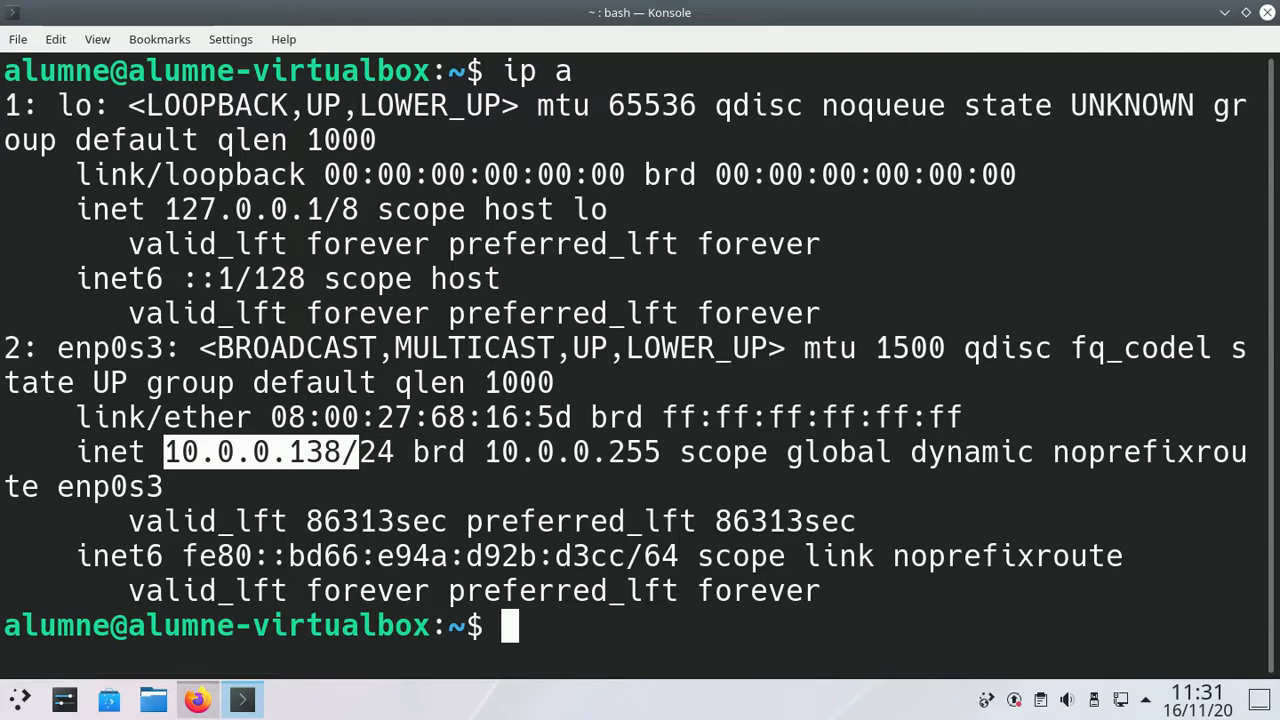
# Step: Open a host terminal, maximize it and enlarge its text
pyautogui.hotkey('ctrl', 'alt', 't')
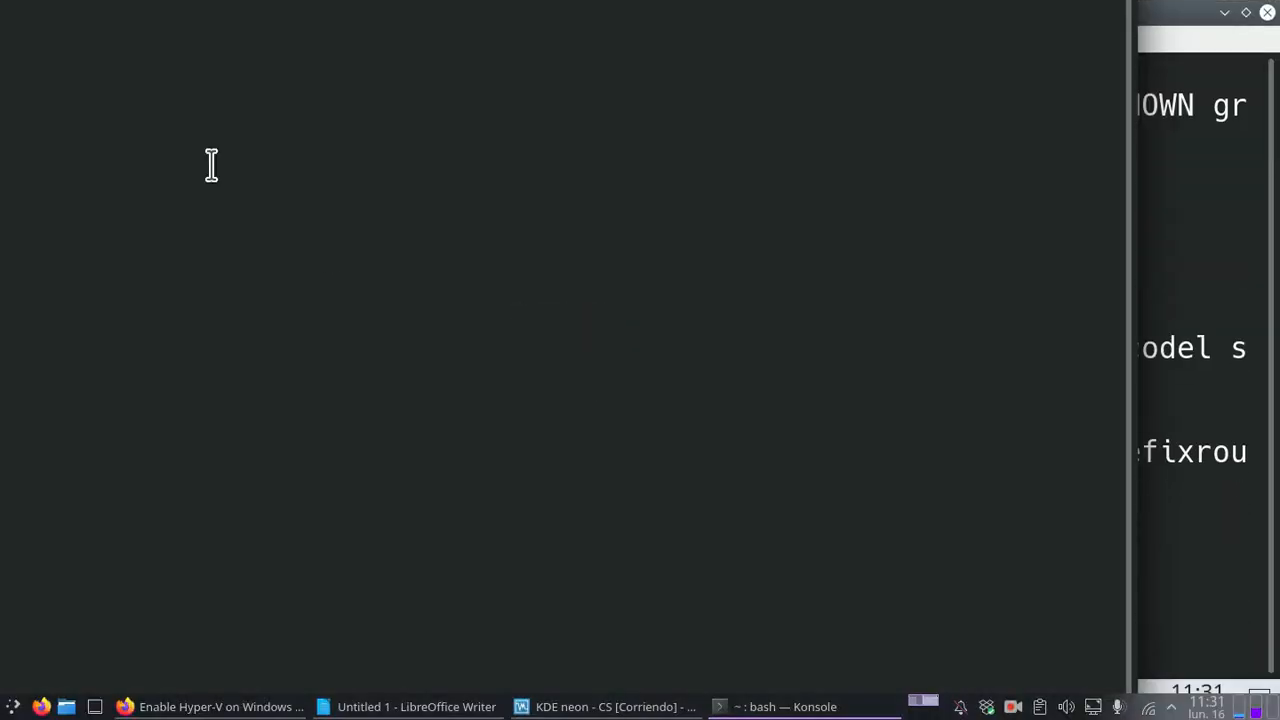
pyautogui.rightClick(803, 707)
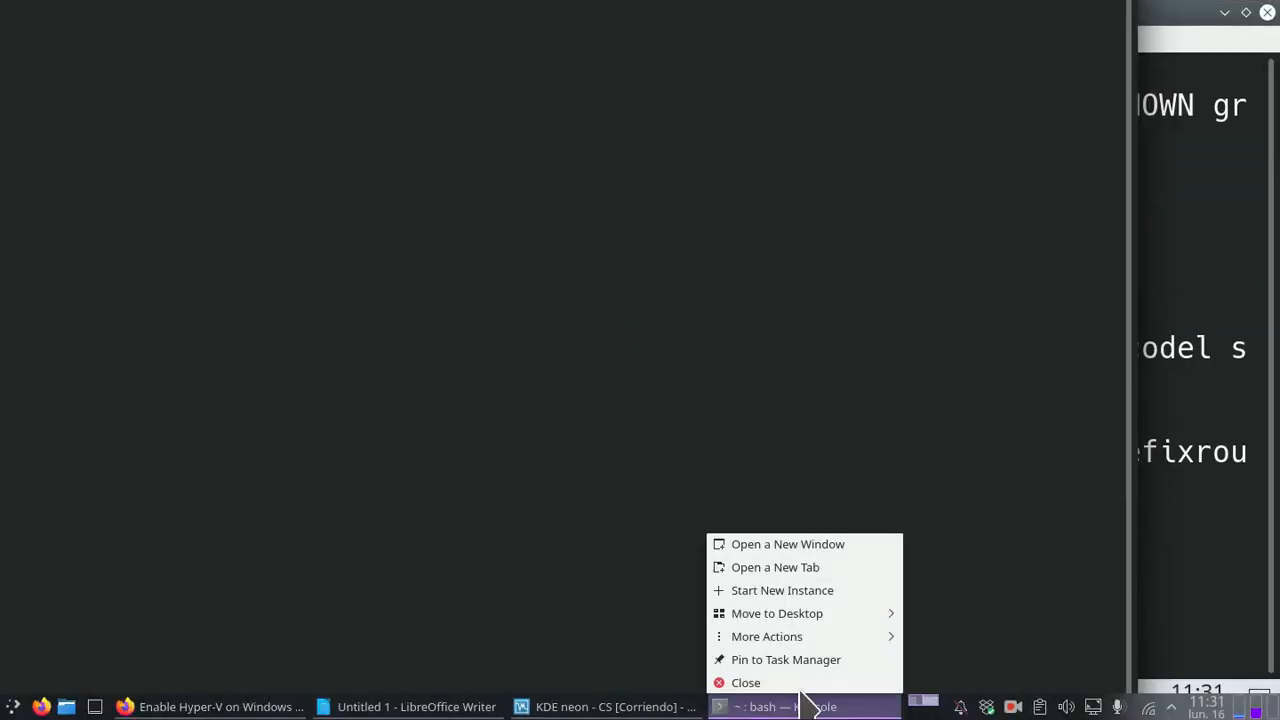
pyautogui.moveTo(830, 637)
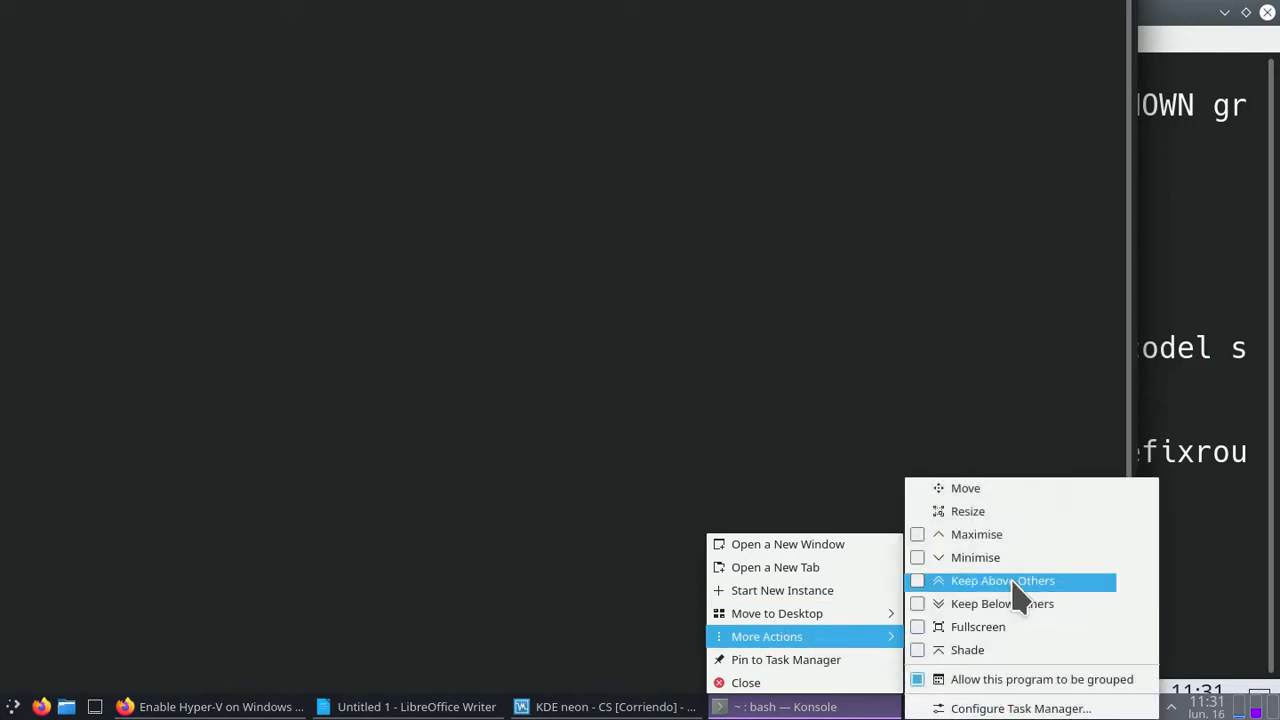
pyautogui.click(1042, 535)
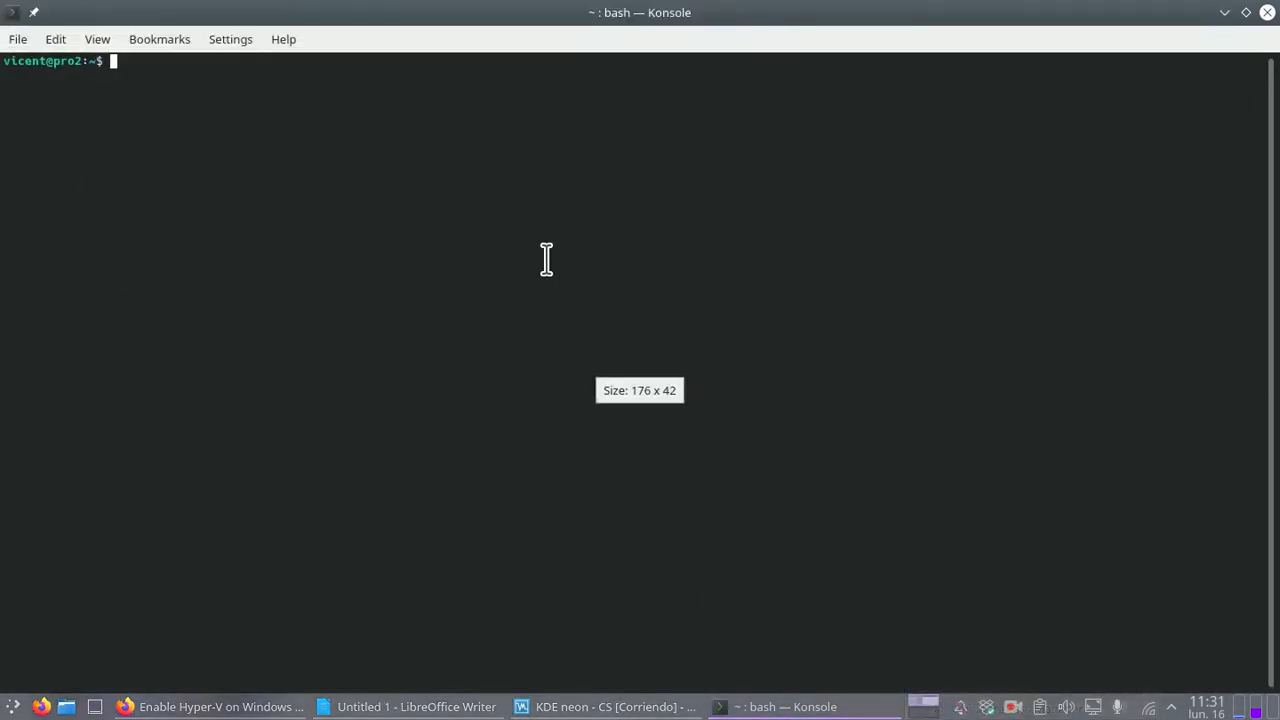
pyautogui.hotkey('ctrl', '+')
pyautogui.hotkey('ctrl', '+')
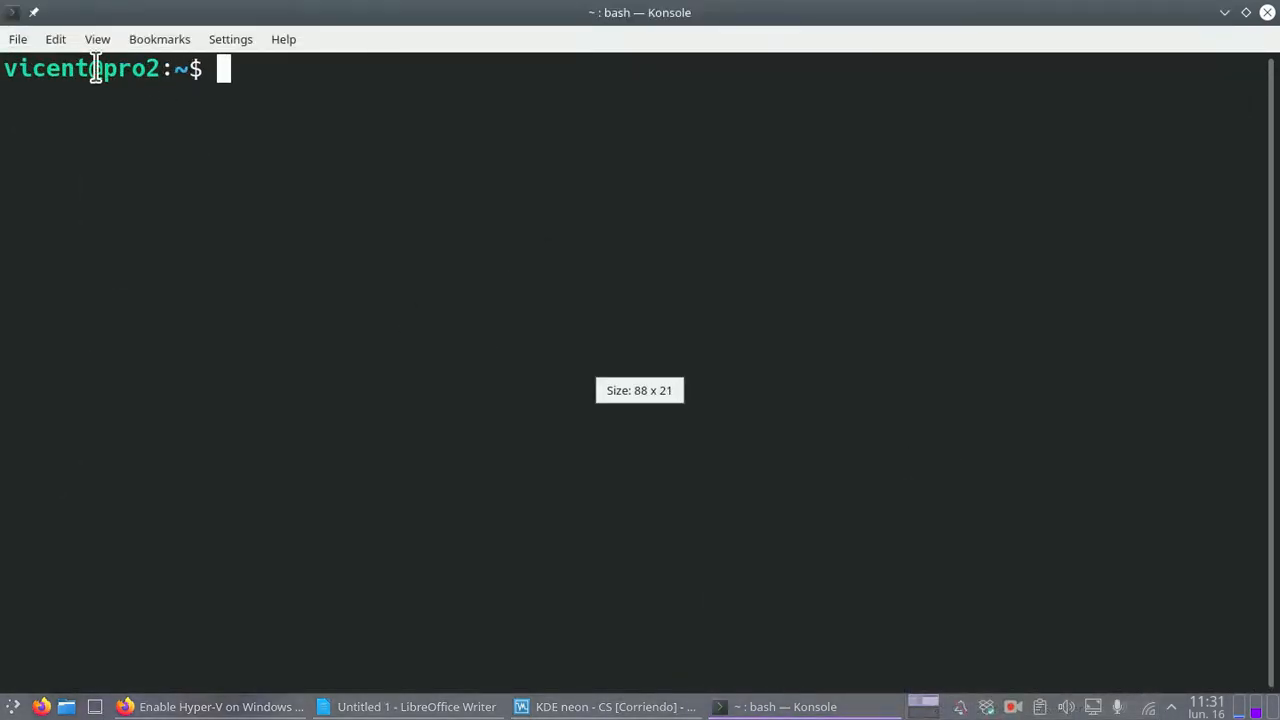
# Step: Run ip a on the host and highlight wlp59s0 and its address 10.0.0.135
pyautogui.moveTo(89, 70); pyautogui.dragTo(14, 38)
pyautogui.moveTo(104, 68); pyautogui.dragTo(158, 70)
pyautogui.click(287, 151)
pyautogui.write('ip a')
pyautogui.press('Return')
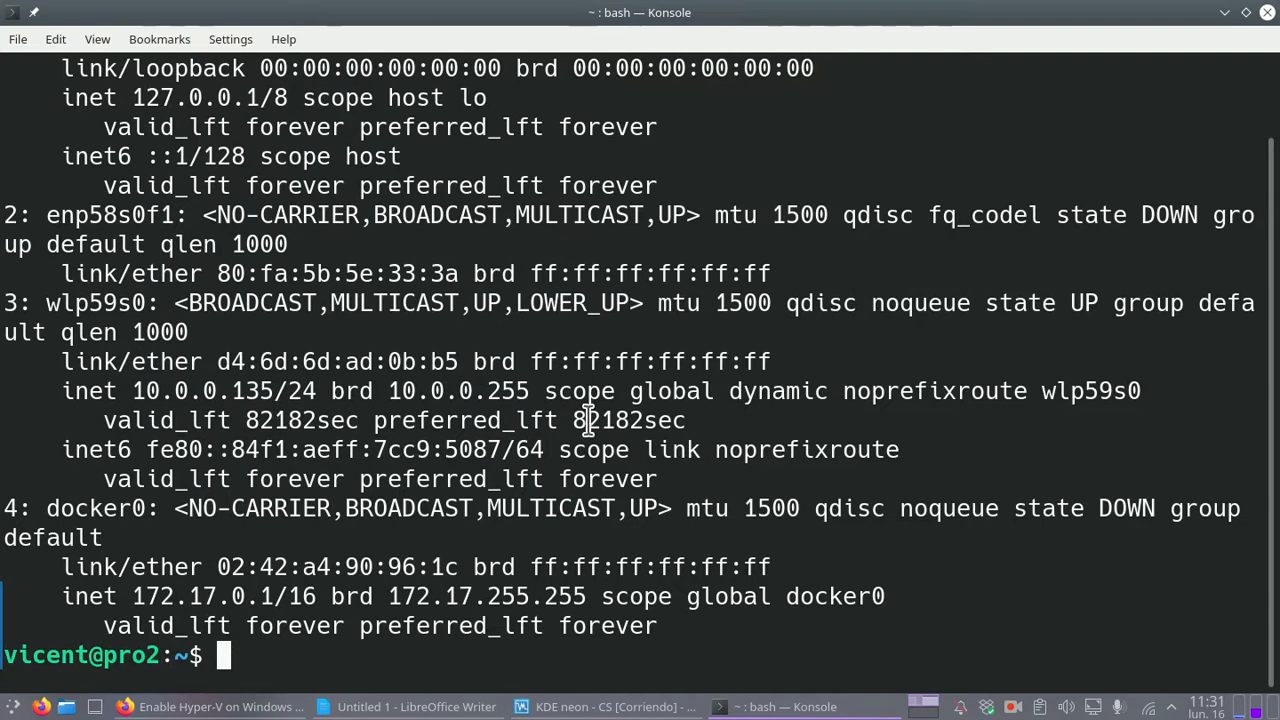
pyautogui.scroll(1, 341, 541)
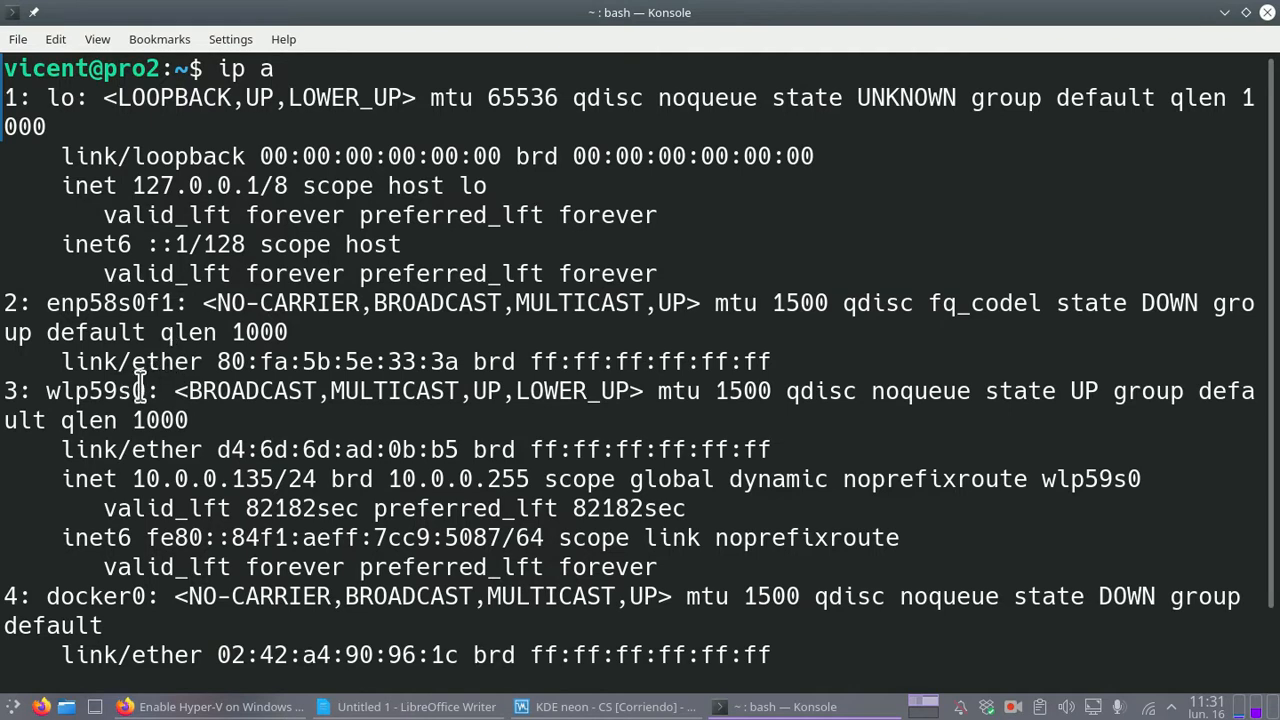
pyautogui.moveTo(147, 390); pyautogui.dragTo(46, 390)
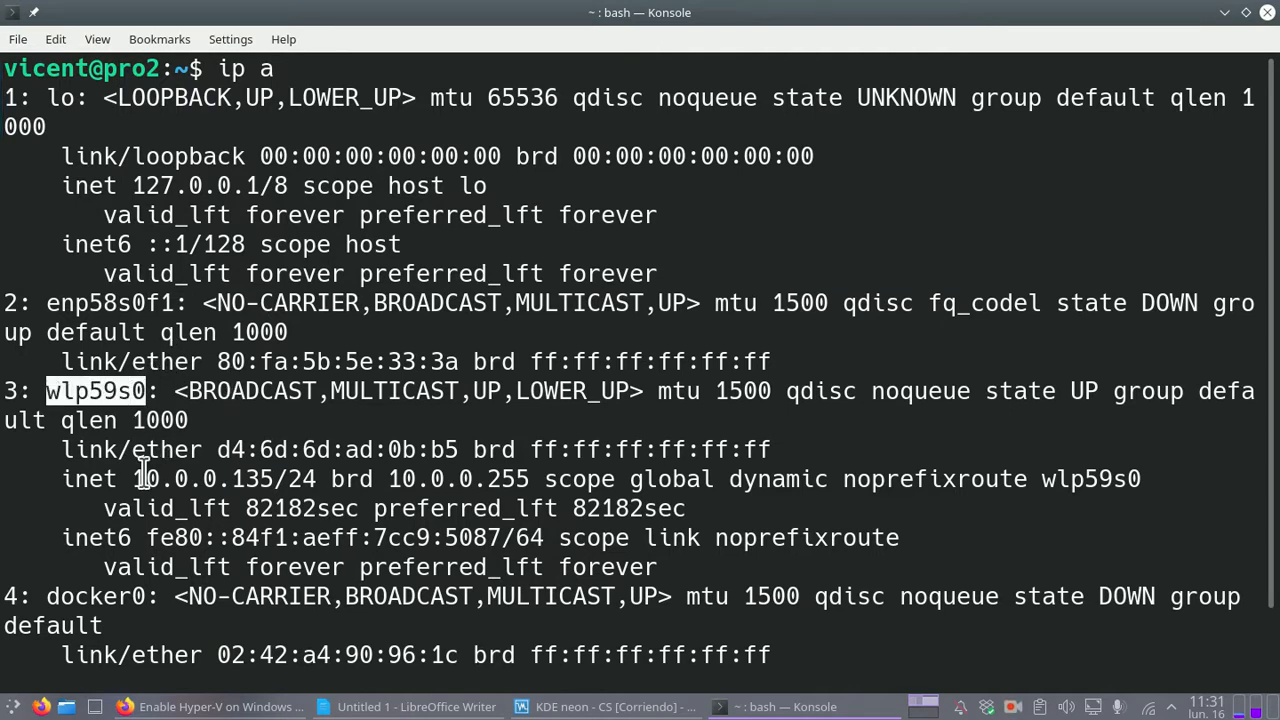
pyautogui.moveTo(133, 479); pyautogui.dragTo(273, 482)
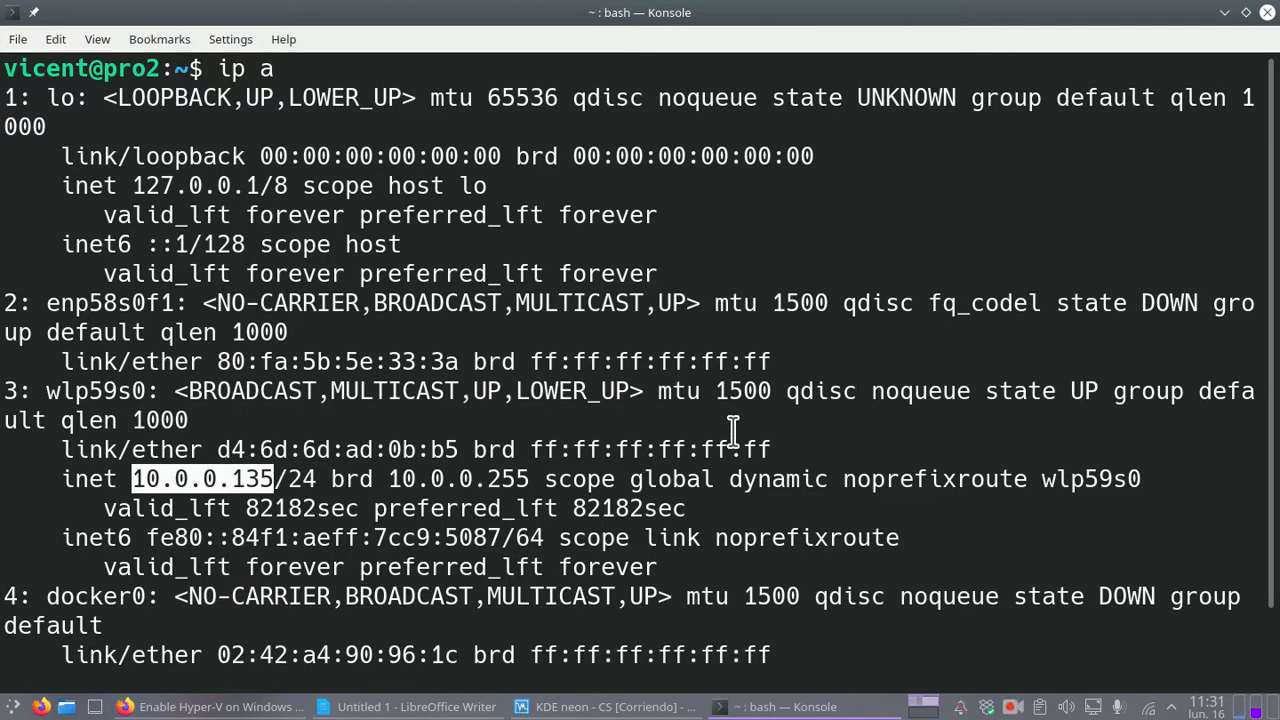
# Step: From the guest terminal, ping 10.0.0.135 and stop it after three replies
pyautogui.click(615, 707)
pyautogui.click(286, 458)
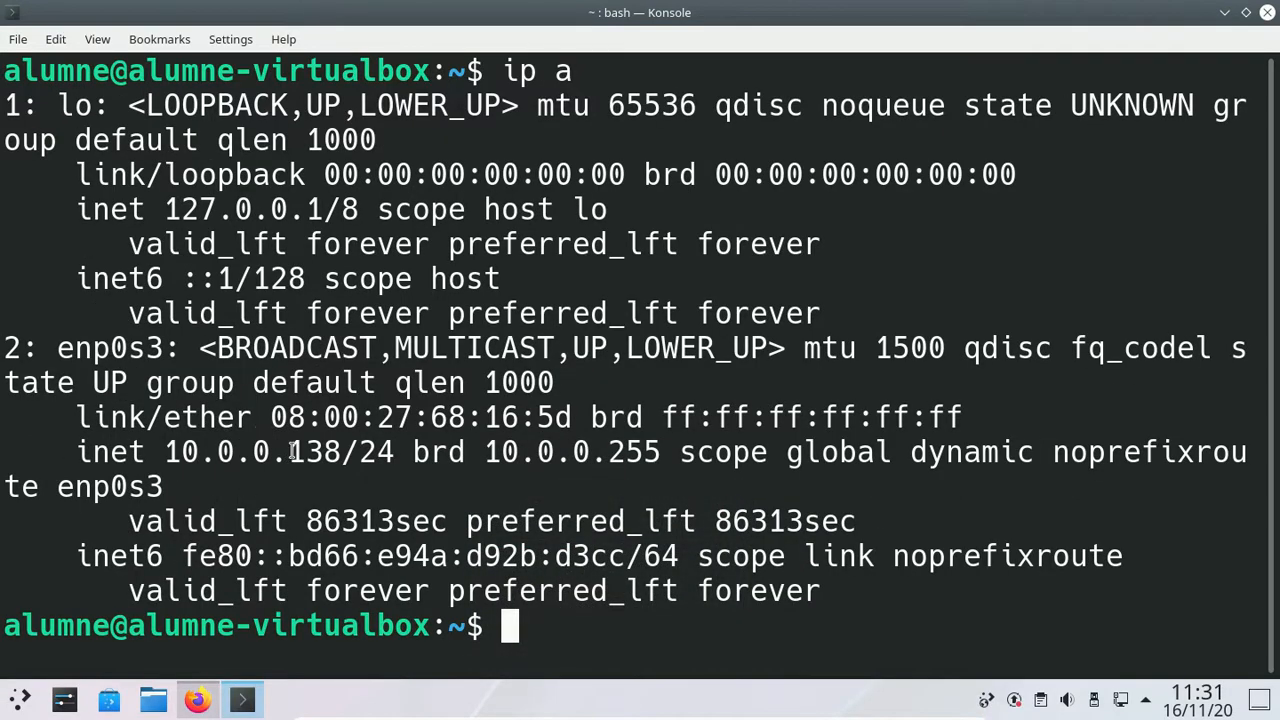
pyautogui.moveTo(297, 452); pyautogui.dragTo(352, 452)
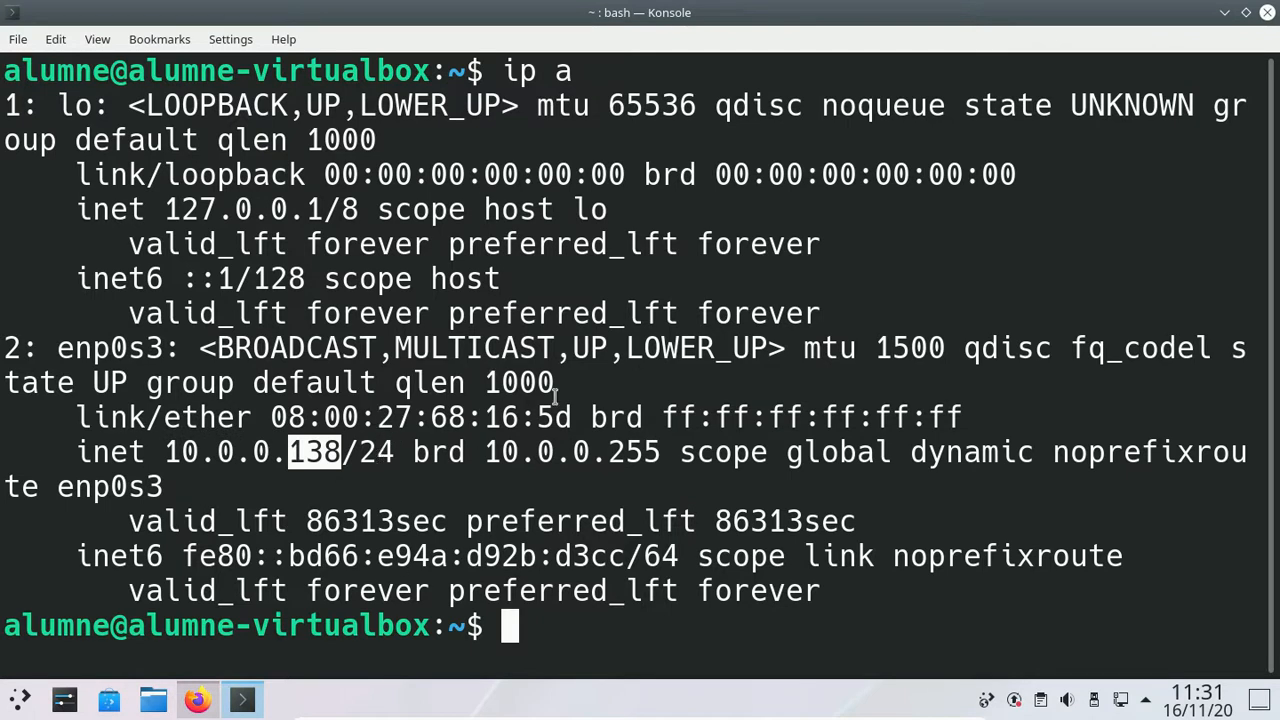
pyautogui.click(802, 446)
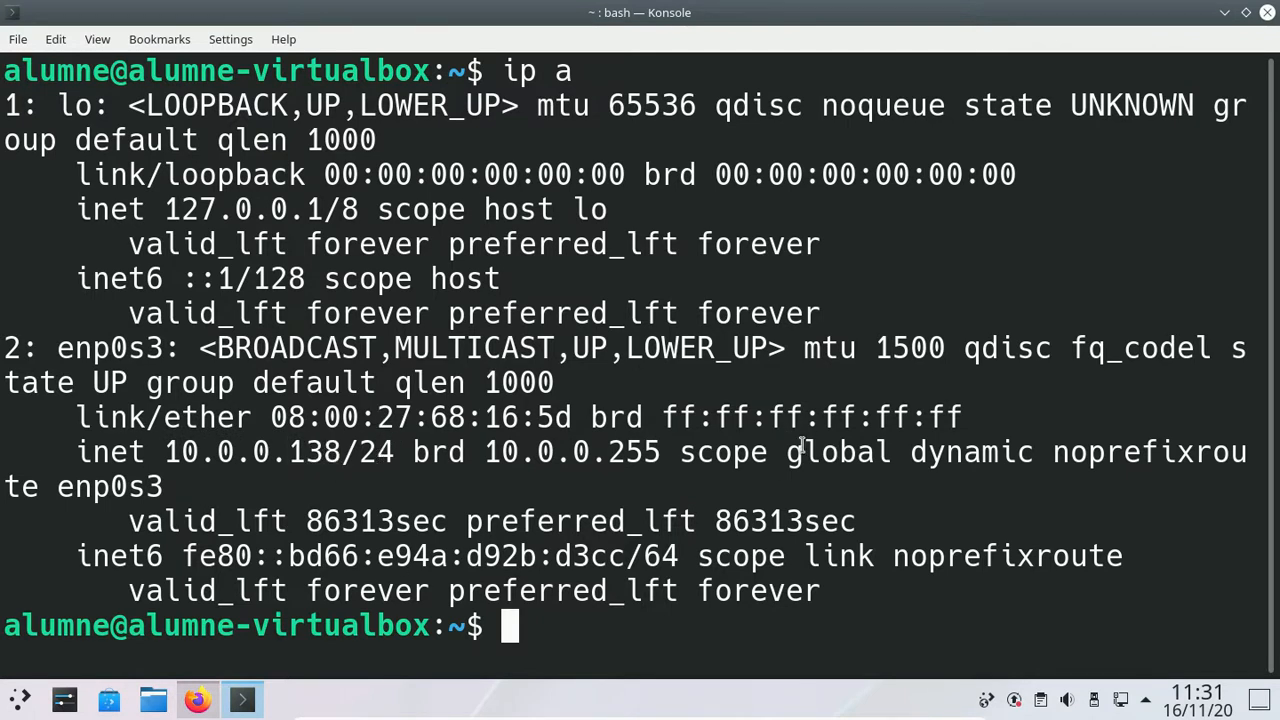
pyautogui.write('ping 10.0.0.')
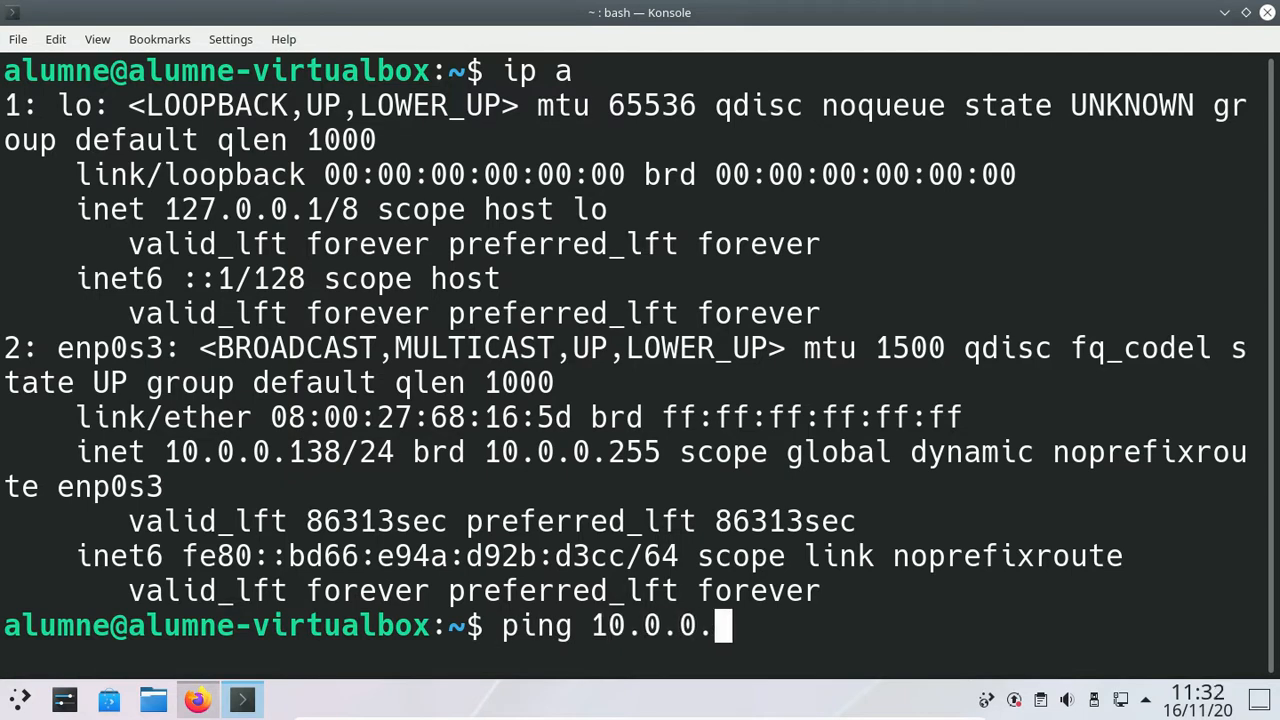
pyautogui.write('135')
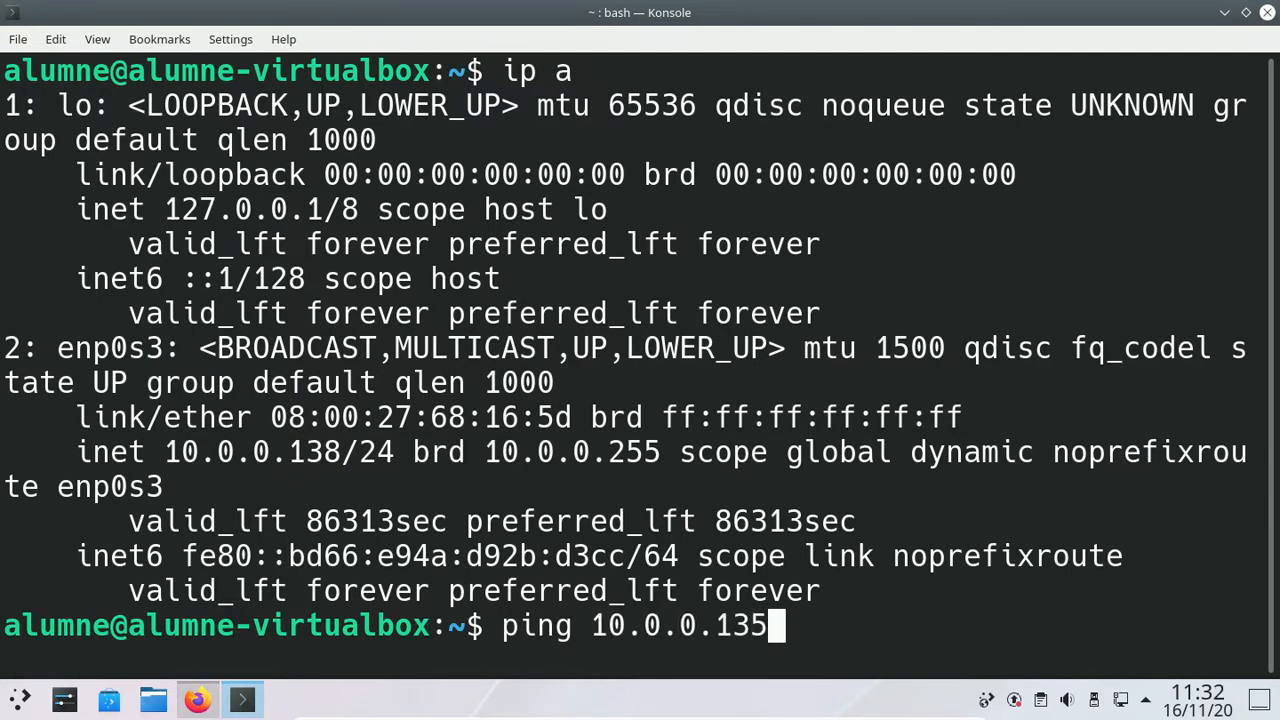
pyautogui.press('Return')
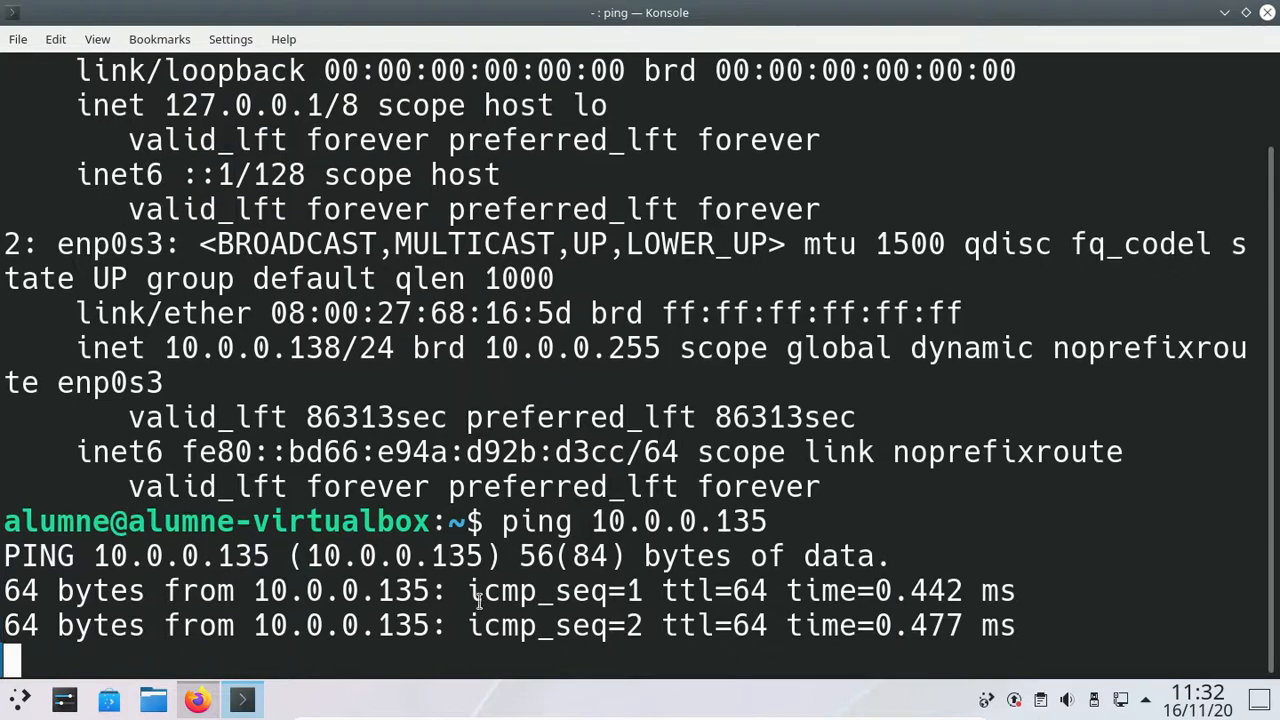
pyautogui.hotkey('ctrl', 'c')
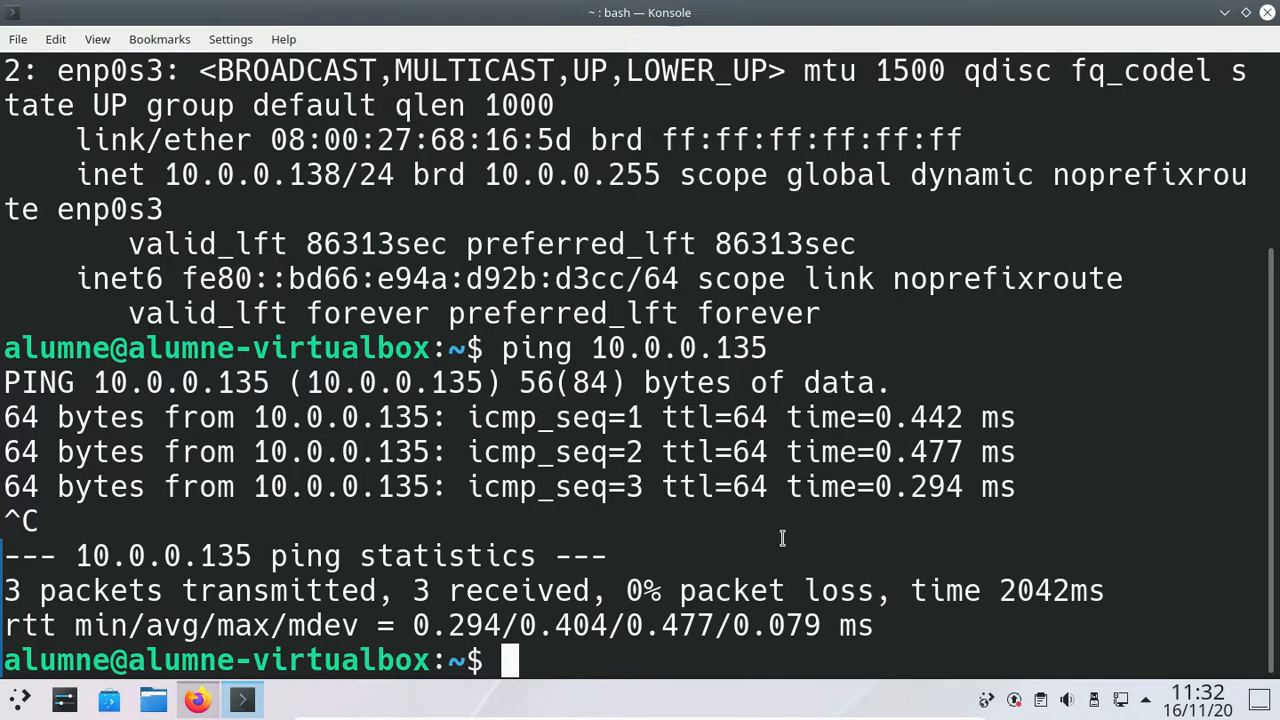
# Step: Load the host's Apache page at 10.0.0.135 in the guest's Firefox
pyautogui.click(197, 700)
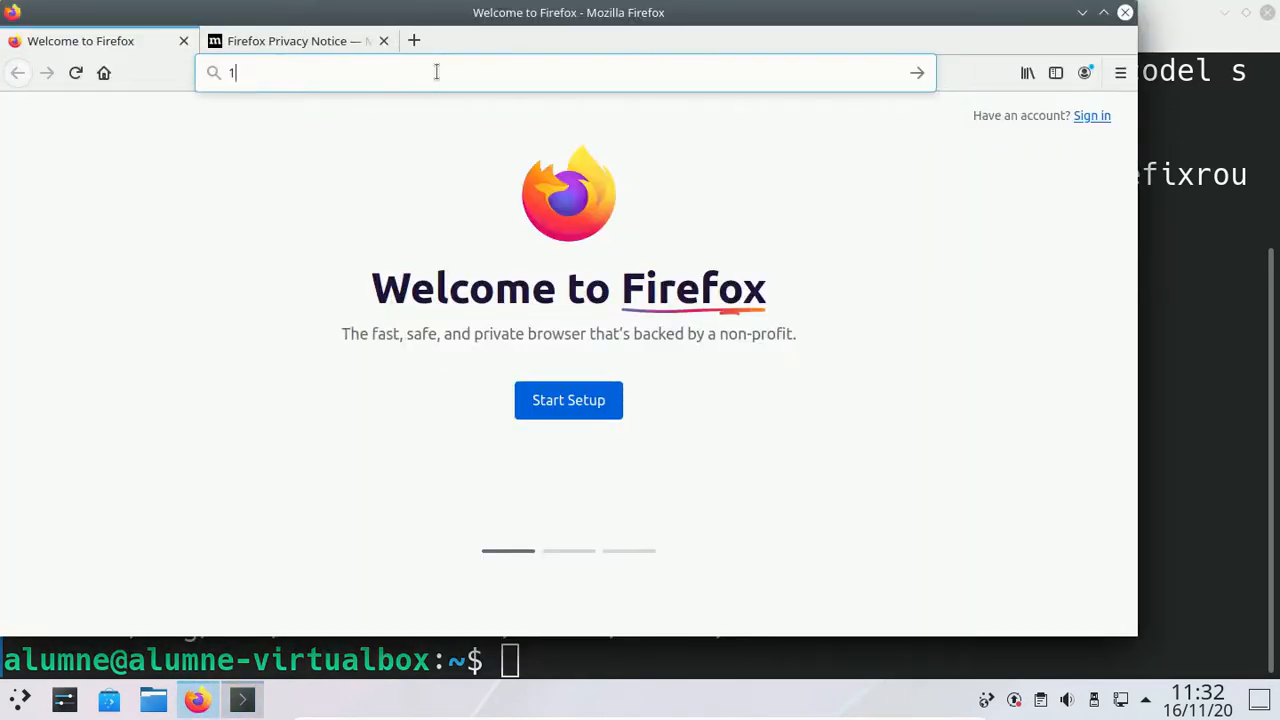
pyautogui.write('192.')
pyautogui.press('BackSpace')
pyautogui.press('BackSpace')
pyautogui.press('BackSpace')
pyautogui.write('0')
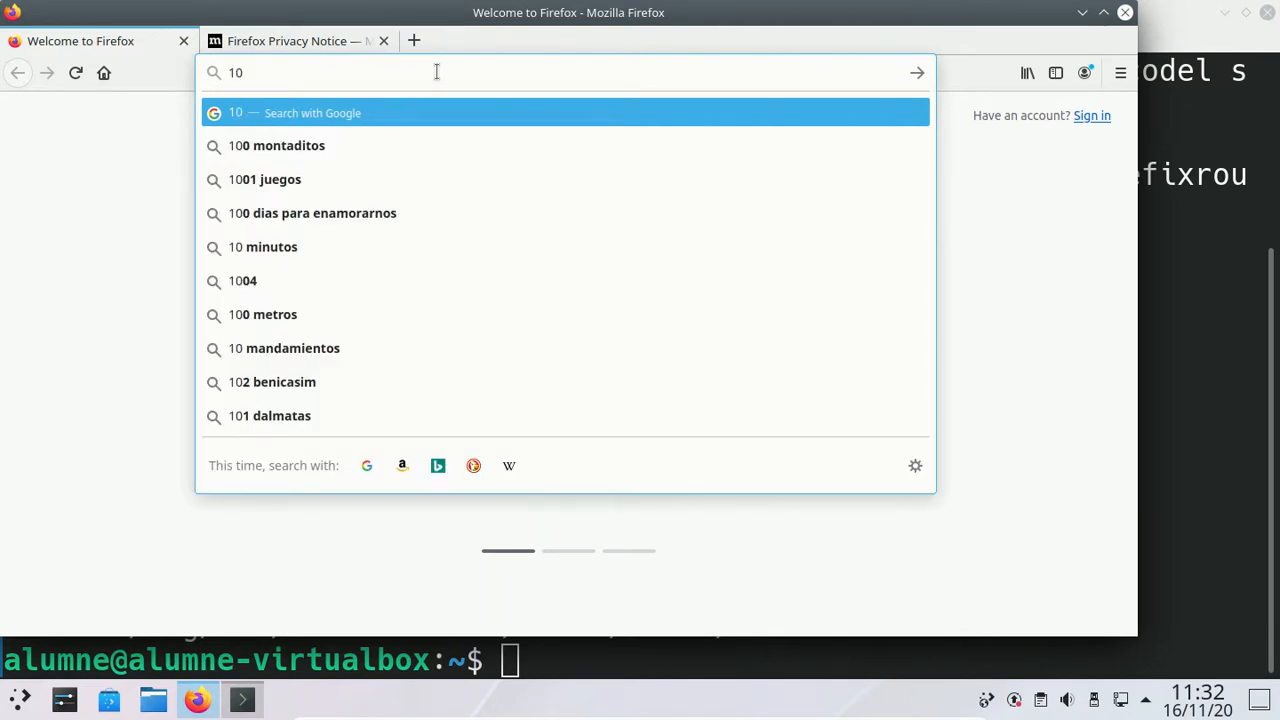
pyautogui.write('.0.0')
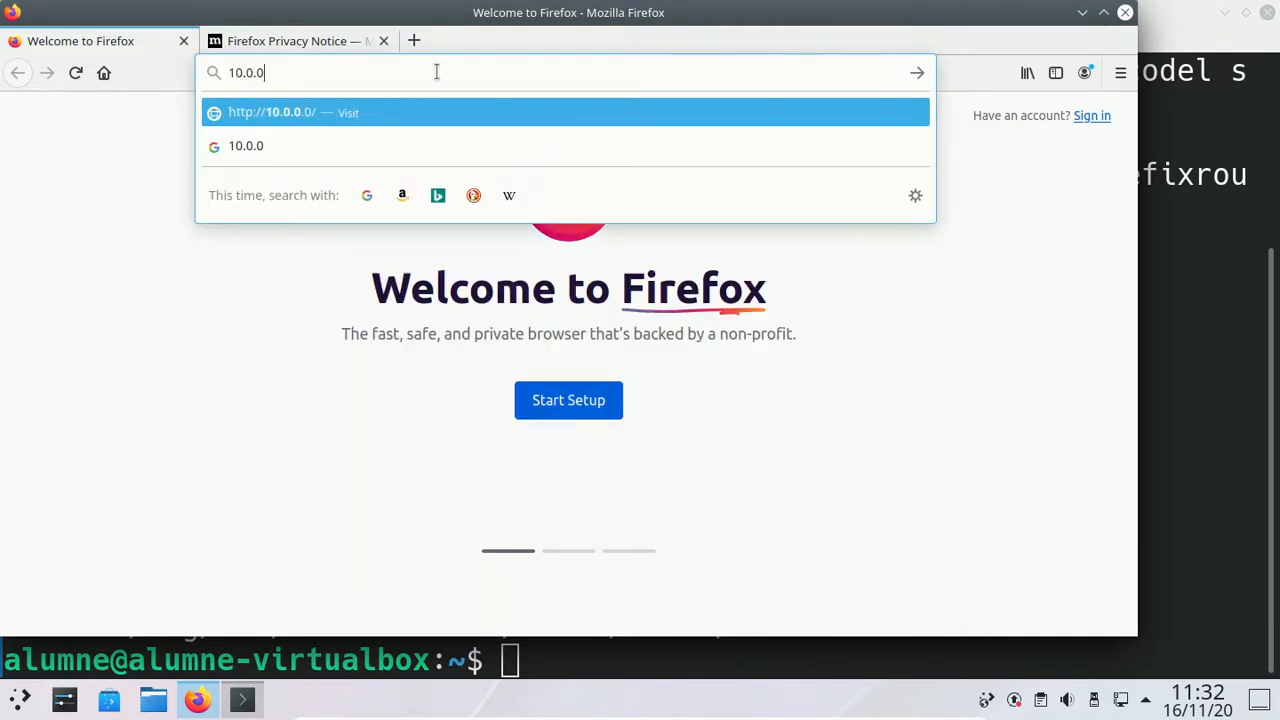
pyautogui.write('.135')
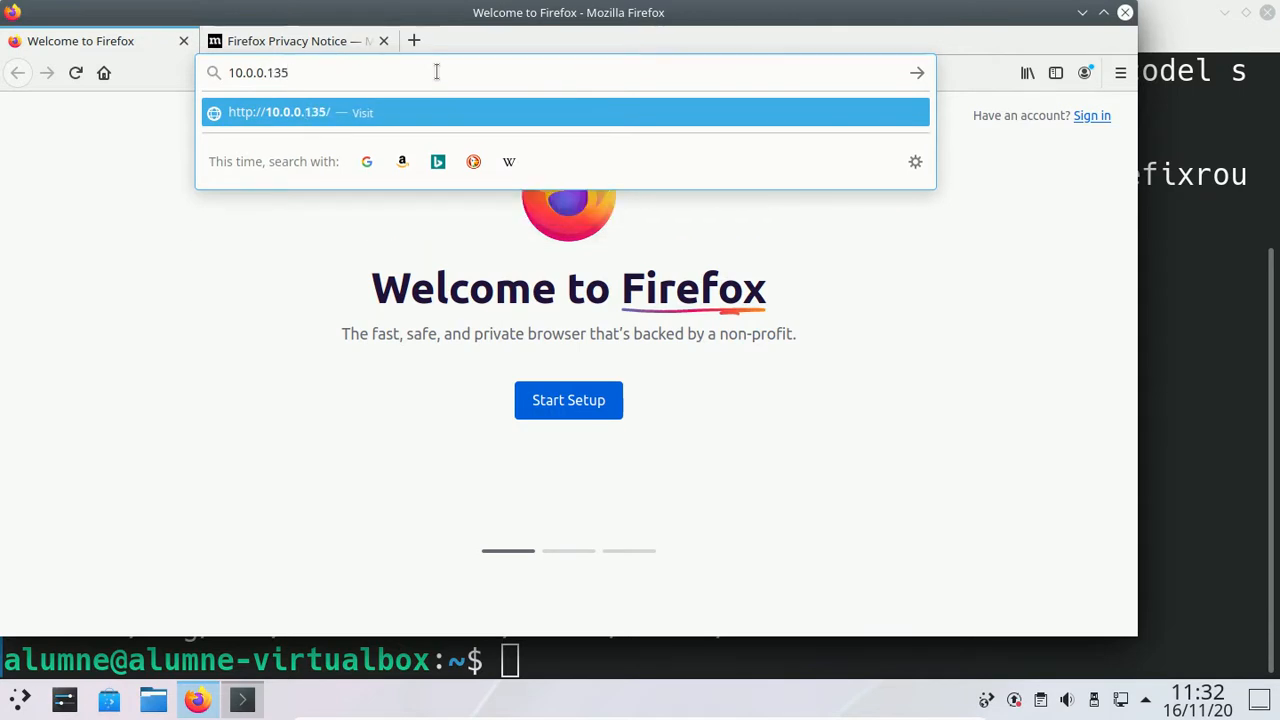
pyautogui.press('Return')
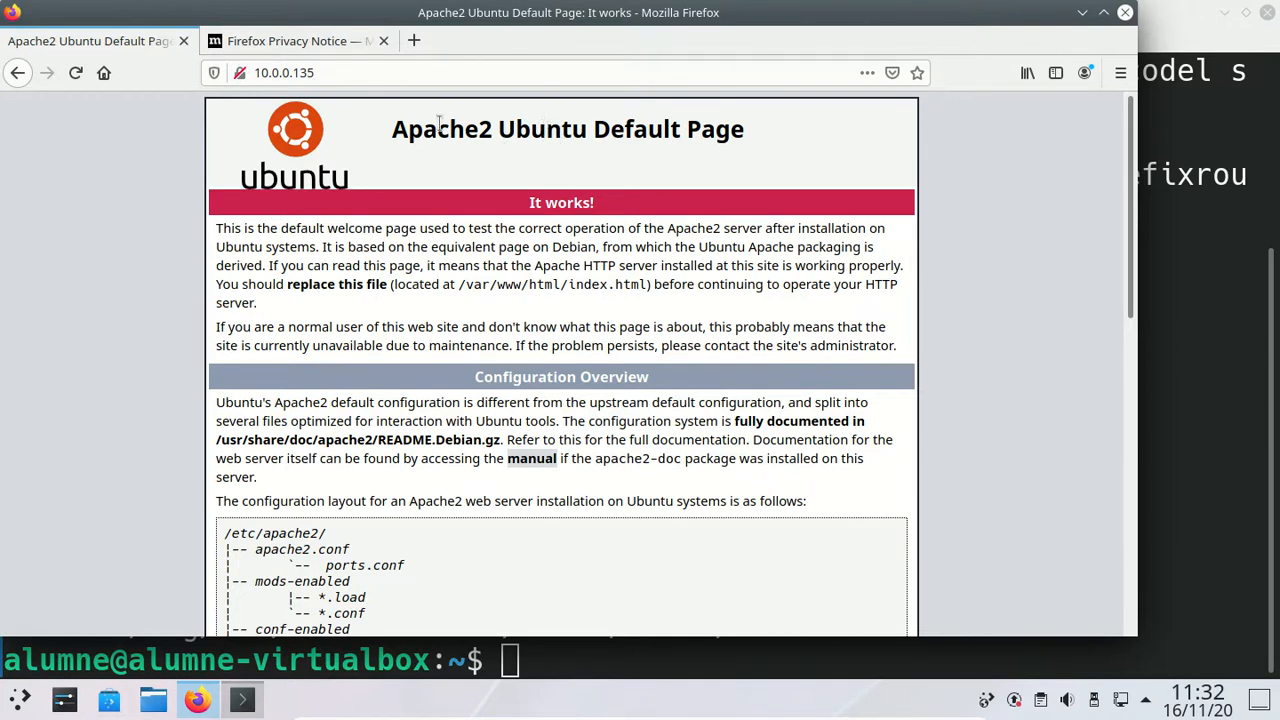
# Step: Highlight the 10.0.0.135 address, then quit Firefox, closing both tabs
pyautogui.click(356, 74)
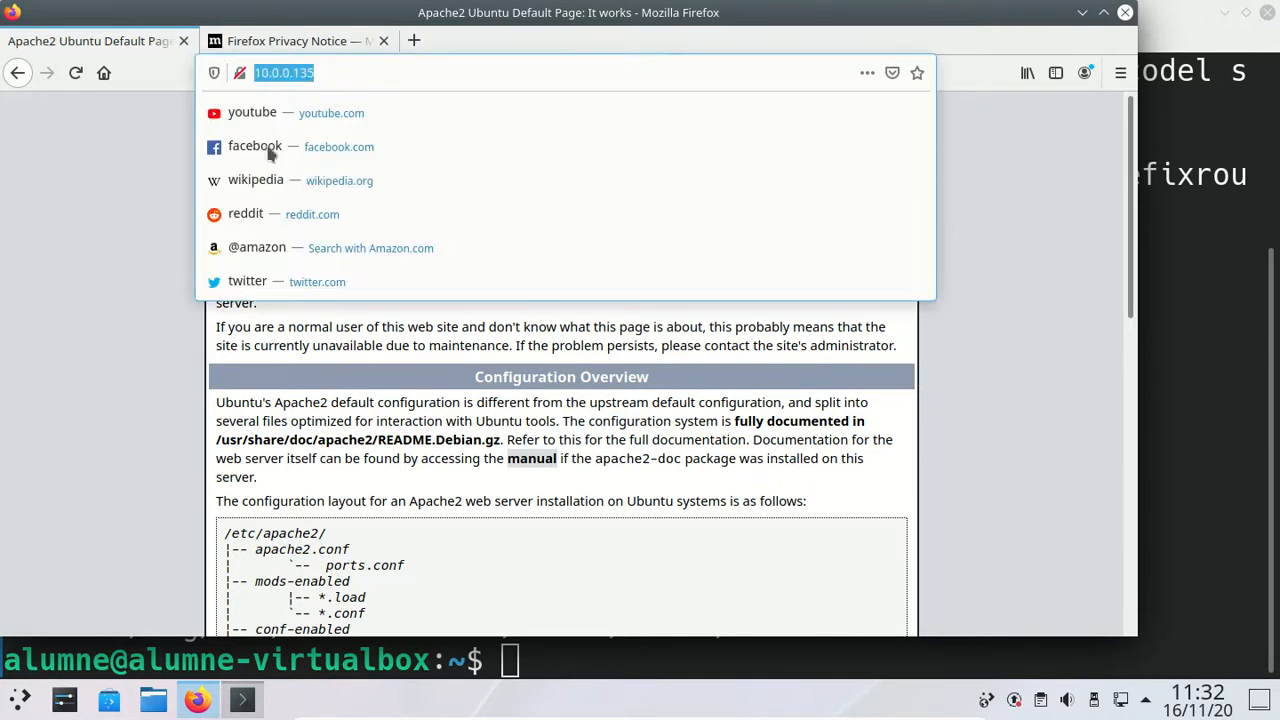
pyautogui.click(414, 447)
pyautogui.click(345, 72)
pyautogui.click(384, 78)
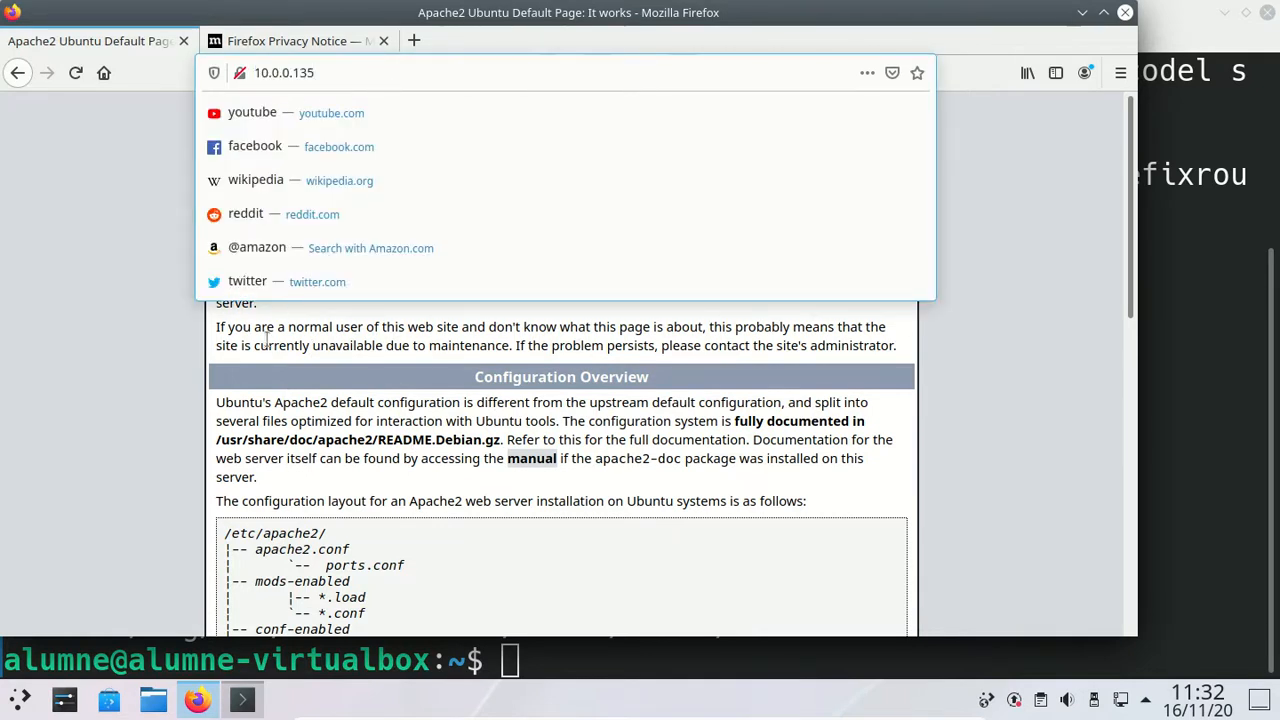
pyautogui.click(484, 203)
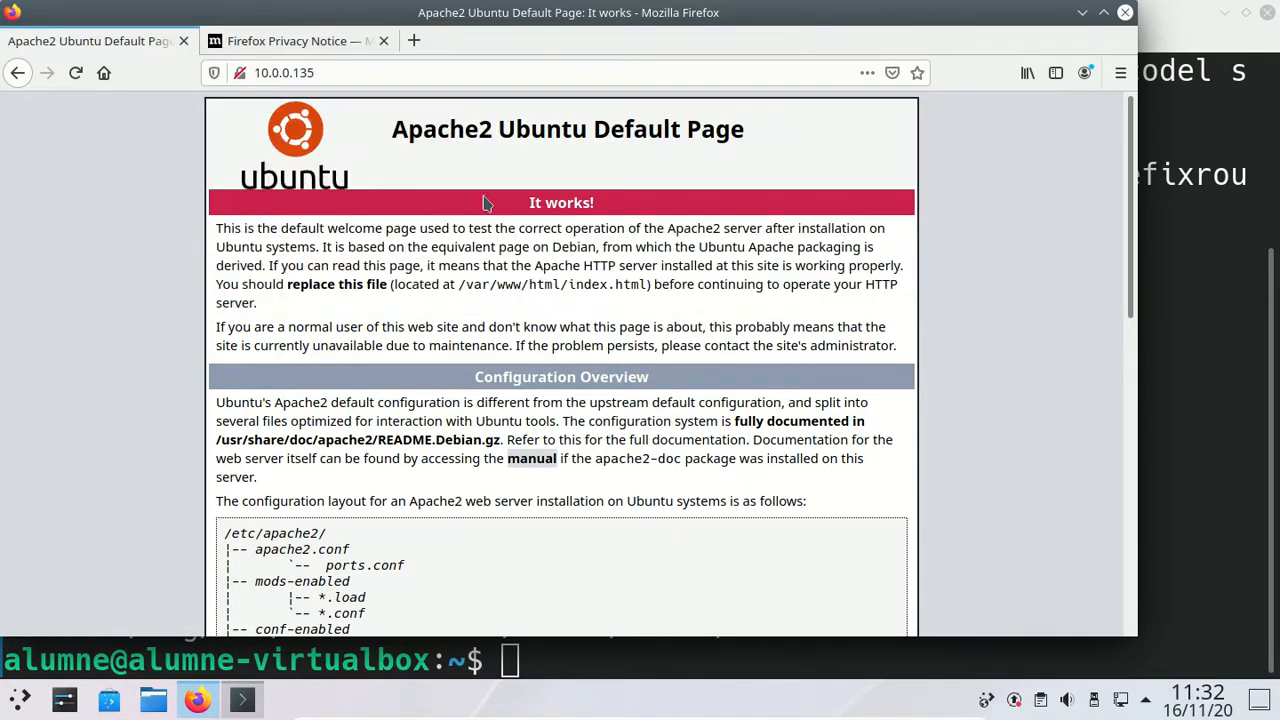
pyautogui.click(508, 74)
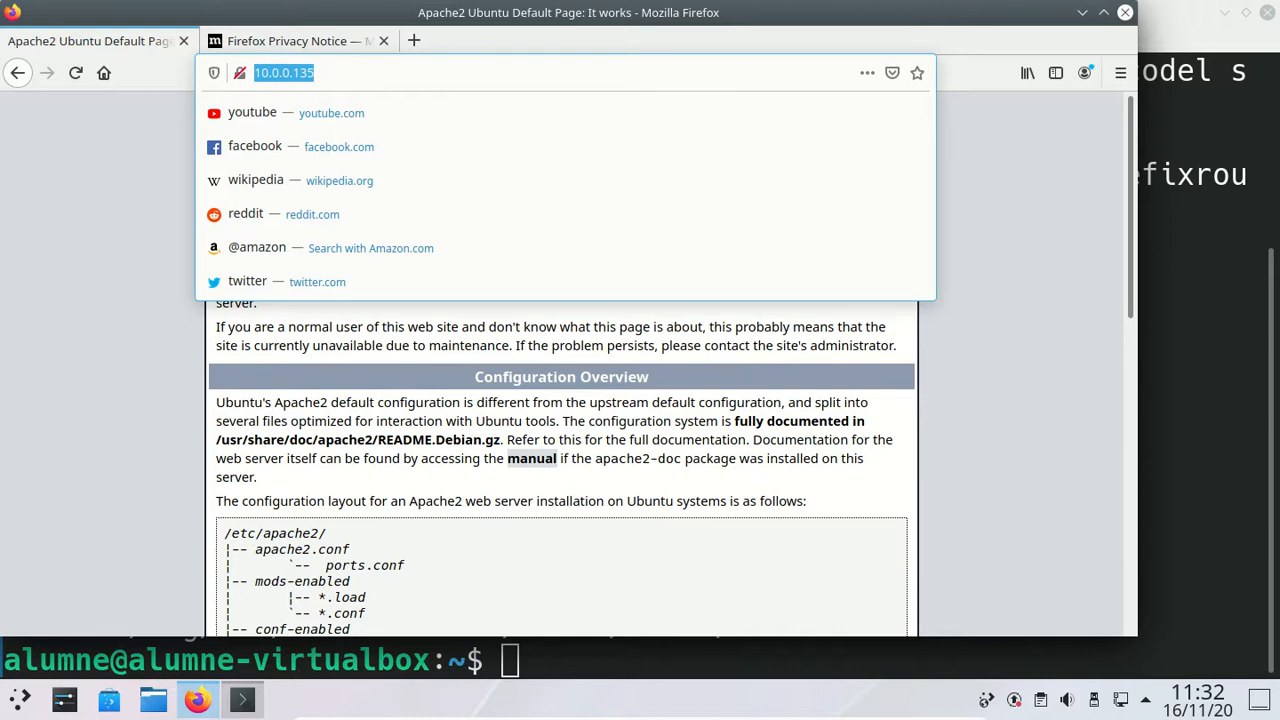
pyautogui.click(1125, 12)
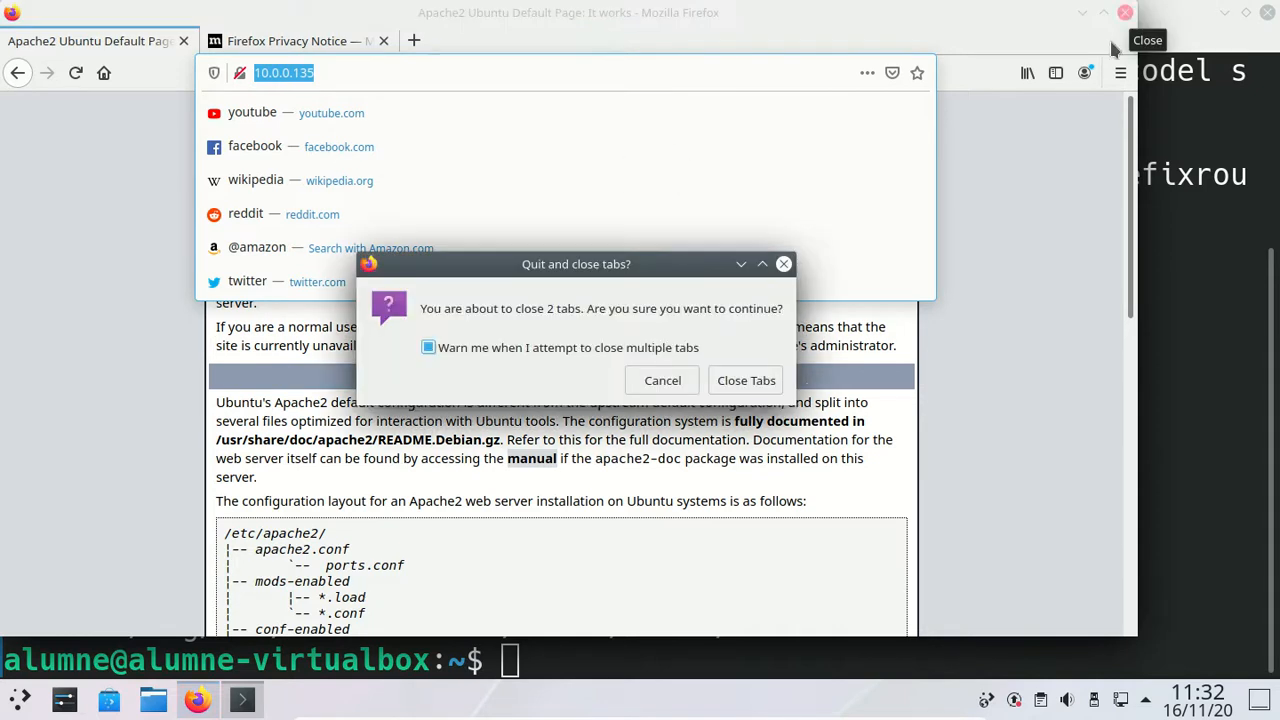
pyautogui.click(757, 381)
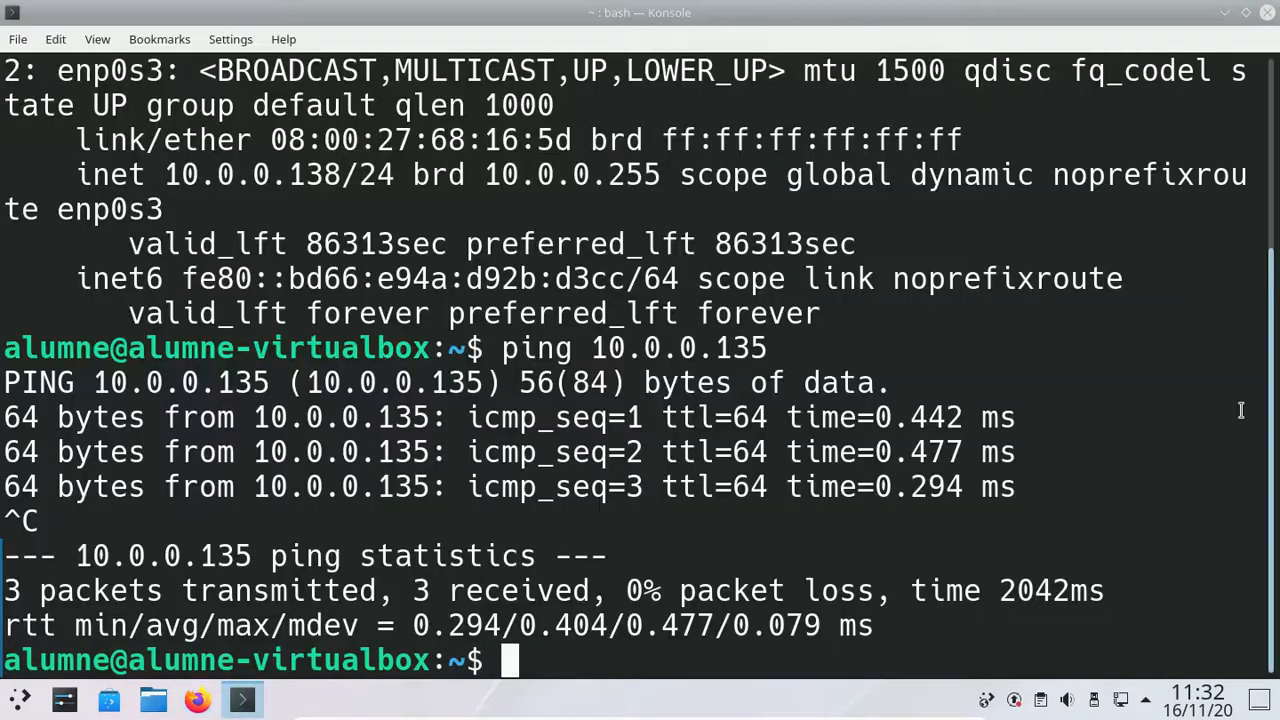
# Step: Close the guest's Konsole and shut down KDE neon from the launcher's Leave options
pyautogui.click(1246, 12)
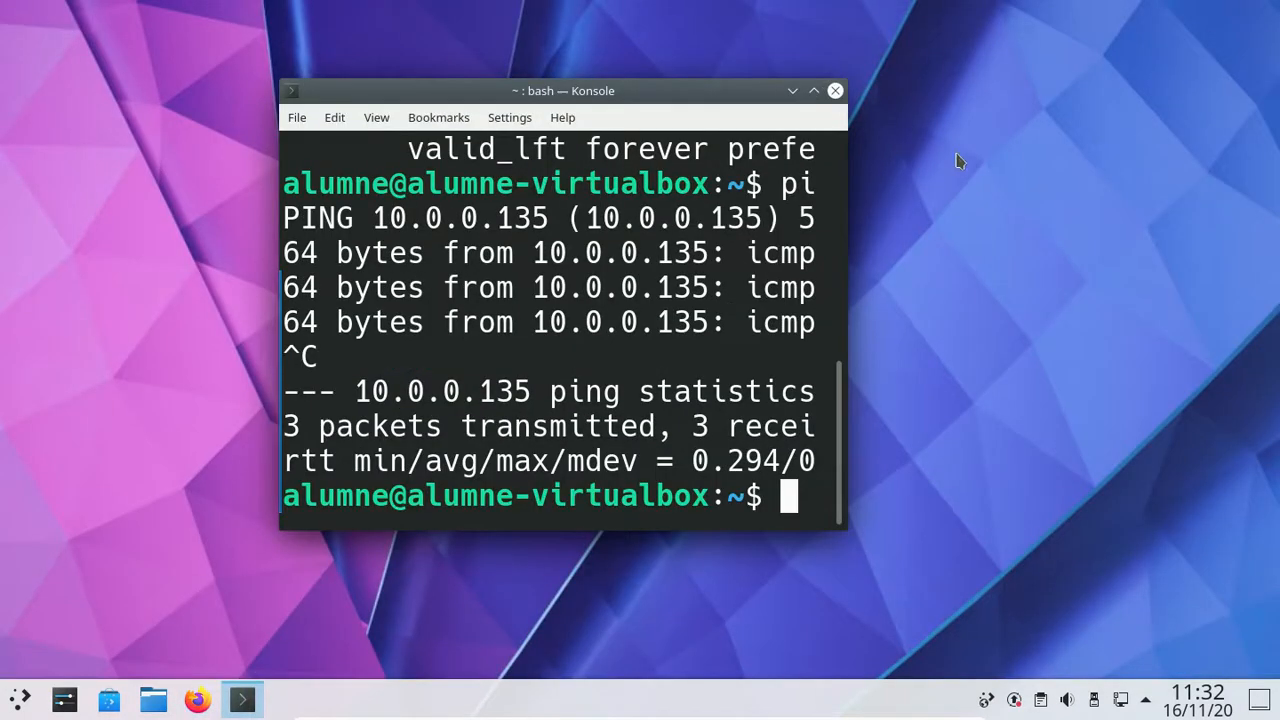
pyautogui.click(835, 91)
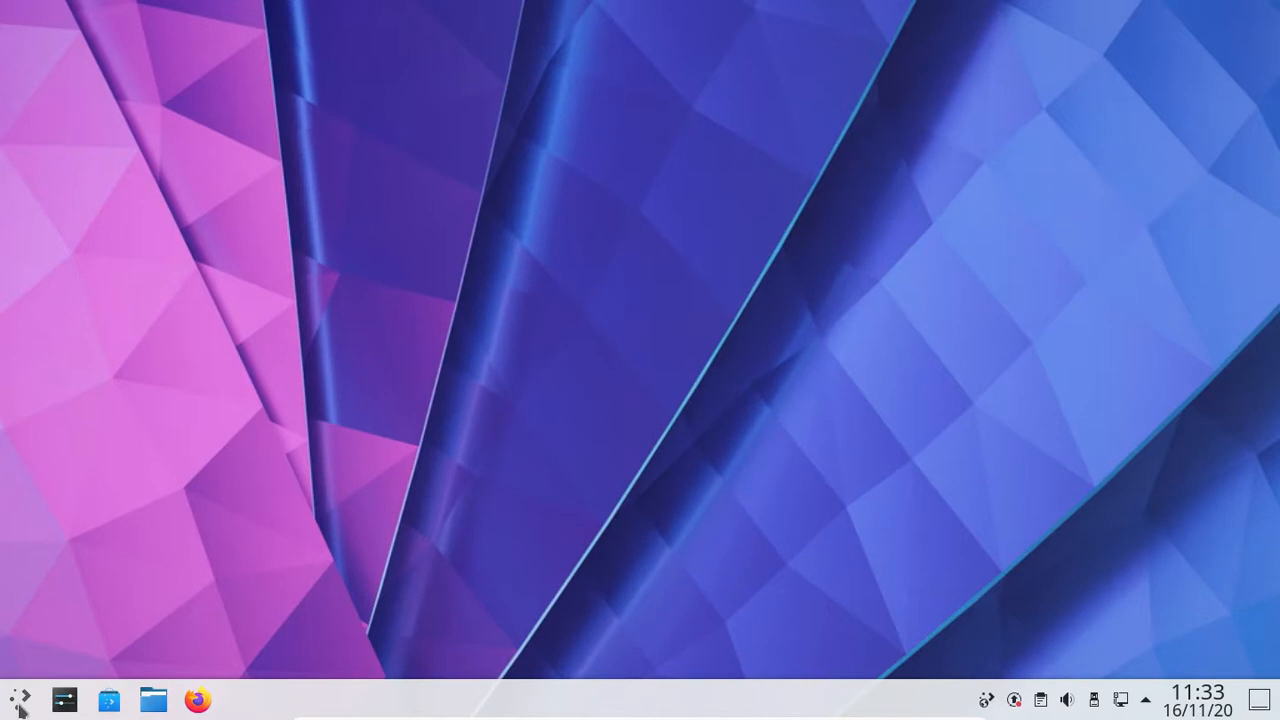
pyautogui.click(20, 700)
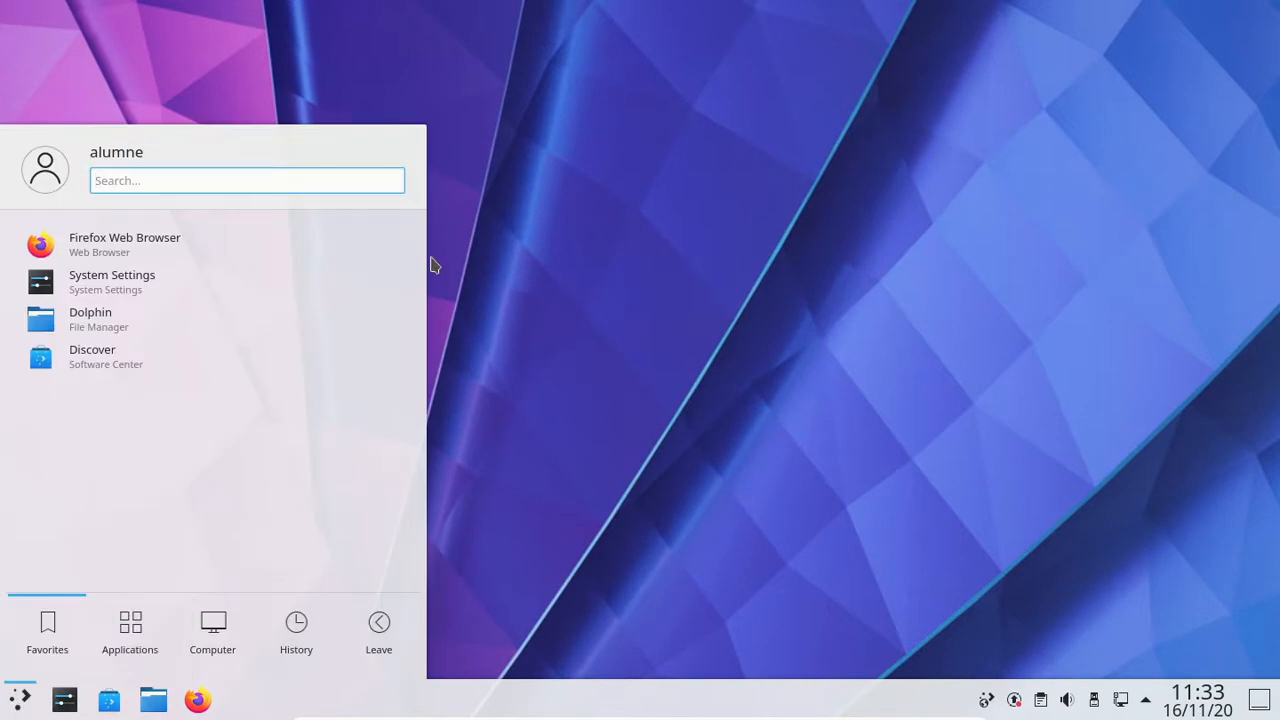
pyautogui.click(638, 434)
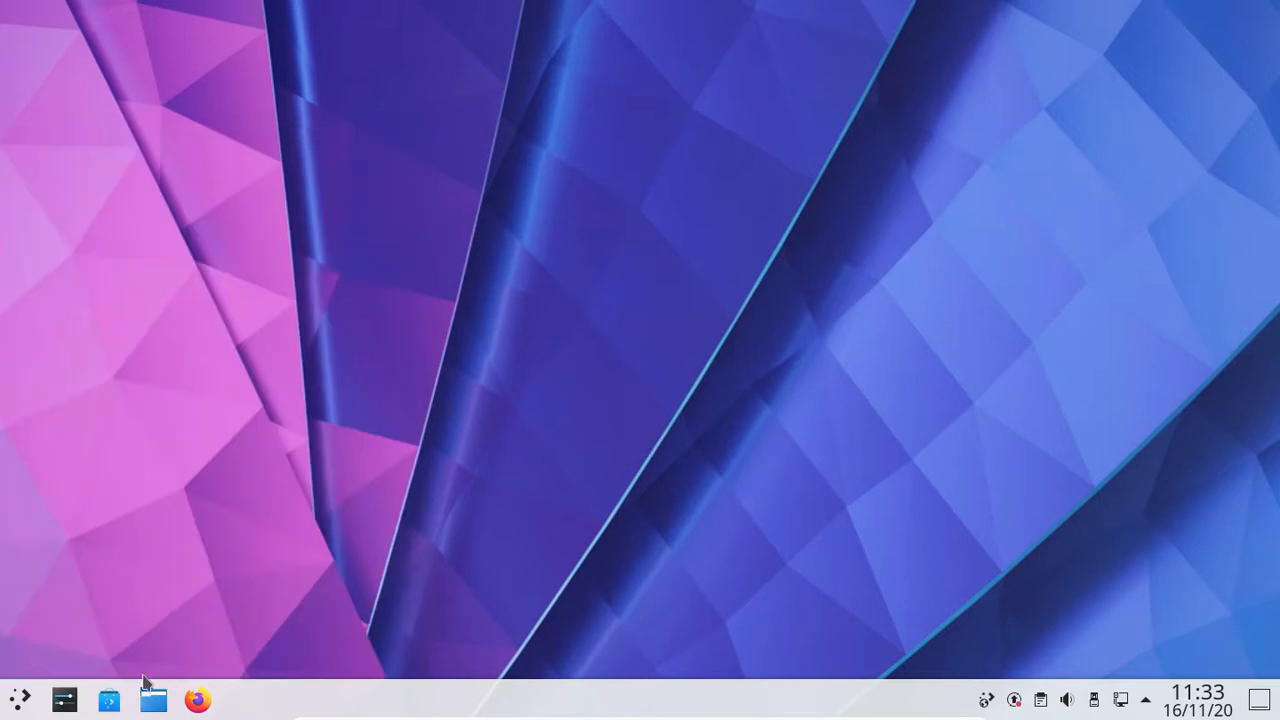
pyautogui.click(21, 700)
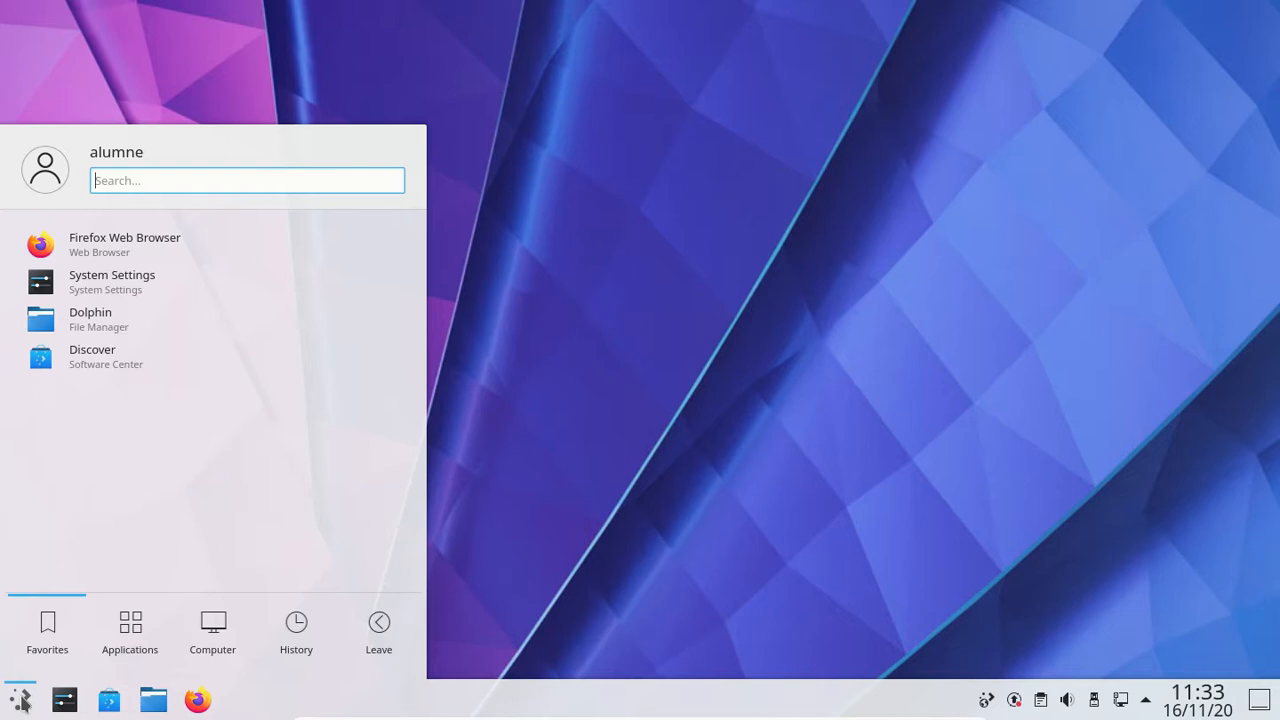
pyautogui.click(368, 616)
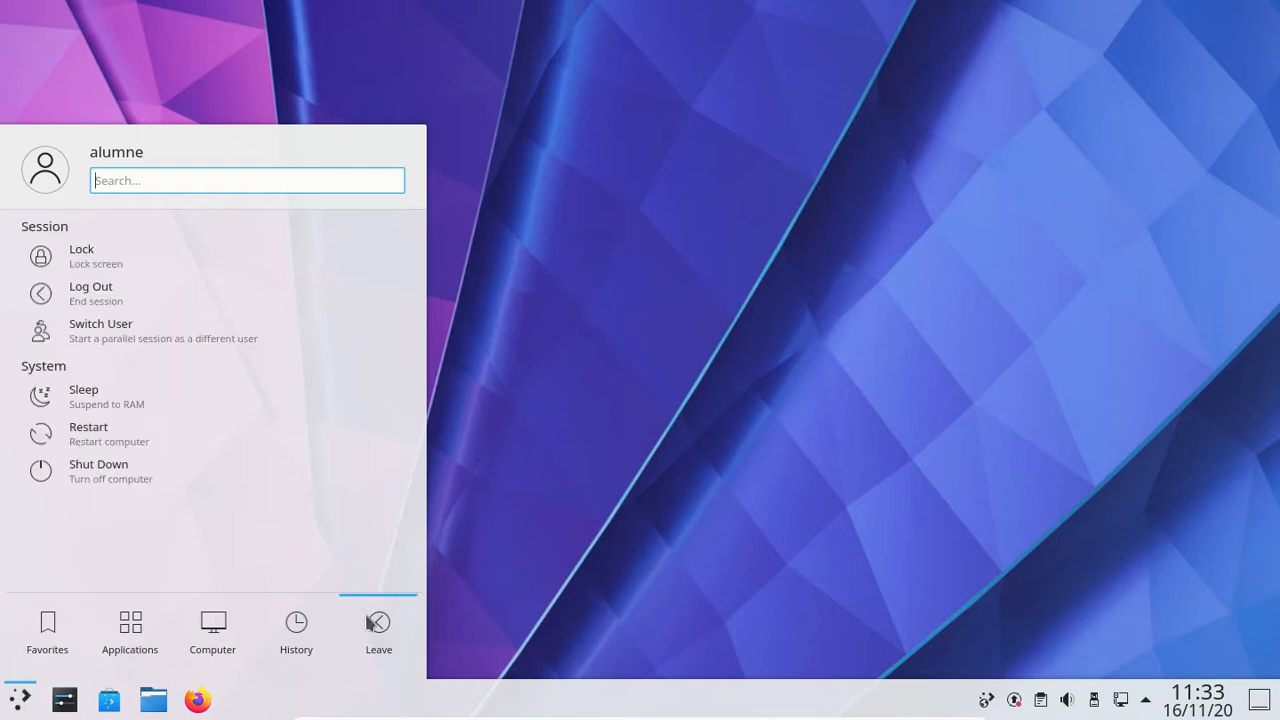
pyautogui.click(259, 476)
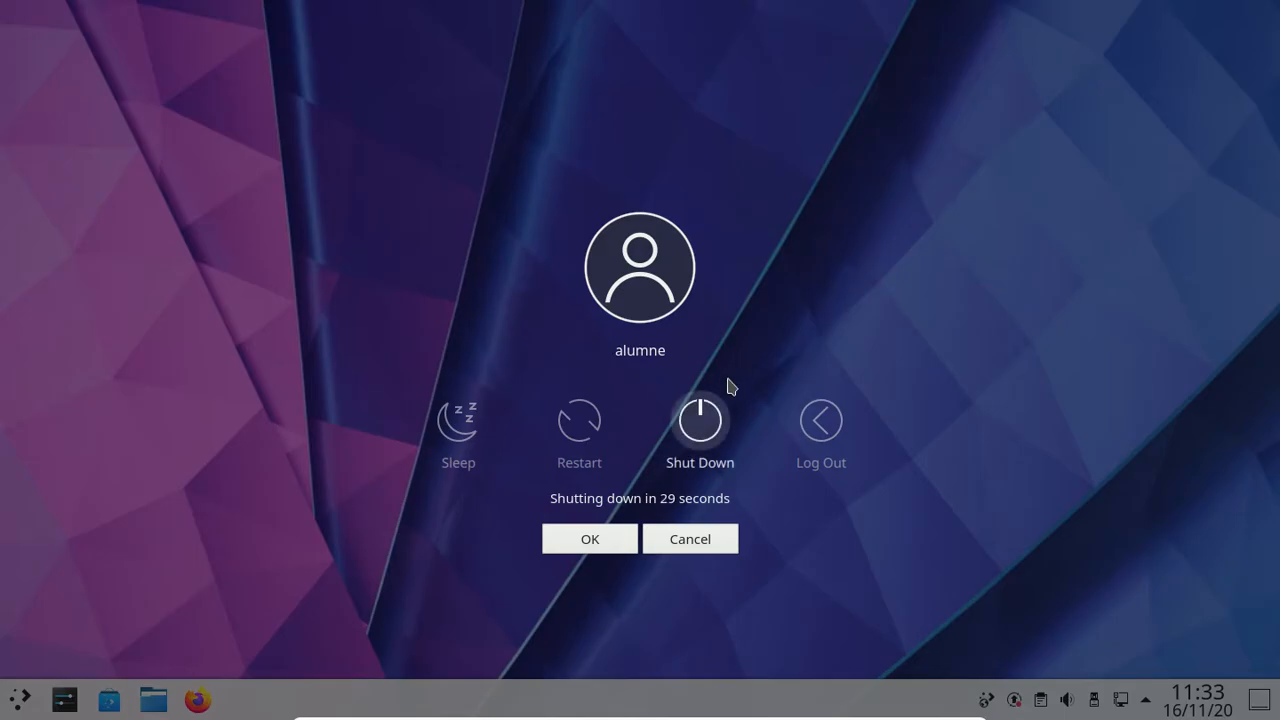
pyautogui.click(712, 428)
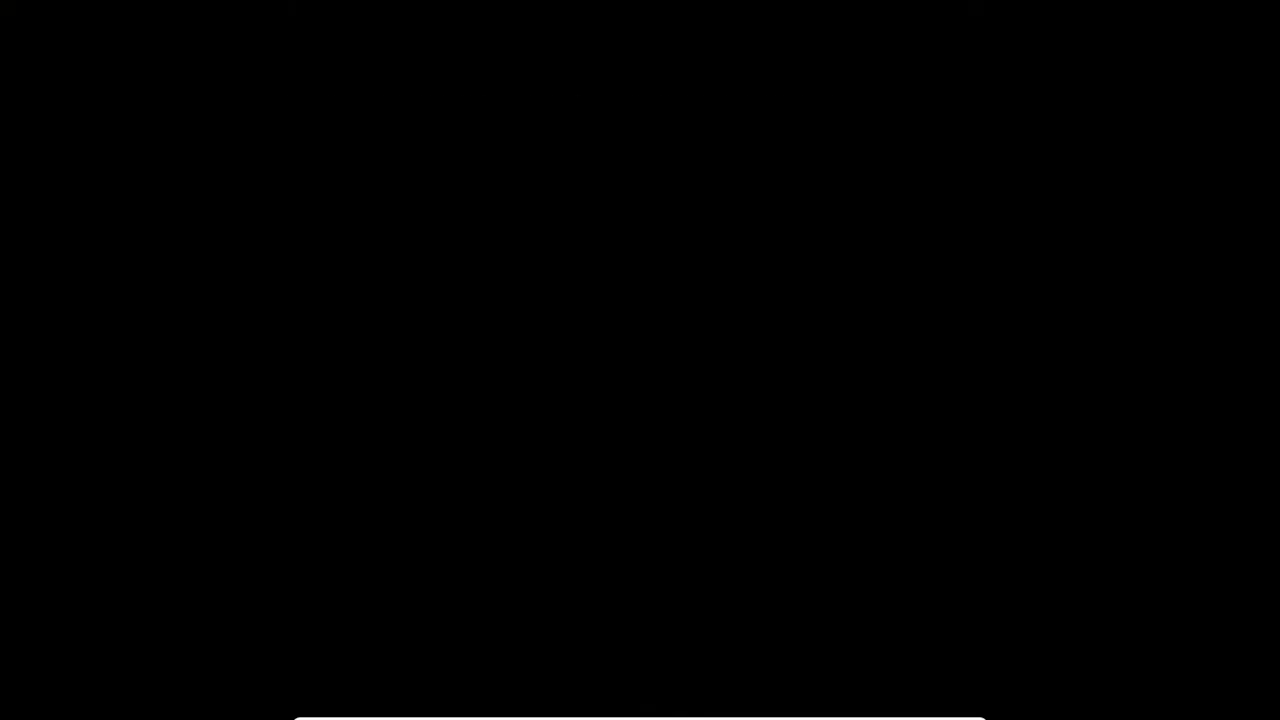